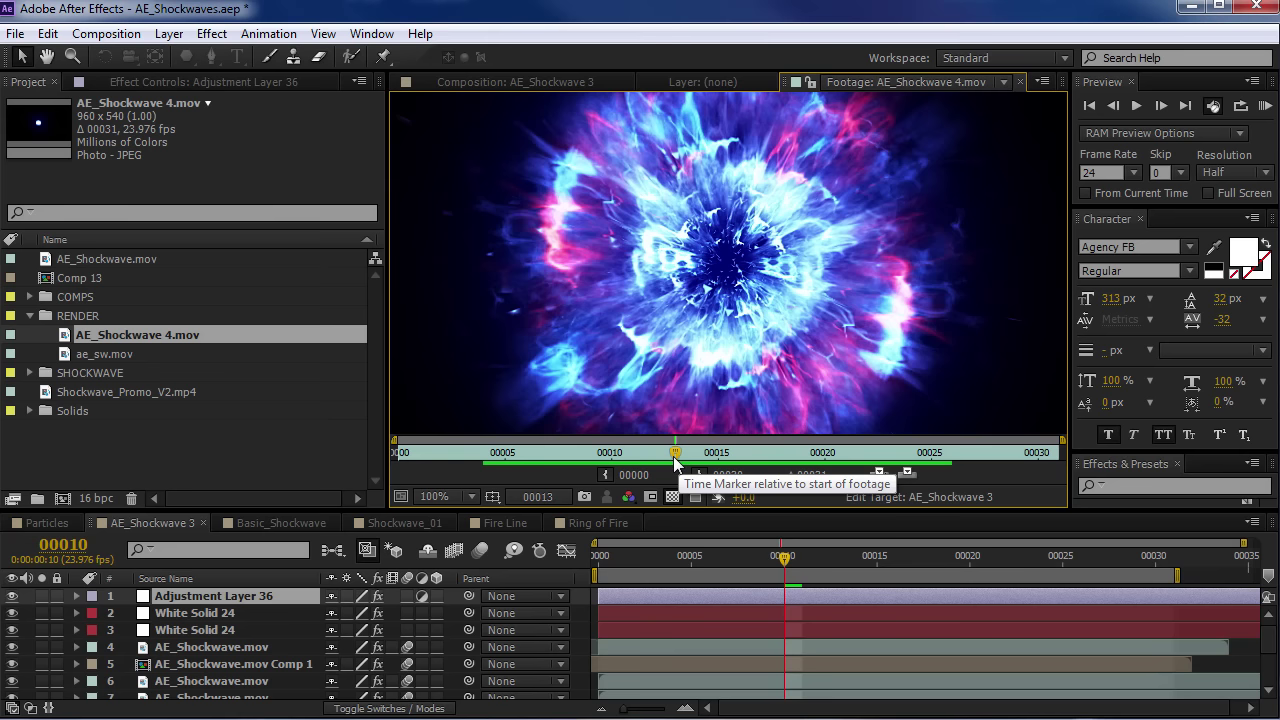
Scrub through the AE_Shockwave 4.mov footage and look over the Shockwave product page in the browser
left_click_drag(676, 452, 738, 451)
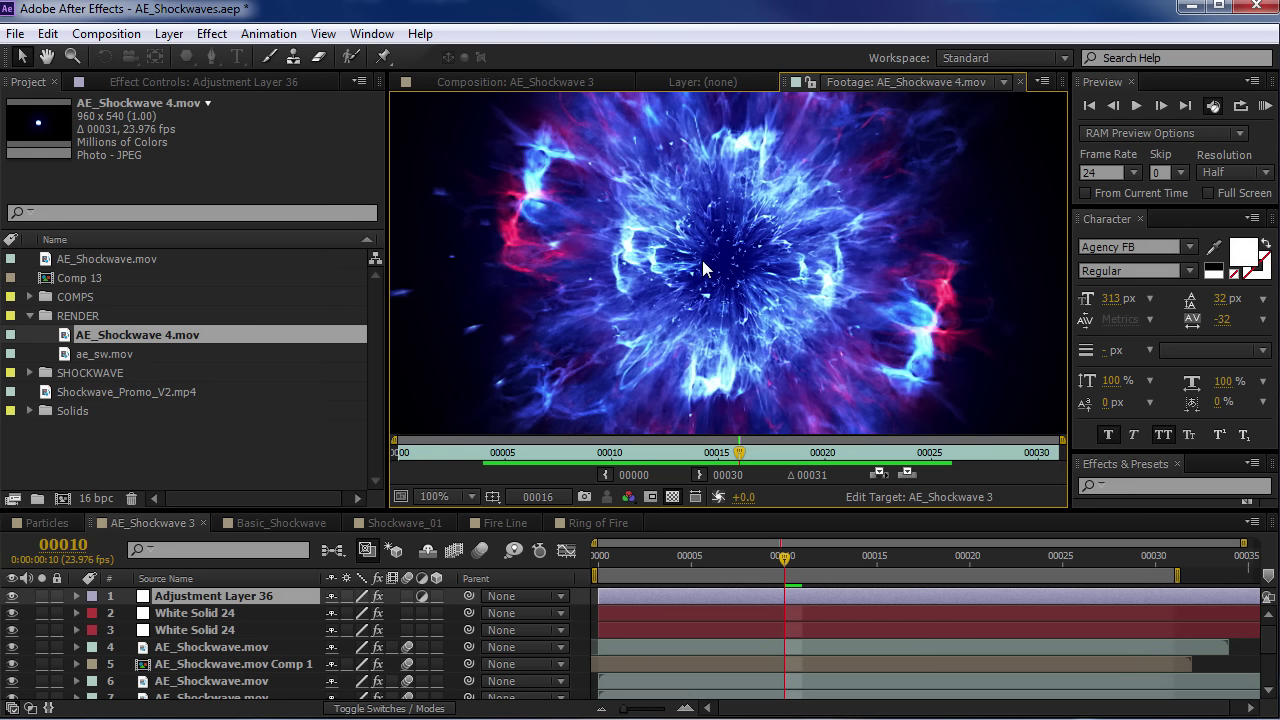
key("alt+Tab")
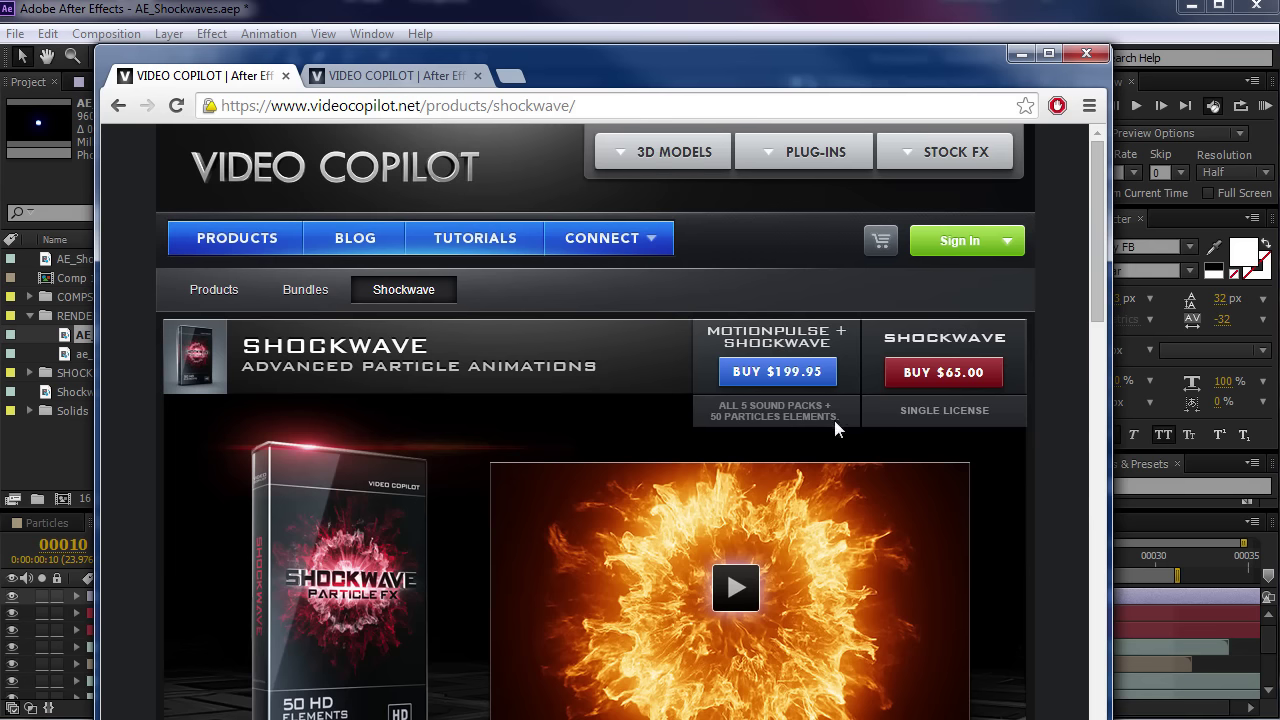
left_click_drag(1098, 258, 1090, 288)
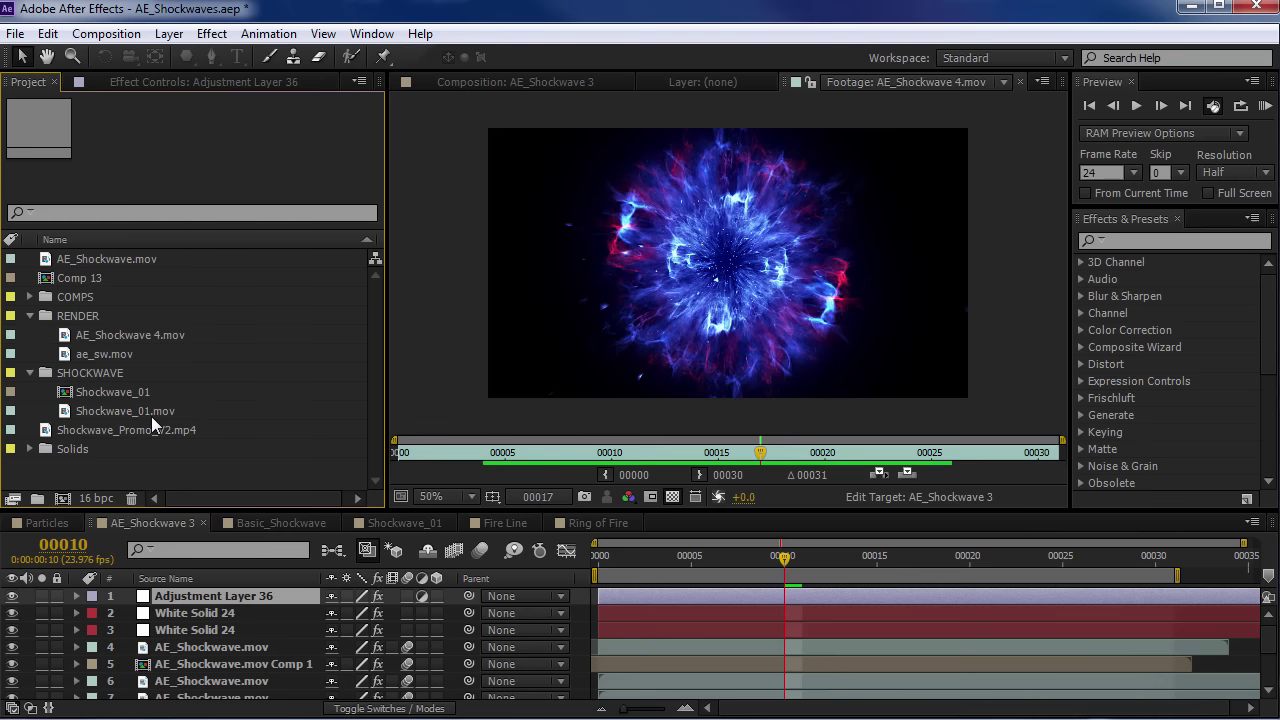
left_click_drag(673, 458, 735, 458)
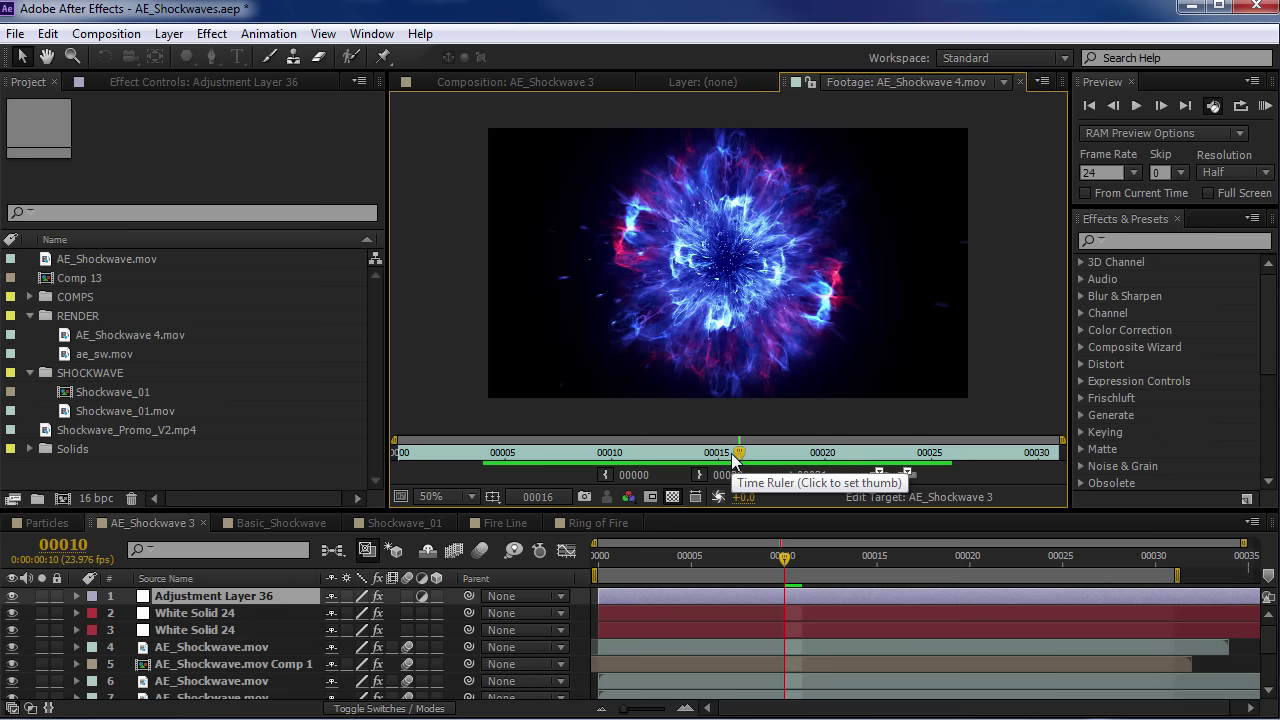
Create a new composition from Shockwave_01.mov and scrub its timeline to frame 32
left_click_drag(131, 411, 64, 497)
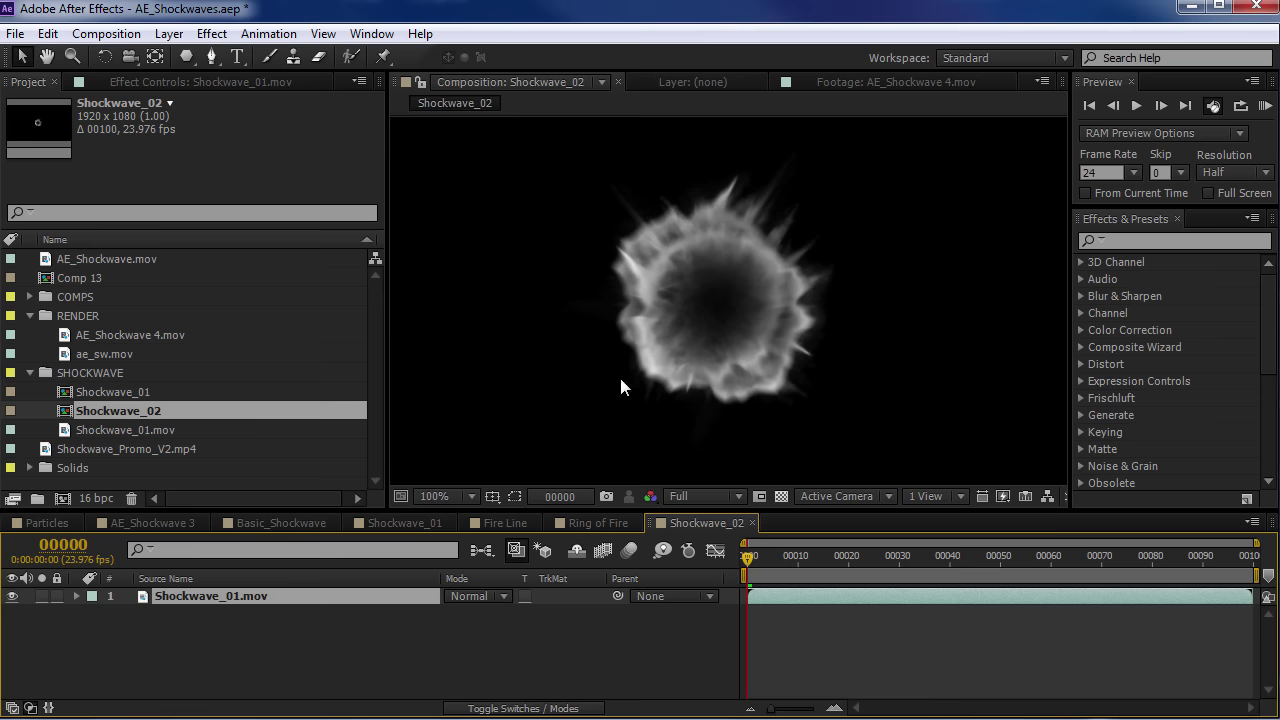
scroll(717, 346, "down", 4)
left_click_drag(828, 556, 910, 561)
scroll(861, 235, "up", 2)
scroll(662, 296, "down", 1)
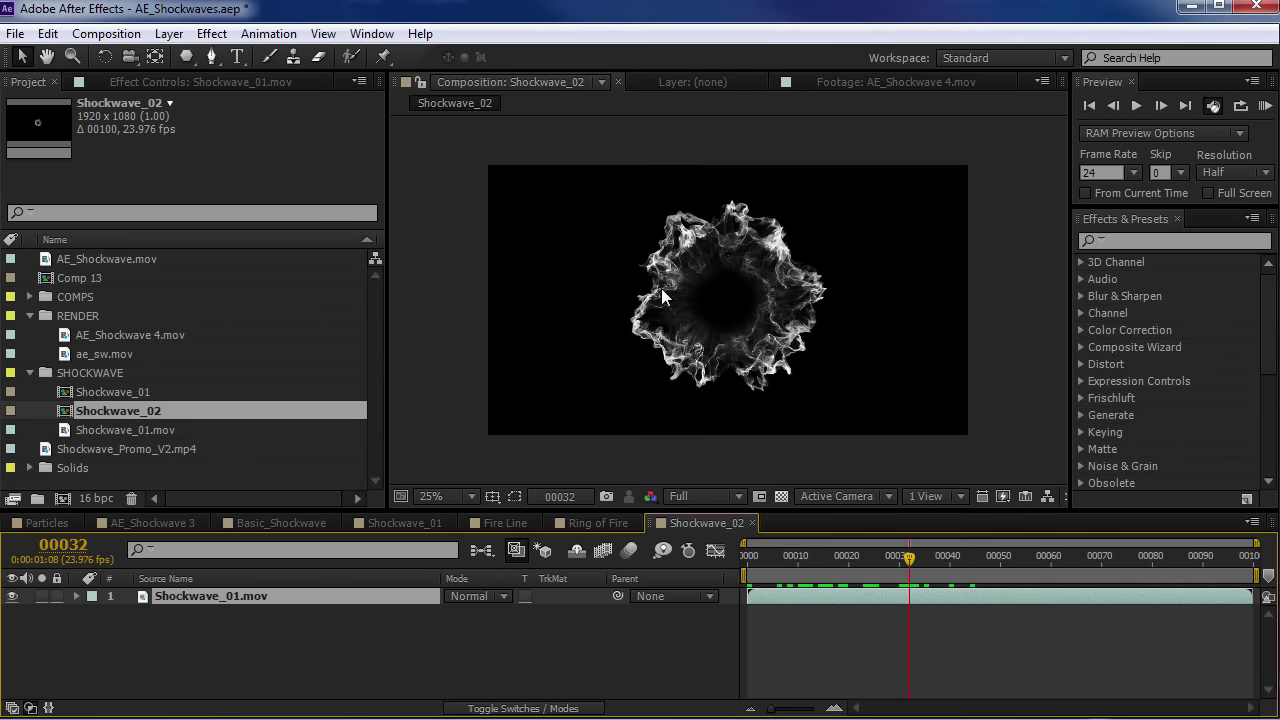
Apply the Polar Coordinates effect to the Shockwave_01.mov layer
left_click(1175, 241)
type("p")
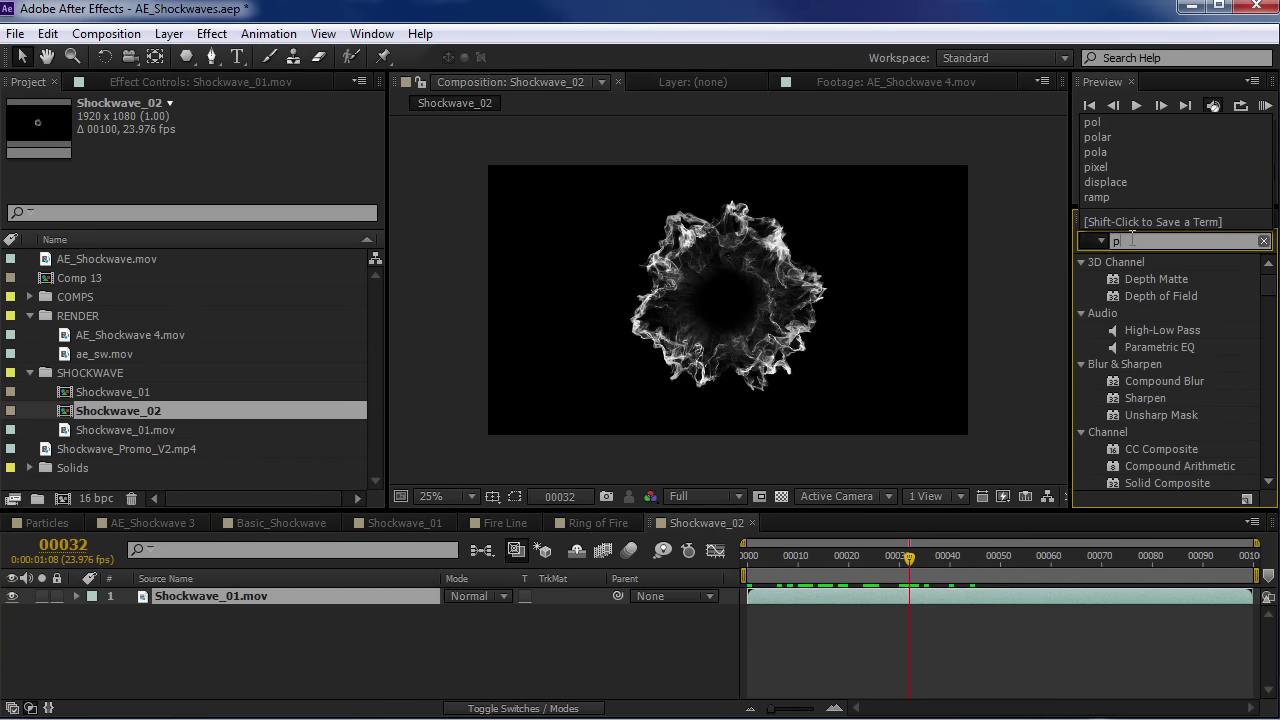
type("olar")
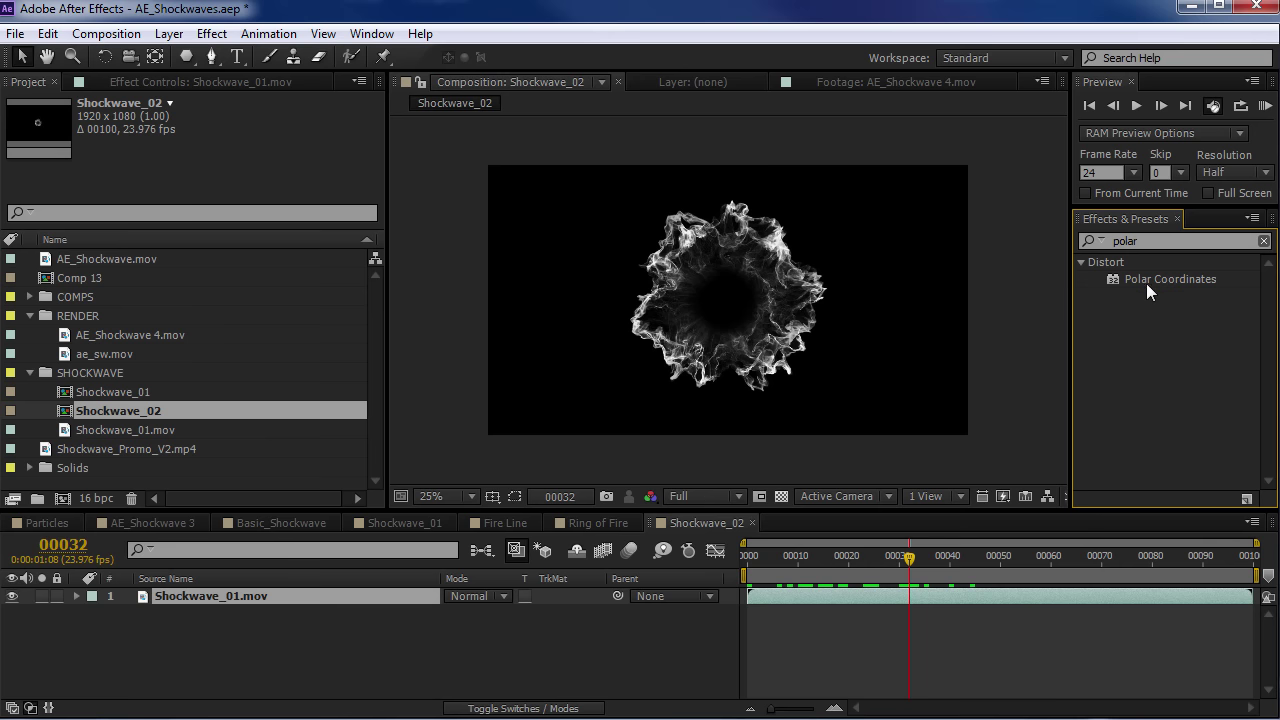
left_click_drag(1141, 279, 715, 290)
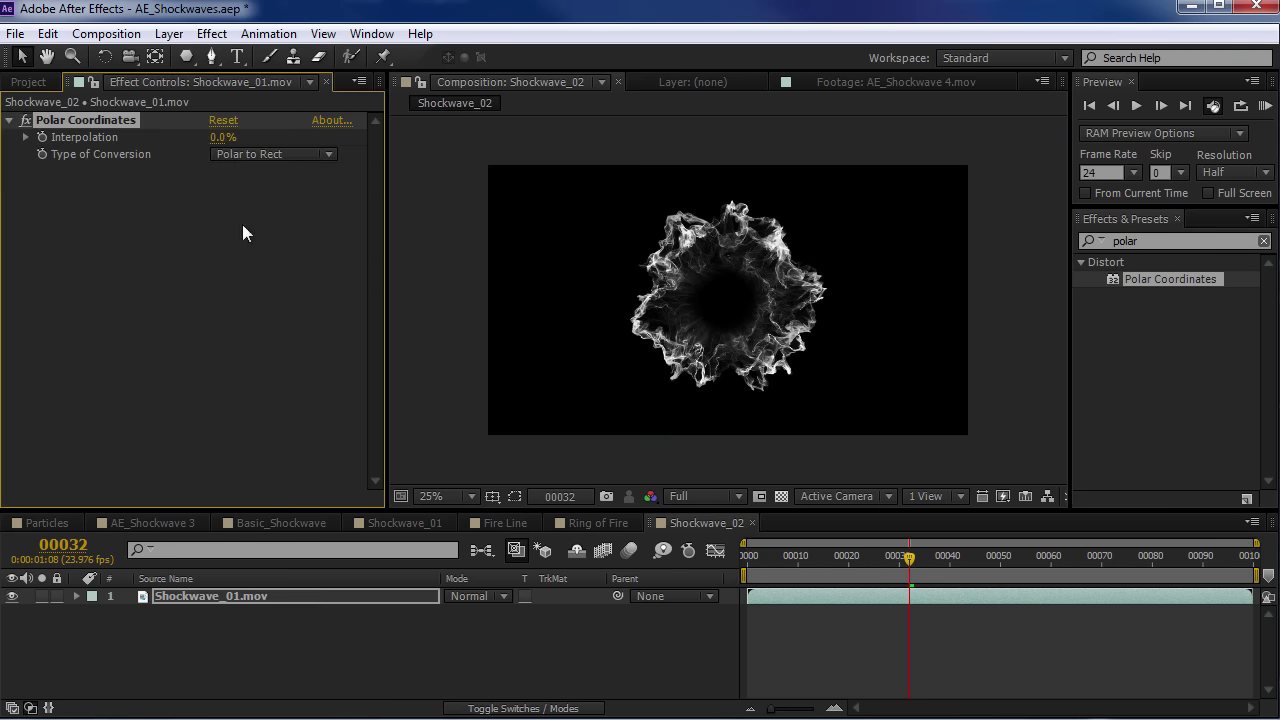
Preview the shockwave with Polar Coordinates Interpolation at 100%, and set the value back to 0%
left_click_drag(222, 140, 398, 141)
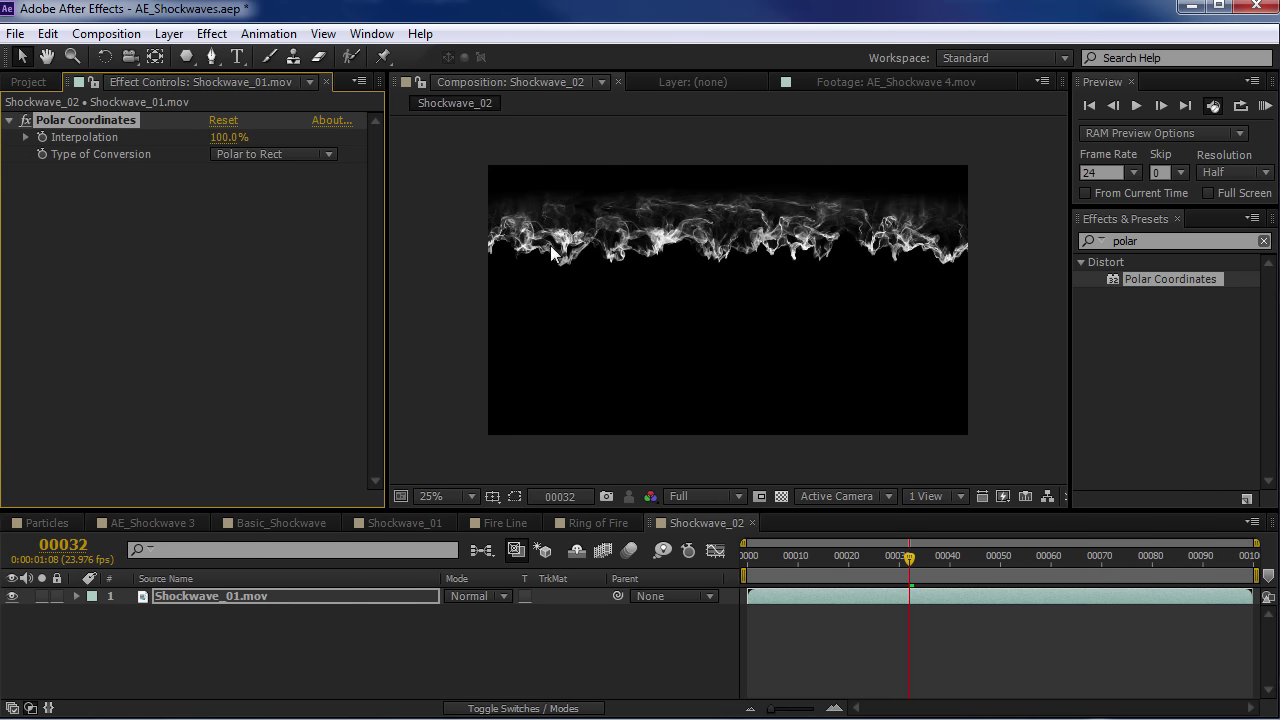
left_click_drag(768, 555, 922, 556)
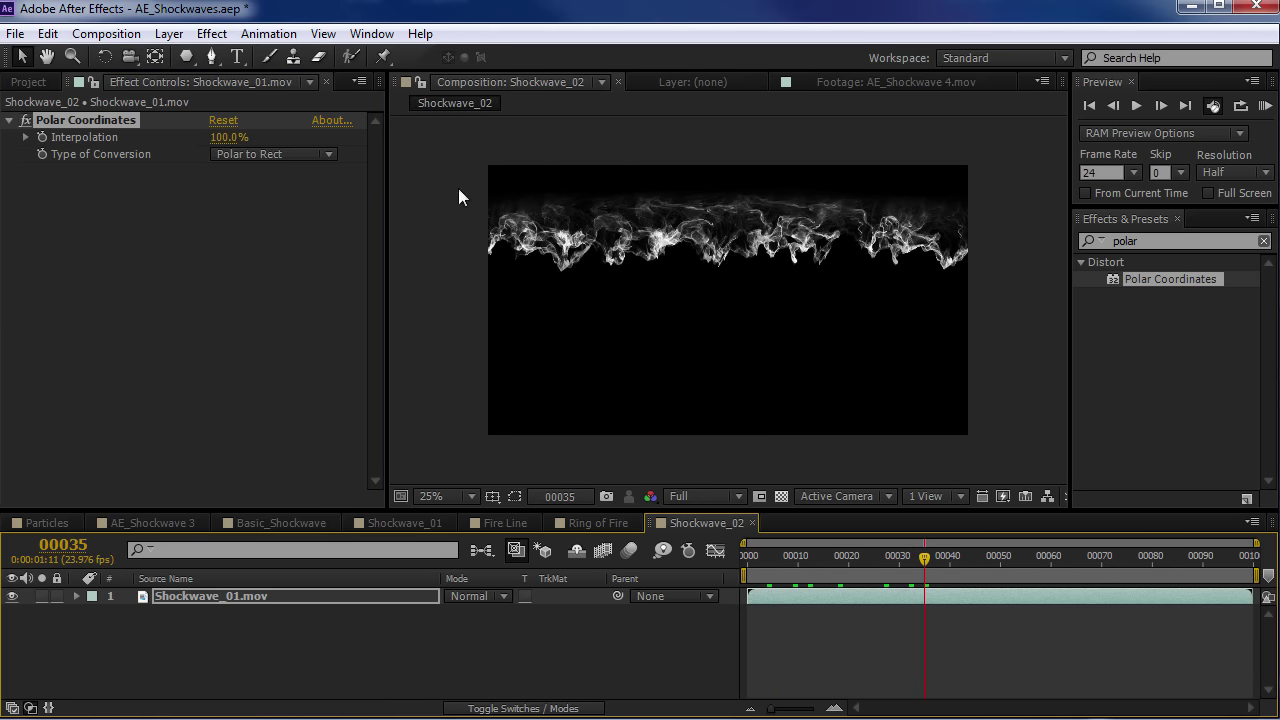
key("KP_0")
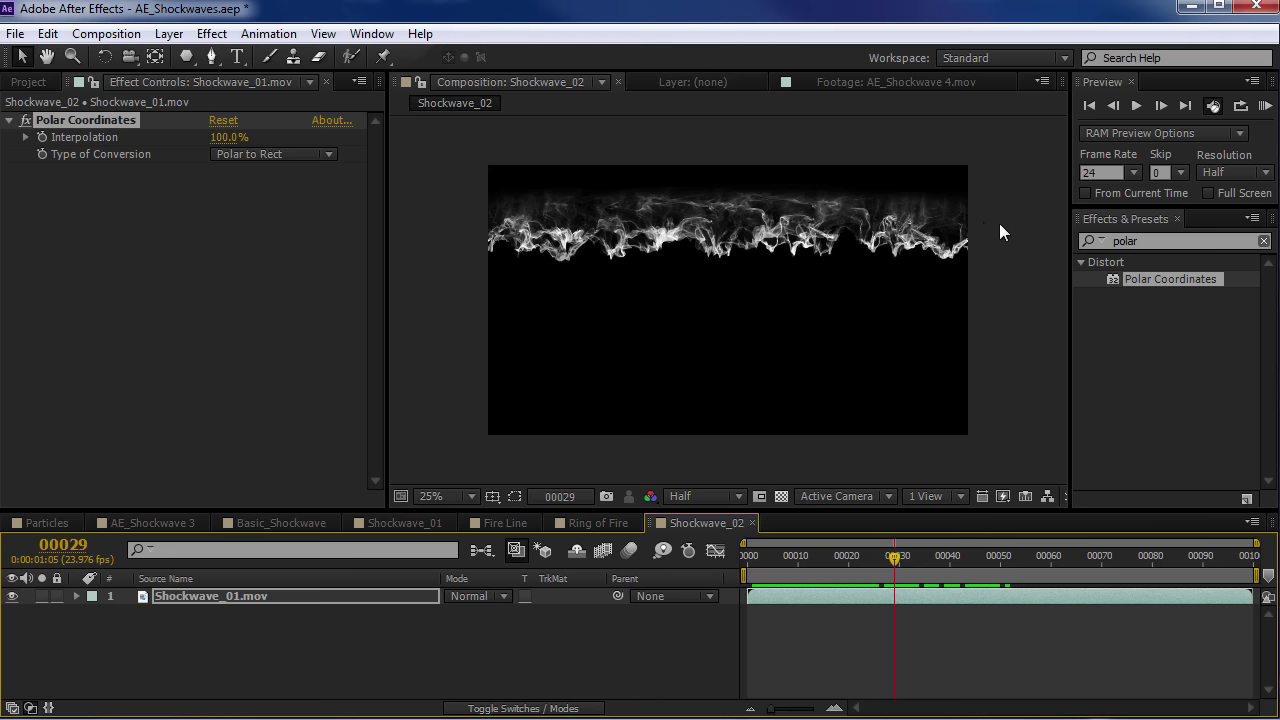
left_click_drag(229, 137, 71, 169)
left_click_drag(784, 571, 949, 571)
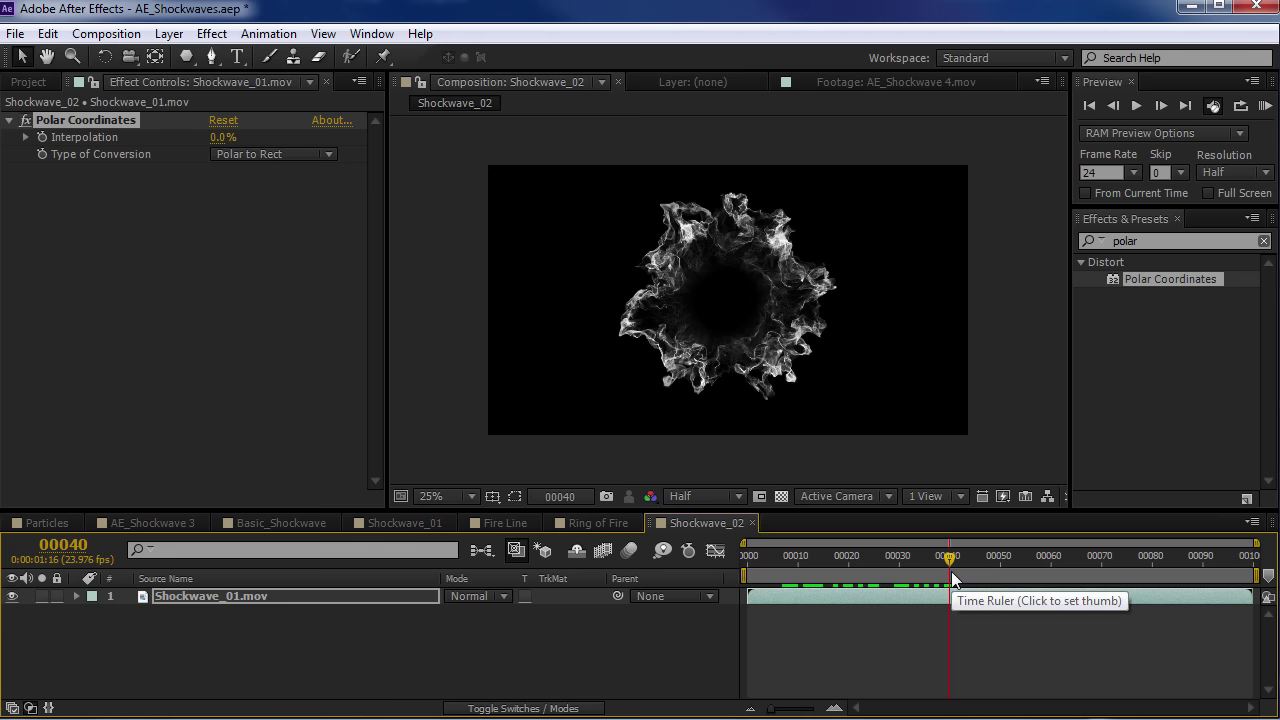
Look at the AE_Shockwave 3 composition and scrub through the animation in the Particles composition
left_click(152, 523)
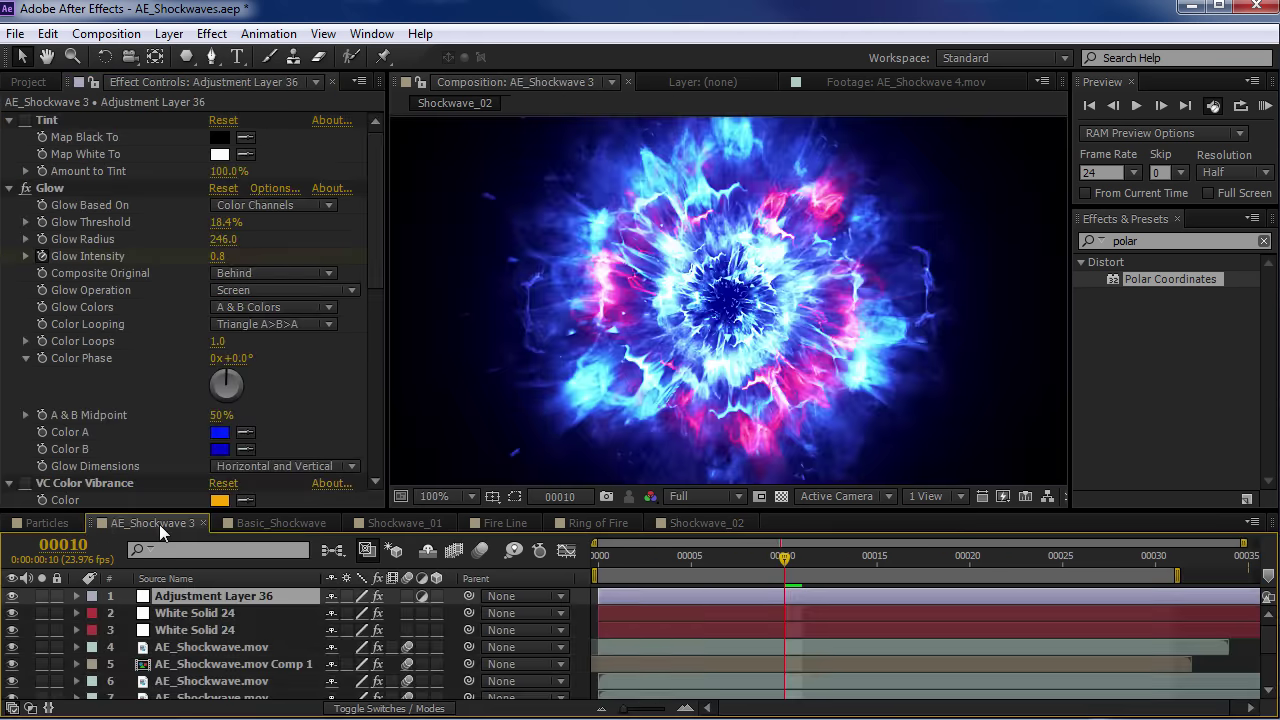
left_click(46, 522)
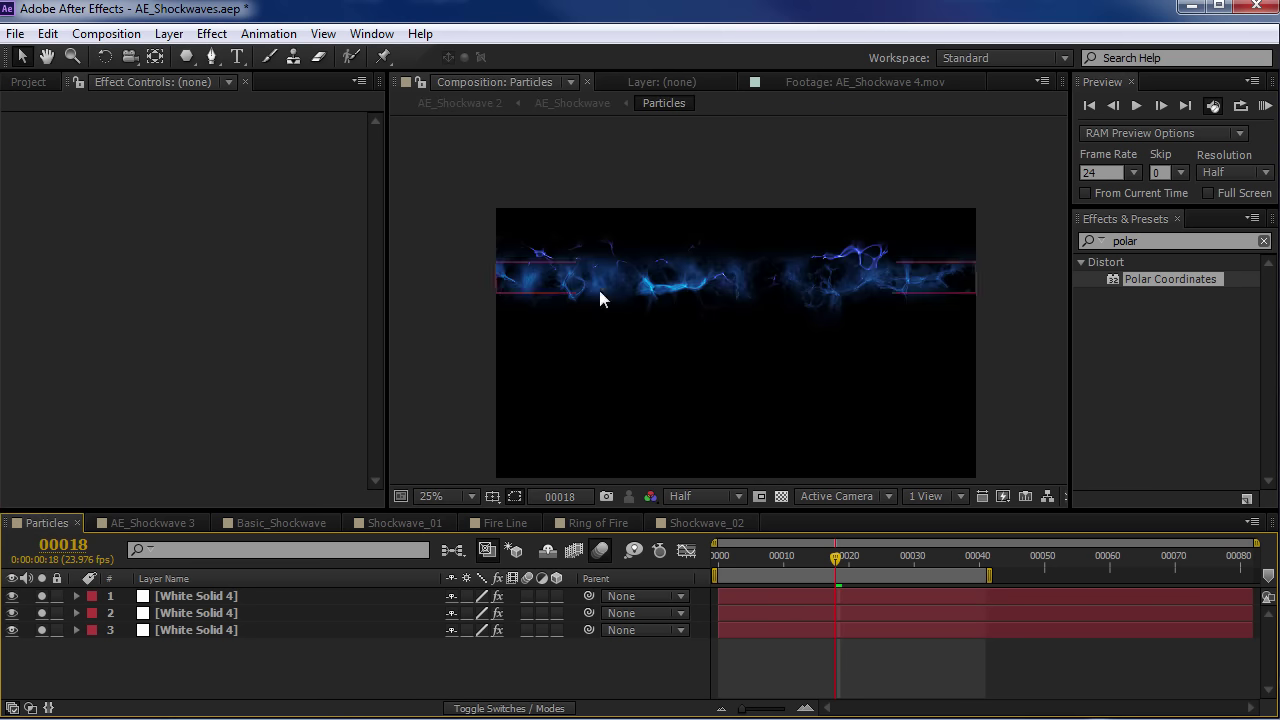
left_click_drag(737, 567, 857, 577)
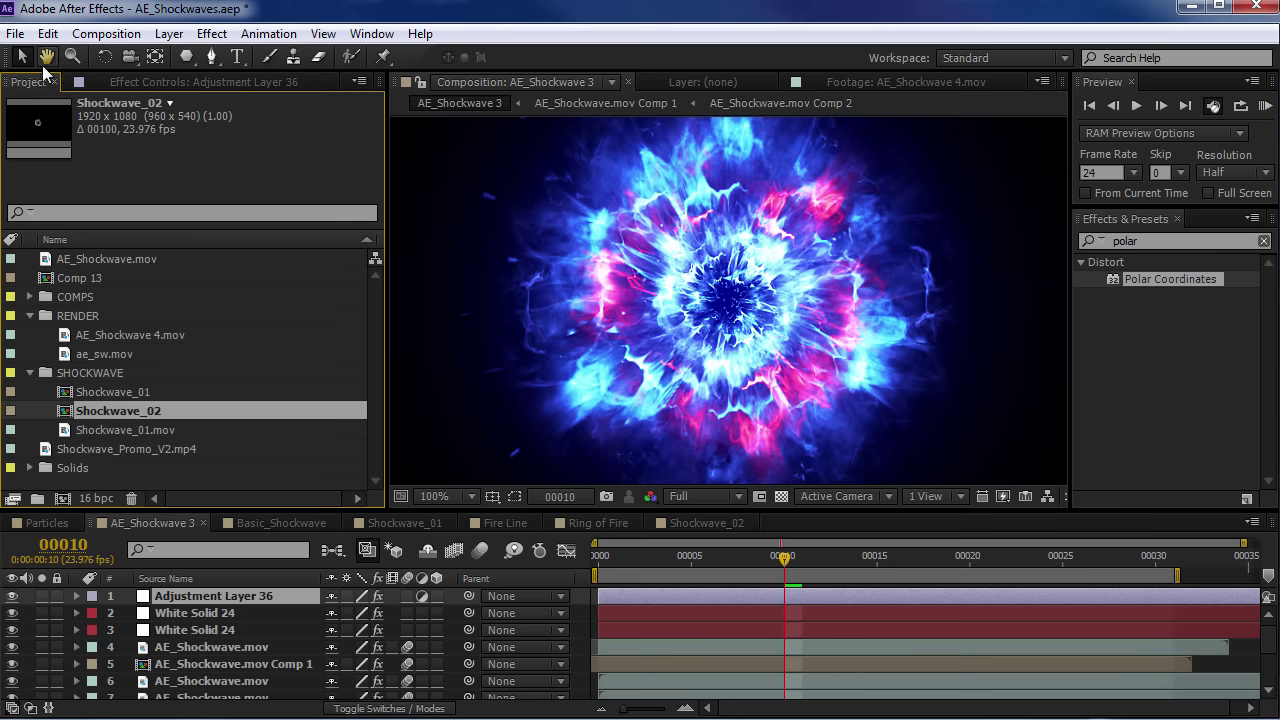
Create a new 1920 × 1080 composition named SW
left_click(106, 33)
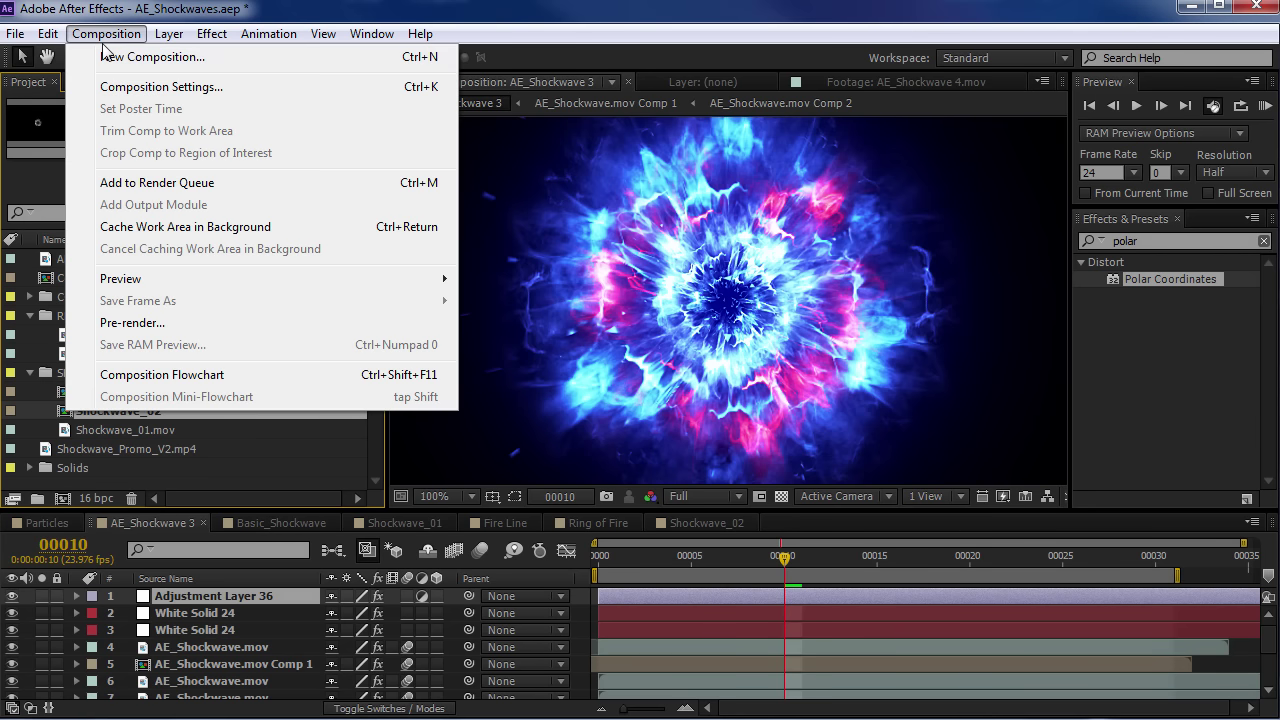
left_click(130, 54)
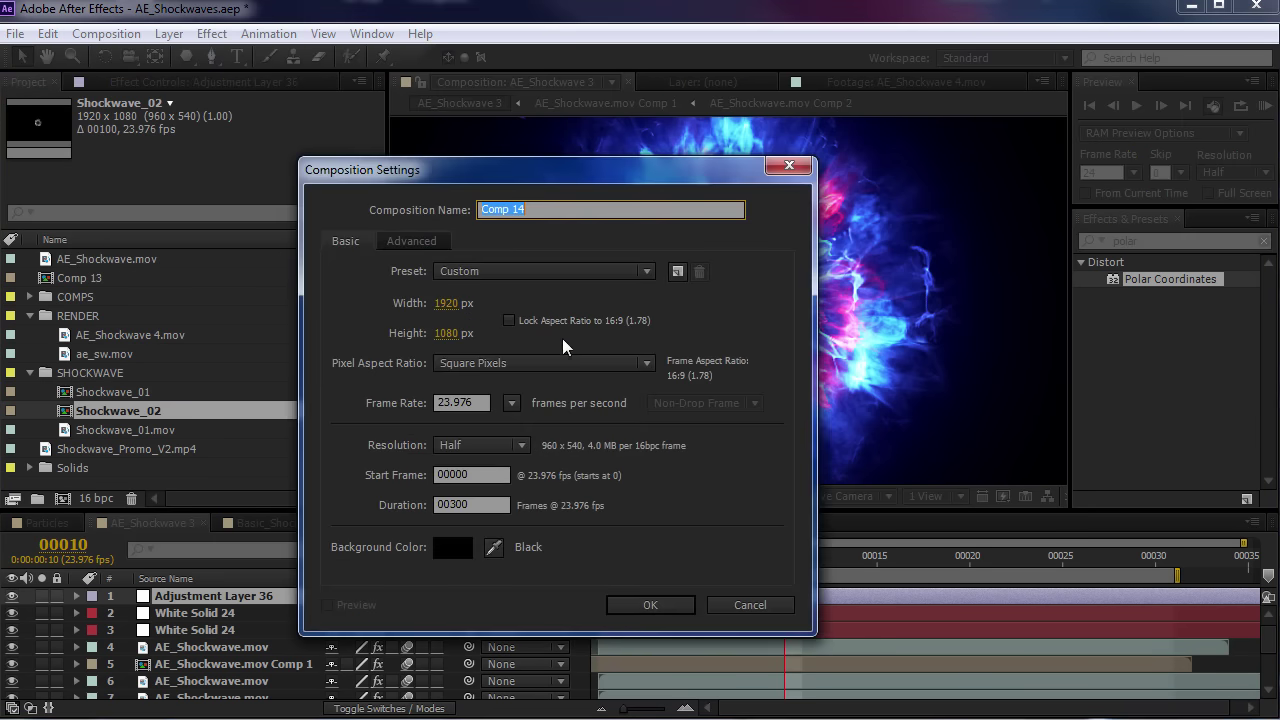
type("Sh")
key("BackSpace")
type("W")
left_click(651, 604)
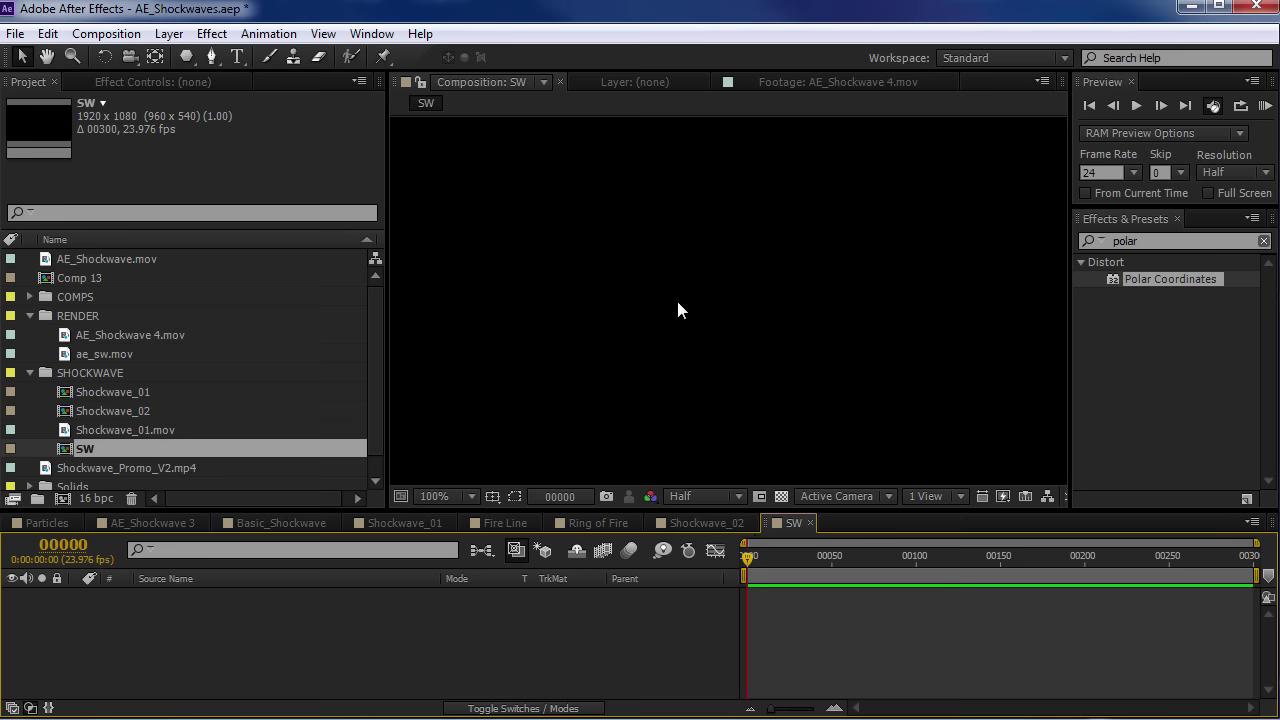
Add a black comp-size solid named Wave to the SW composition
scroll(669, 356, "down", 4)
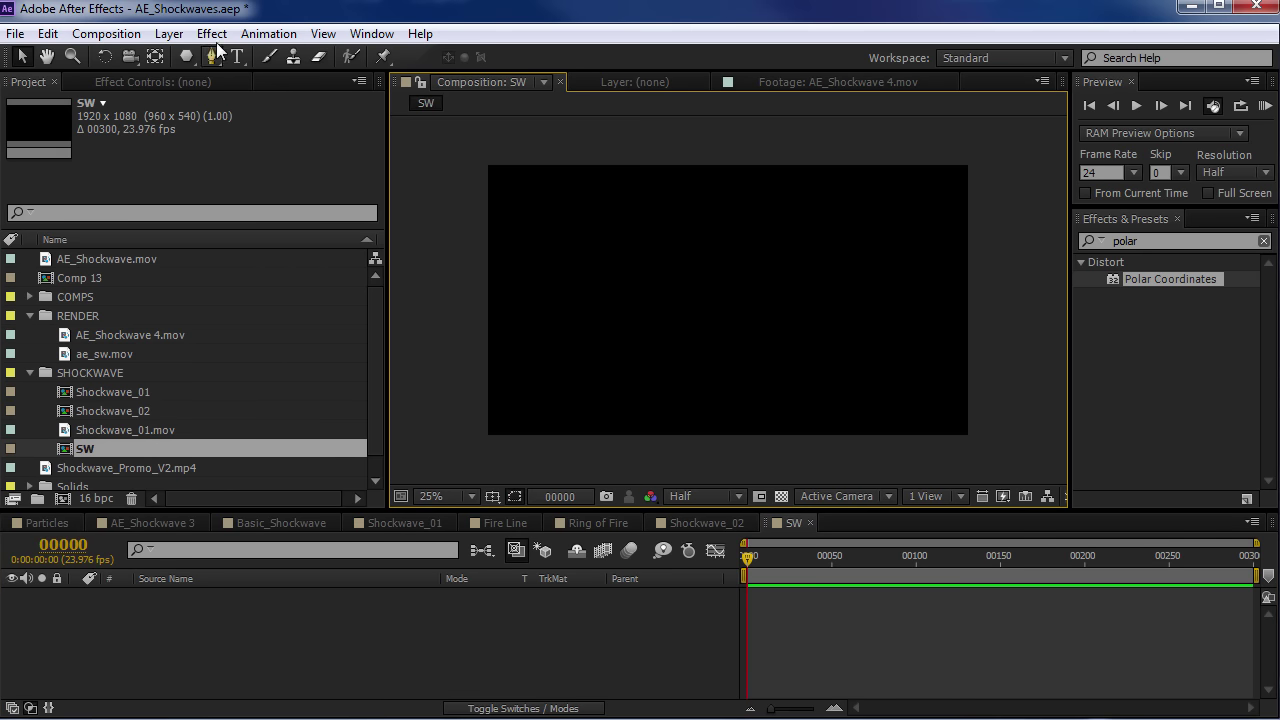
left_click(168, 33)
mouse_move(234, 57)
left_click(583, 86)
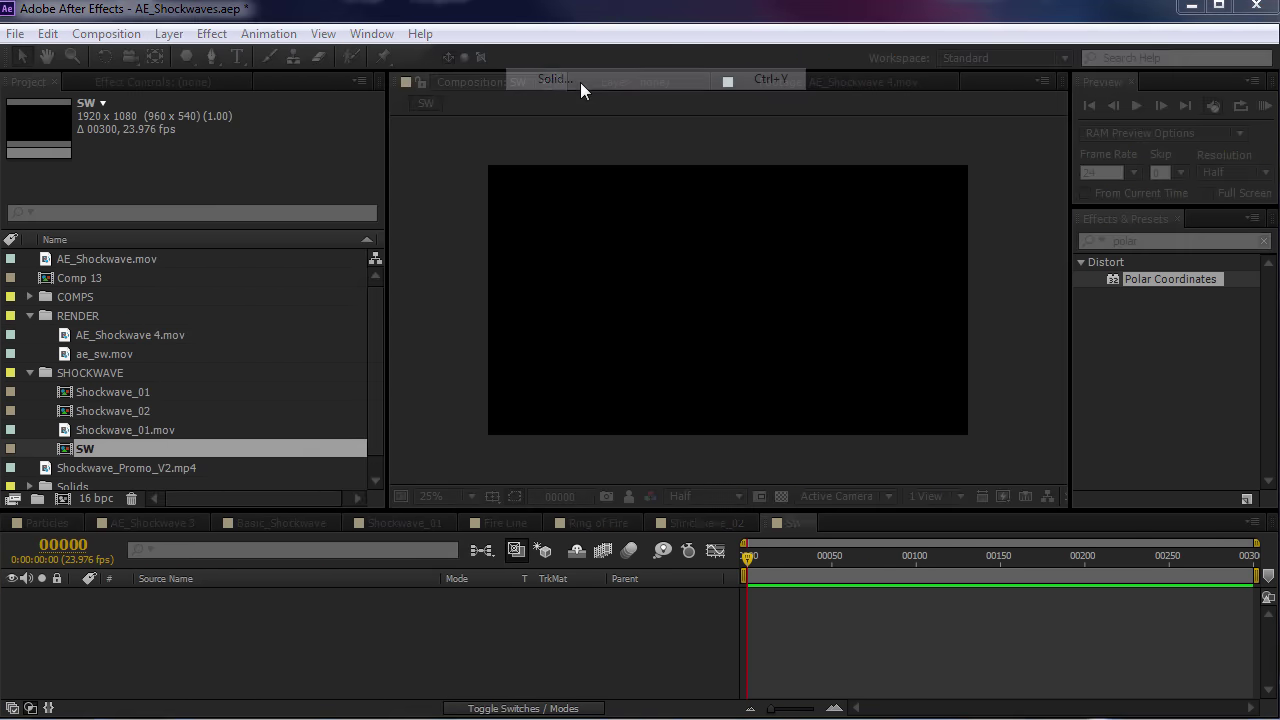
type("Wave")
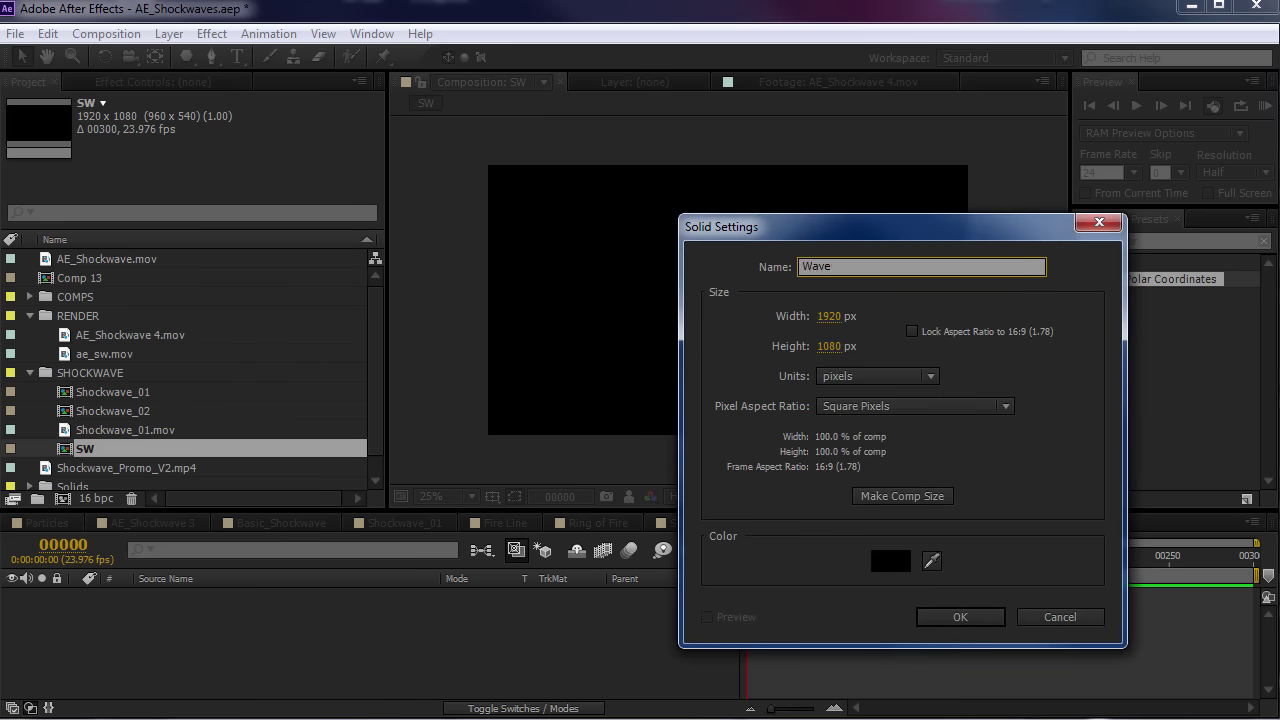
key("Return")
Apply the Fractal Noise effect to the Wave solid
key("ctrl+5")
type("fract")
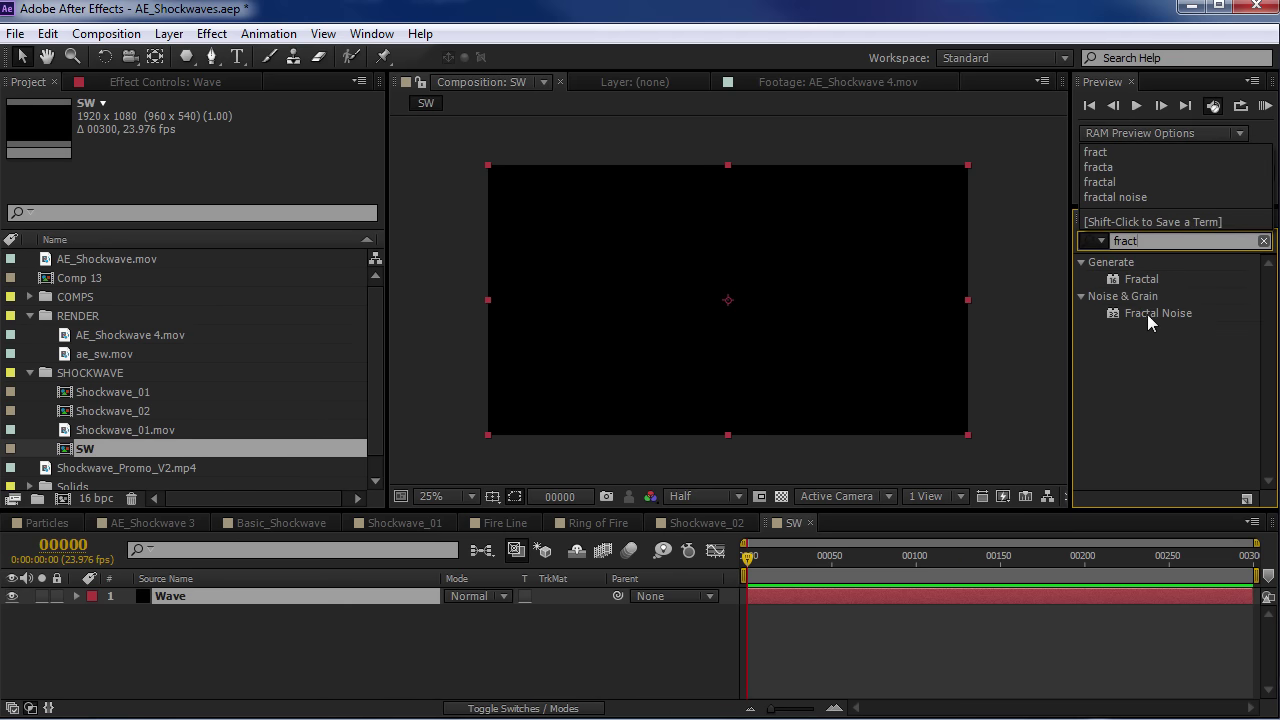
left_click_drag(1147, 314, 660, 265)
left_click_drag(770, 556, 536, 418)
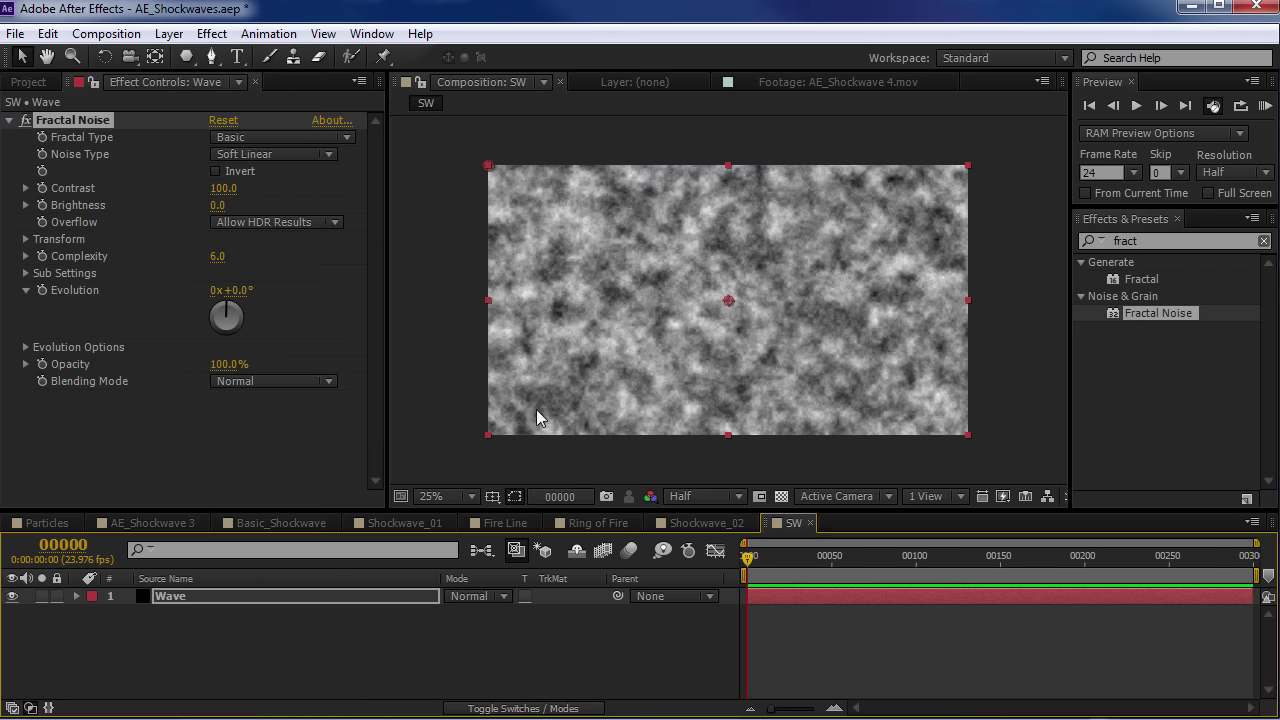
Invert the Fractal Noise and set its fractal type to Dynamic Progressive
key("period")
key("comma")
left_click(216, 171)
key("period")
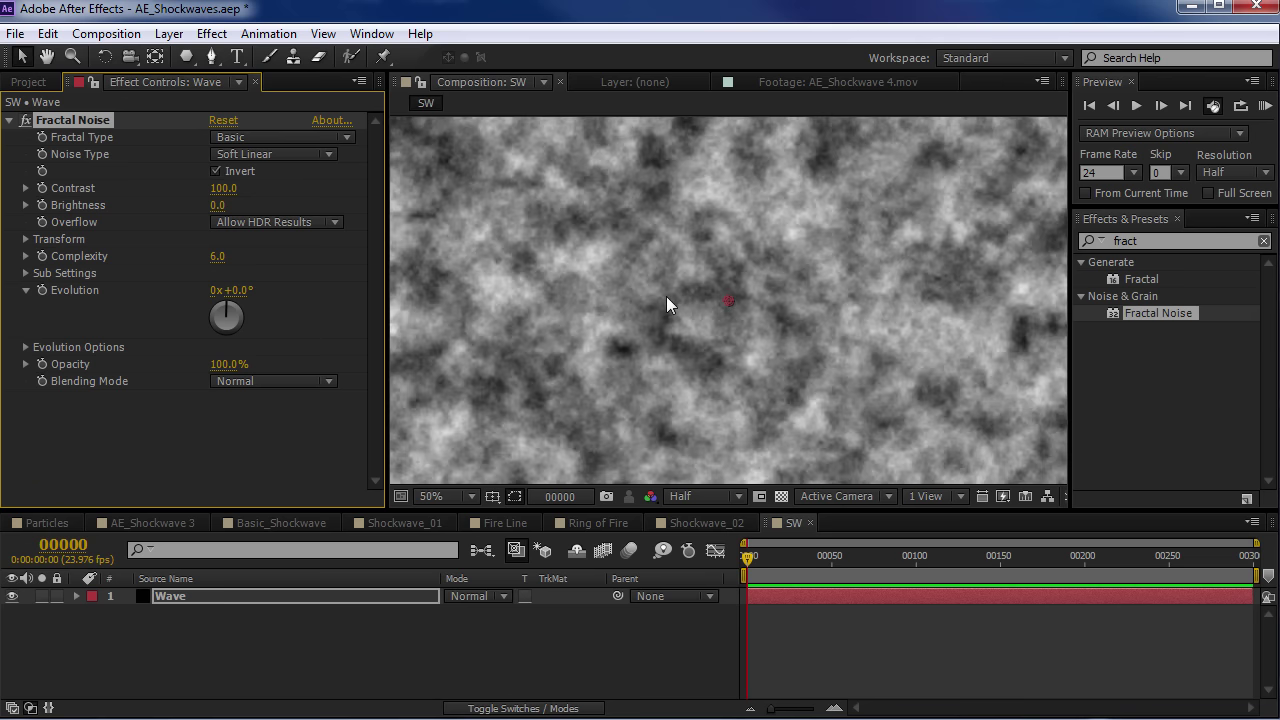
left_click(251, 141)
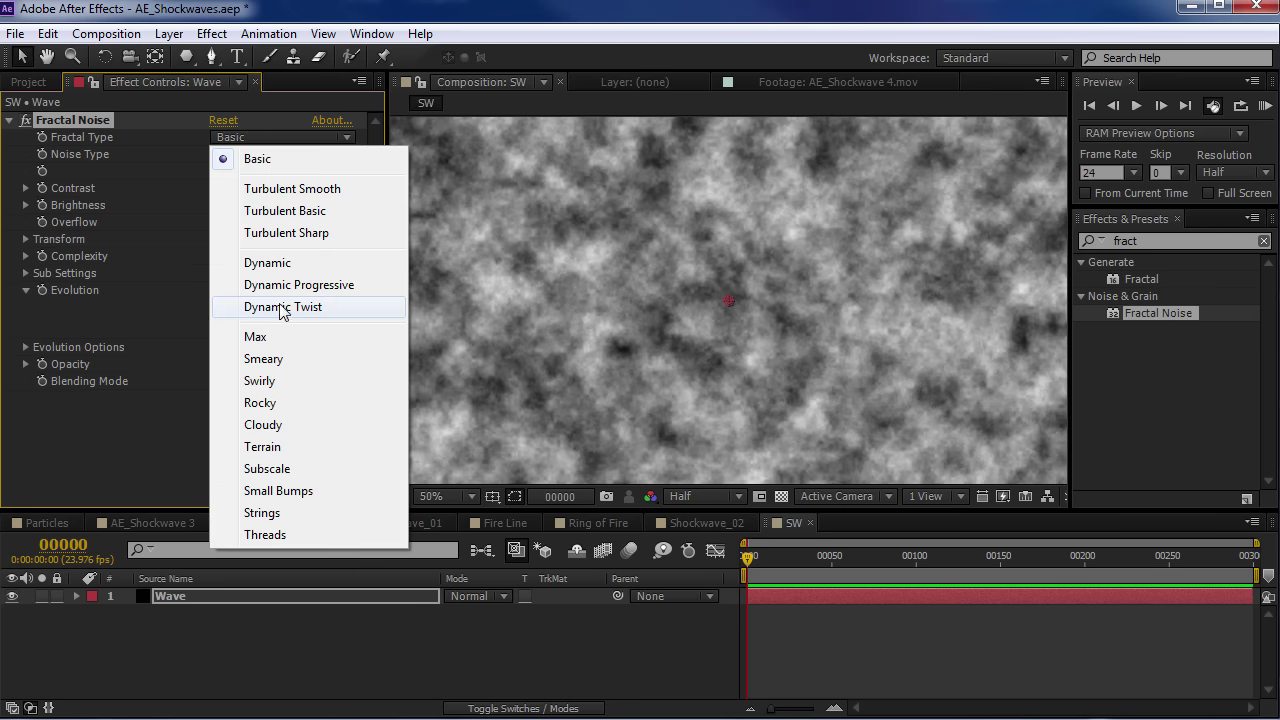
left_click(322, 288)
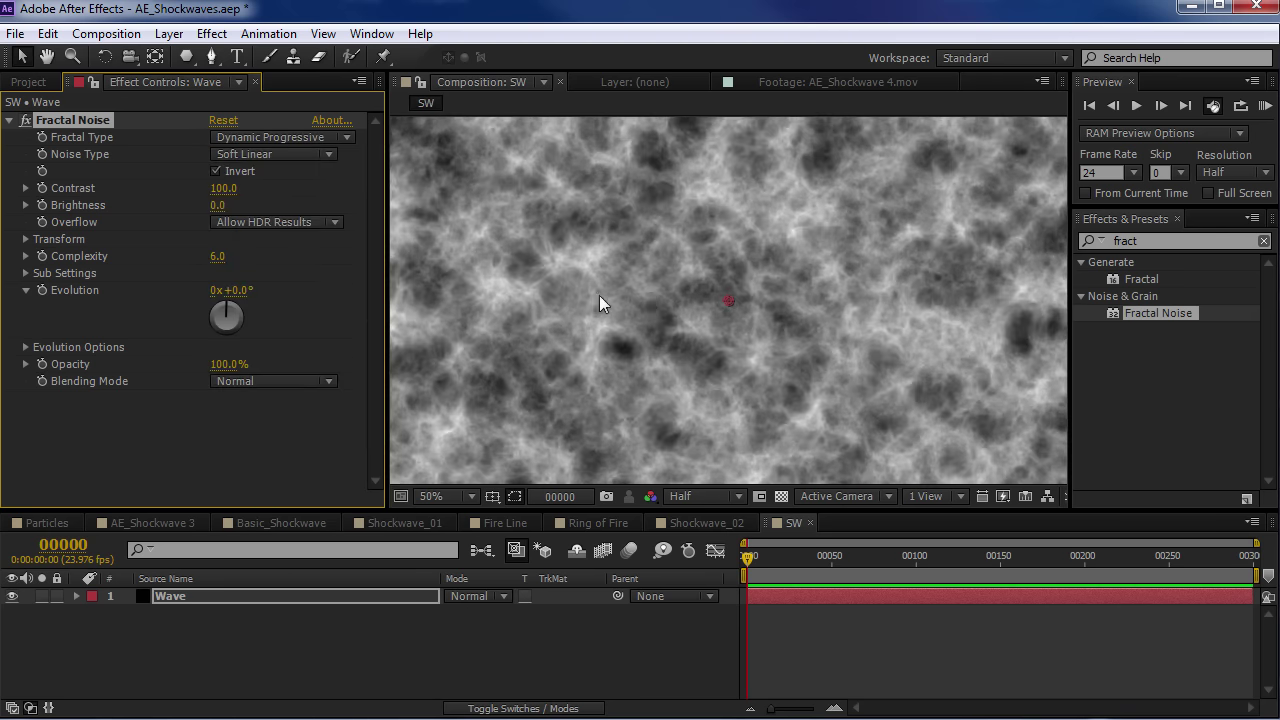
Set the Fractal Noise brightness to -27 and its contrast to 104
left_click_drag(219, 213, 192, 213)
key("period")
key("comma")
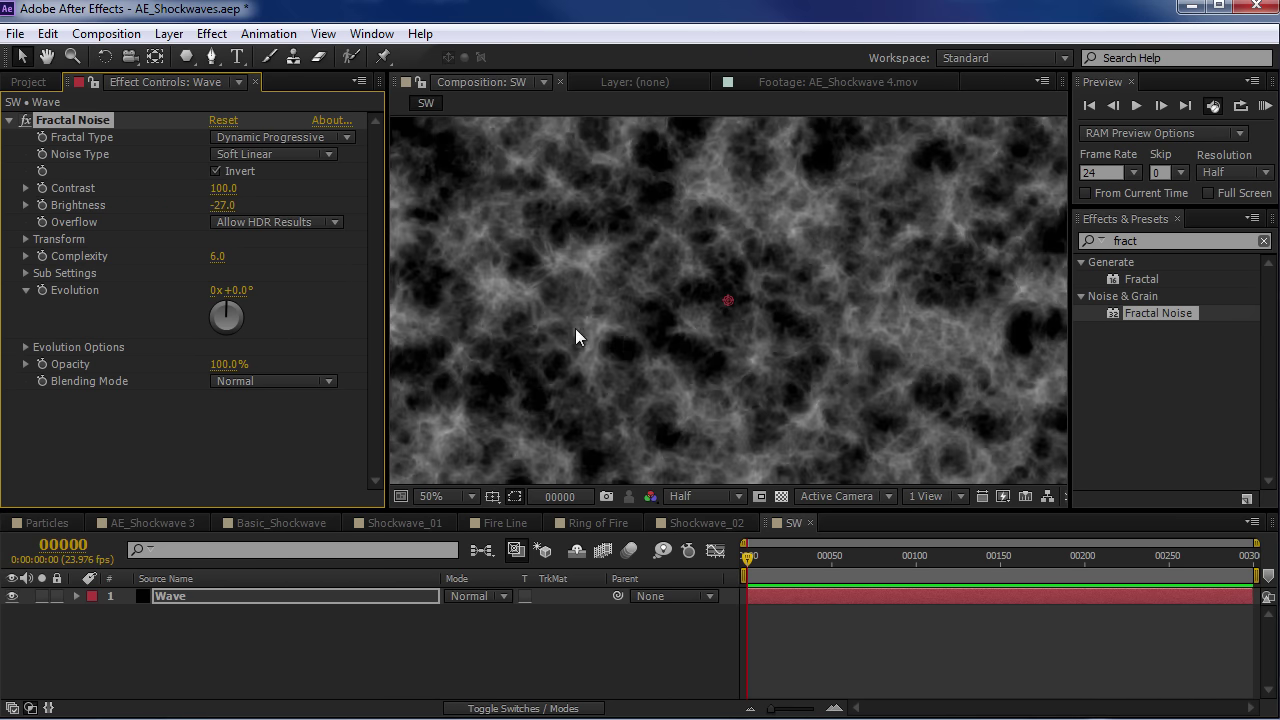
left_click_drag(230, 199, 240, 197)
key("comma")
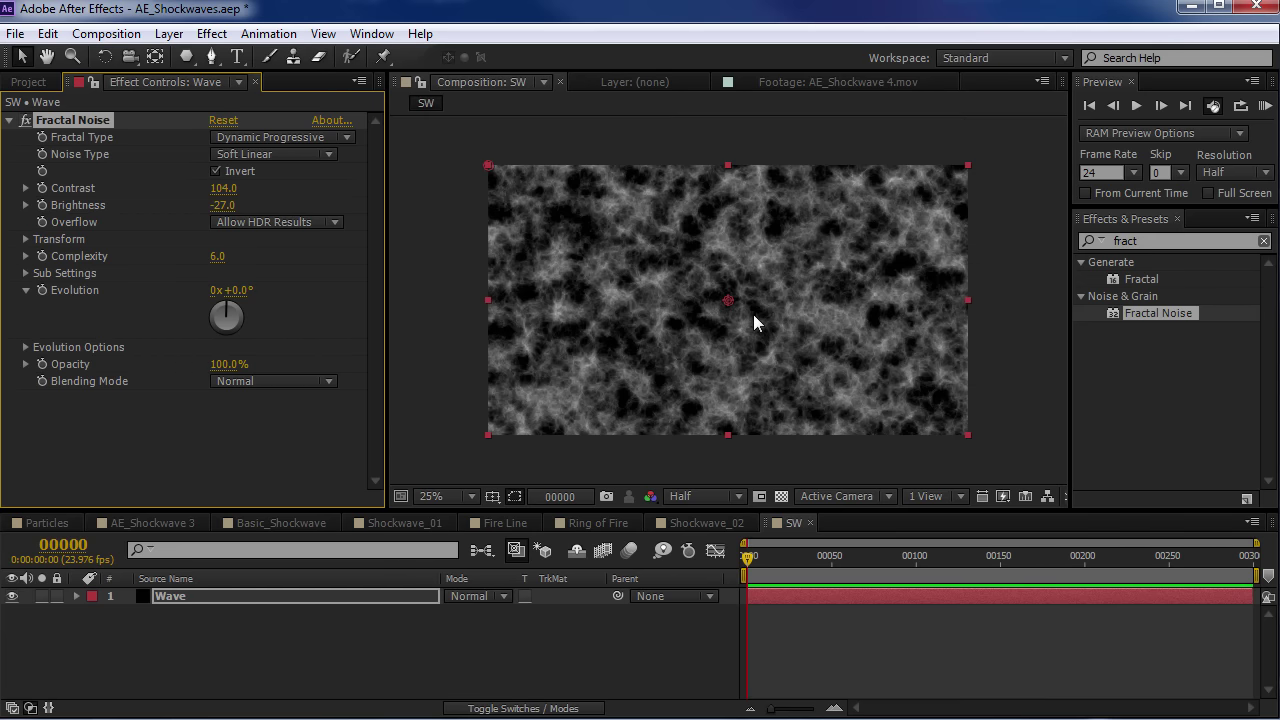
In Shockwave_02, set the Polar Coordinates Interpolation to 100% and move to frame 4
left_click(680, 521)
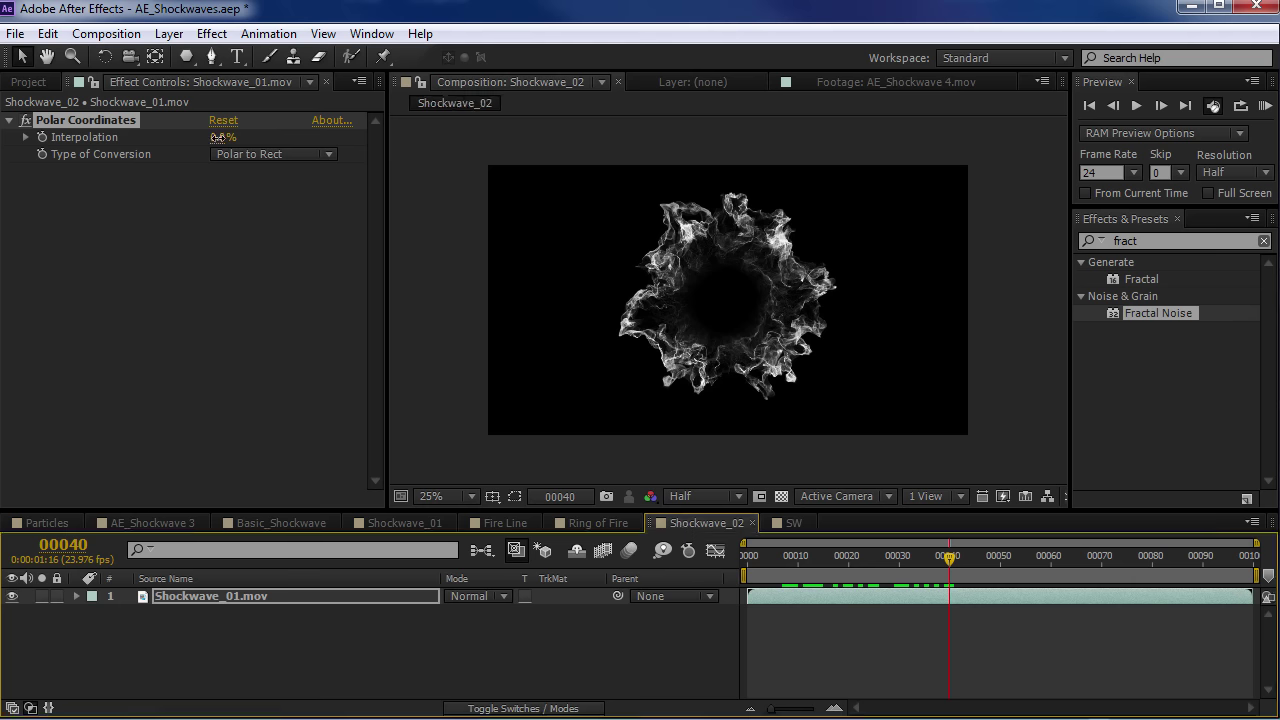
left_click_drag(218, 137, 262, 137)
left_click(765, 557)
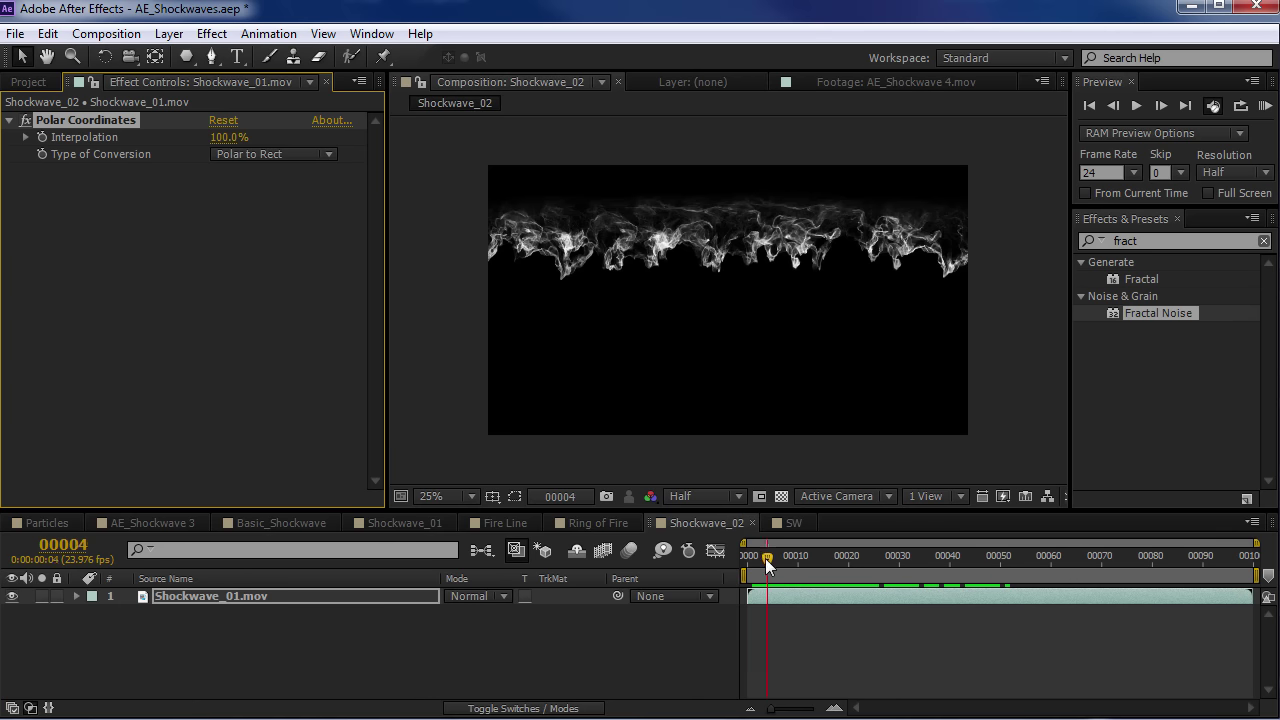
In SW, draw a thin full-width rectangular mask near the Wave layer's upper edge and expand the mask's properties
left_click(787, 522)
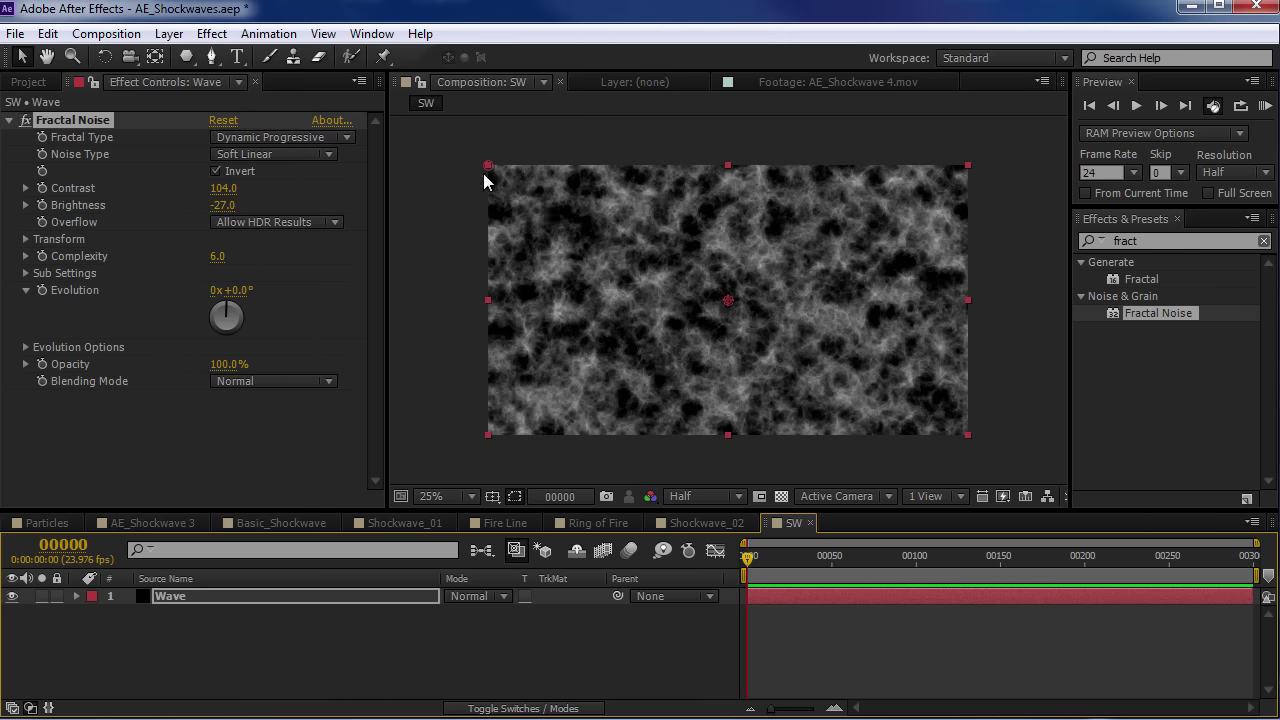
left_click_drag(186, 56, 306, 64)
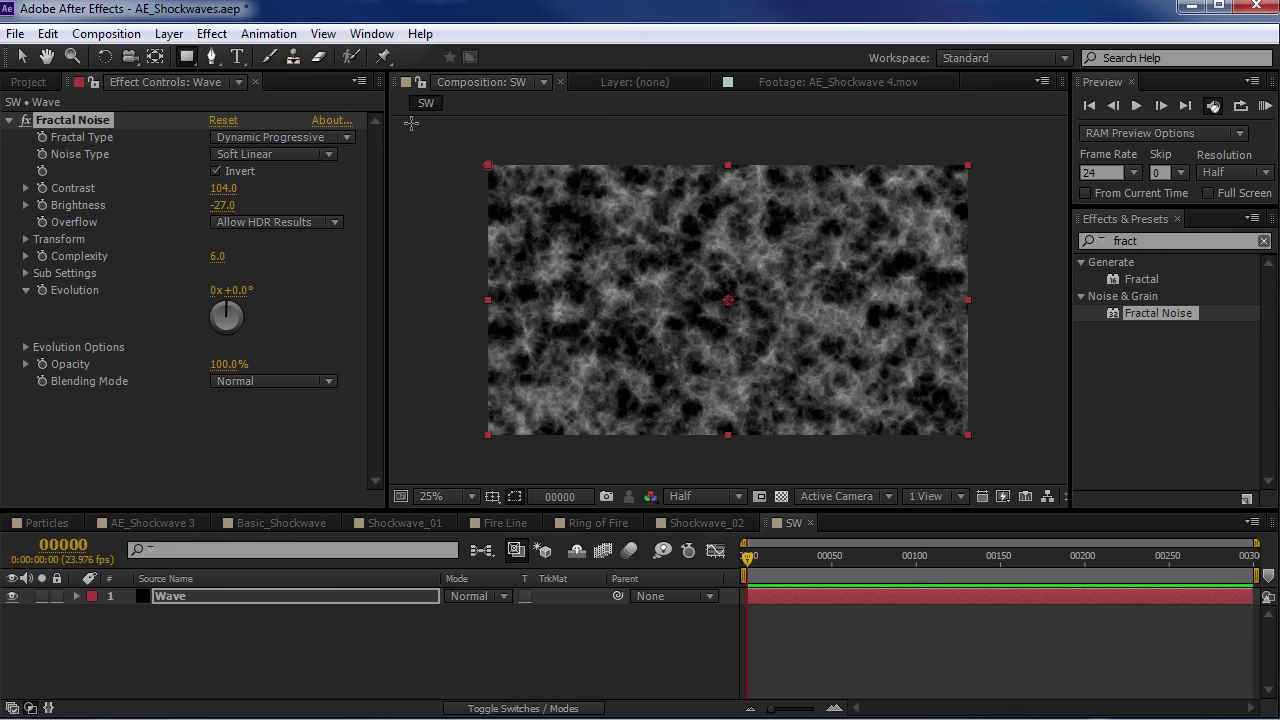
left_click_drag(464, 173, 985, 193)
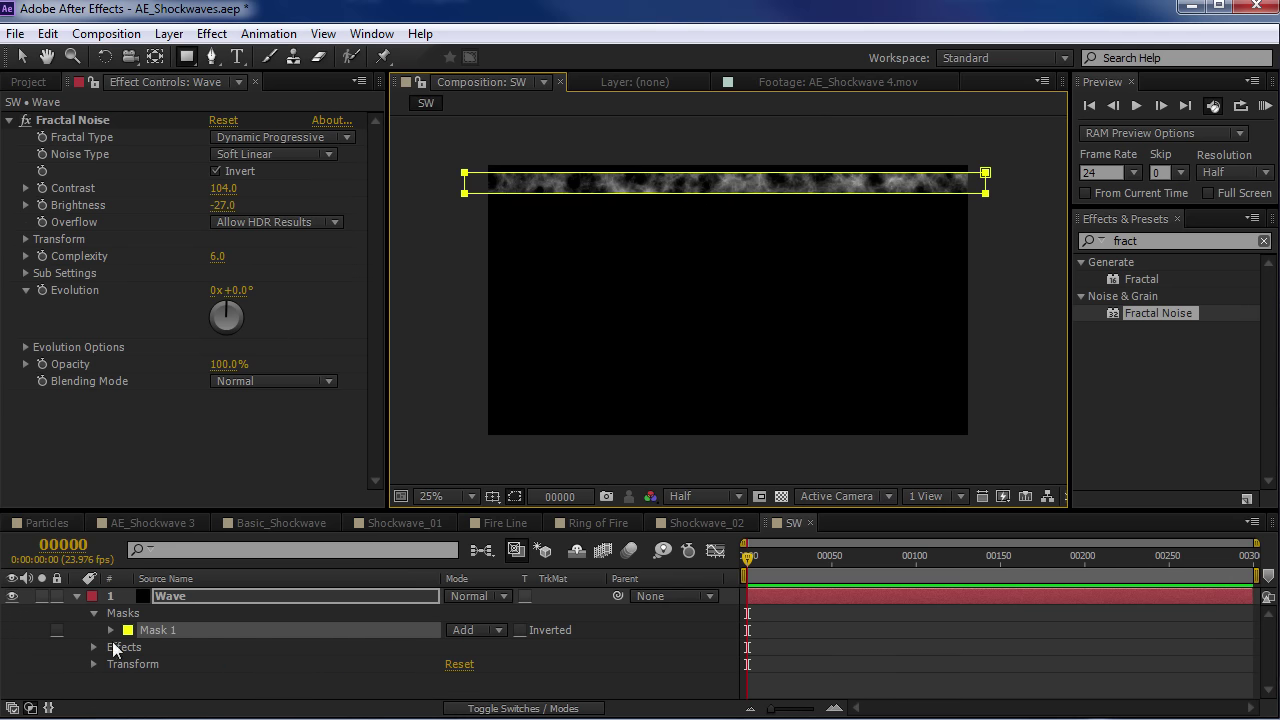
left_click(104, 632)
left_click(110, 631)
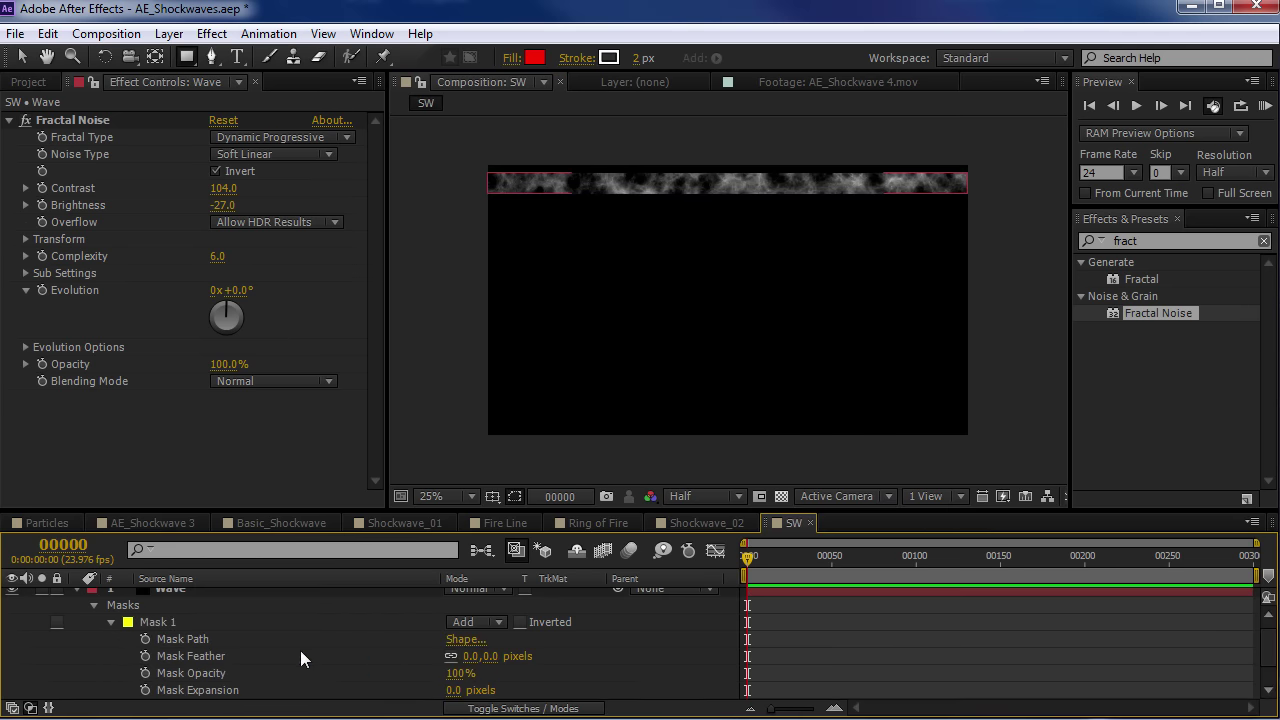
Keyframe Mask Path and Mask Feather at frame 0, and at frame 77 move the mask down and set its feather to 149 pixels
left_click(144, 639)
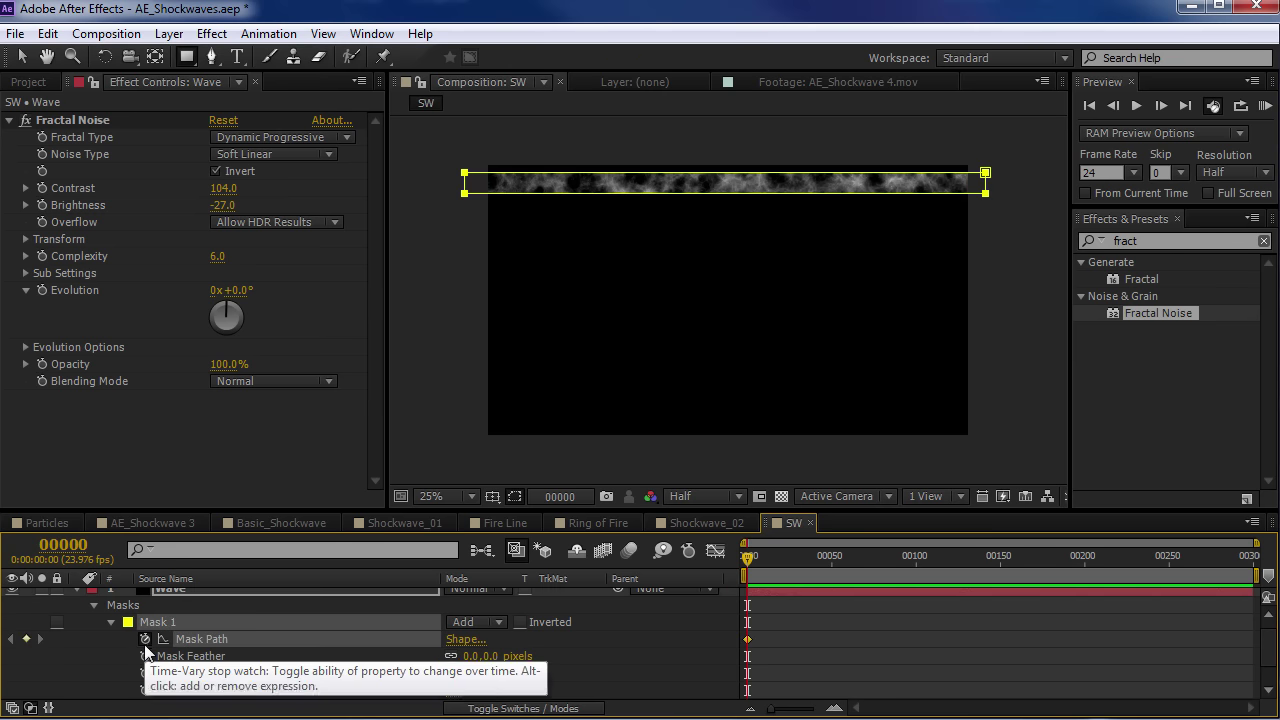
left_click(145, 656)
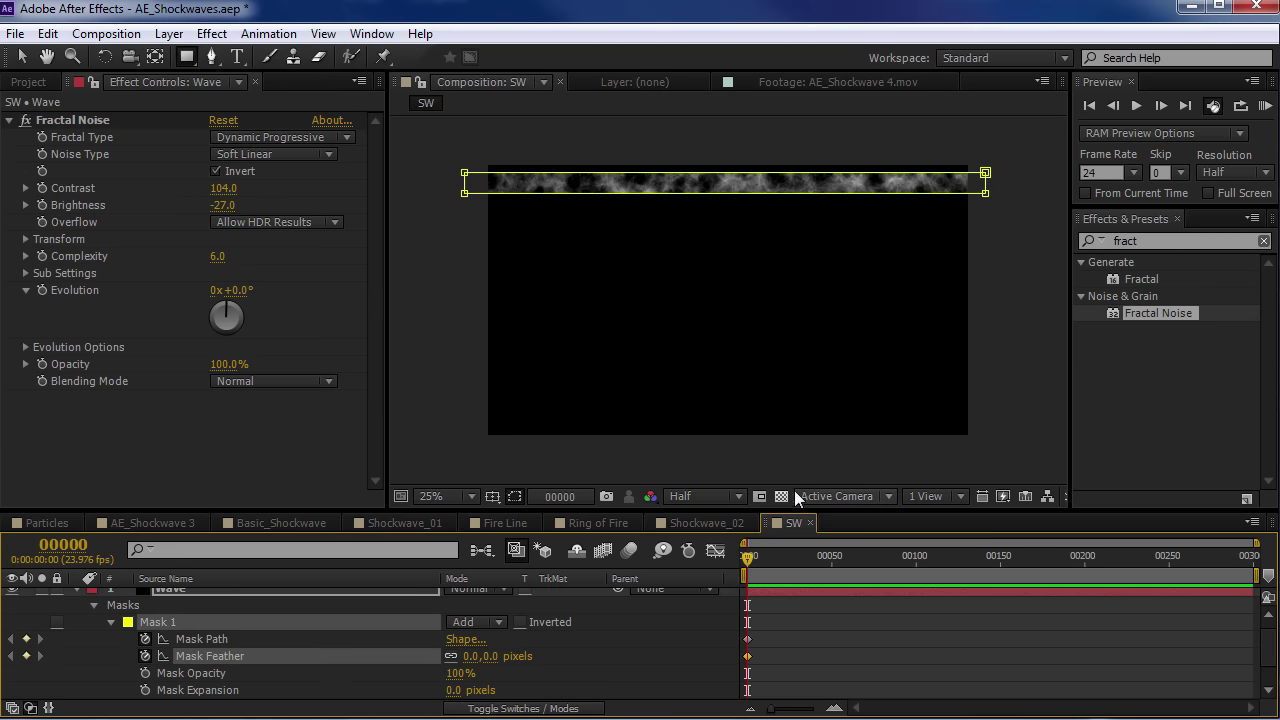
left_click_drag(765, 562, 877, 562)
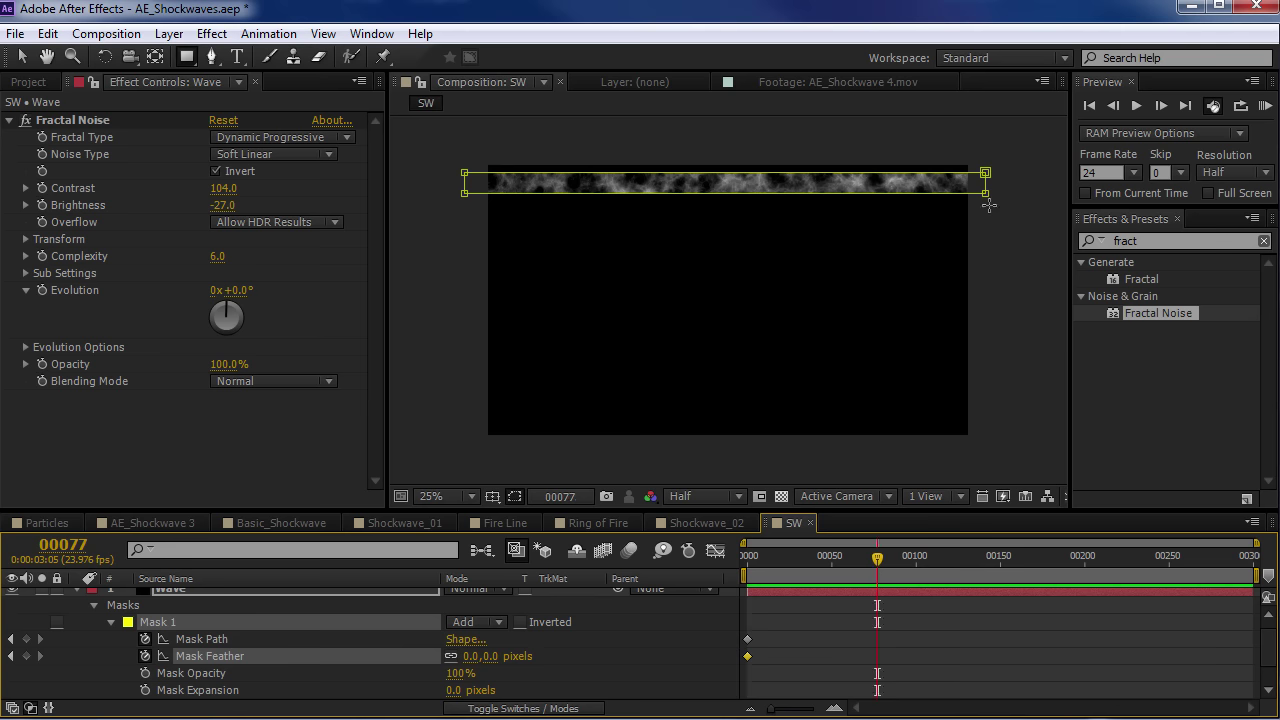
left_click(22, 57)
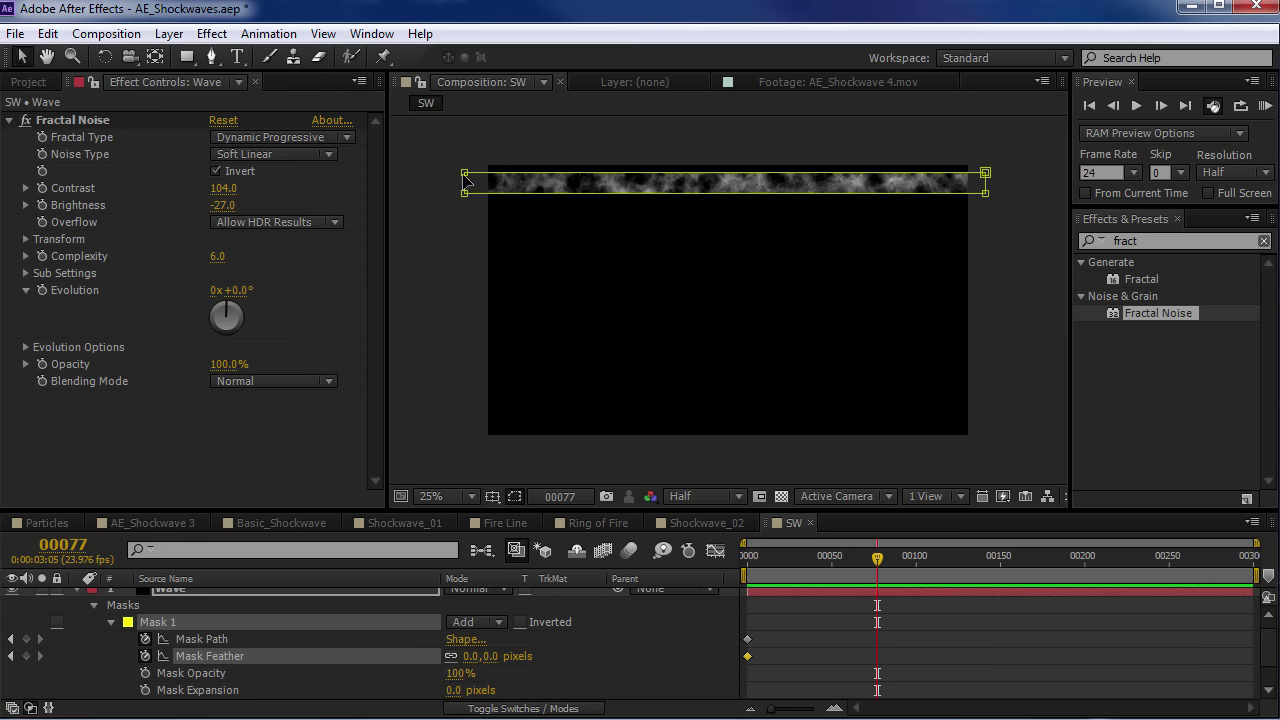
left_click(650, 188)
left_click_drag(650, 188, 657, 263)
left_click_drag(484, 657, 627, 644)
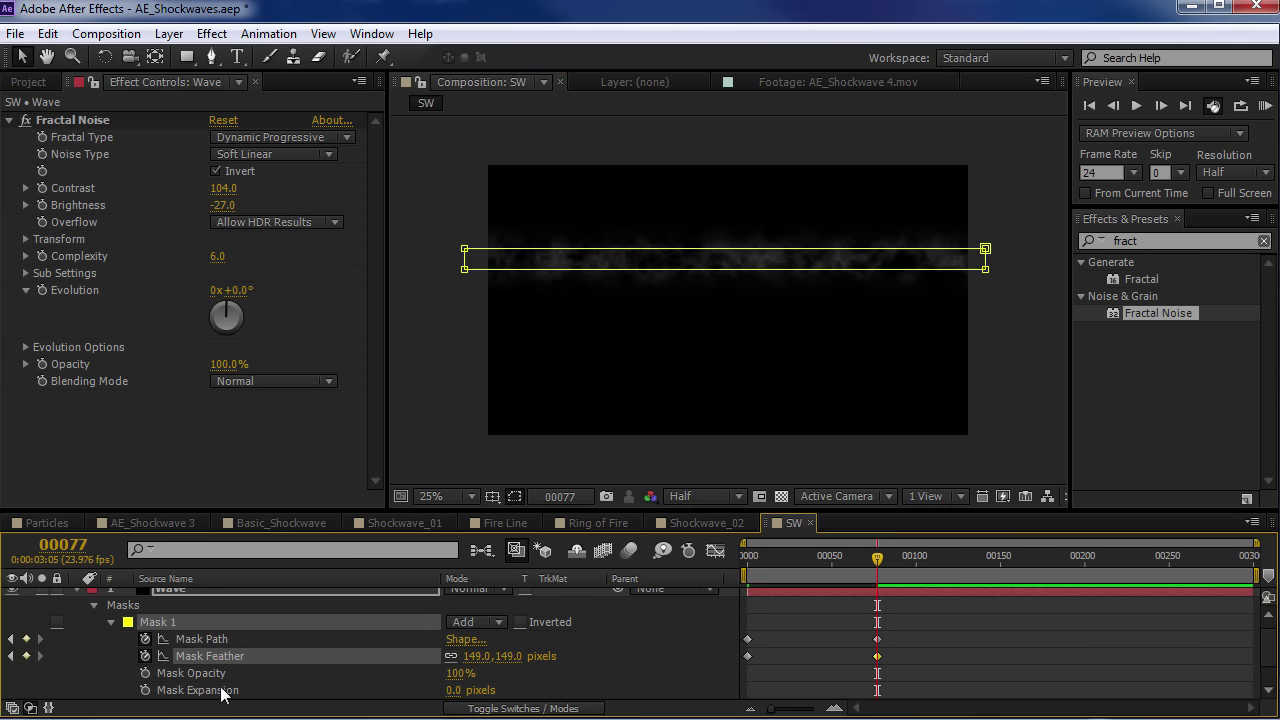
Keyframe Mask Expansion from 0 pixels at frame 0 to 62 pixels at frame 77 and preview the motion
left_click(146, 690)
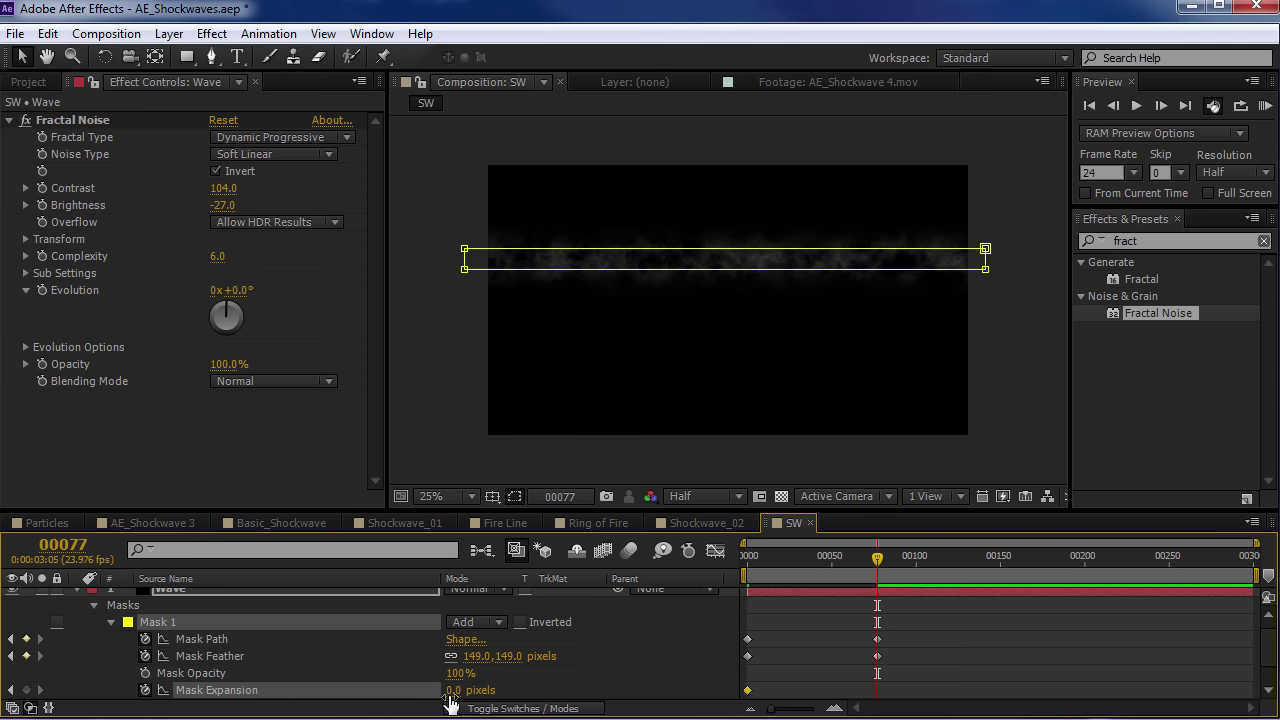
left_click_drag(453, 690, 505, 689)
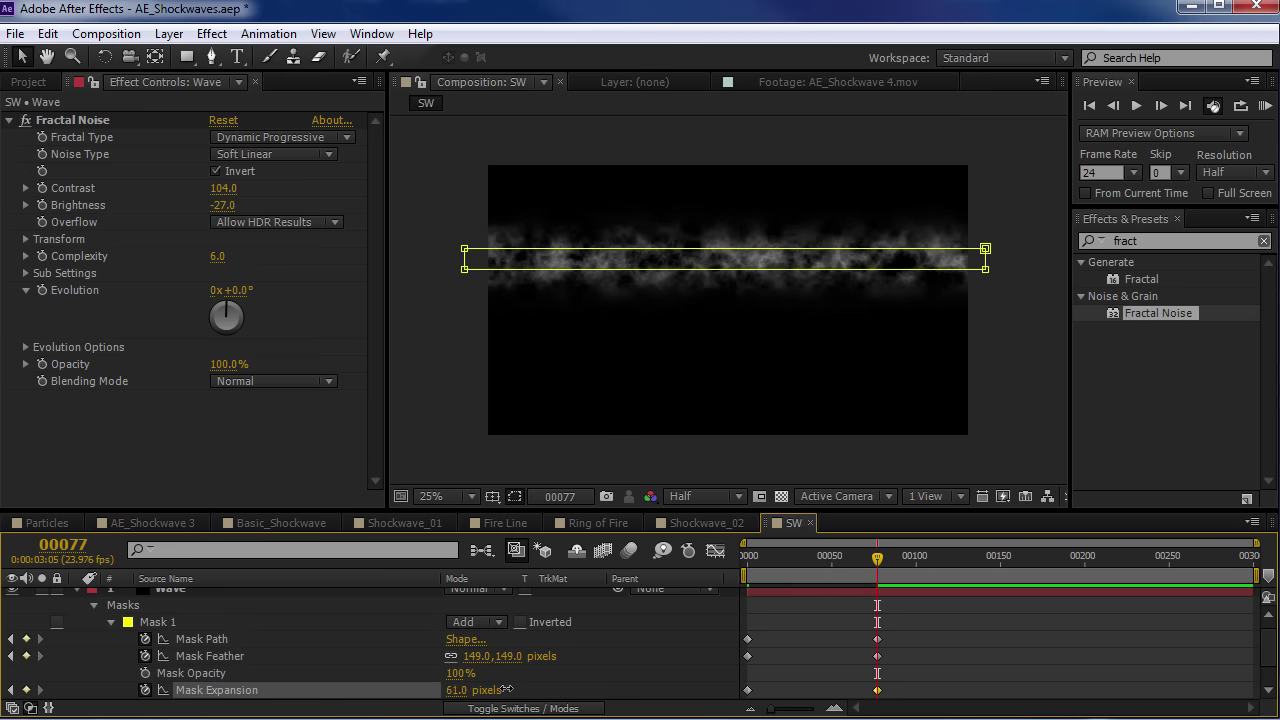
left_click(846, 686)
left_click_drag(879, 552, 772, 594)
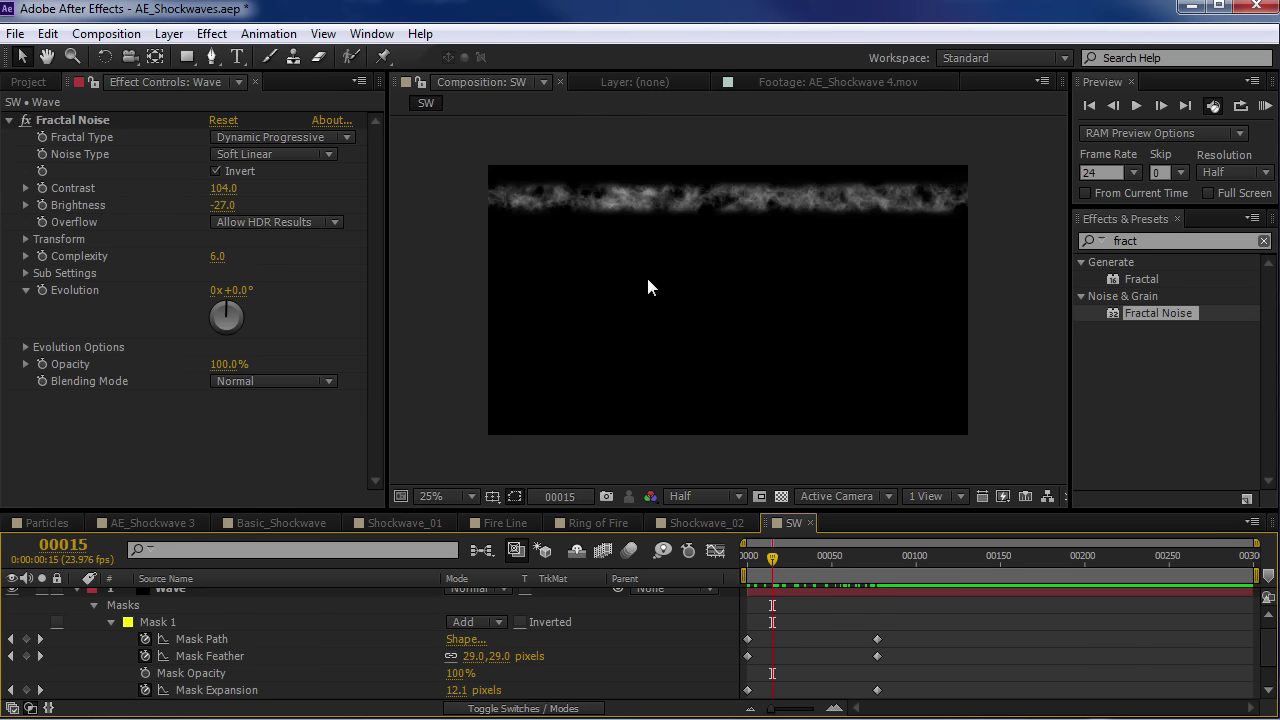
key("space")
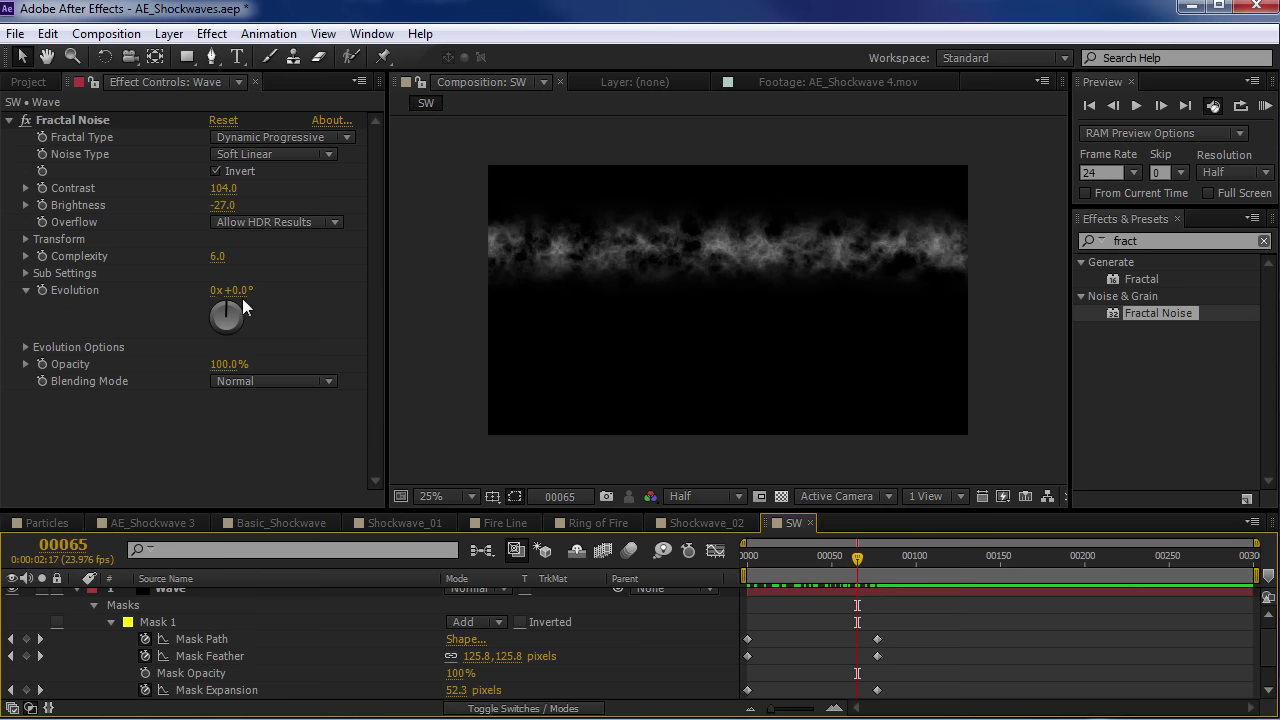
Drive the Fractal Noise Evolution with the expression time*150 and check the animated noise along the timeline
left_click_drag(242, 298, 250, 303)
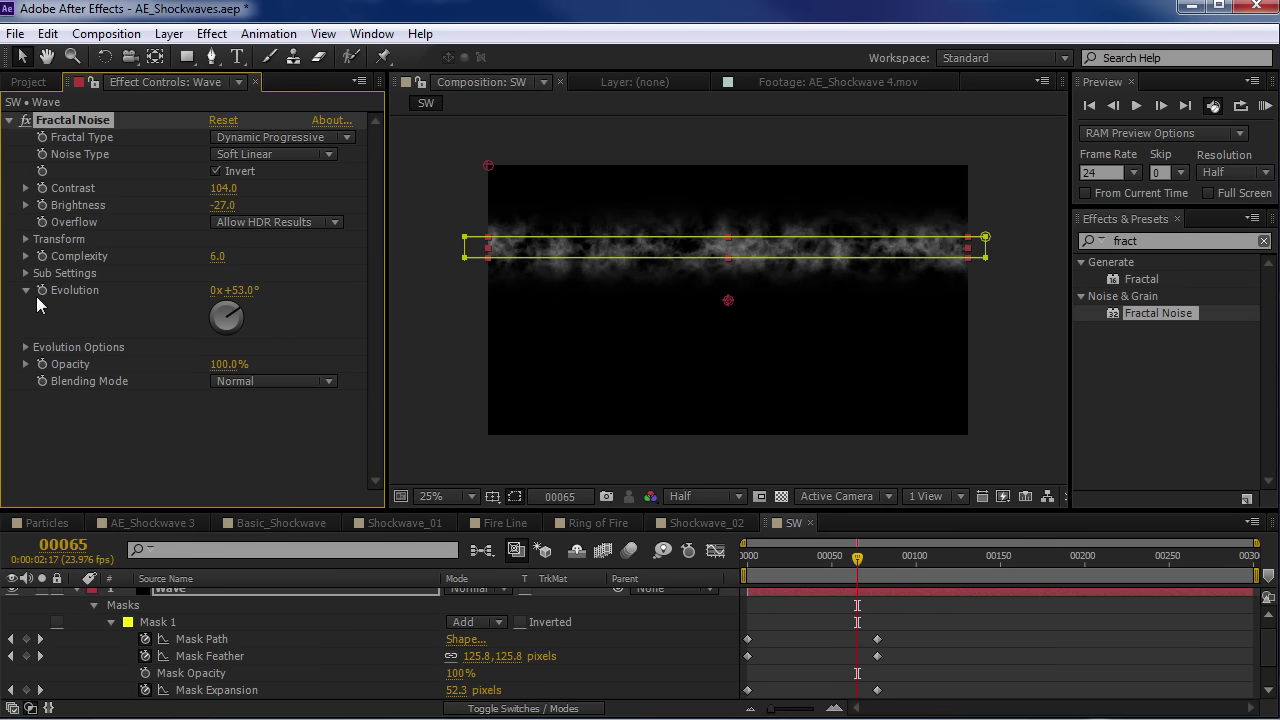
left_click(41, 290, "alt")
type("time*")
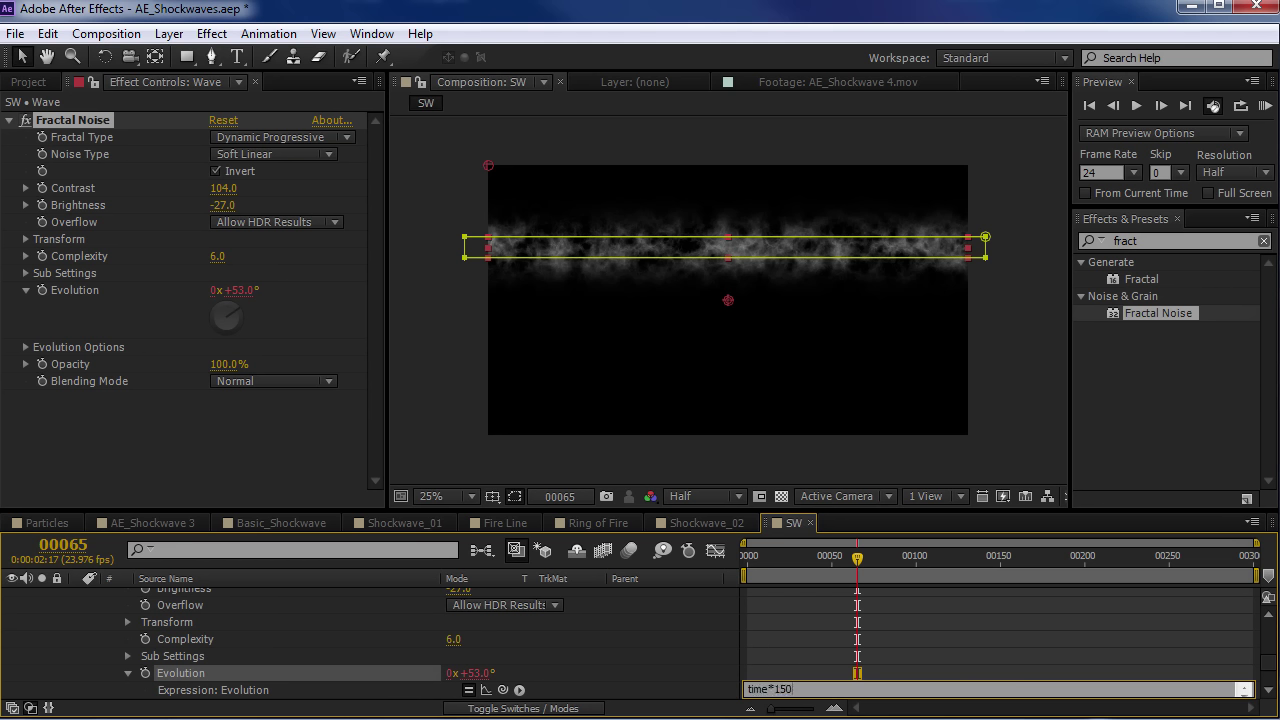
left_click(790, 615)
left_click_drag(820, 558, 958, 570)
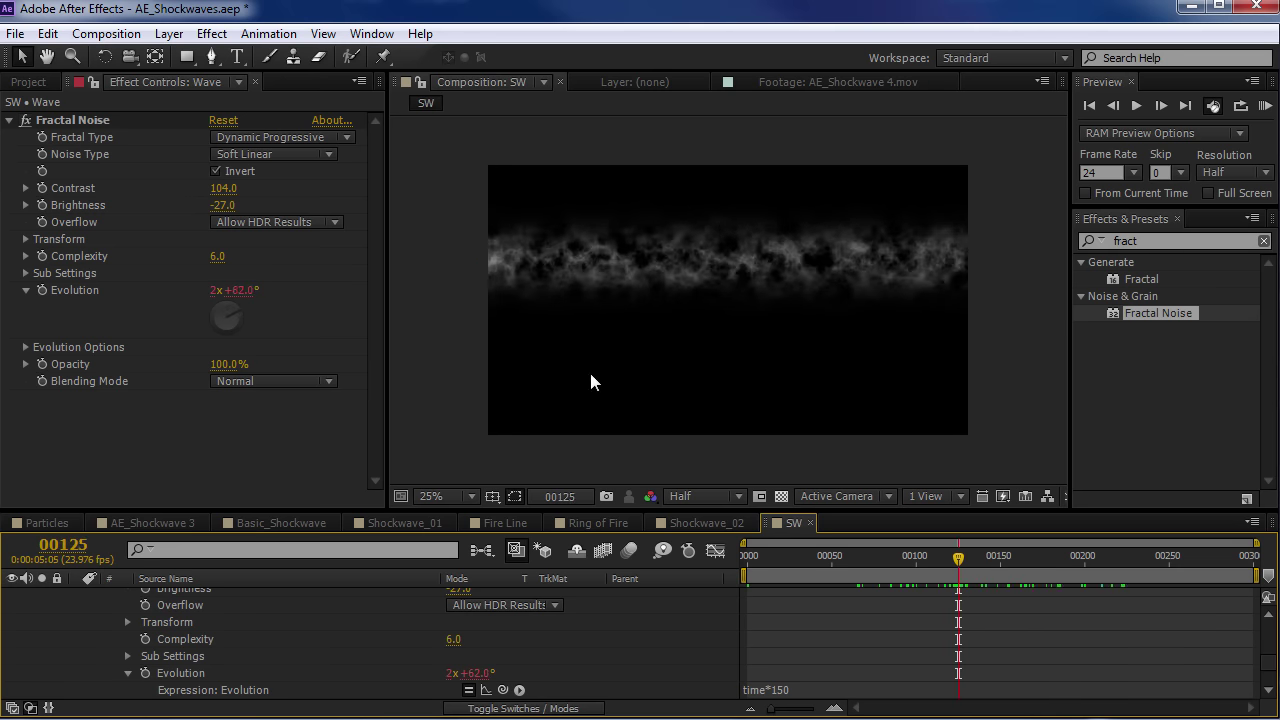
mouse_move(851, 556)
left_mouse_down()
mouse_move(783, 569)
mouse_move(847, 574)
left_mouse_up()
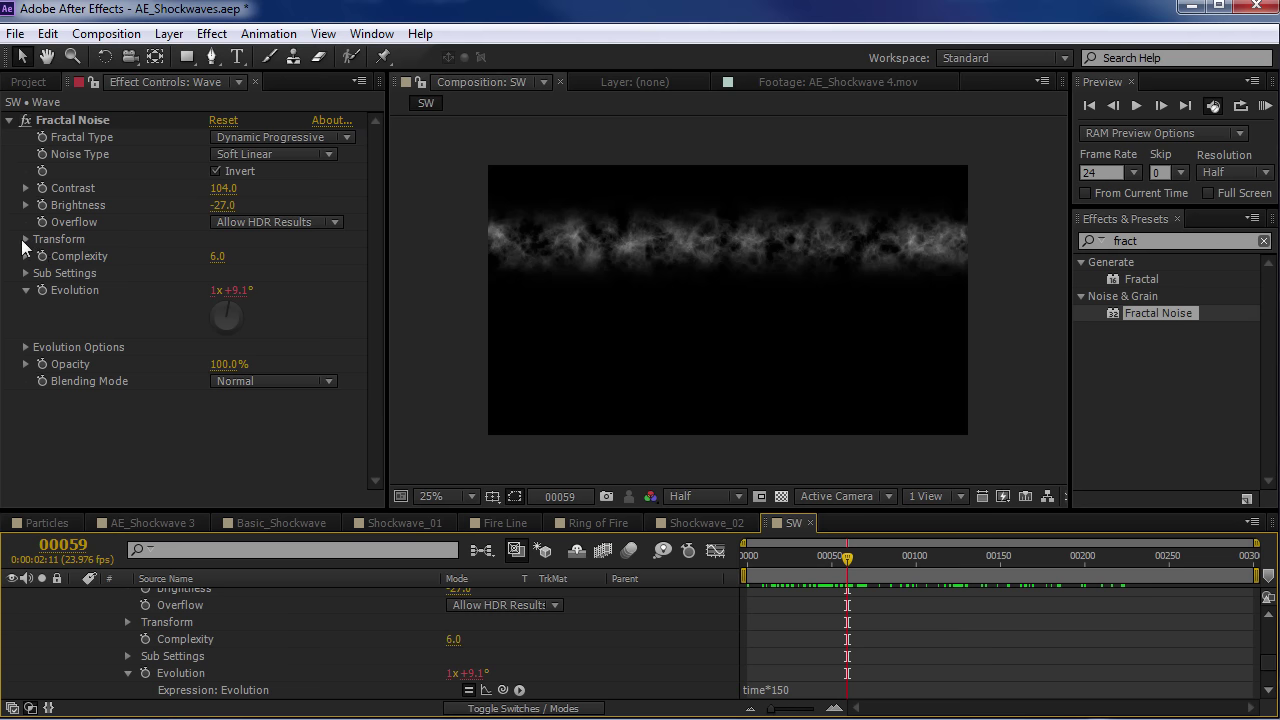
Enable keyframing for the Fractal Noise Offset Turbulence at 960, 540 and place that keyframe at frame 0
left_click(84, 118)
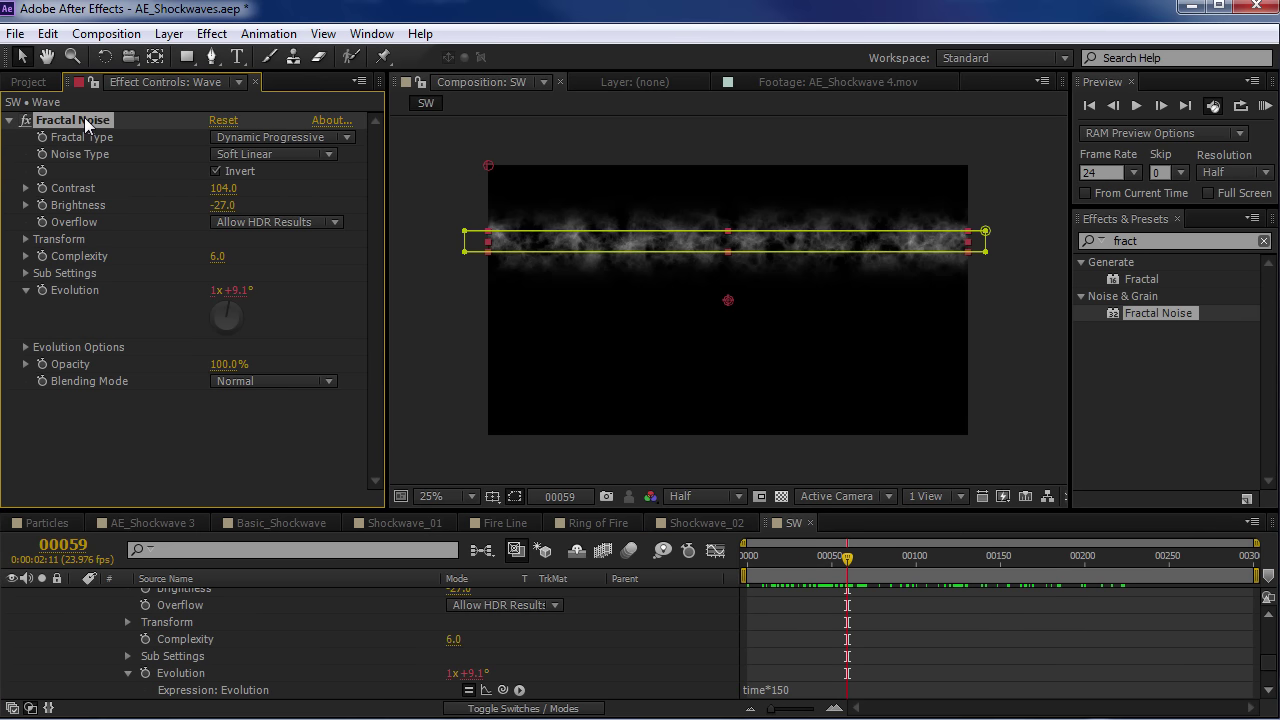
left_click(28, 240)
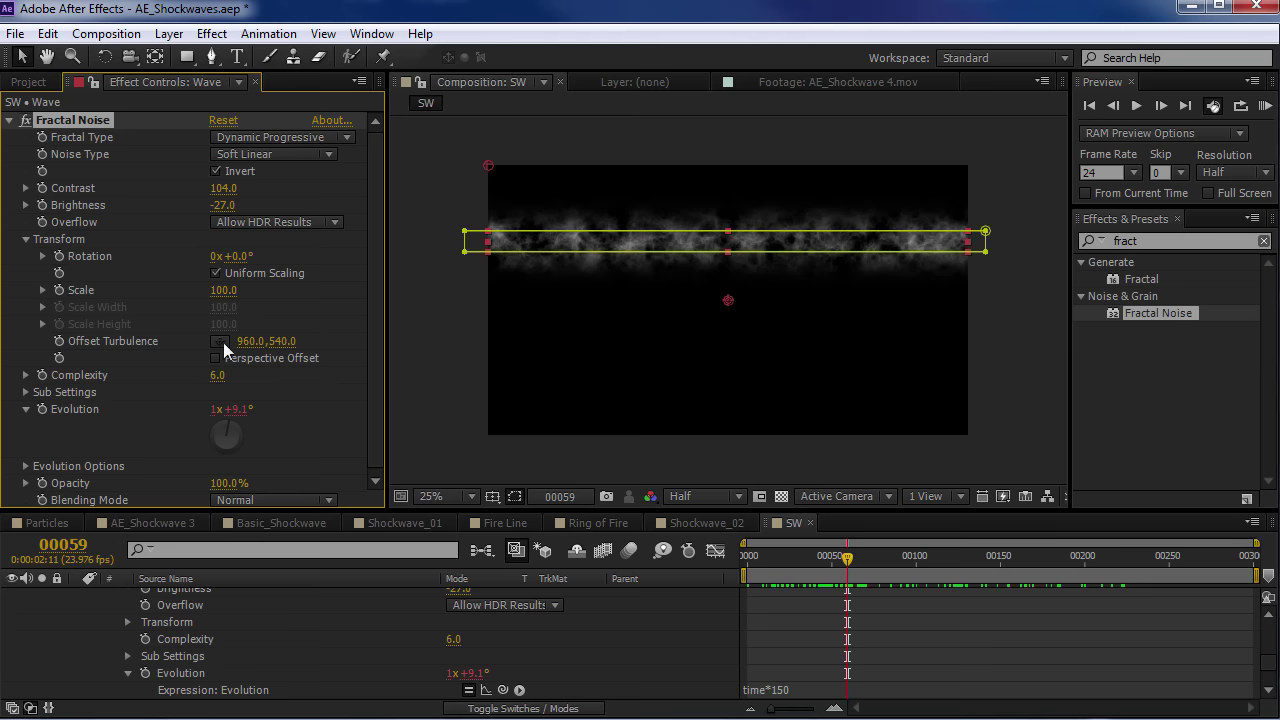
mouse_move(273, 342)
left_mouse_down()
mouse_move(488, 342)
mouse_move(106, 342)
mouse_move(280, 334)
left_mouse_up()
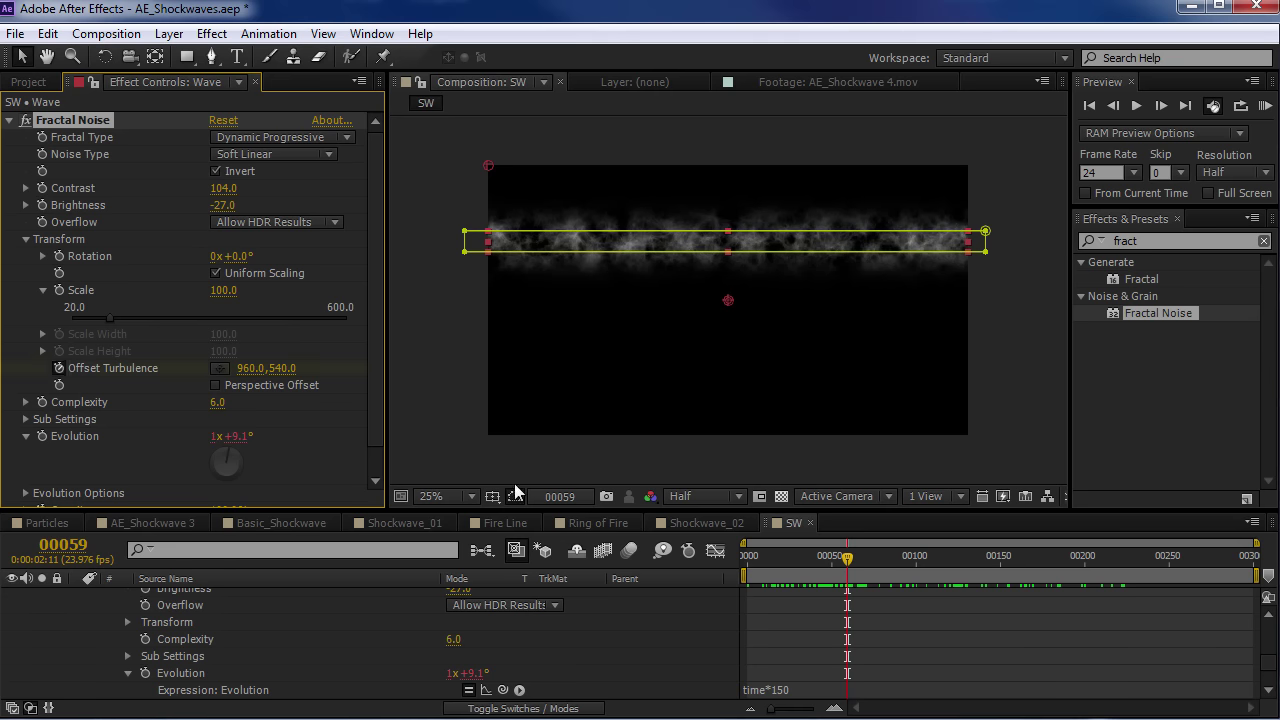
key("u")
scroll(870, 660, "up", 1)
scroll(858, 677, "down", 1)
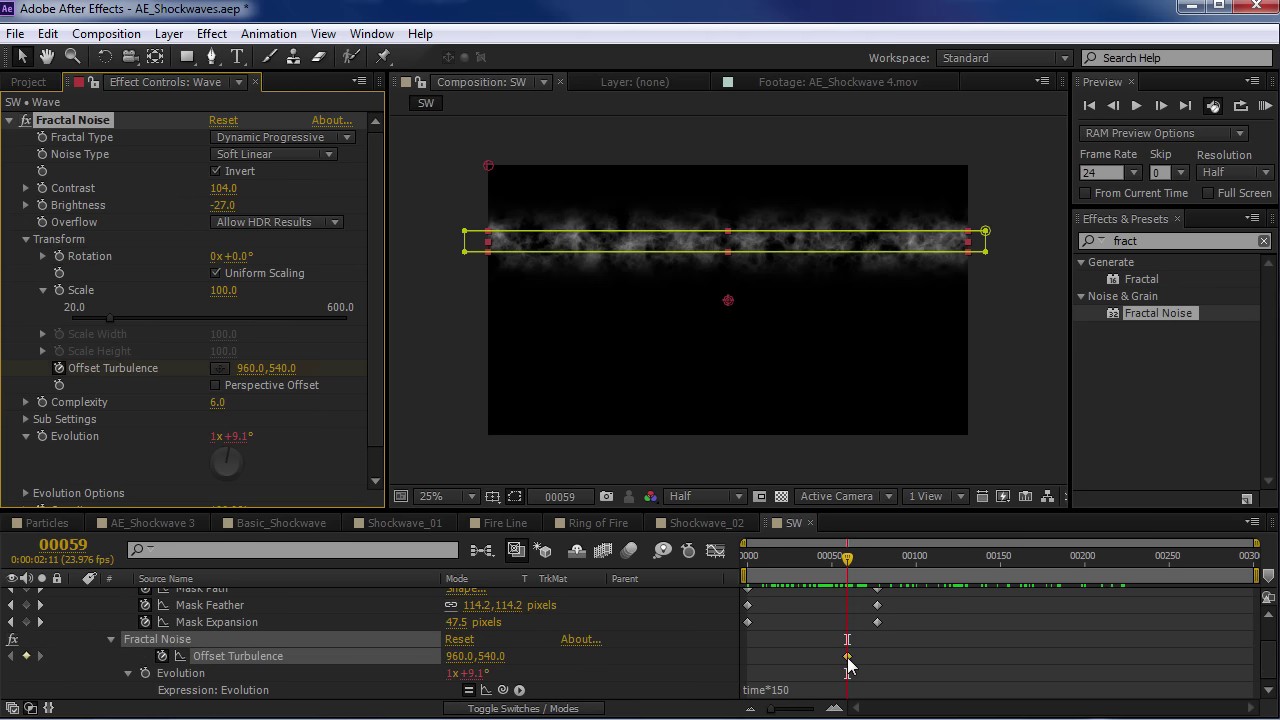
key("u")
key("u")
scroll(847, 645, "down", 1)
left_click_drag(847, 660, 750, 662)
Add a second Offset Turbulence keyframe with the value 960, 950 and place it at frame 77
left_click_drag(284, 368, 506, 360)
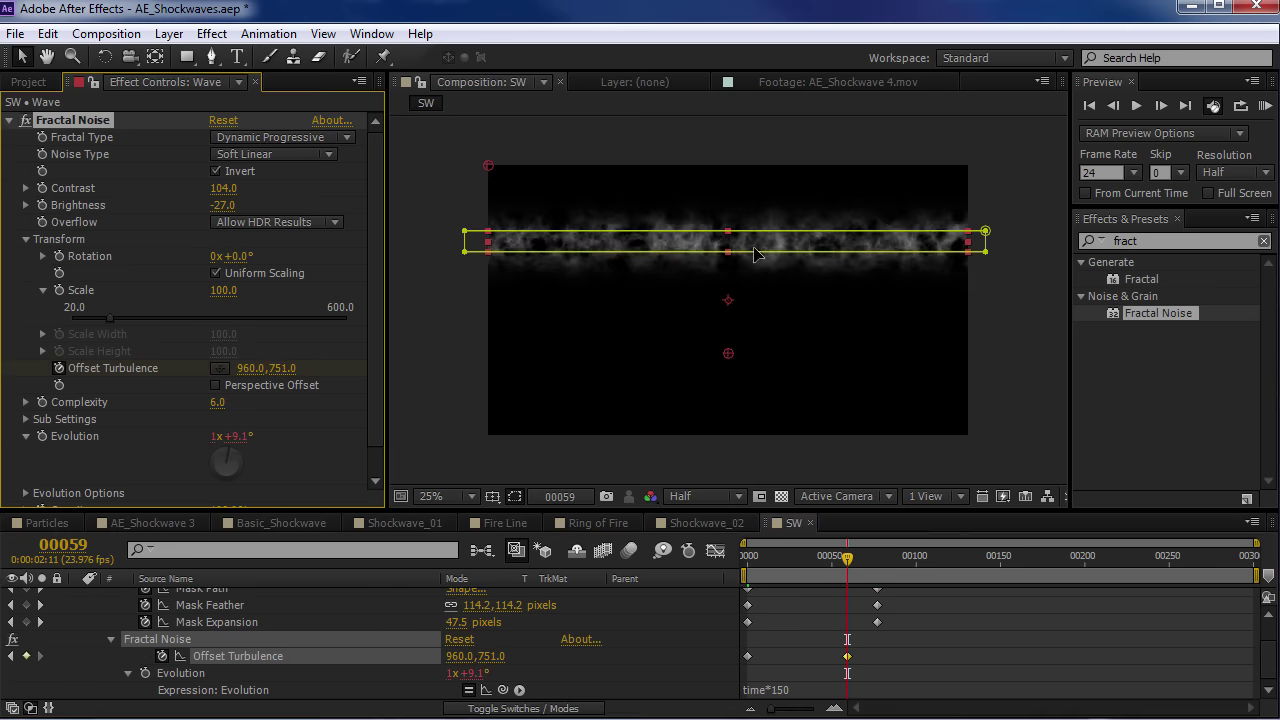
left_click_drag(758, 554, 847, 557)
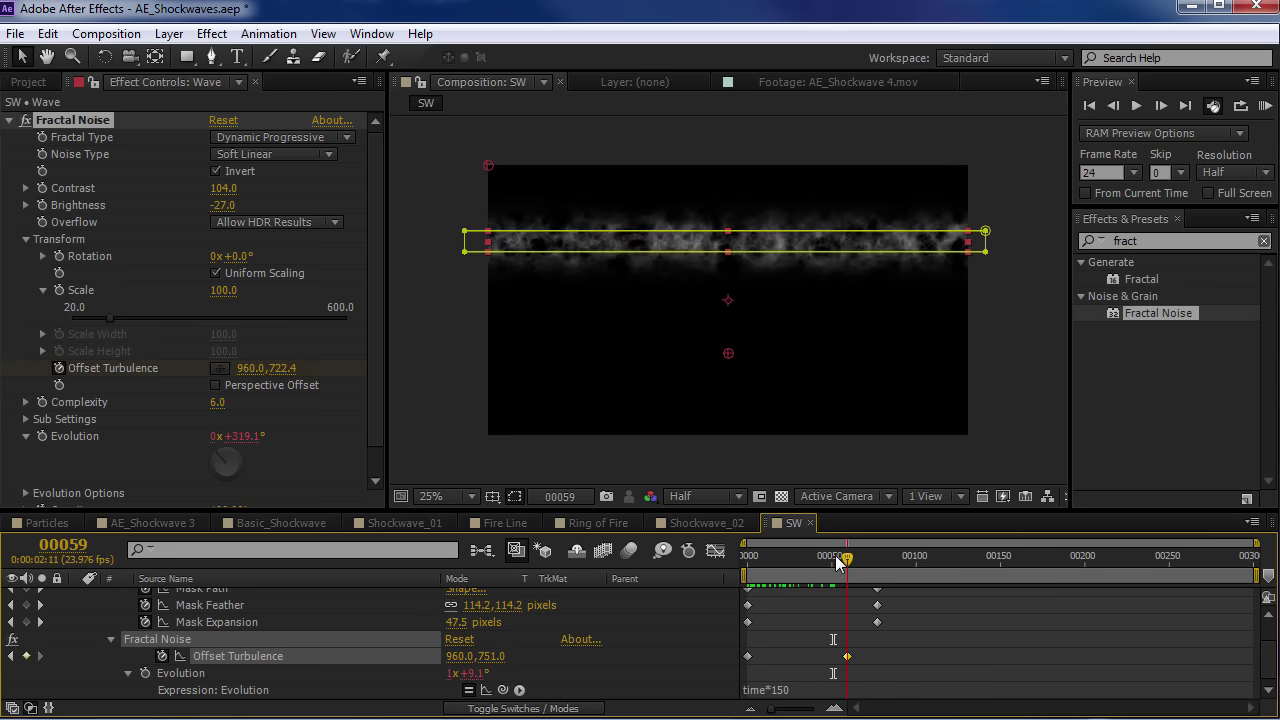
left_click_drag(490, 658, 869, 659)
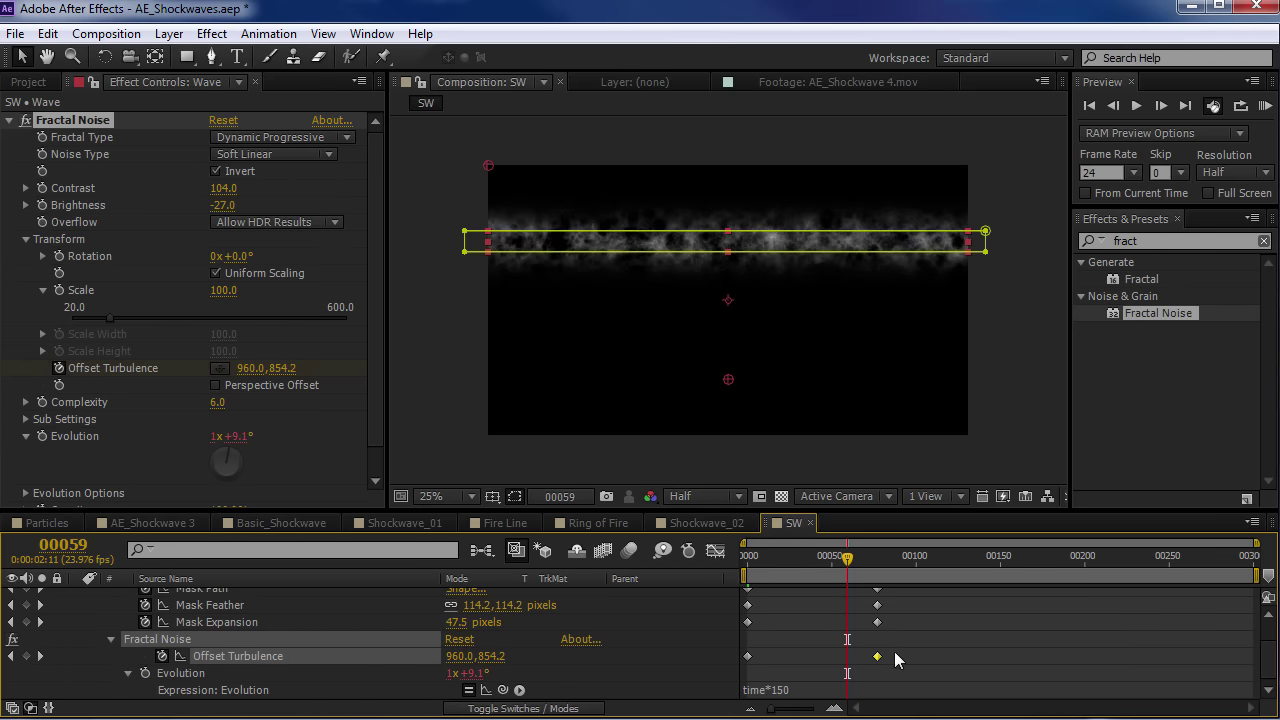
Apply Easy Ease to the frame 77 keyframes of Mask Path, Mask Feather, Mask Expansion and Offset Turbulence
left_click_drag(883, 509, 883, 429)
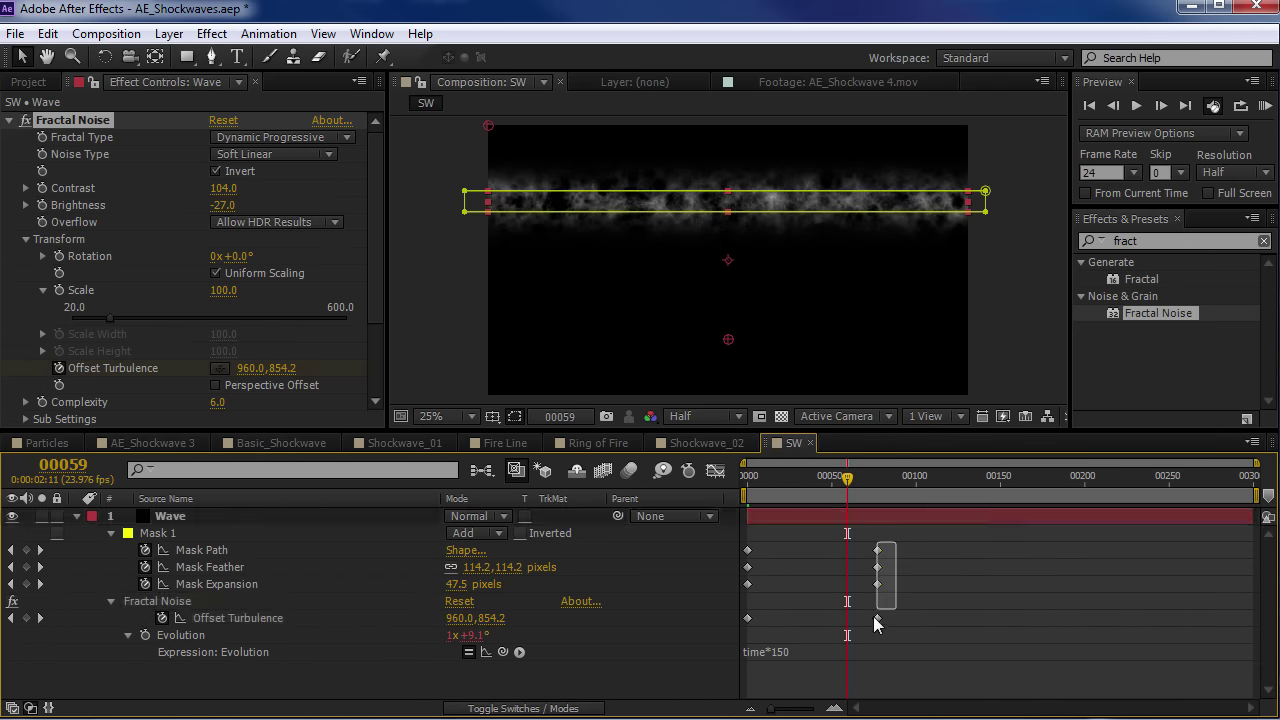
key("grave")
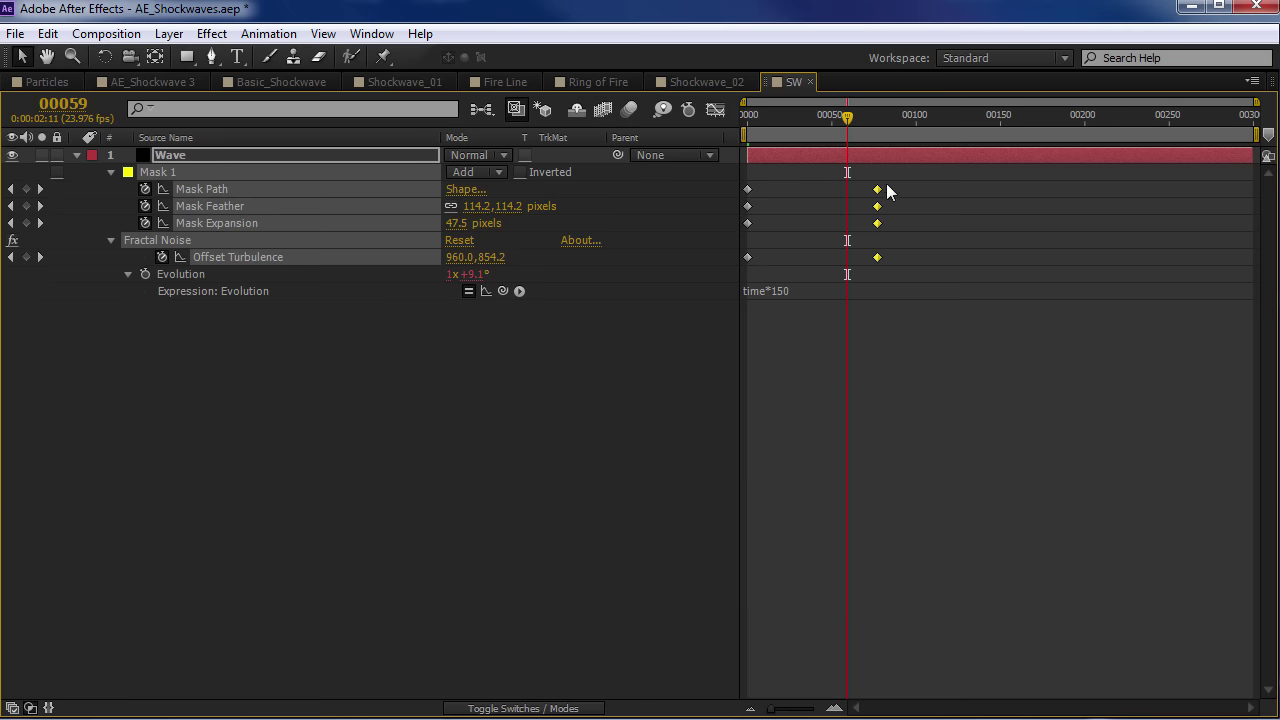
right_click(876, 194)
mouse_move(962, 428)
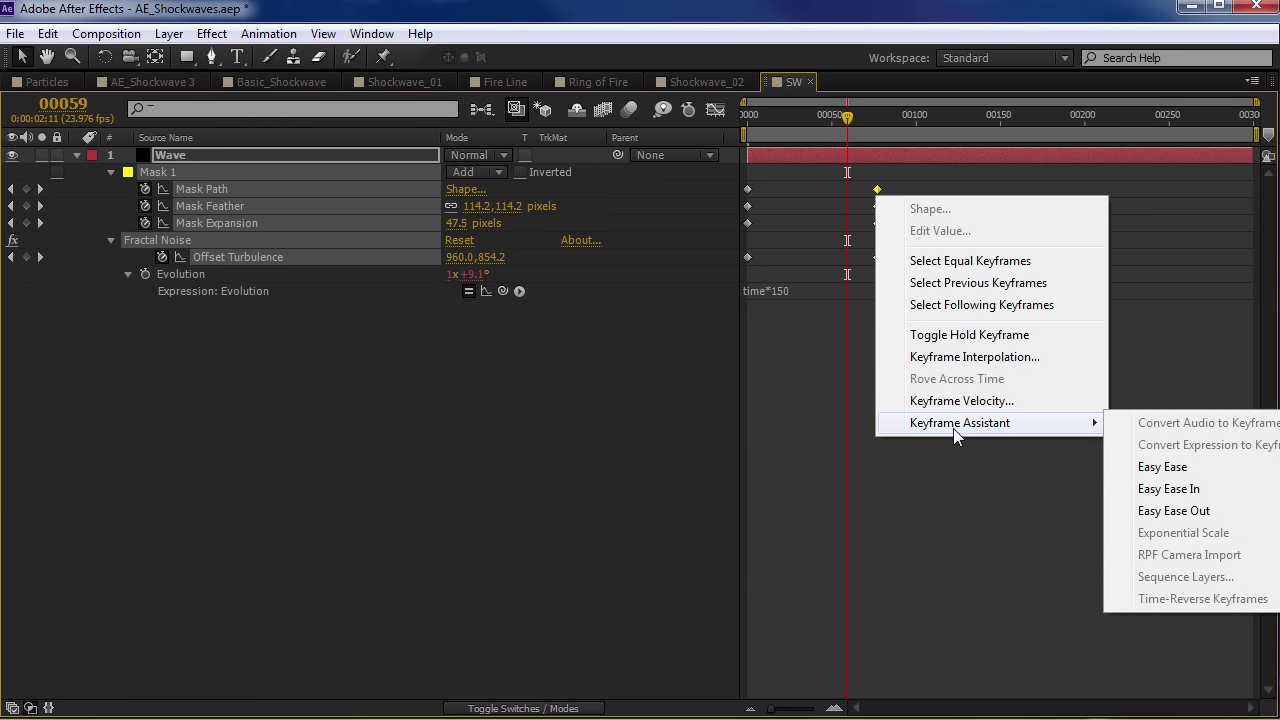
left_click(1160, 467)
key("grave")
At frame 0, set the Mask Feather to 17 pixels and check the animation up to frame 77
left_click_drag(847, 478, 710, 505)
left_click_drag(480, 570, 780, 643)
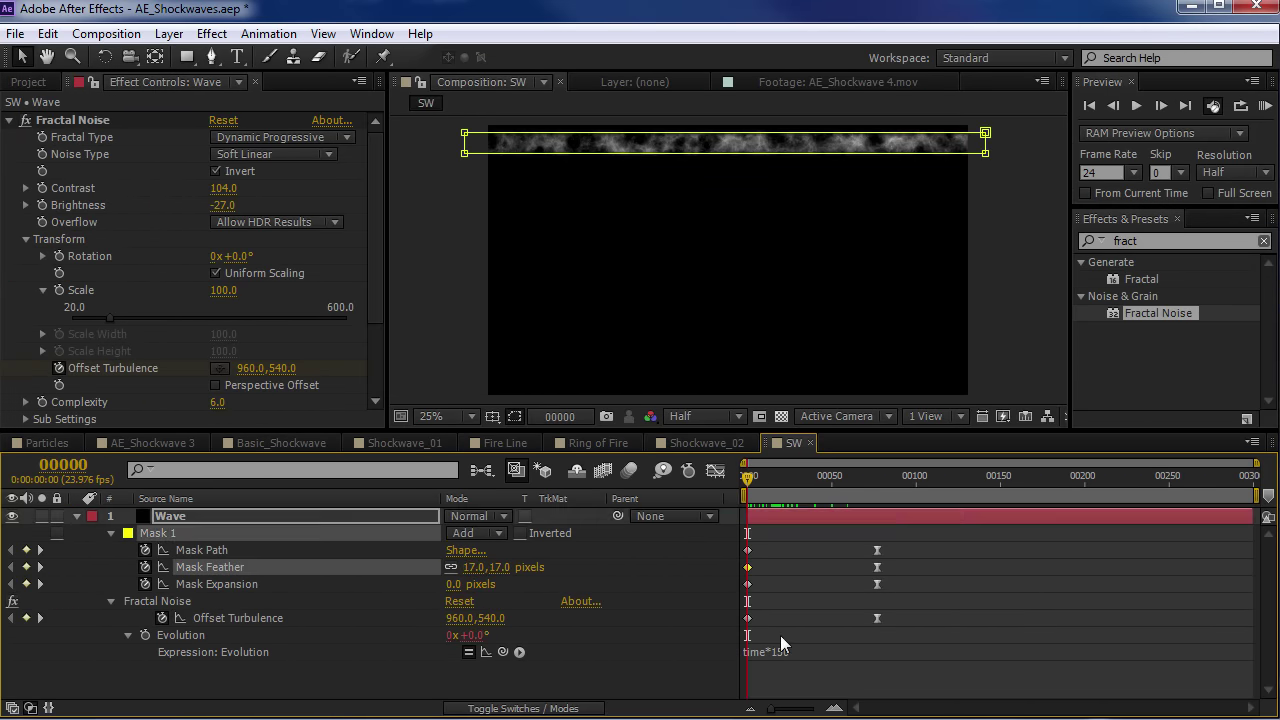
left_click(838, 690)
left_click_drag(755, 485, 876, 491)
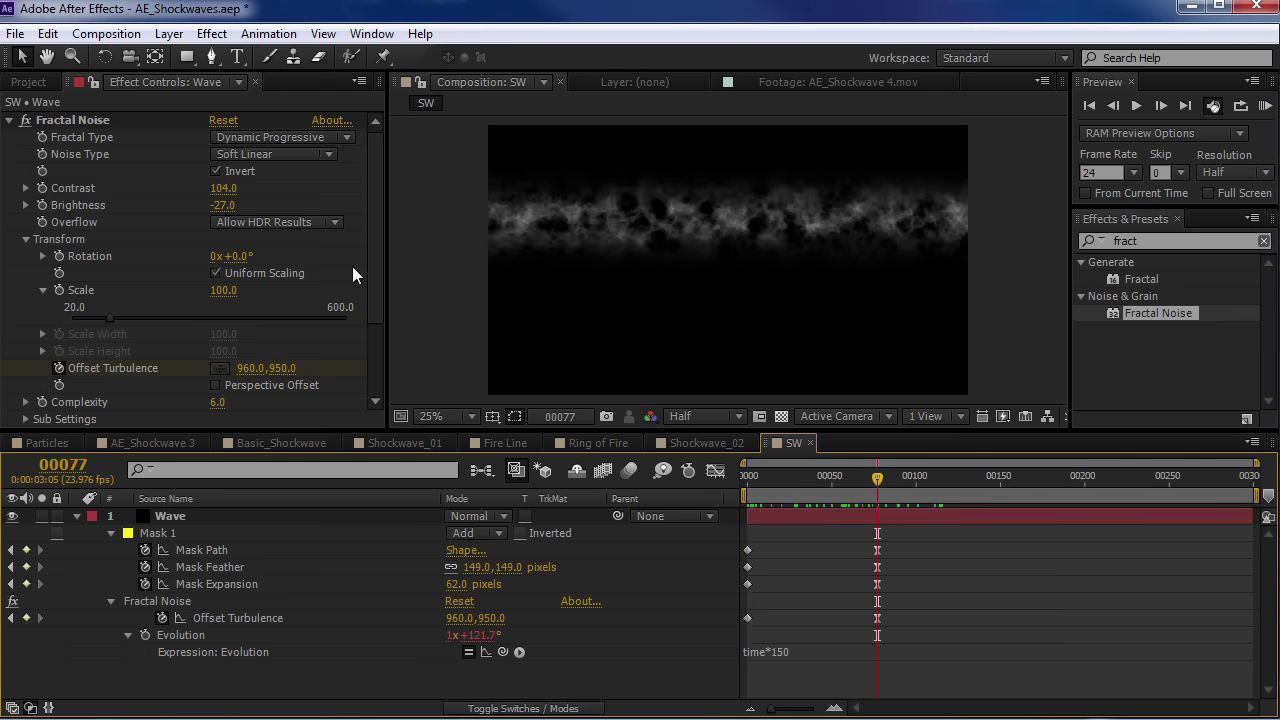
Keyframe the Fractal Noise Brightness at -27 near frame 7 and at -88 at frame 77
left_click_drag(369, 282, 368, 225)
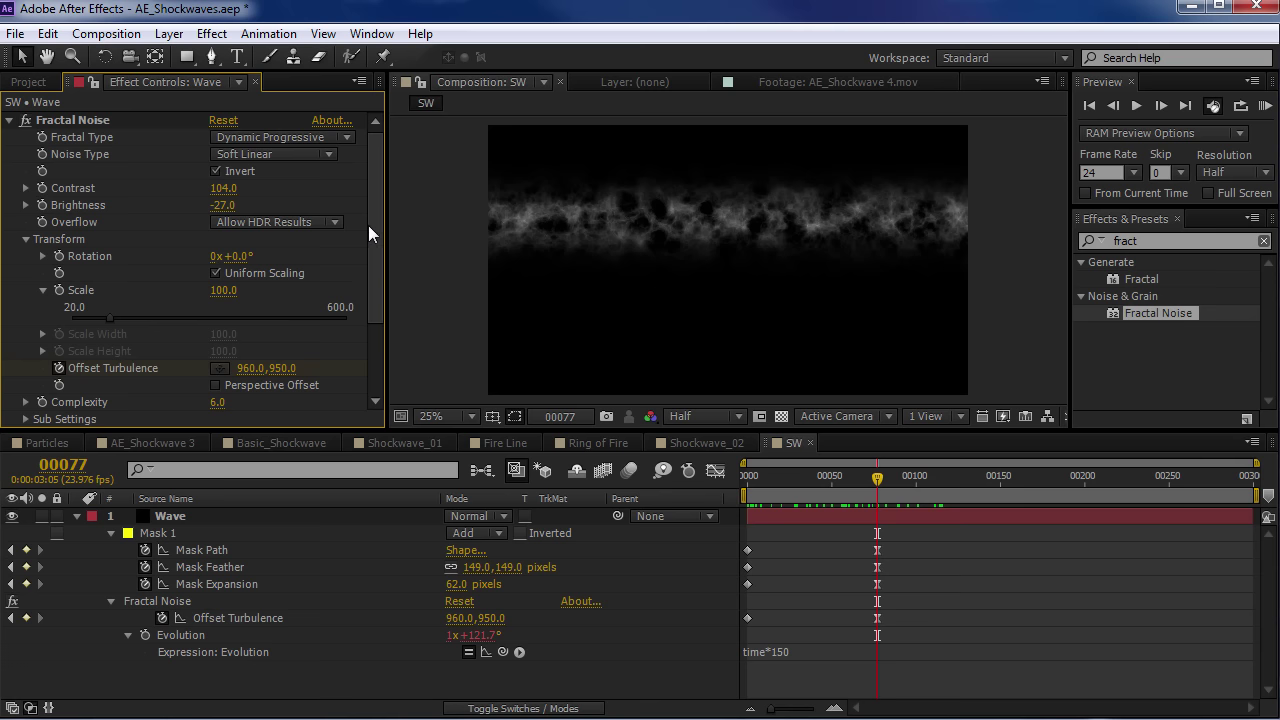
left_click(41, 204)
left_click(26, 239)
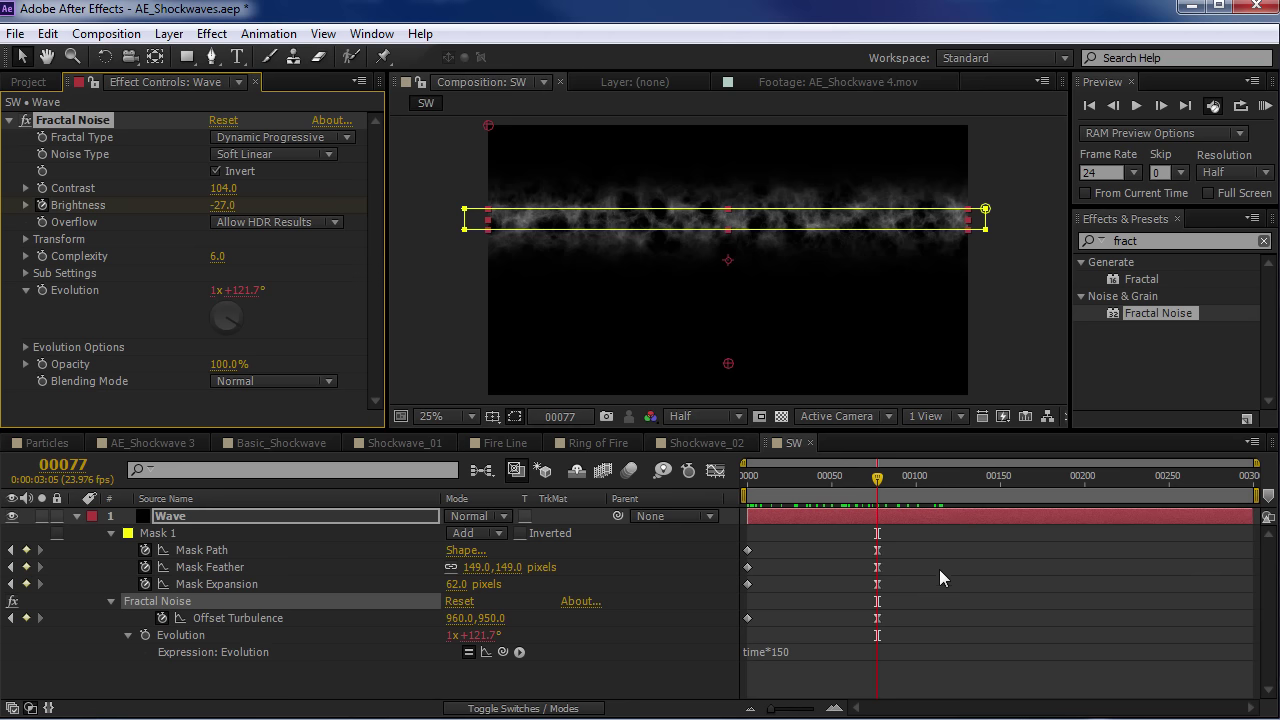
key("u")
key("u")
left_click_drag(883, 620, 766, 620)
left_click_drag(447, 622, 410, 632)
Add a much darker Brightness keyframe at frame 0 and check the first few frames
left_click_drag(853, 478, 664, 492)
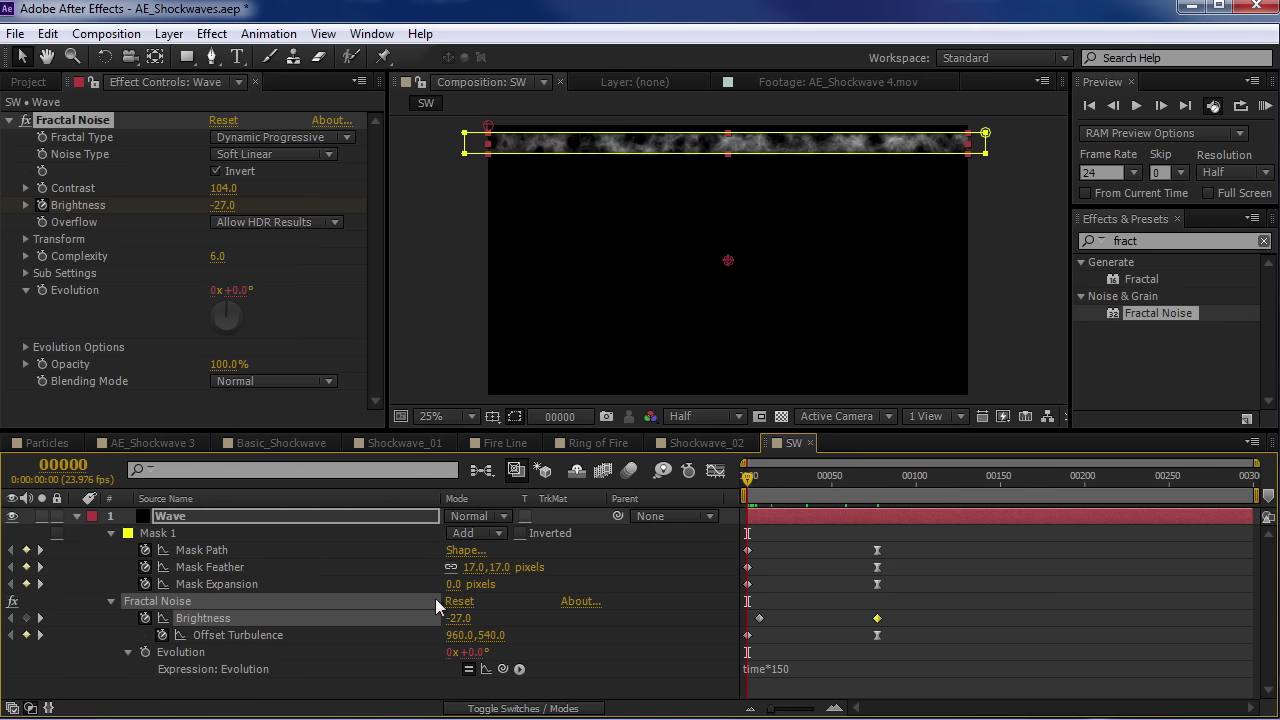
left_click_drag(457, 621, 404, 630)
key("Page_Down")
key("Page_Down")
key("Page_Down")
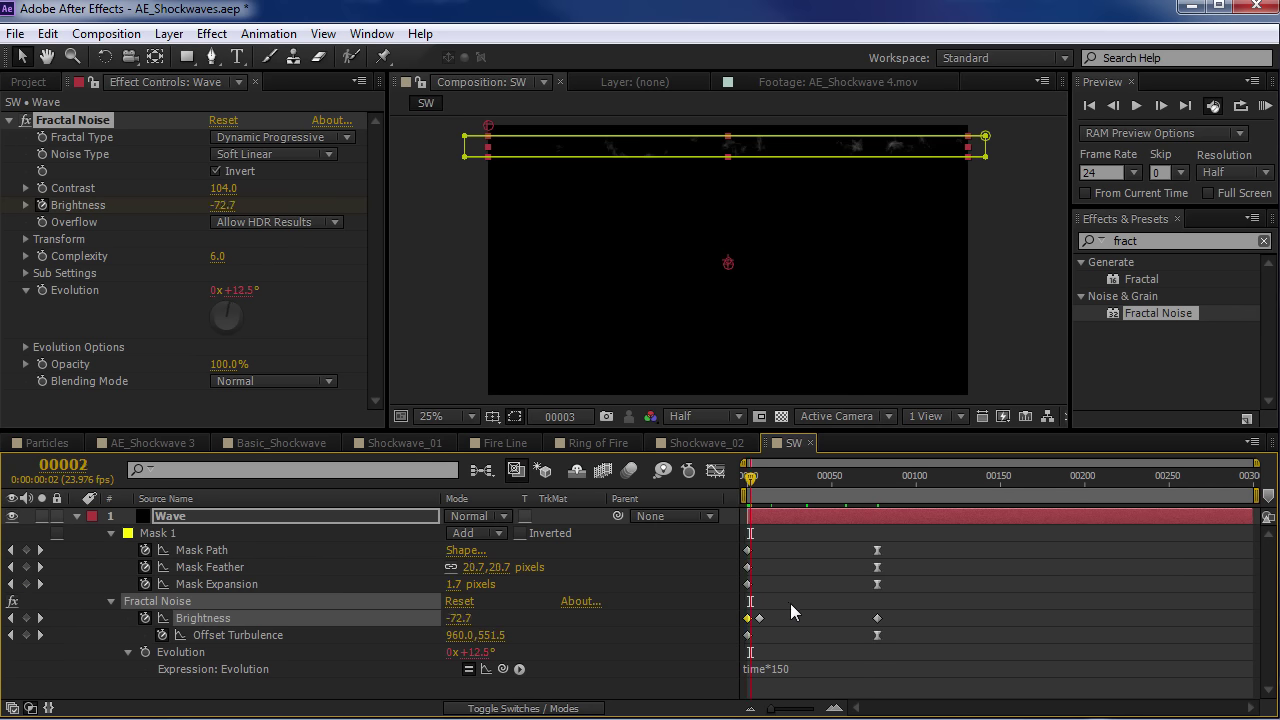
Shorten the brightness fade-in by moving the second Brightness keyframe to frame 2
key("=")
key("=")
key("space")
left_click_drag(786, 595, 876, 603)
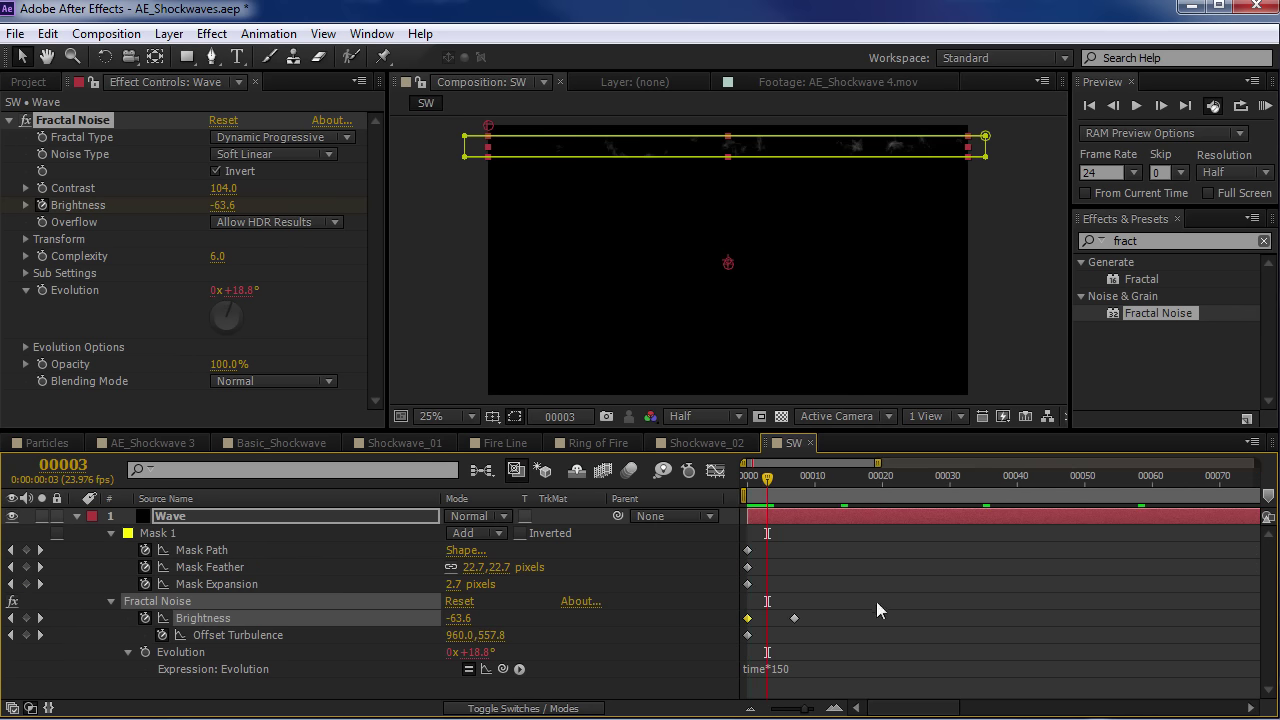
key("Page_Down")
left_click_drag(789, 615, 761, 620)
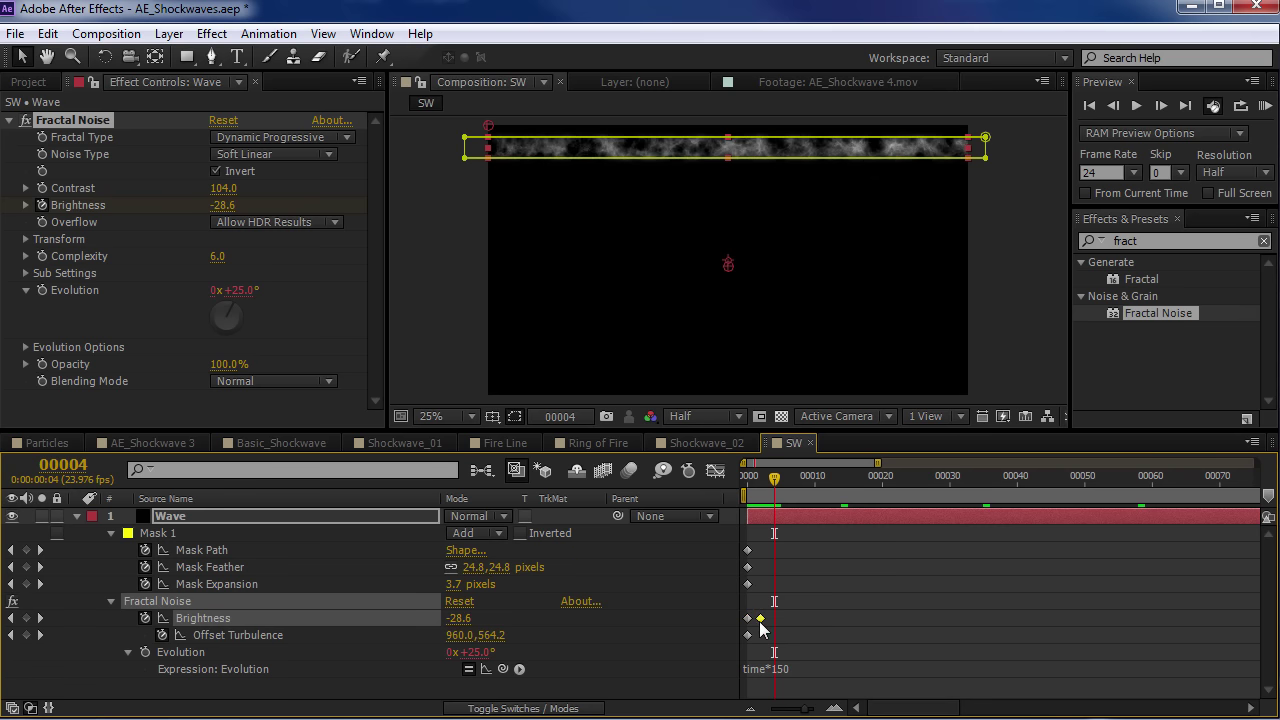
Convert the frame 2 Brightness keyframe to Auto Bezier, set its value to -2 and preview the animation
left_click(760, 619, "ctrl")
left_click_drag(778, 490, 761, 490)
left_click_drag(456, 618, 478, 614)
key("KP_0")
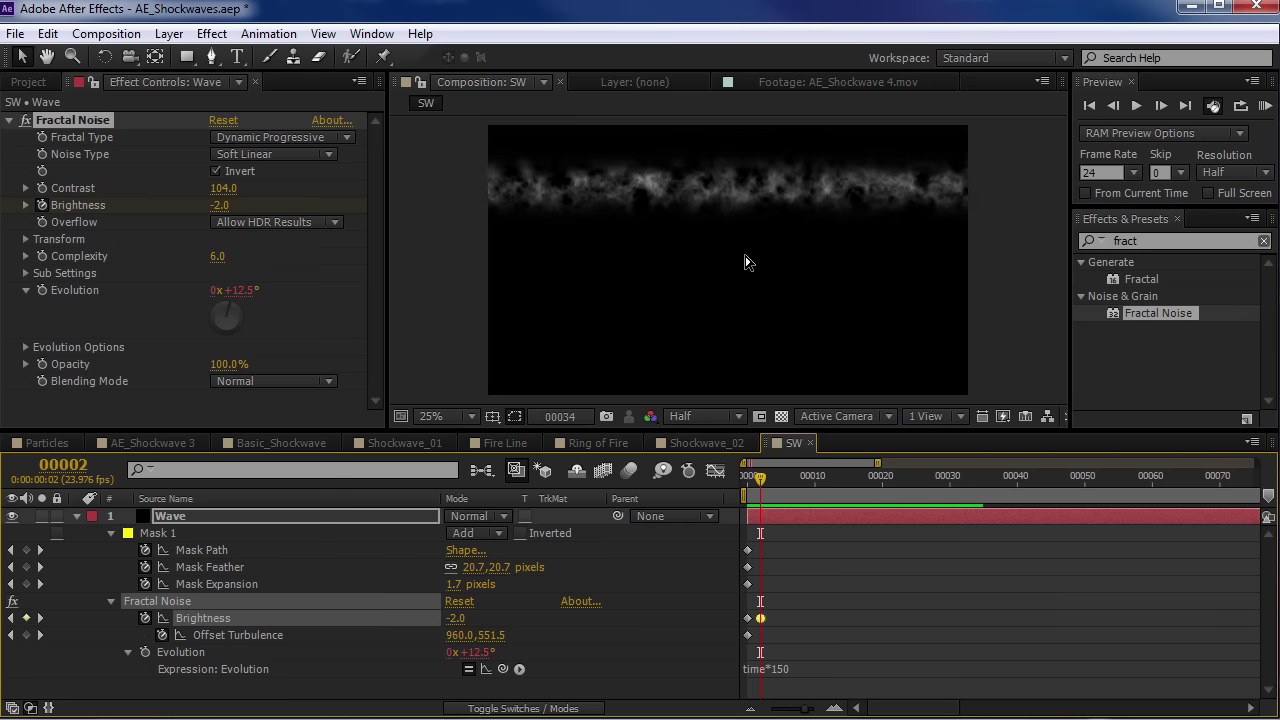
key("space")
key("space")
Apply Easy Ease to all the frame 77 keyframes, move them to about frame 34 and preview the faster animation
key("minus")
key("minus")
key("minus")
left_click_drag(768, 478, 809, 478)
left_click_drag(929, 535, 874, 676)
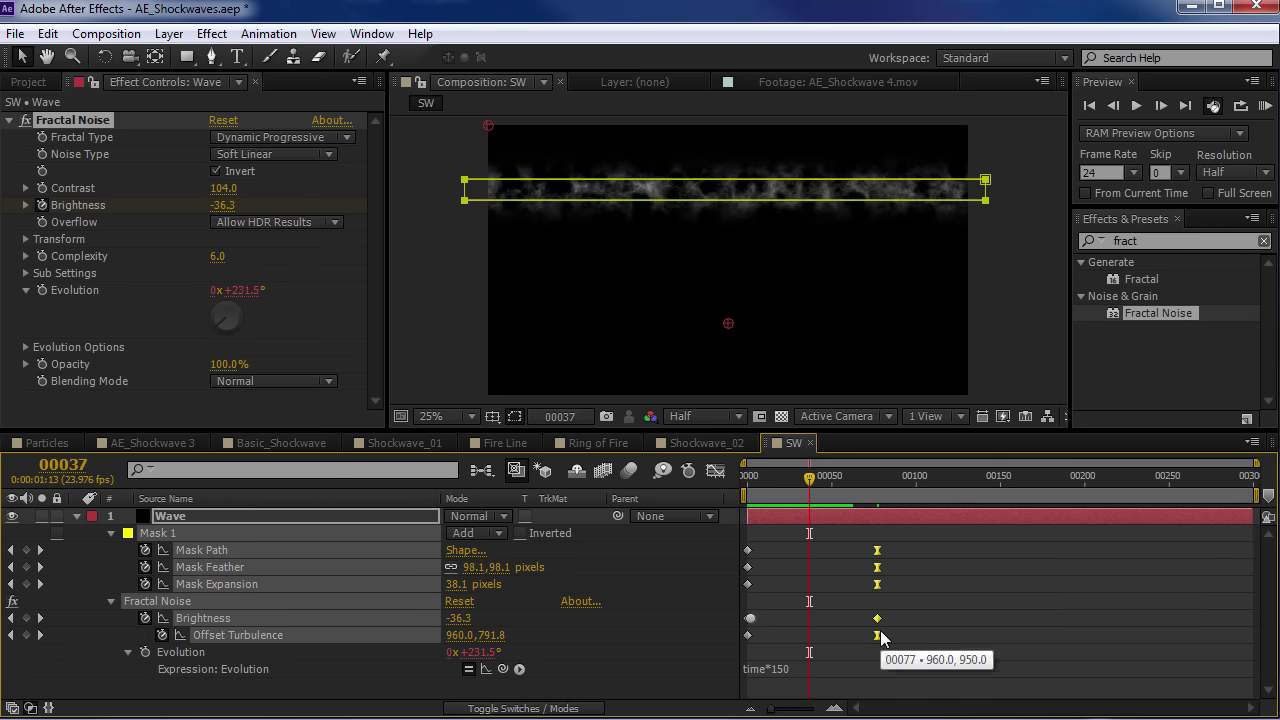
key("F9")
left_click_drag(877, 551, 810, 551)
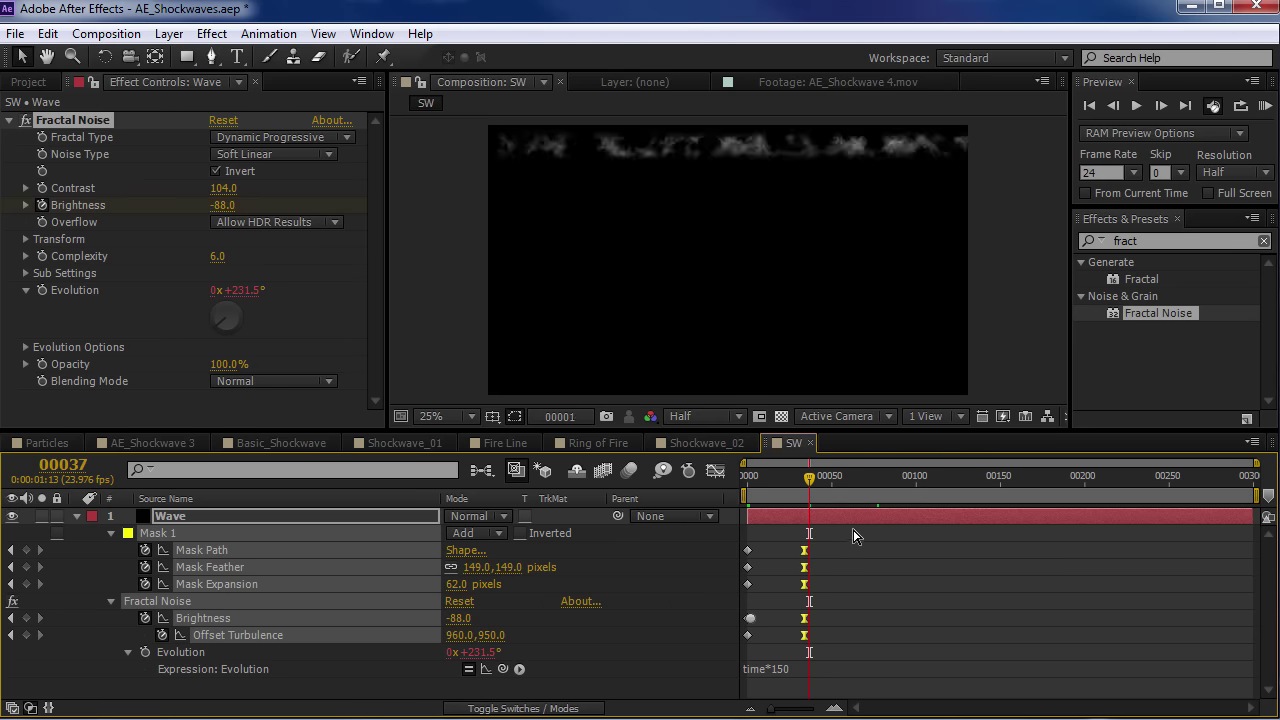
left_click_drag(820, 476, 826, 480)
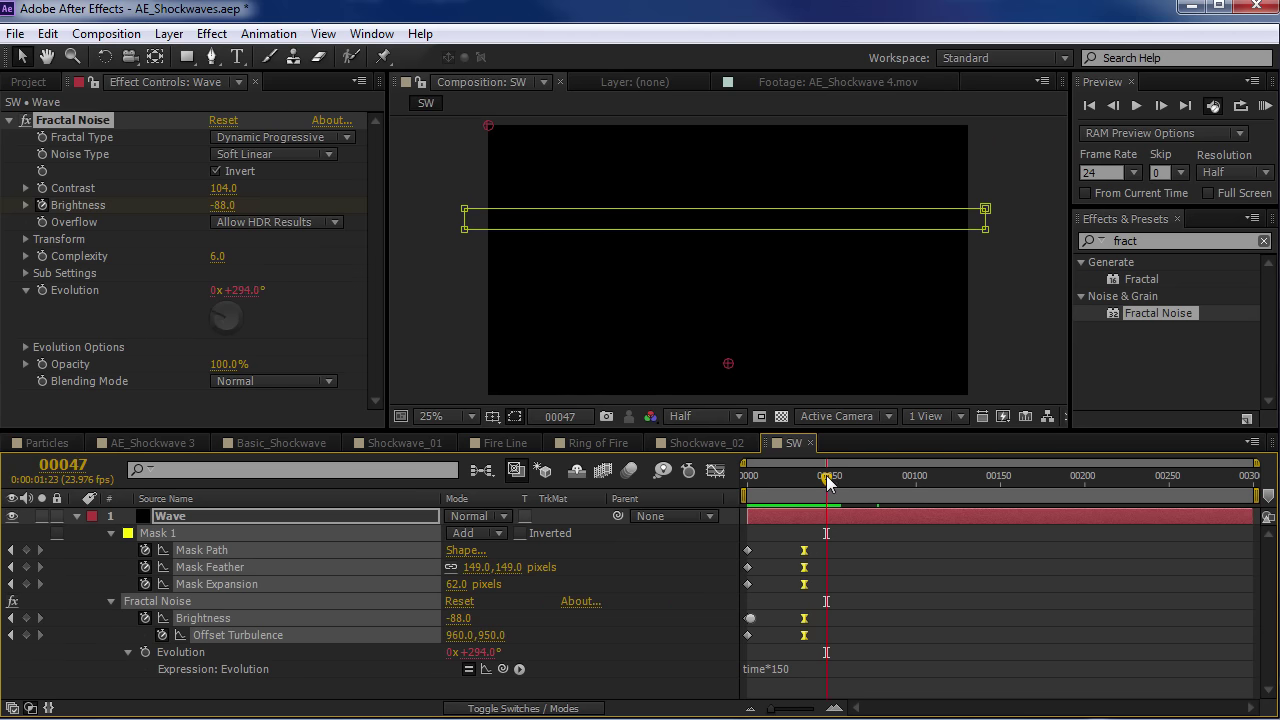
End the work area near frame 47, preview the animation and return to frame 15 with all keyframes deselected
key("n")
left_click(1264, 106)
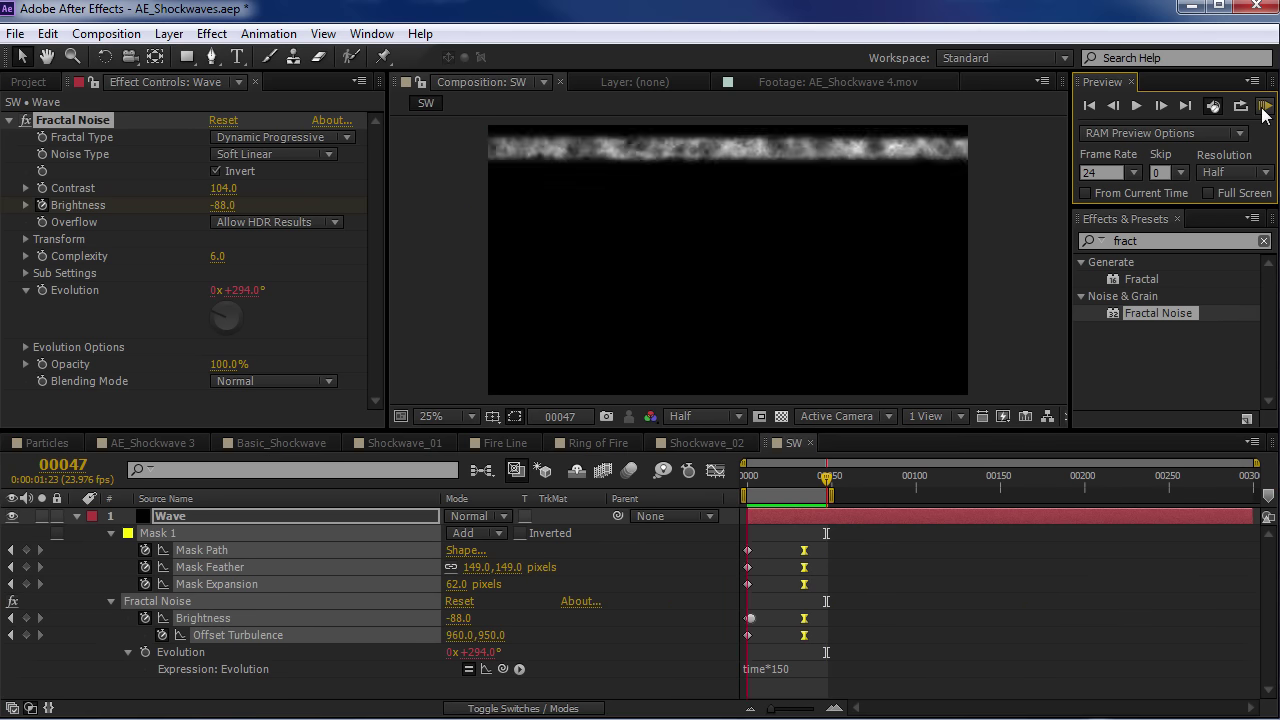
key("space")
left_click_drag(834, 492, 773, 492)
left_click(838, 538)
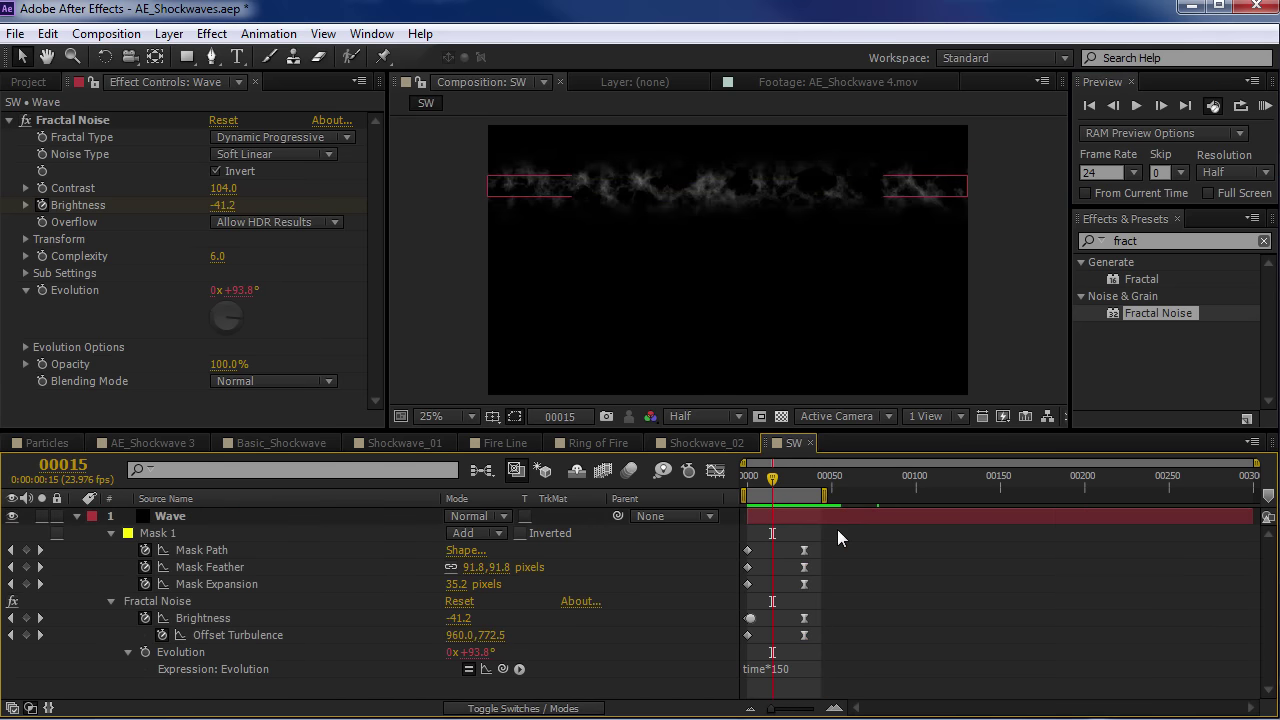
Collapse the Wave layer and add an adjustment layer above it named Shockwave Polar
left_click(77, 516)
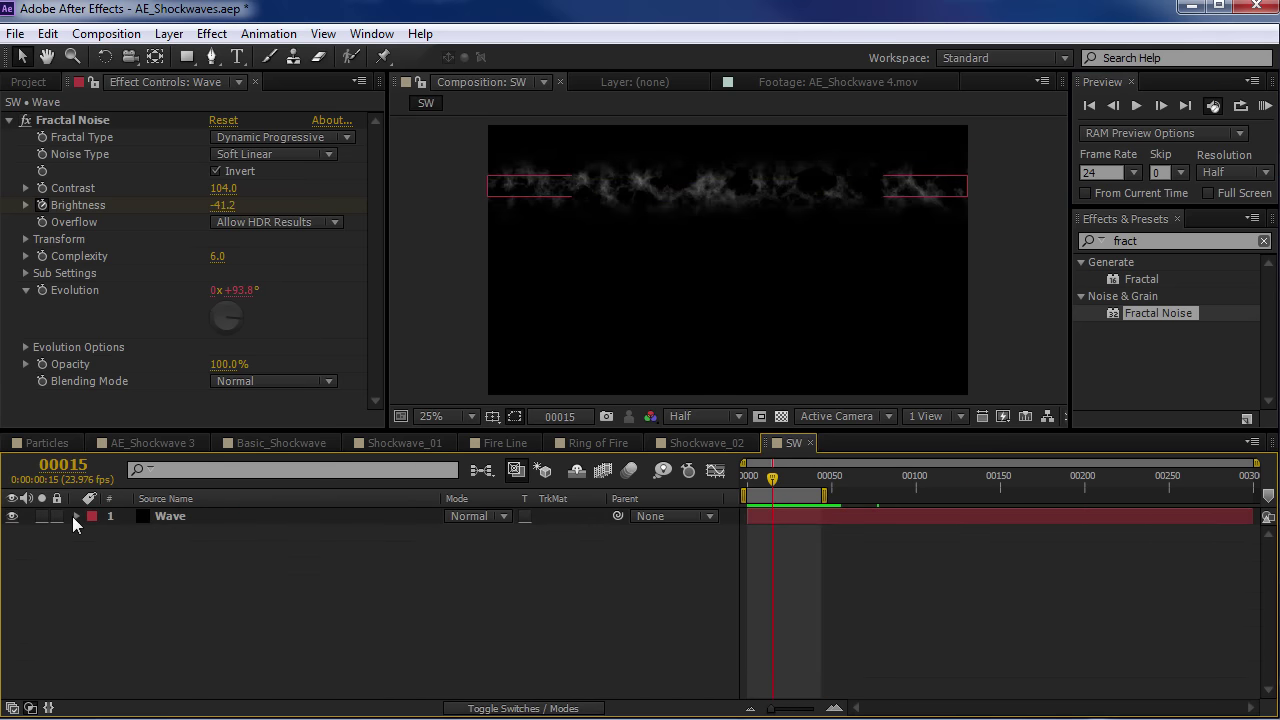
left_click_drag(641, 432, 638, 477)
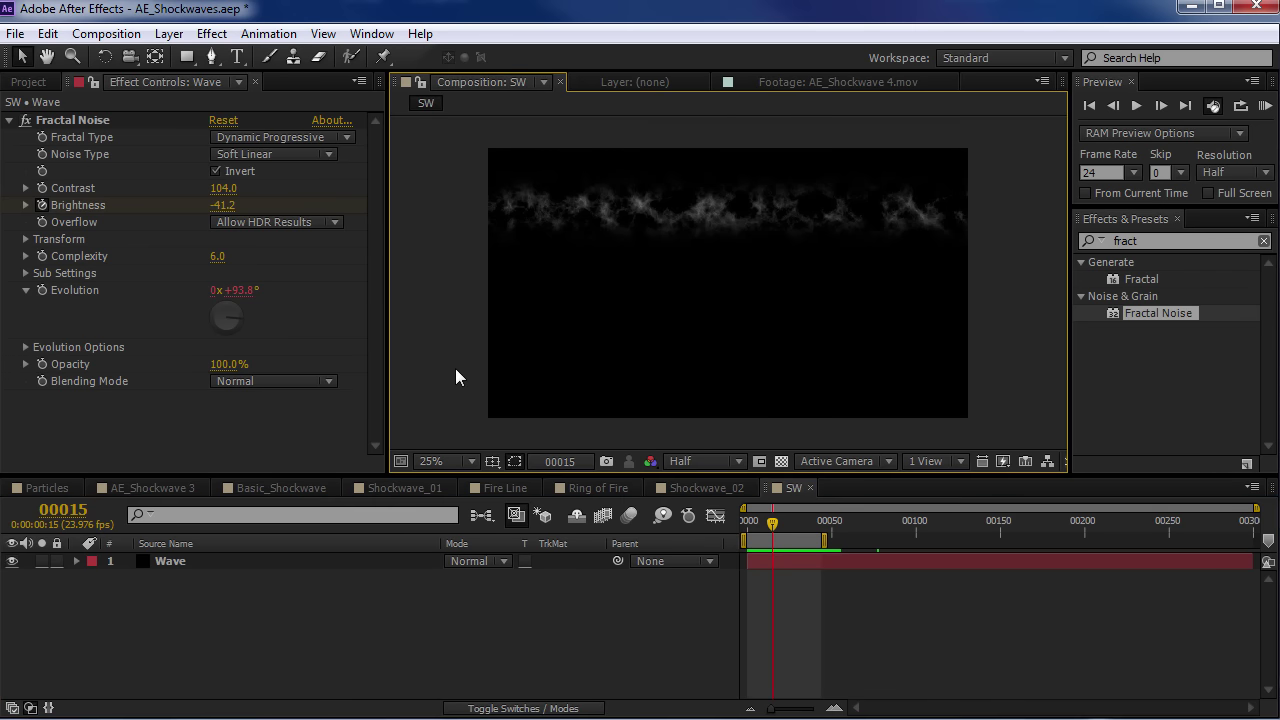
left_click(169, 33)
mouse_move(190, 57)
left_click(590, 194)
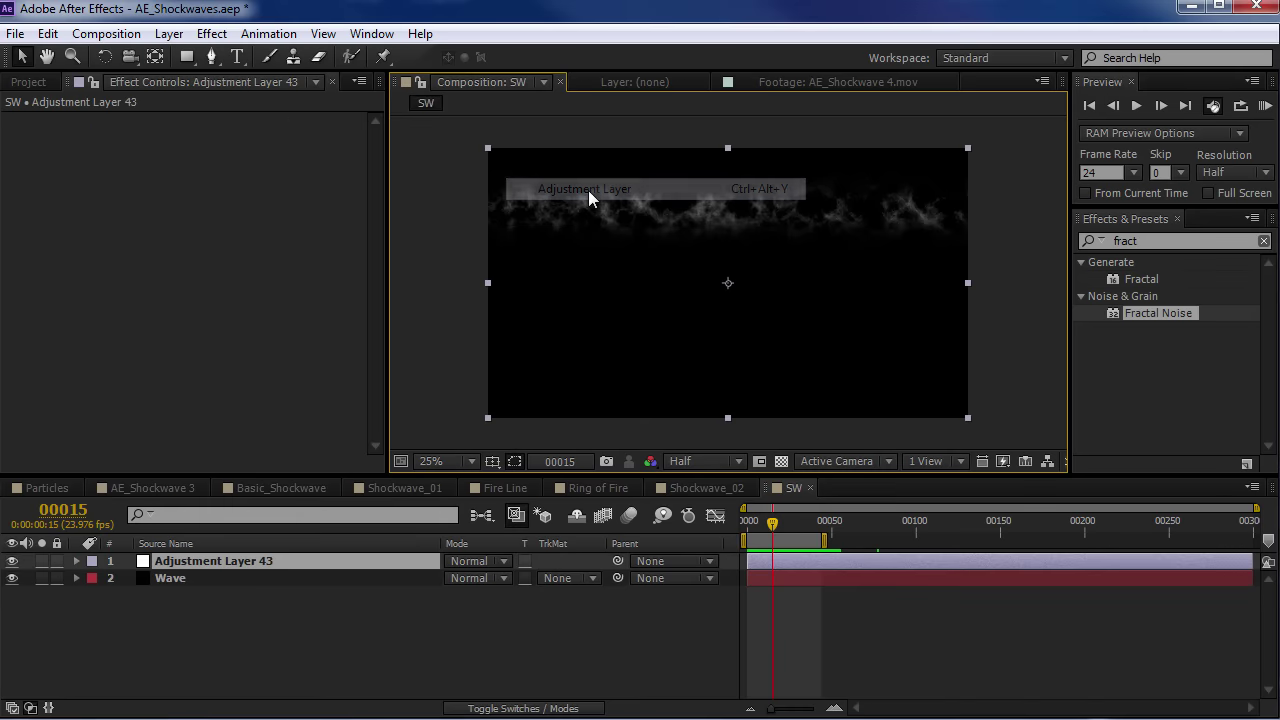
key("Return")
type("Shockwave Polar")
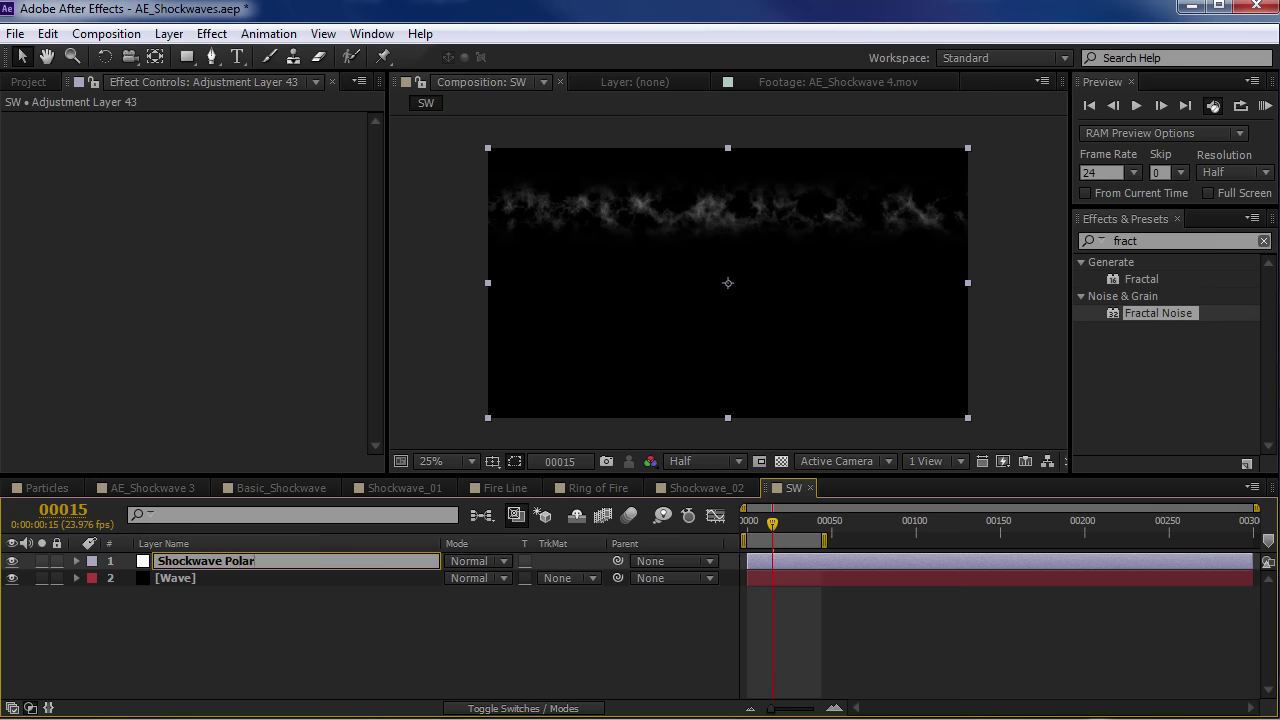
Find the Polar Coordinates effect and apply it to the Shockwave Polar layer
left_click(1160, 240)
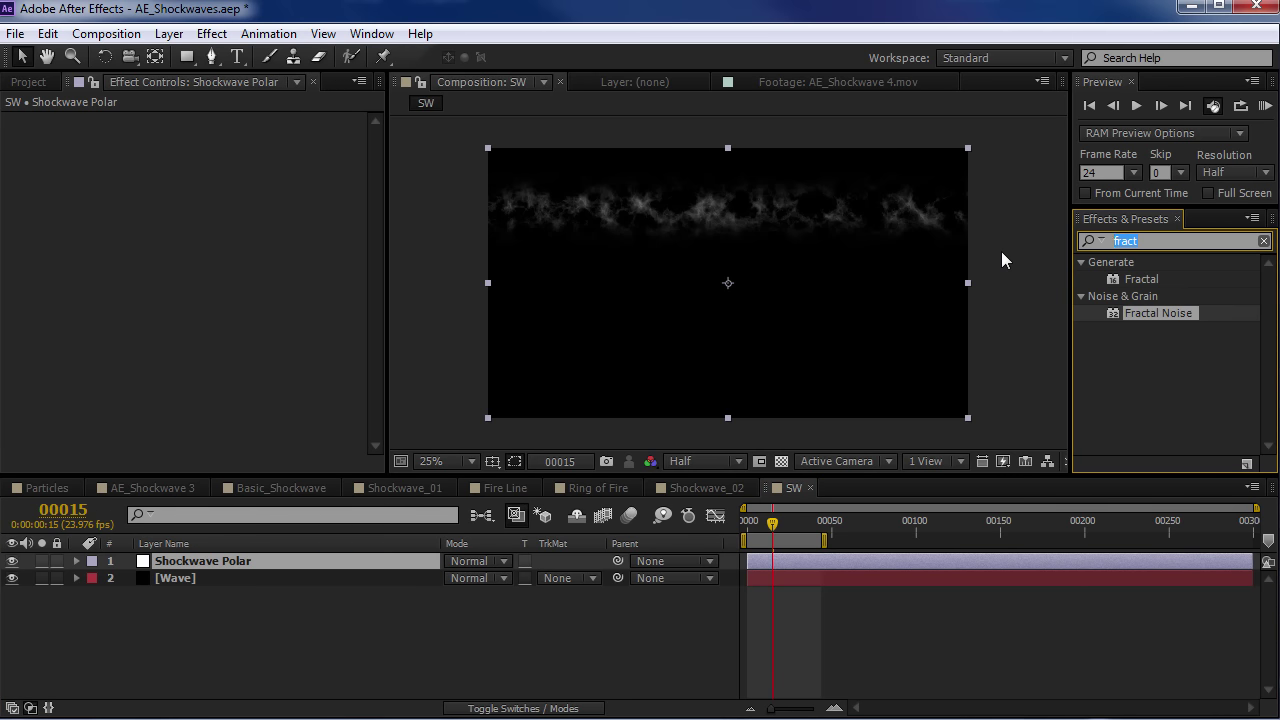
type("polar")
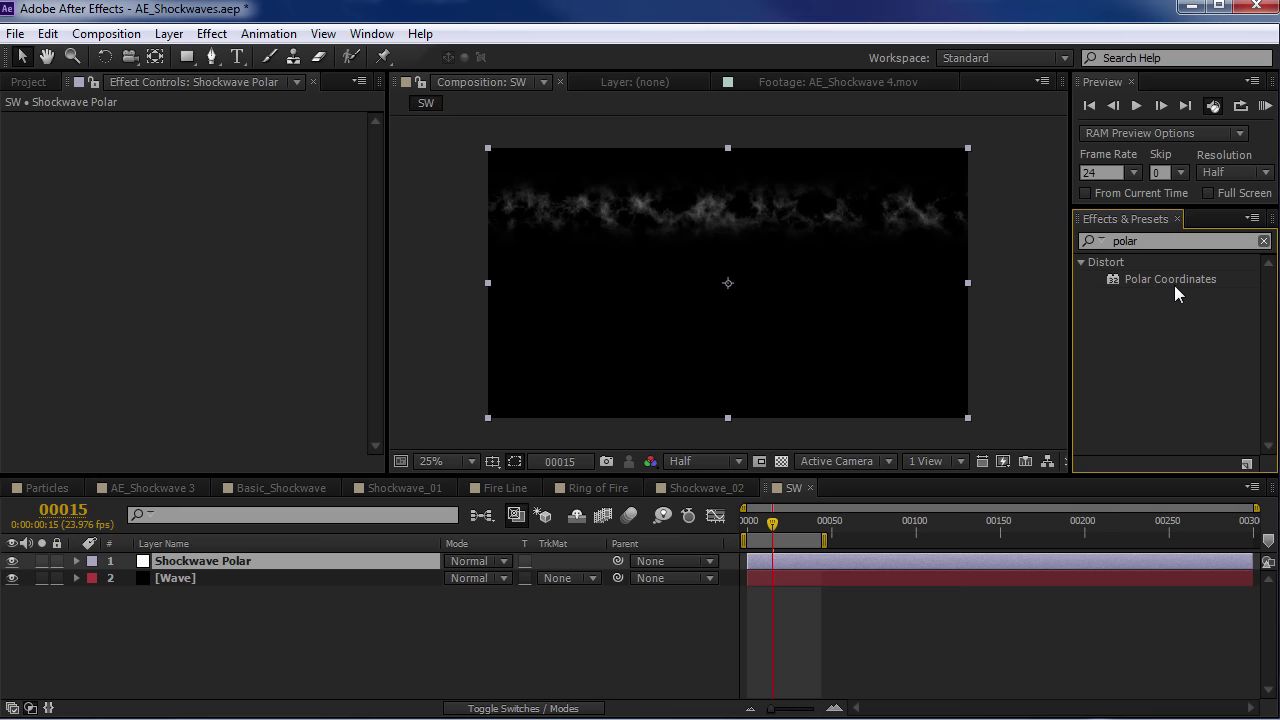
left_click(1156, 280)
left_click_drag(1141, 281, 208, 565)
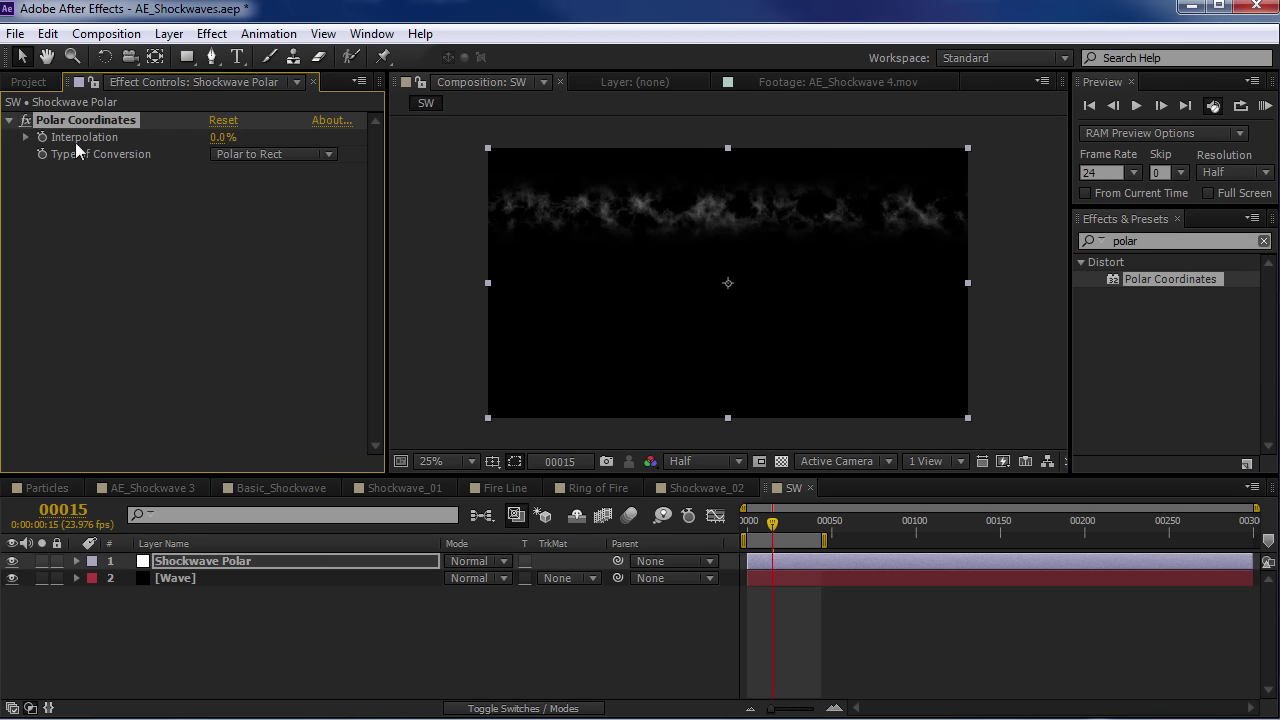
Set Polar Coordinates to 100% Interpolation with Rect to Polar conversion, and check the ring's expansion at several frames
left_click_drag(217, 140, 403, 127)
left_click(267, 157)
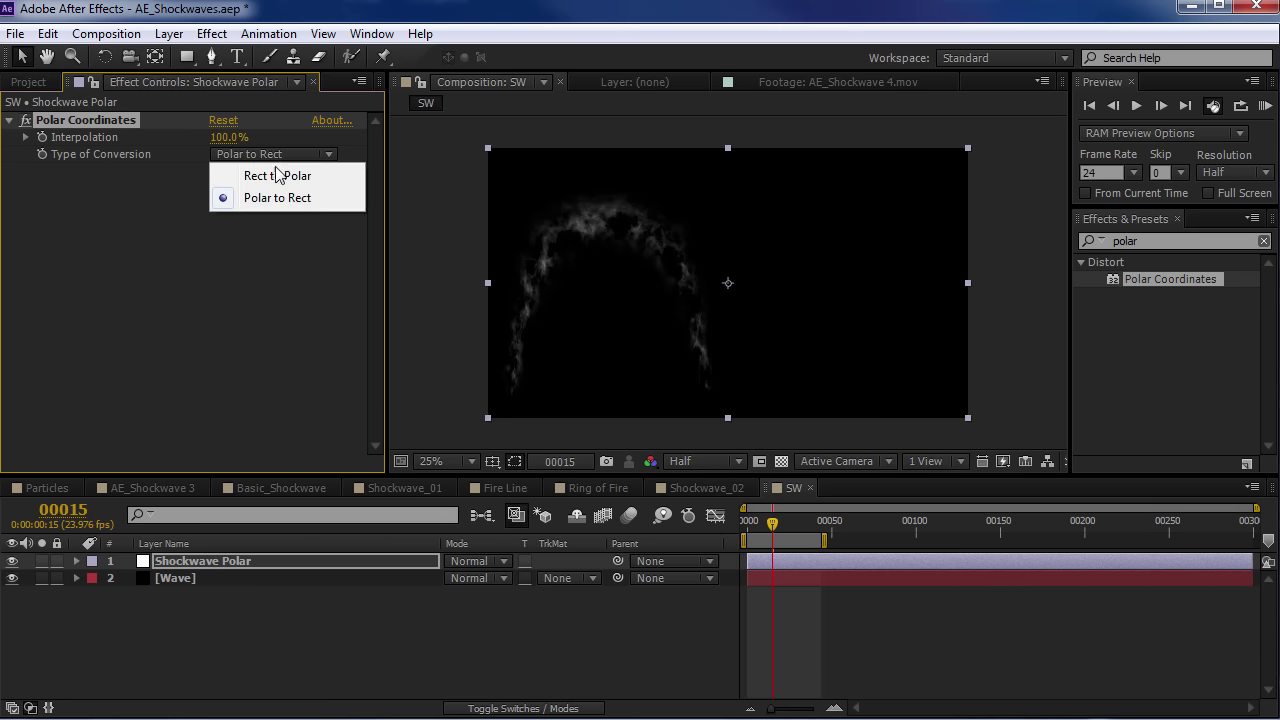
left_click(262, 177)
scroll(792, 345, "up", 1)
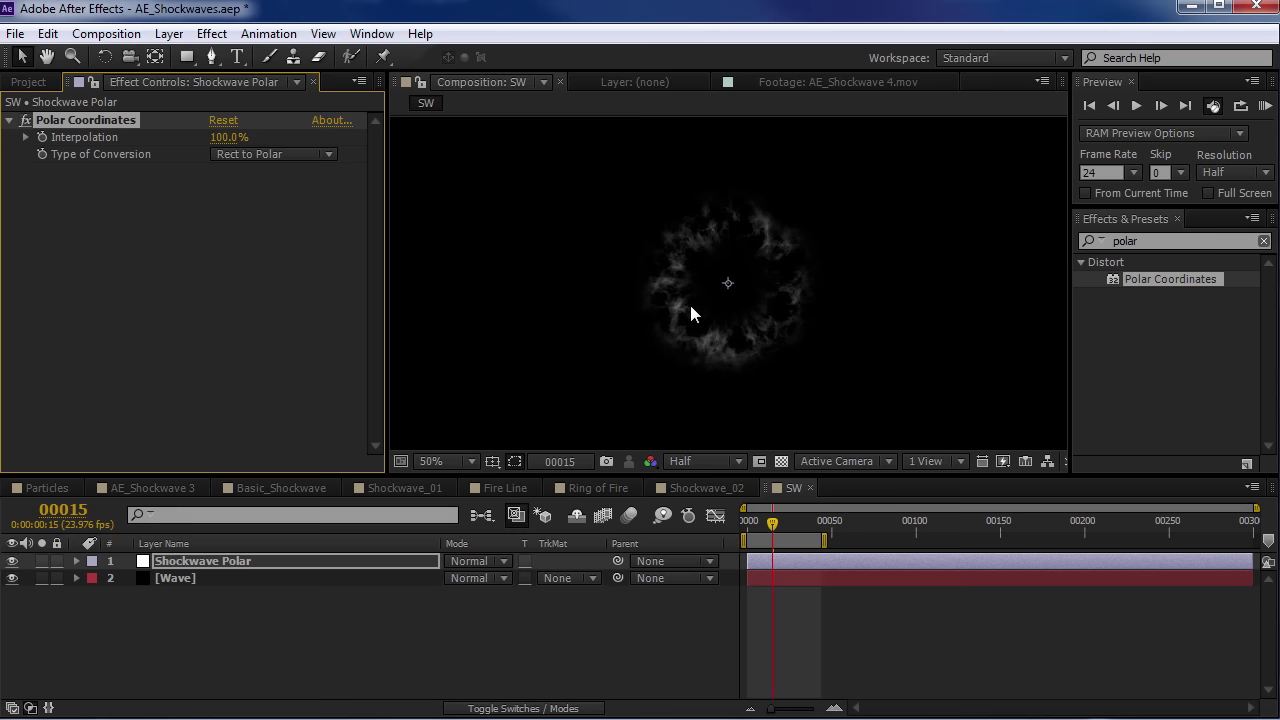
left_click_drag(771, 509, 762, 521)
scroll(724, 305, "down", 2)
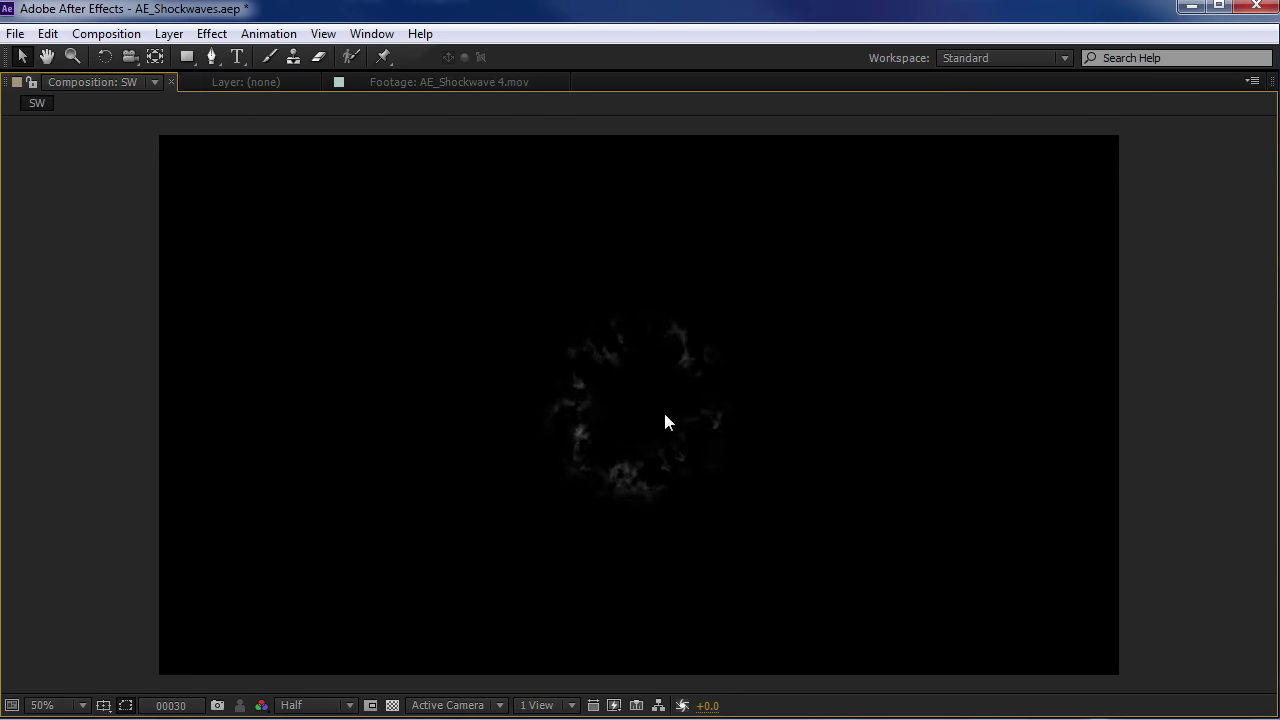
key("grave")
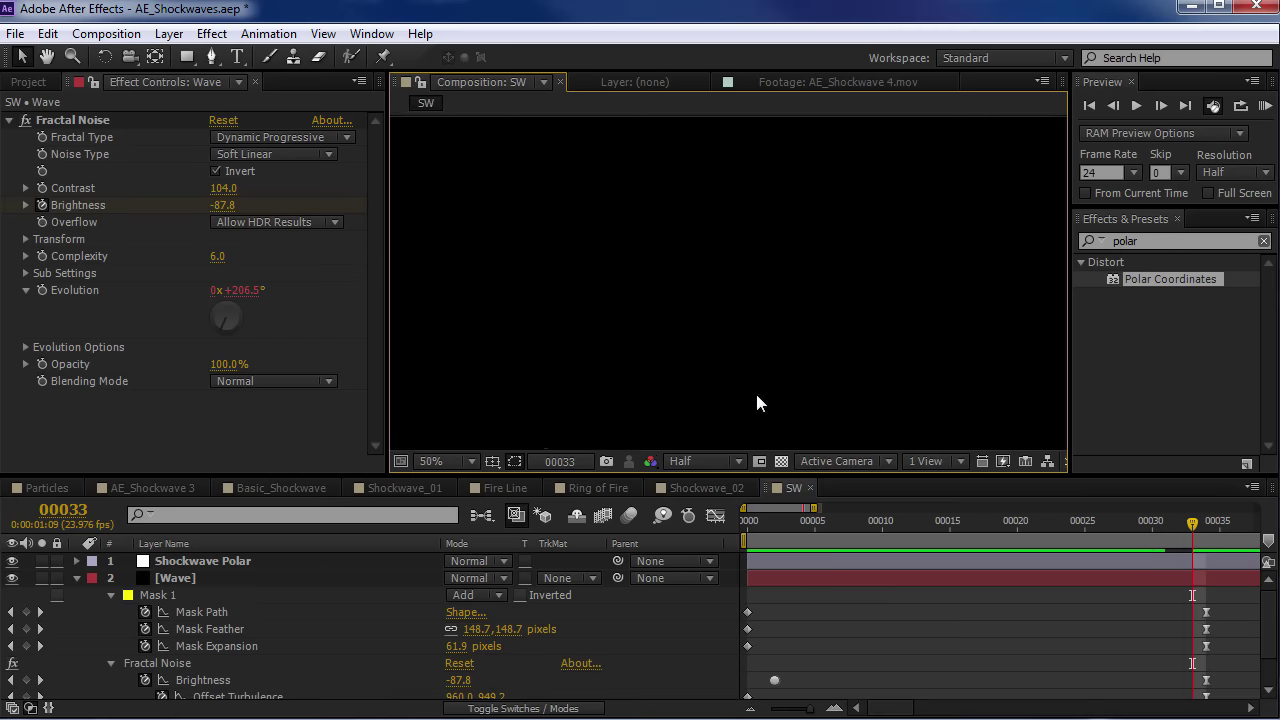
left_click_drag(866, 508, 953, 520)
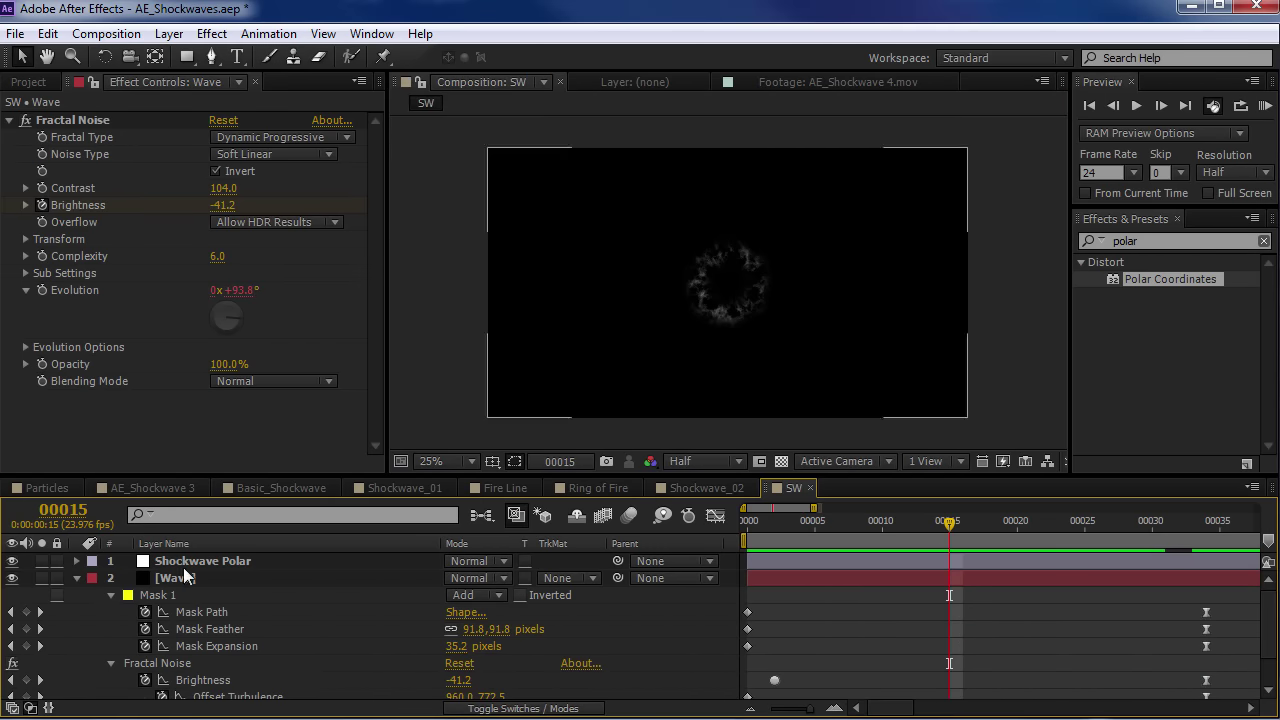
Collapse the Wave layer's properties, hide the Shockwave Polar layer and check the flat noise strip around frame 10
left_click(78, 578)
left_click(209, 580)
left_click_drag(840, 521, 963, 521)
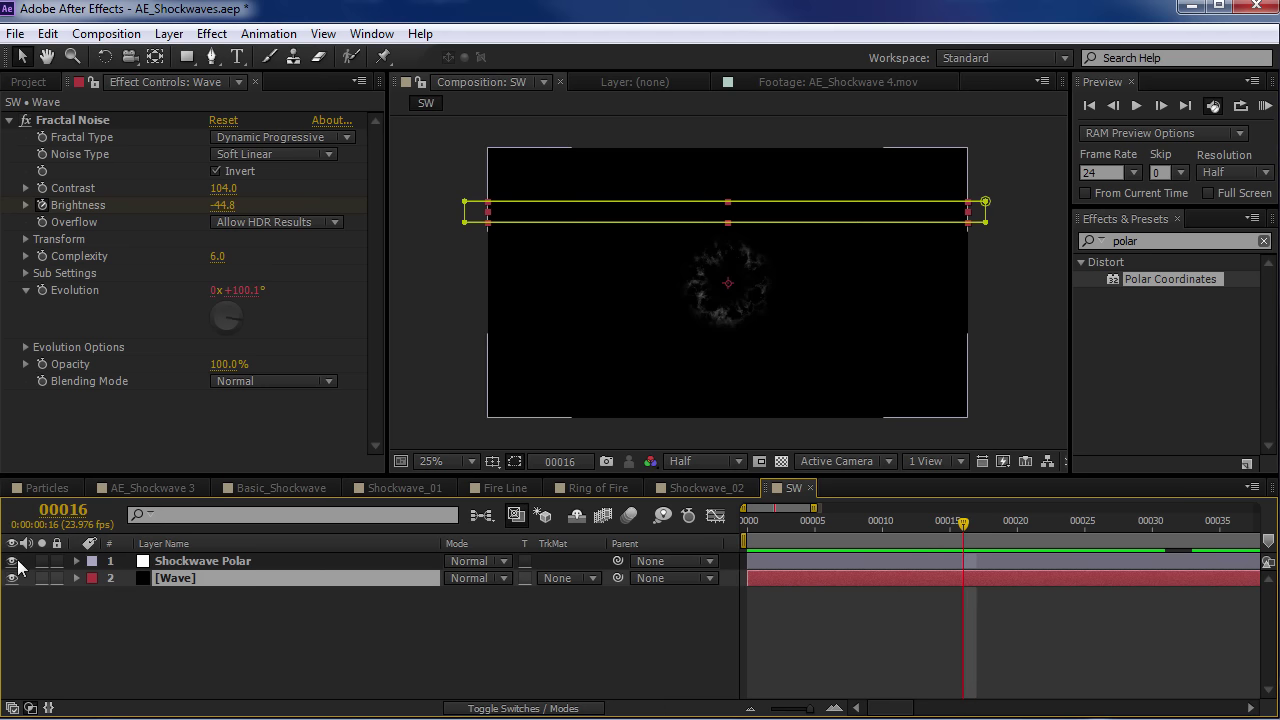
left_click(13, 562)
left_click_drag(768, 521, 886, 583)
key("F2")
Duplicate the Wave layer, set the upper copy's blending mode to Screen and check it at frame 15
left_click(203, 578)
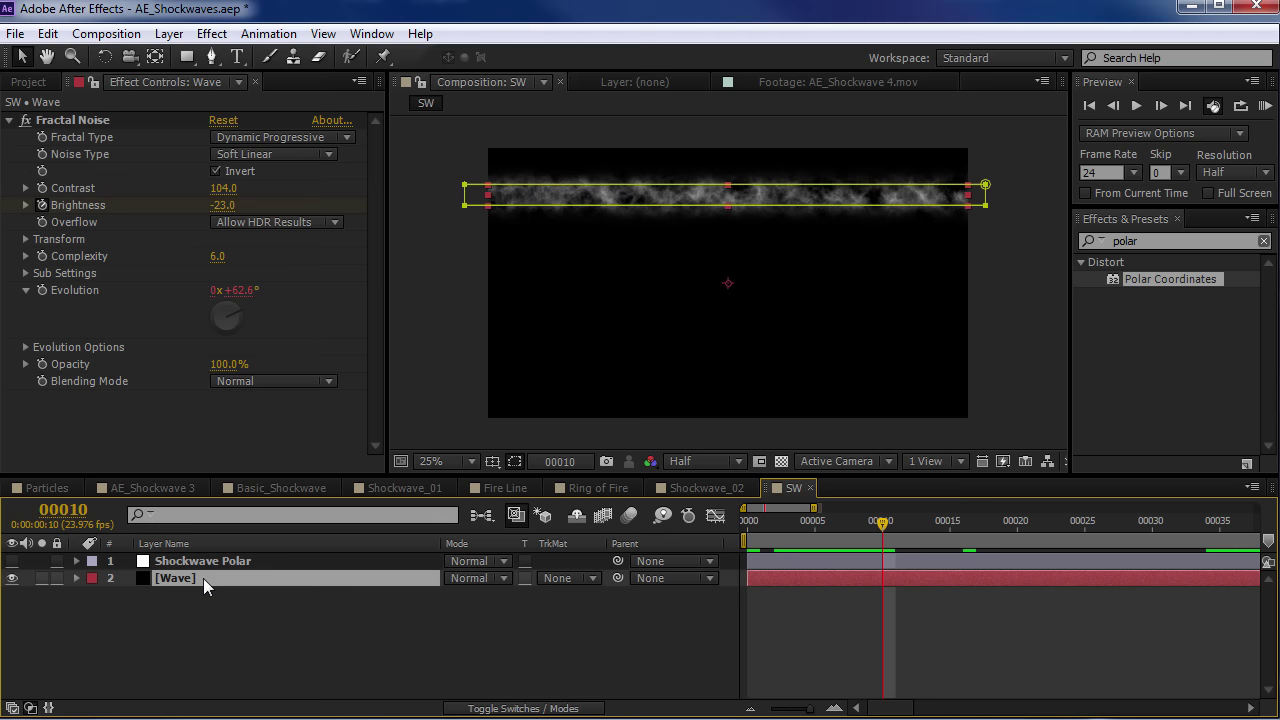
left_click(47, 33)
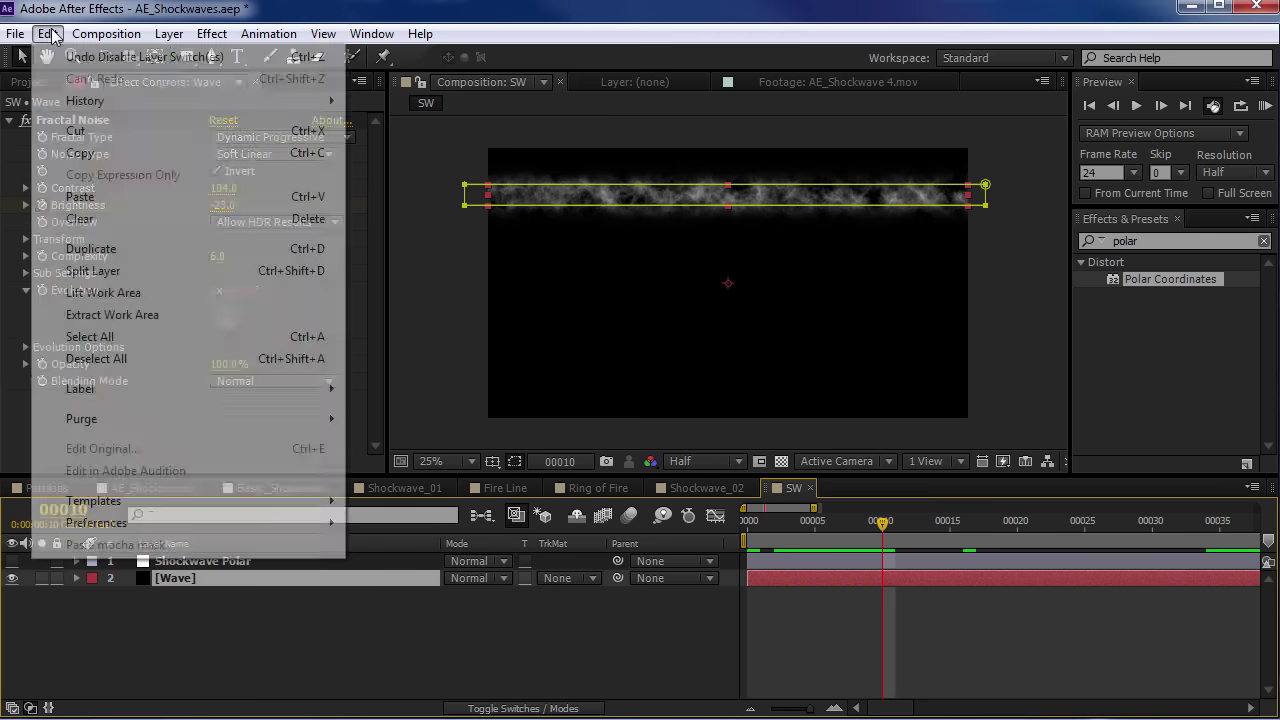
left_click(105, 250)
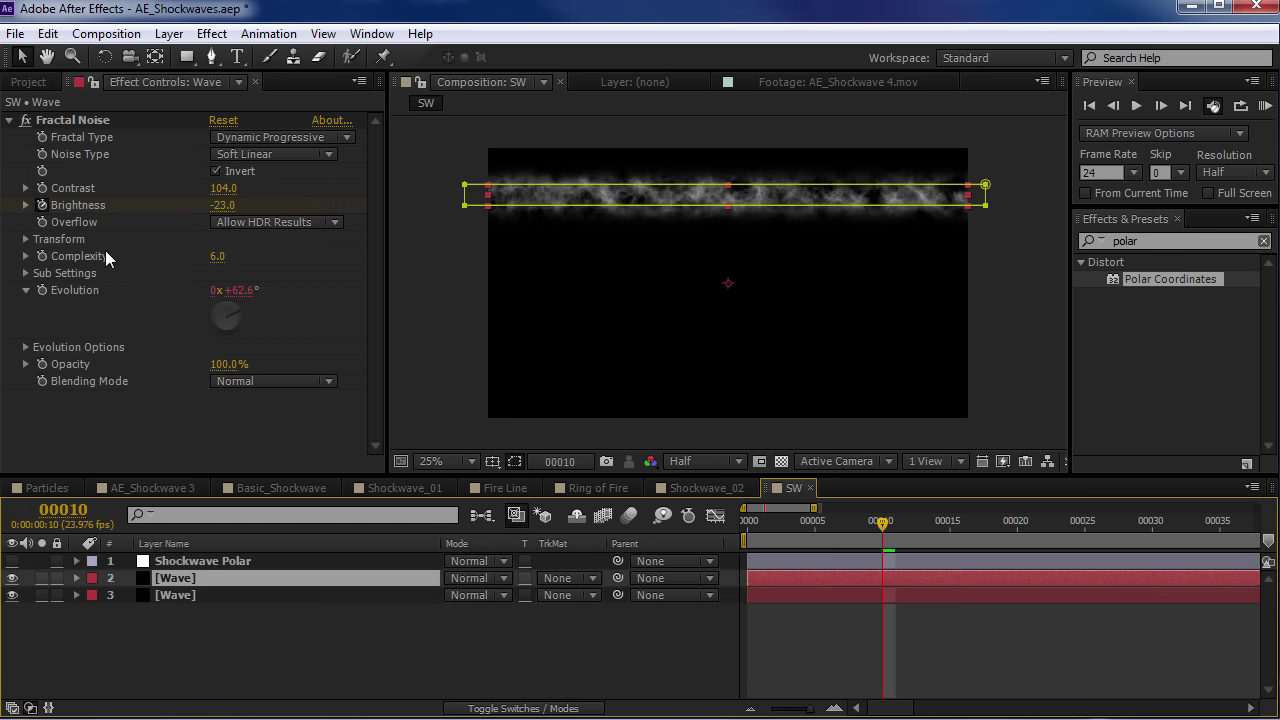
left_click(487, 578)
left_click(550, 453)
left_click_drag(876, 522, 949, 523)
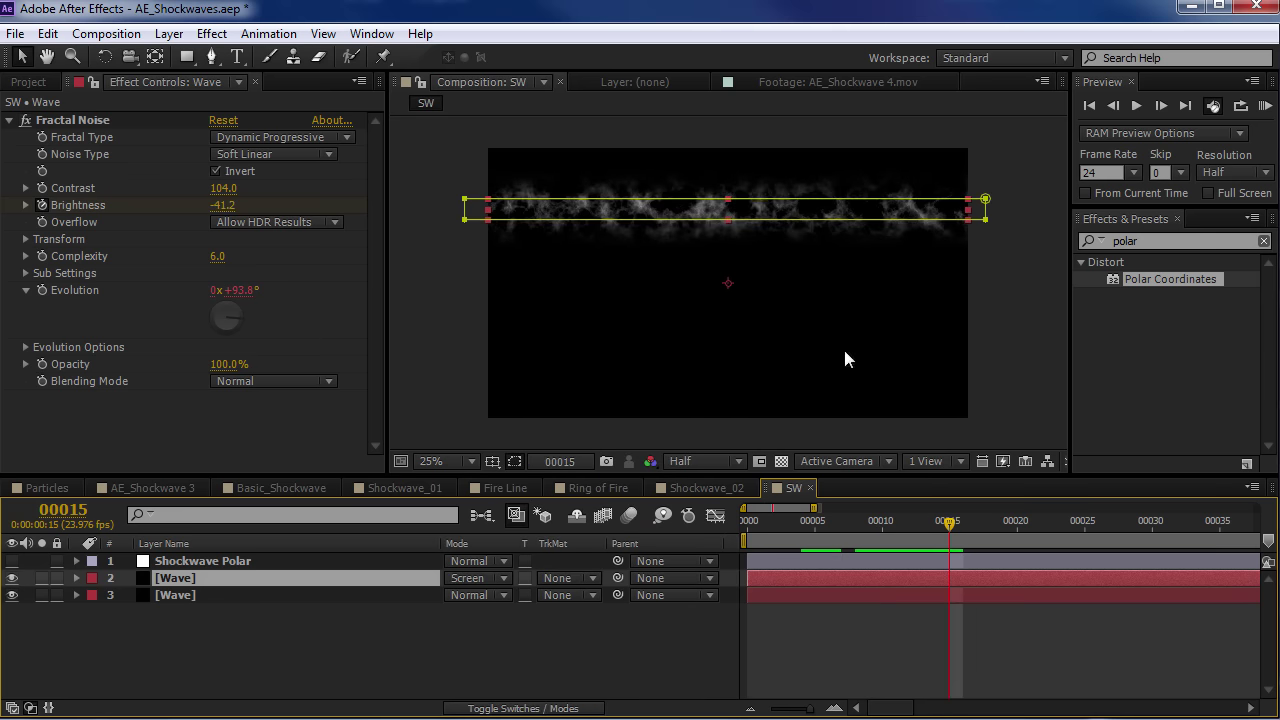
Reveal the upper Wave copy's animated properties and move all its end keyframes to about frame 27
key("u")
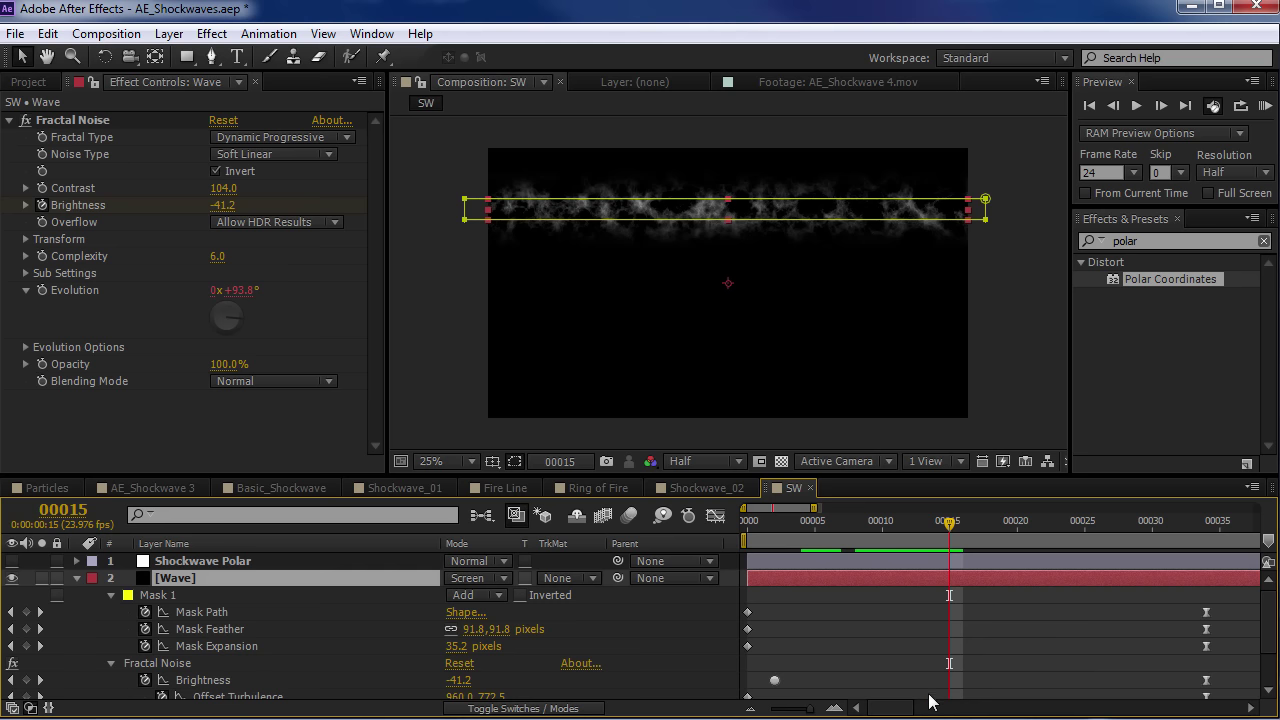
key("minus")
key("minus")
key("minus")
left_click_drag(791, 528, 790, 528)
left_click_drag(856, 475, 856, 388)
left_click_drag(868, 511, 817, 614)
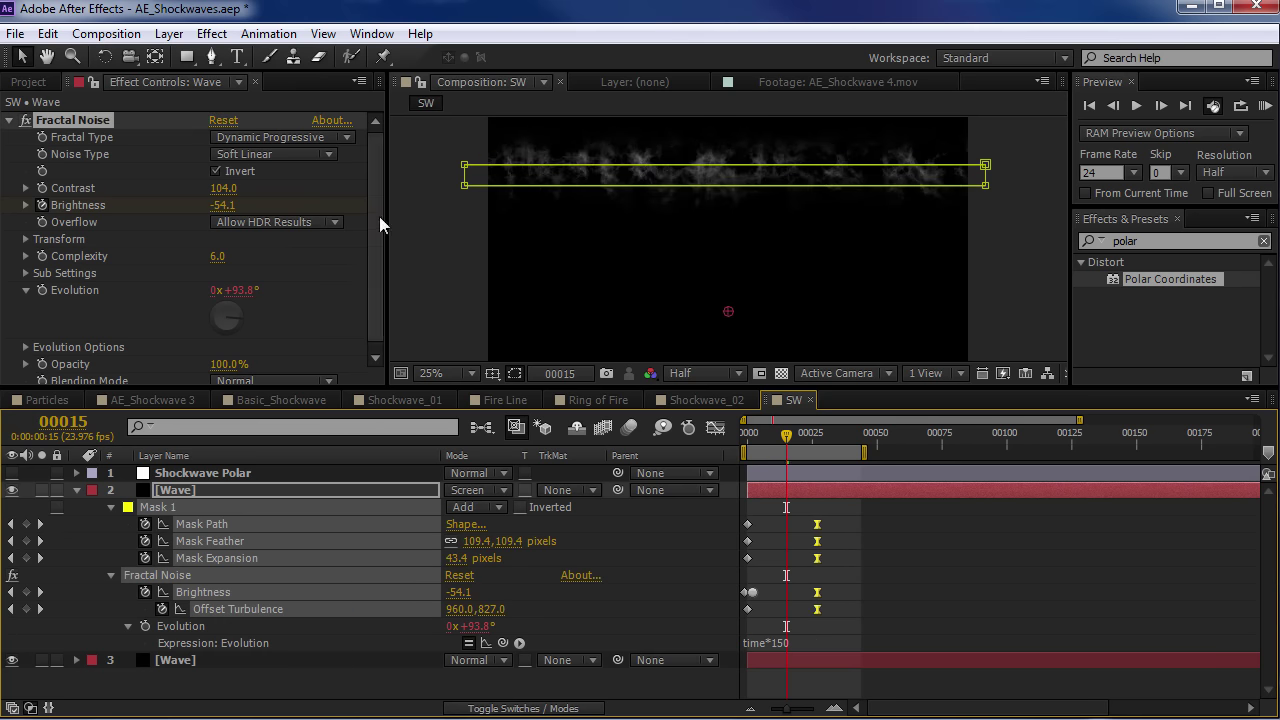
Change the Random Seed in the Evolution Options of the upper Wave copy's Fractal Noise
left_click_drag(379, 216, 364, 276)
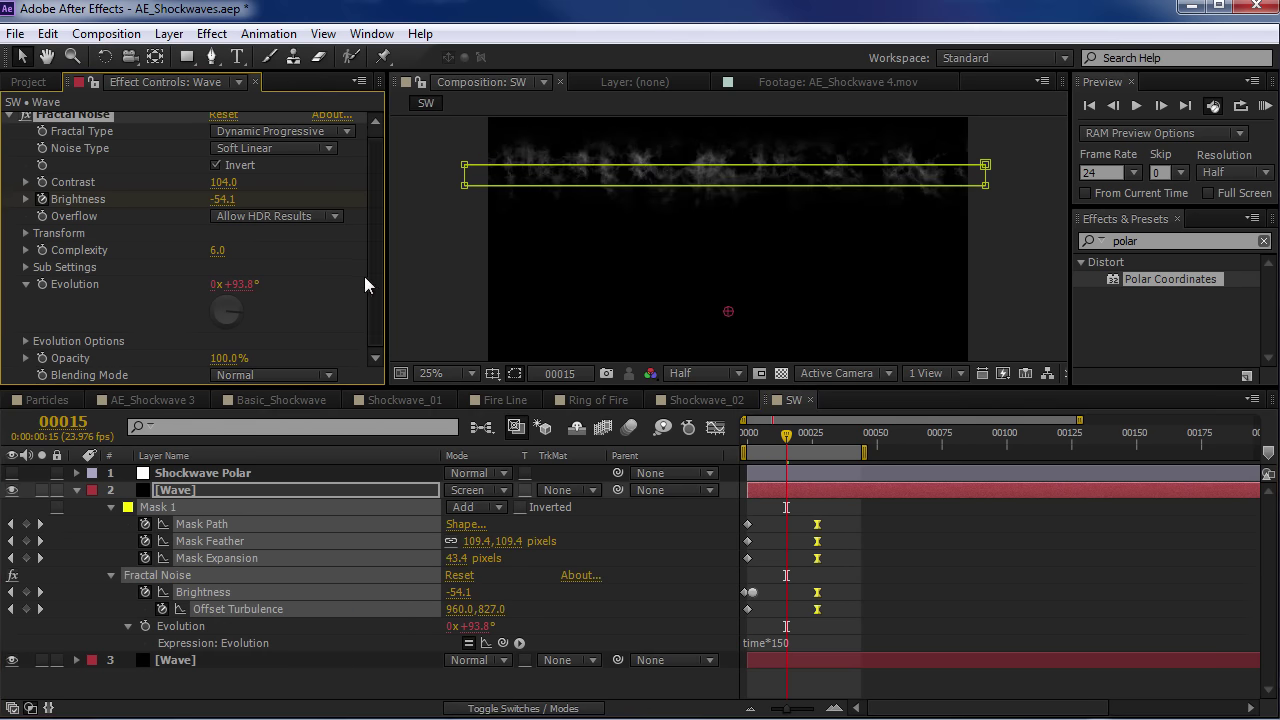
left_click(25, 341)
scroll(24, 342, "down", 1)
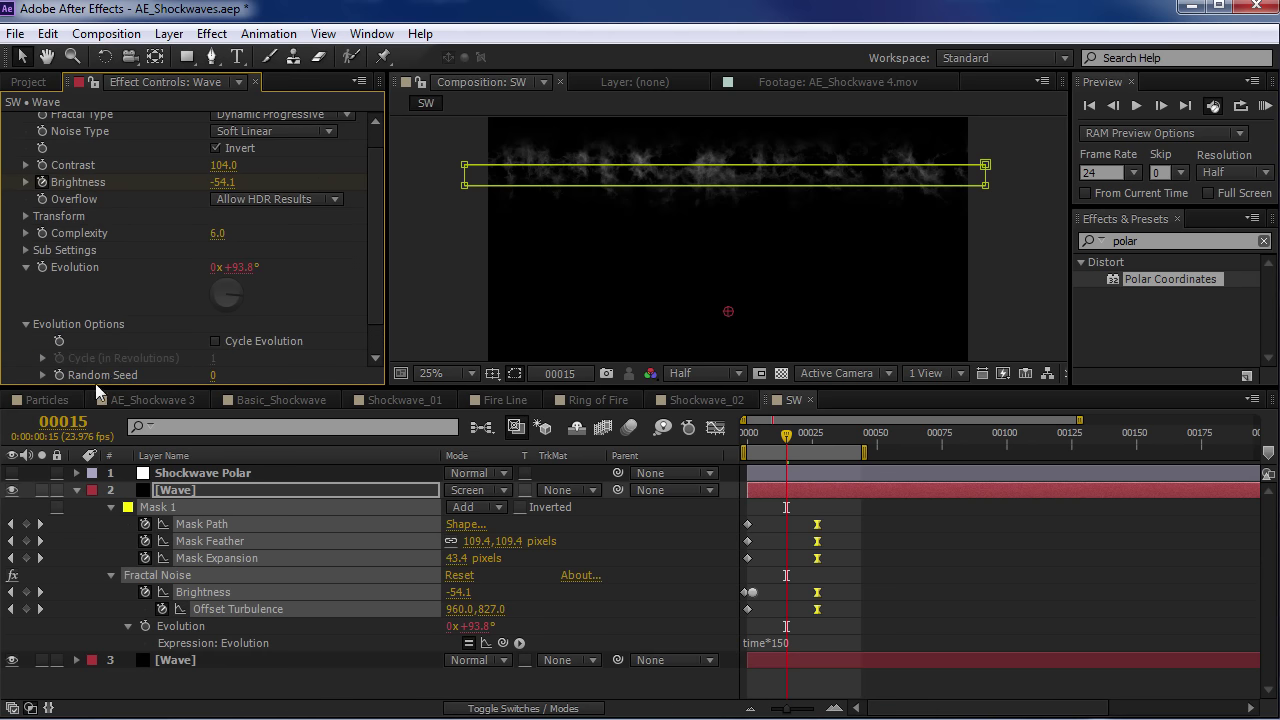
left_click_drag(211, 376, 224, 370)
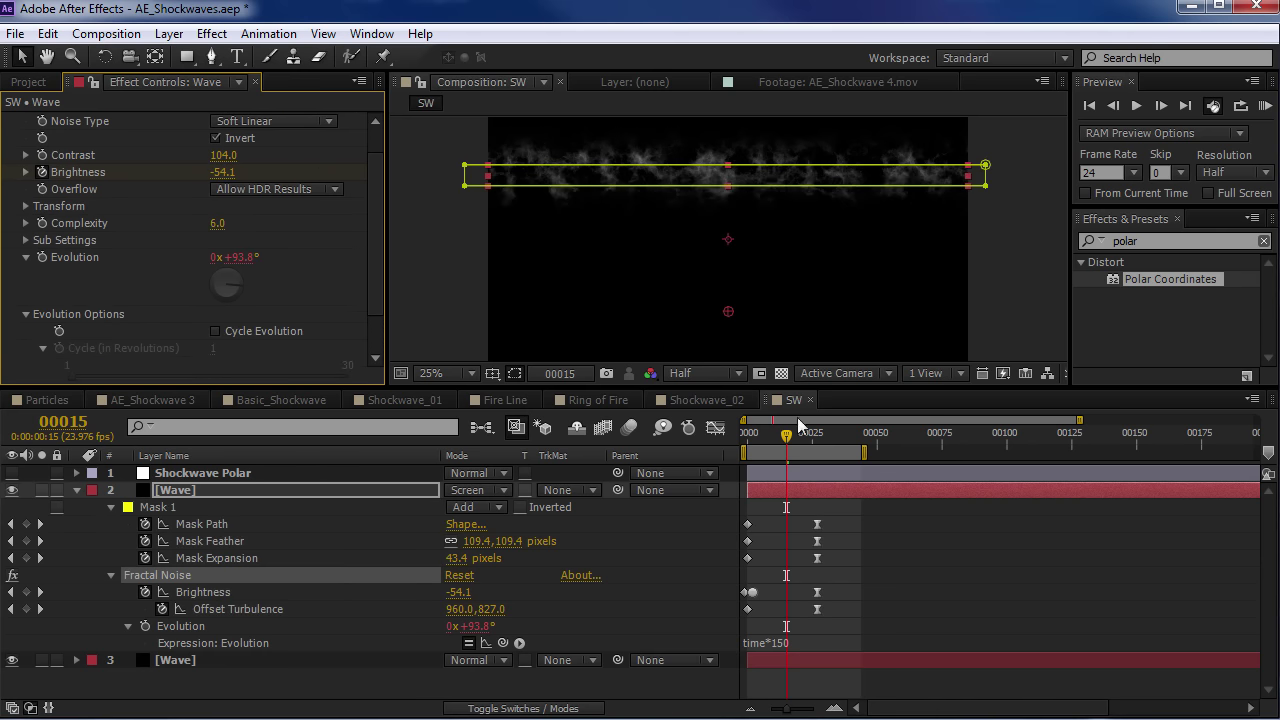
Change the upper Wave copy's Evolution expression to time*250 and check the noise around frame 10
left_click(776, 642)
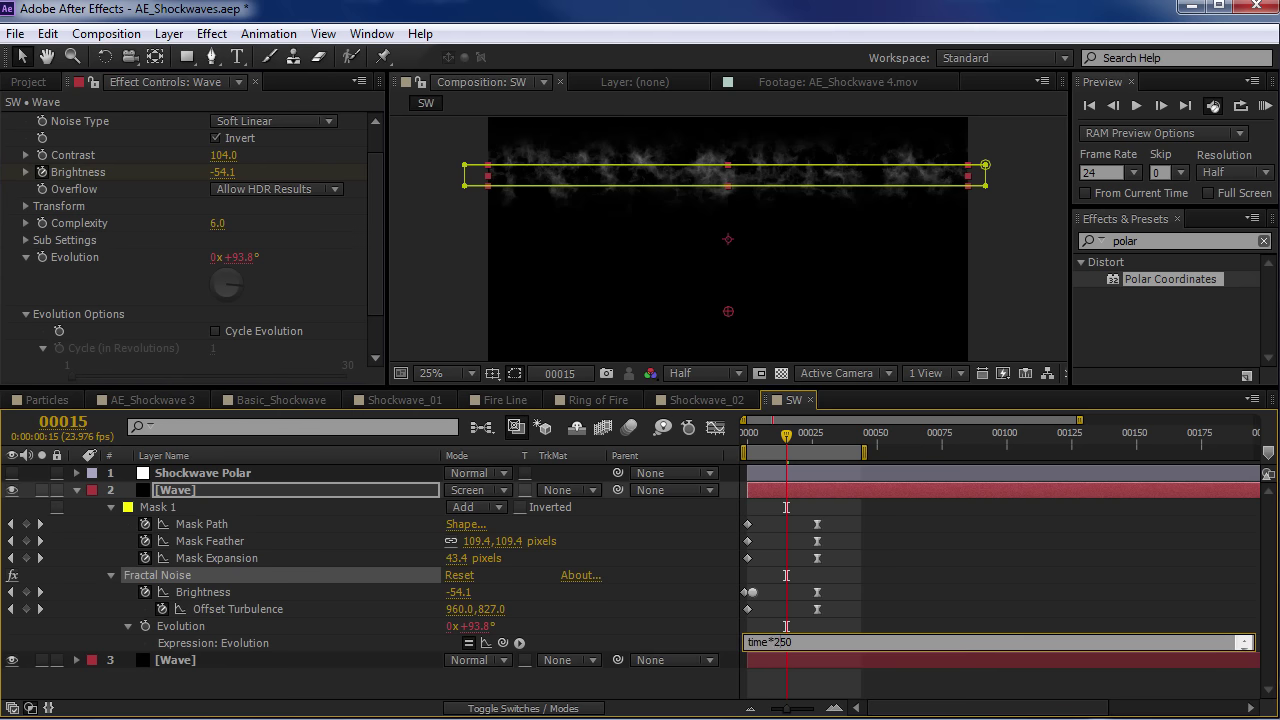
left_click(771, 649)
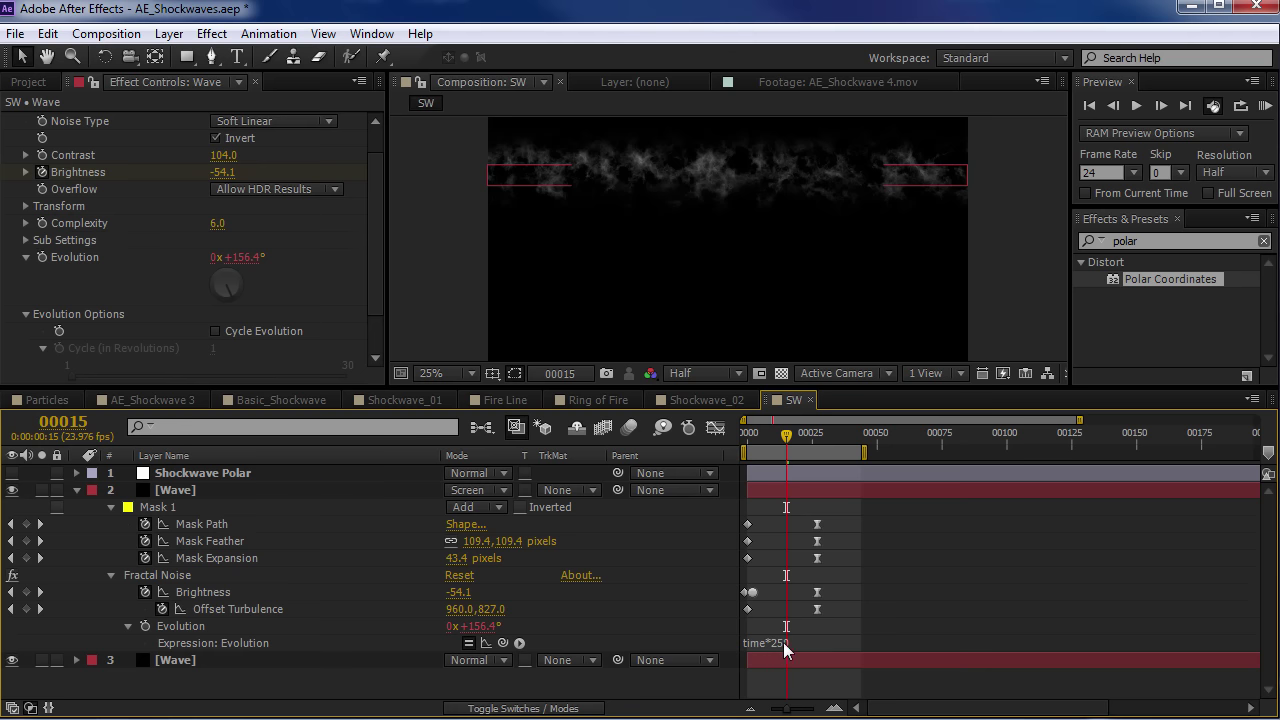
left_click_drag(803, 442, 773, 445)
scroll(352, 154, "up", 1)
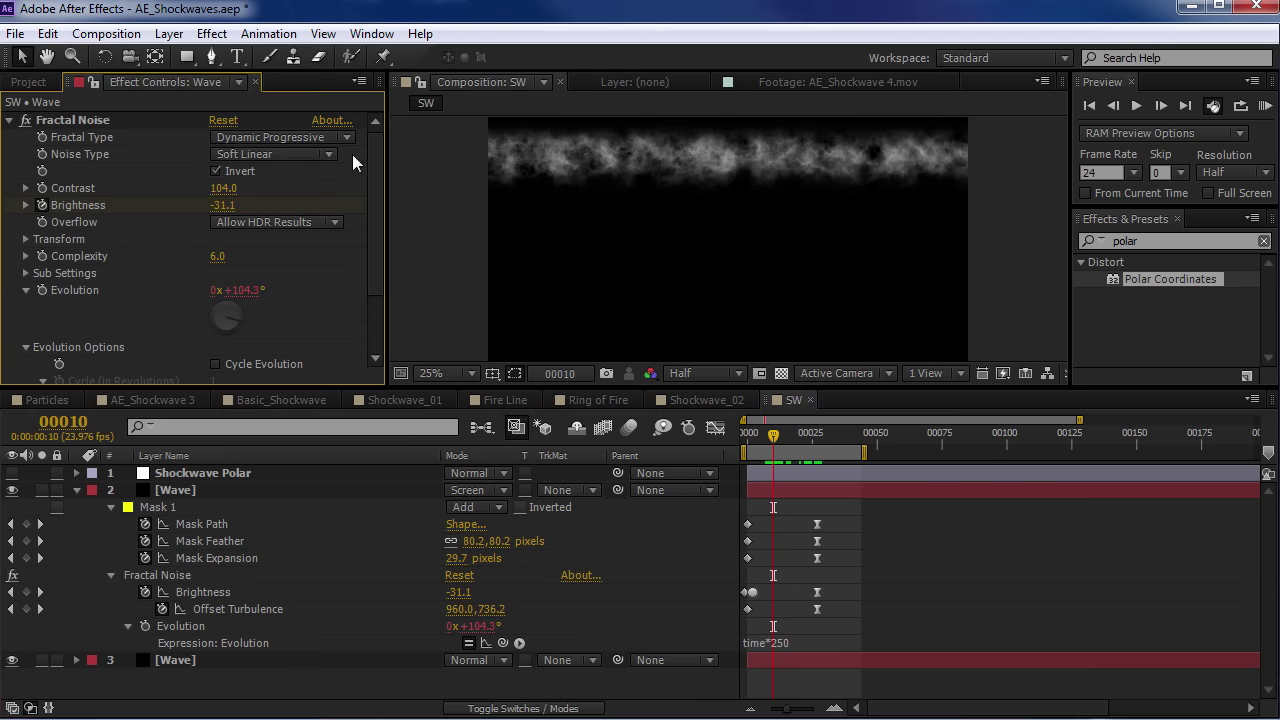
Move the upper Wave copy's last Mask Feather keyframe to about frame 18 and set its frame 0 feather to 27 pixels
left_click(226, 542)
left_click(780, 540)
left_click_drag(817, 541, 793, 543)
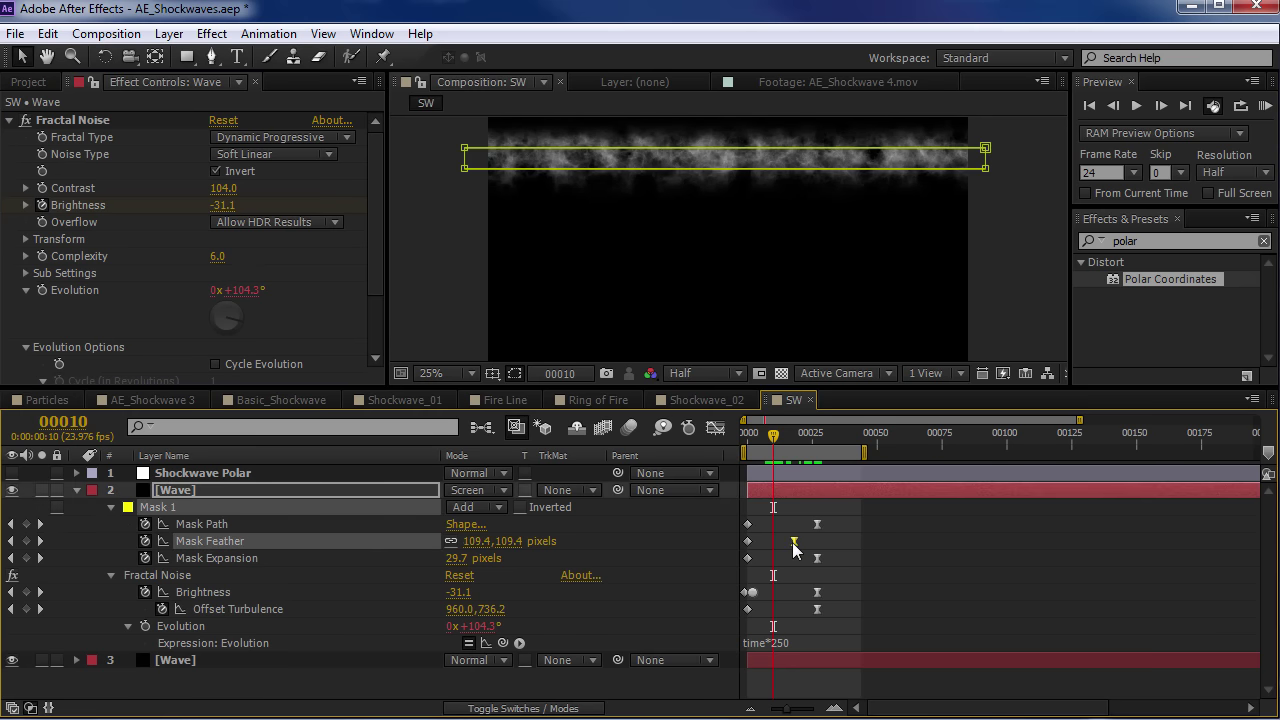
left_click_drag(772, 437, 742, 449)
left_click_drag(498, 543, 513, 540)
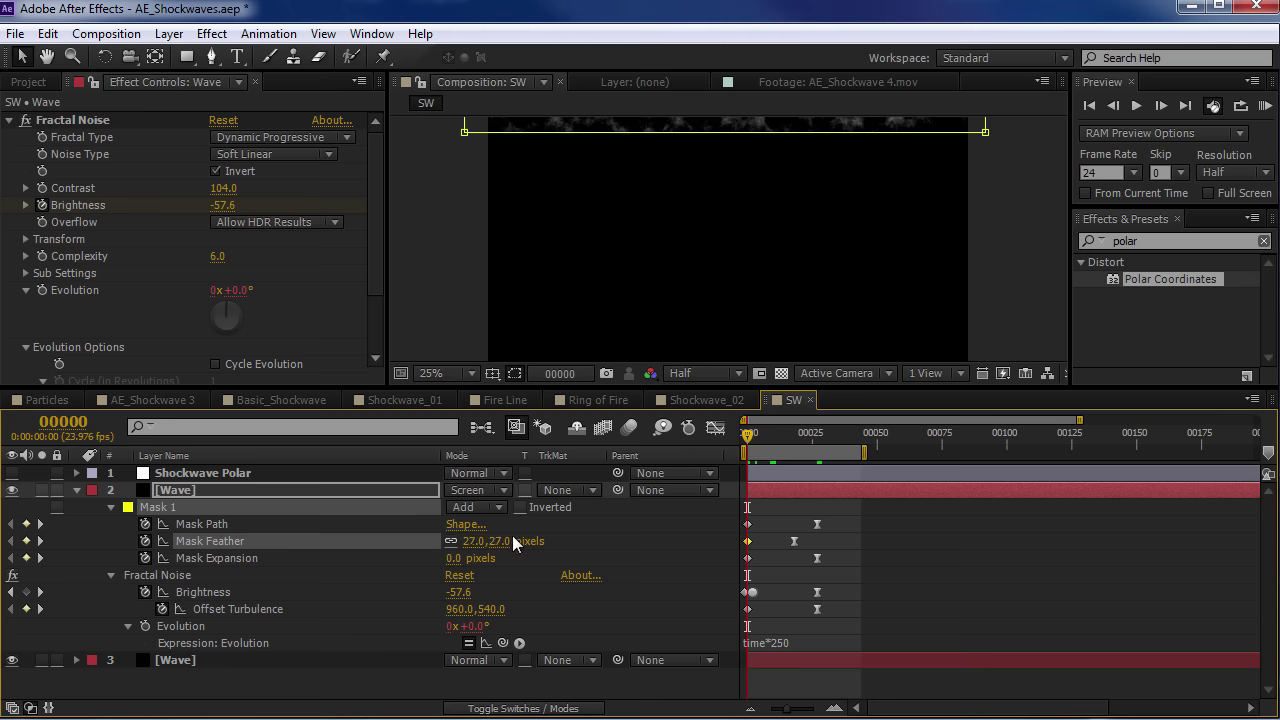
mouse_move(746, 440)
left_mouse_down()
mouse_move(792, 442)
mouse_move(769, 447)
left_mouse_up()
key("space")
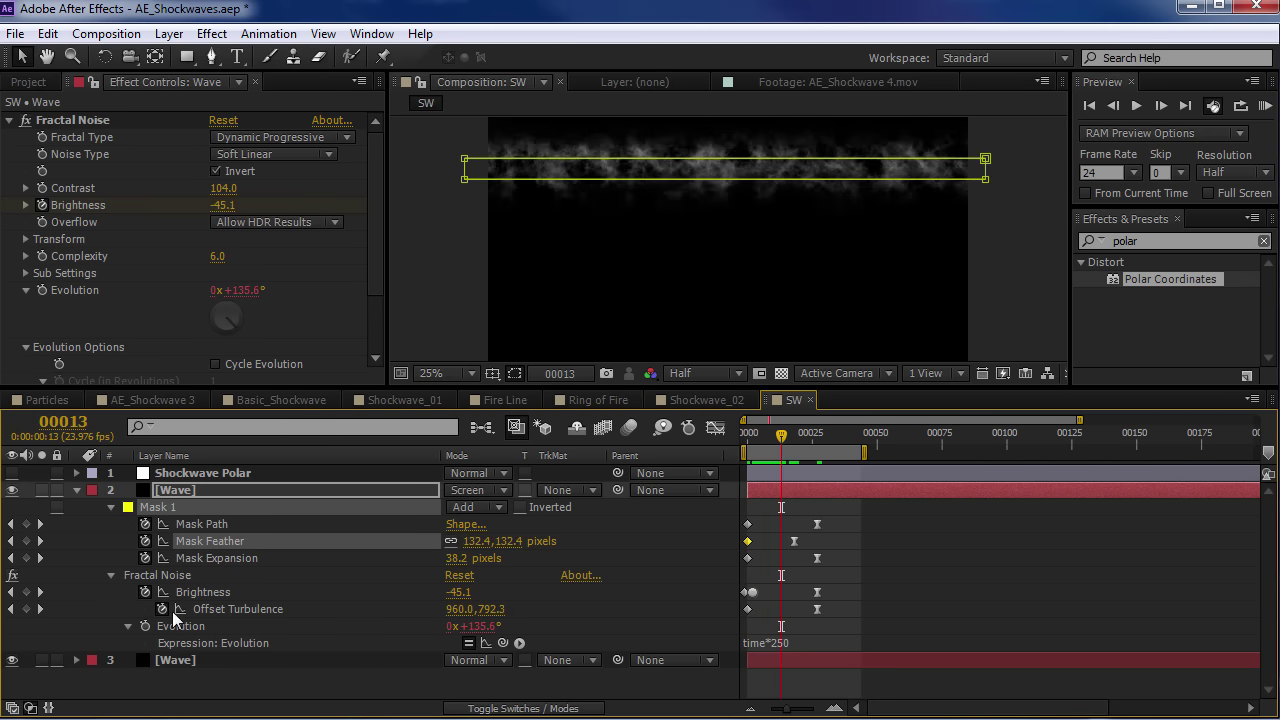
Make the last Offset Turbulence keyframe linear, move its turbulence point farther down the frame and check the result at frame 10
left_click(216, 607)
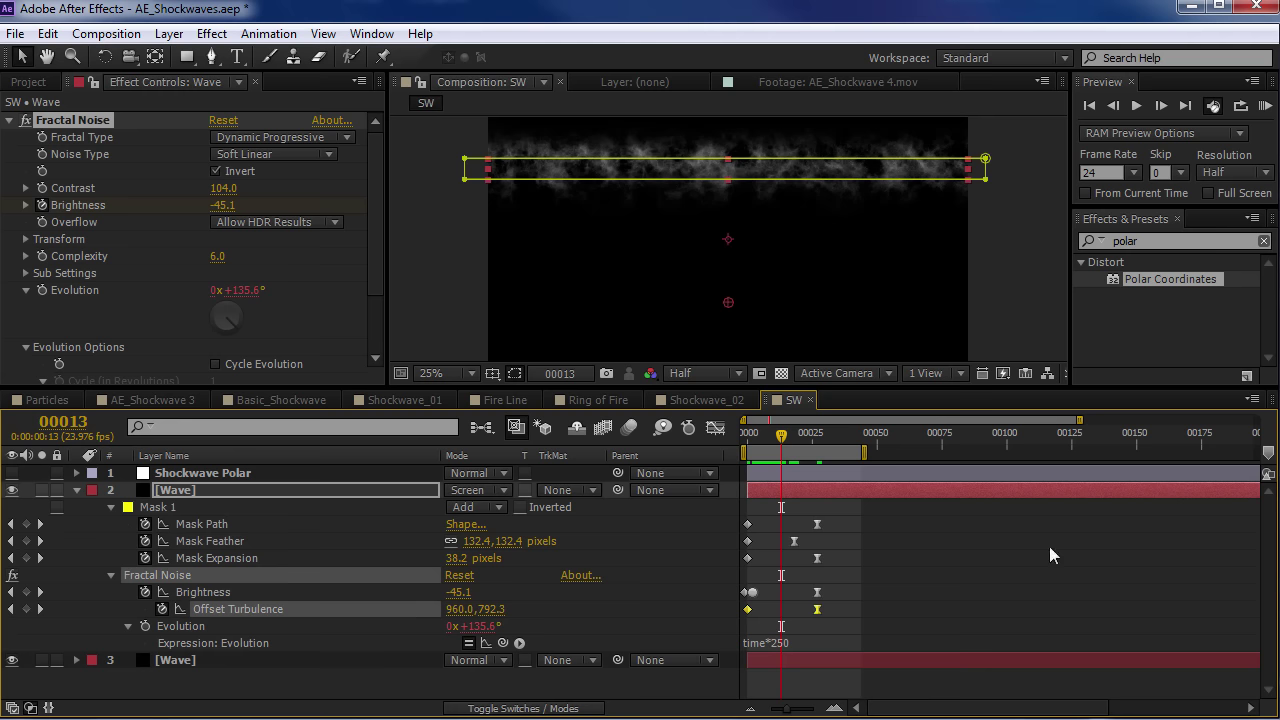
left_click(816, 610)
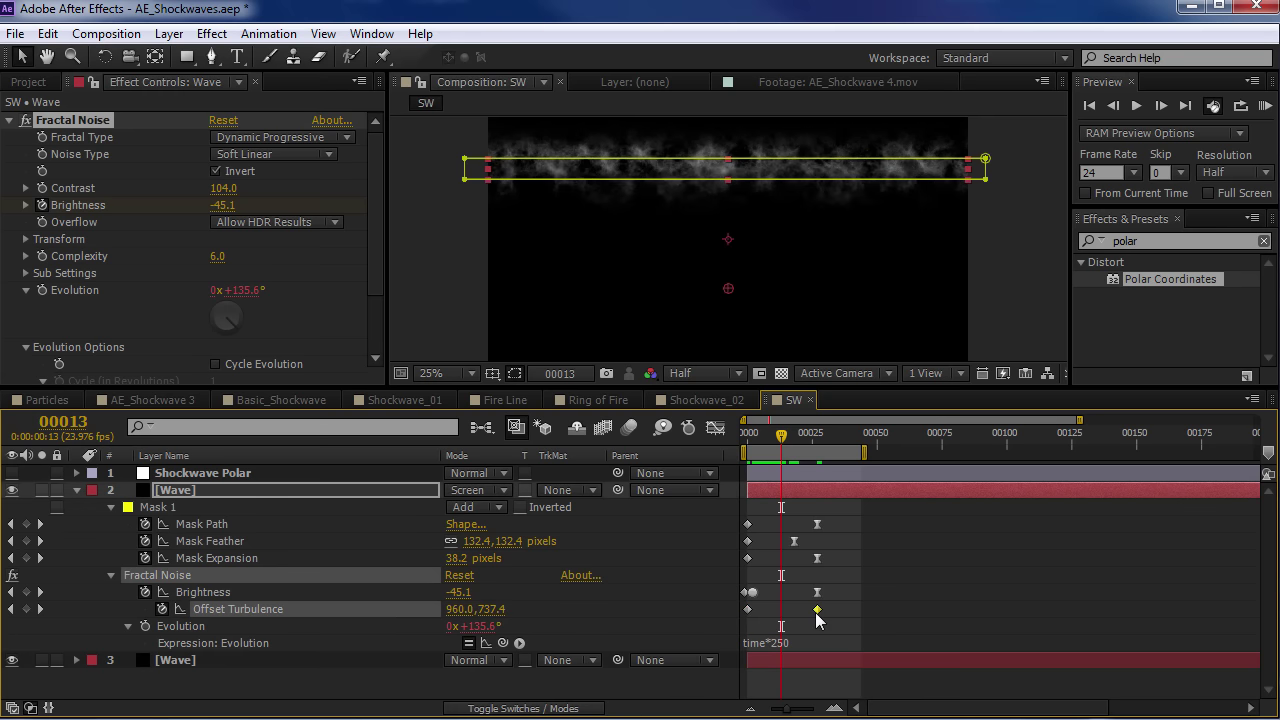
left_click(812, 440)
left_click_drag(729, 368, 730, 390)
key("space")
left_click_drag(763, 305, 767, 251)
scroll(778, 222, "down", 1)
key("space")
left_click_drag(810, 437, 773, 437)
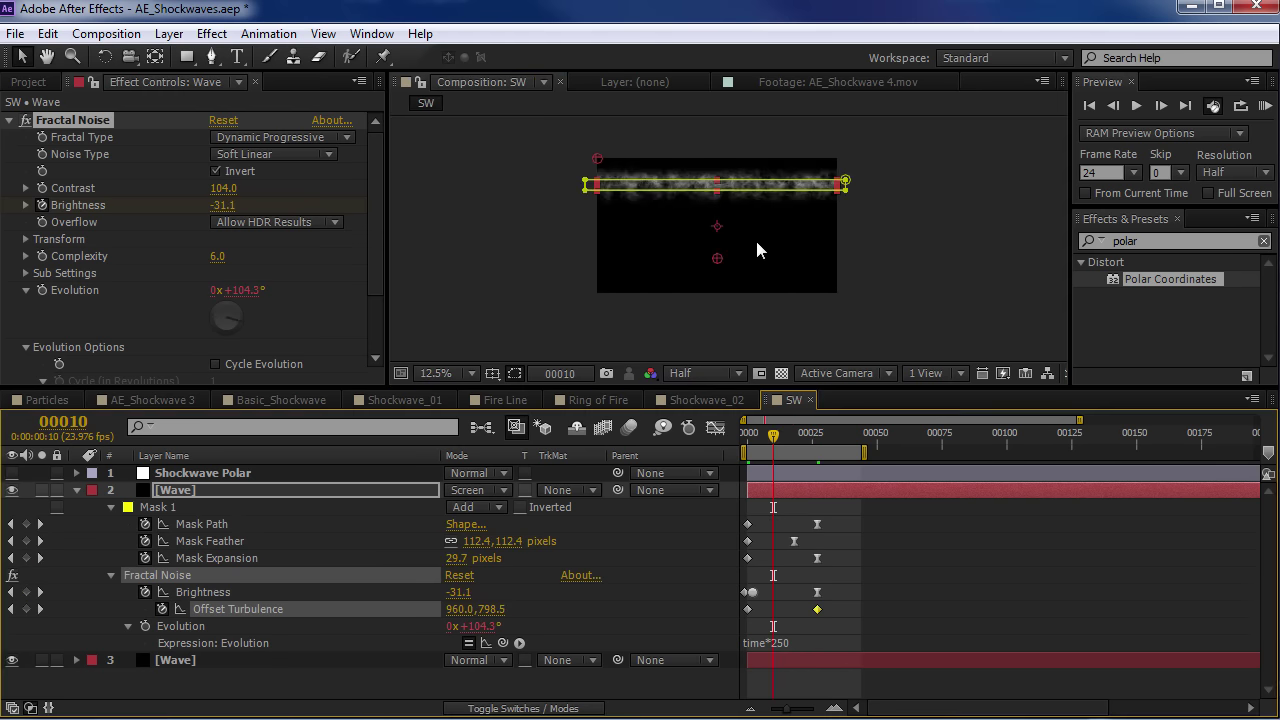
Preview the two blended Wave layers and inspect the noise strip closely at frame 10
scroll(757, 250, "up", 1)
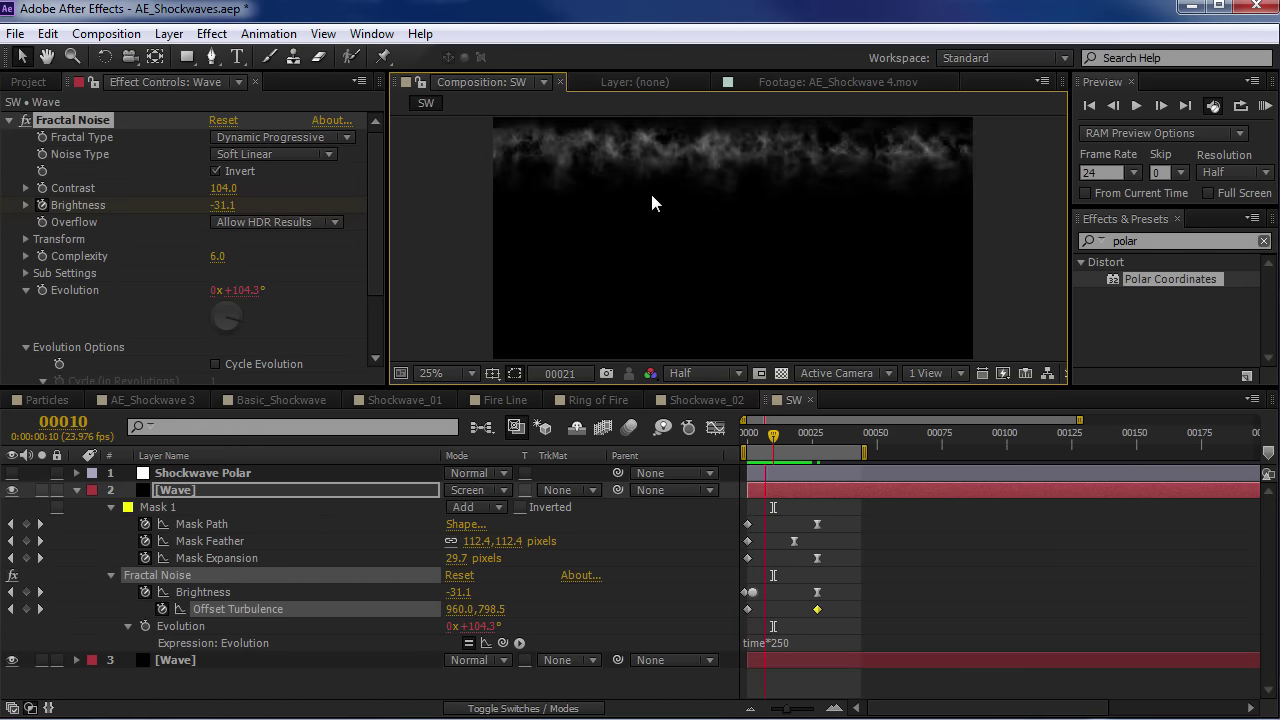
key("space")
left_click_drag(741, 182, 735, 225)
scroll(612, 217, "up", 1)
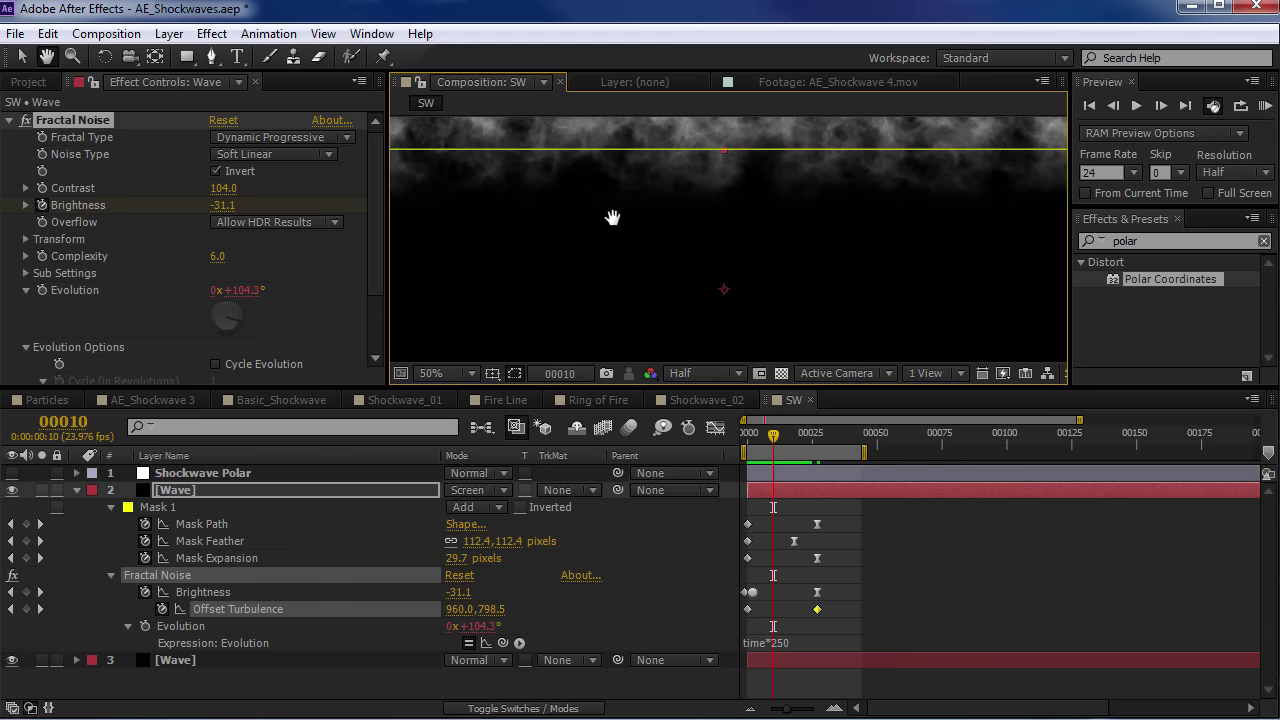
Preview the blended Wave layers and set the upper Wave copy's Fractal Noise Complexity to 11.2
key("space")
key("v")
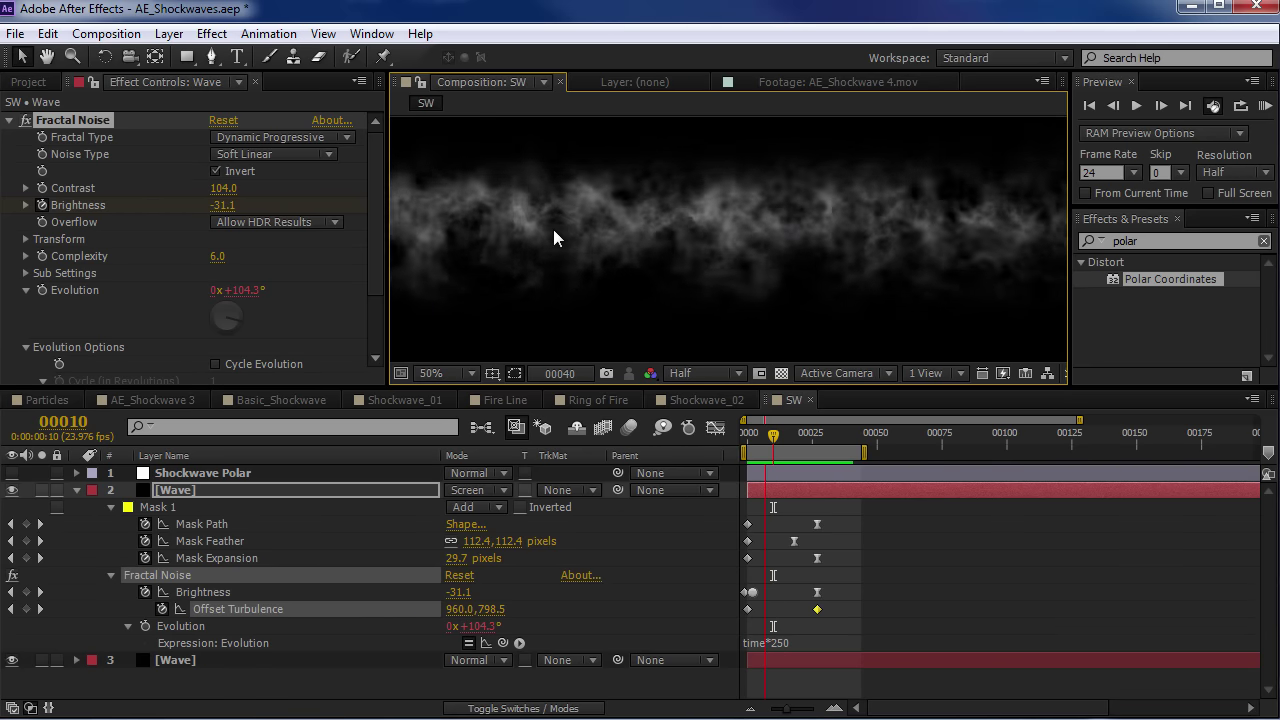
key("space")
left_click_drag(216, 256, 344, 246)
Solo the upper Wave copy, set its Fractal Noise Scale to 128 and Contrast to 44, and check the blend at frame 10
left_click(41, 490)
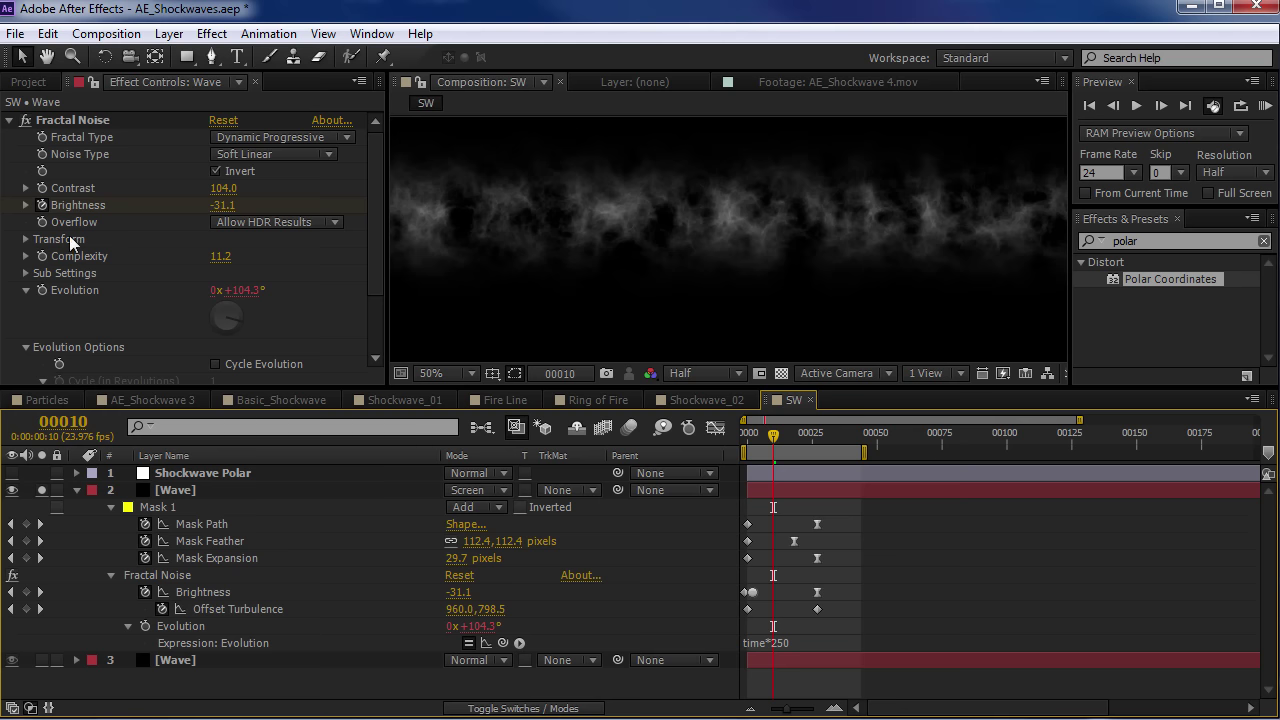
left_click(27, 240)
left_click_drag(228, 292, 255, 283)
scroll(678, 298, "down", 1)
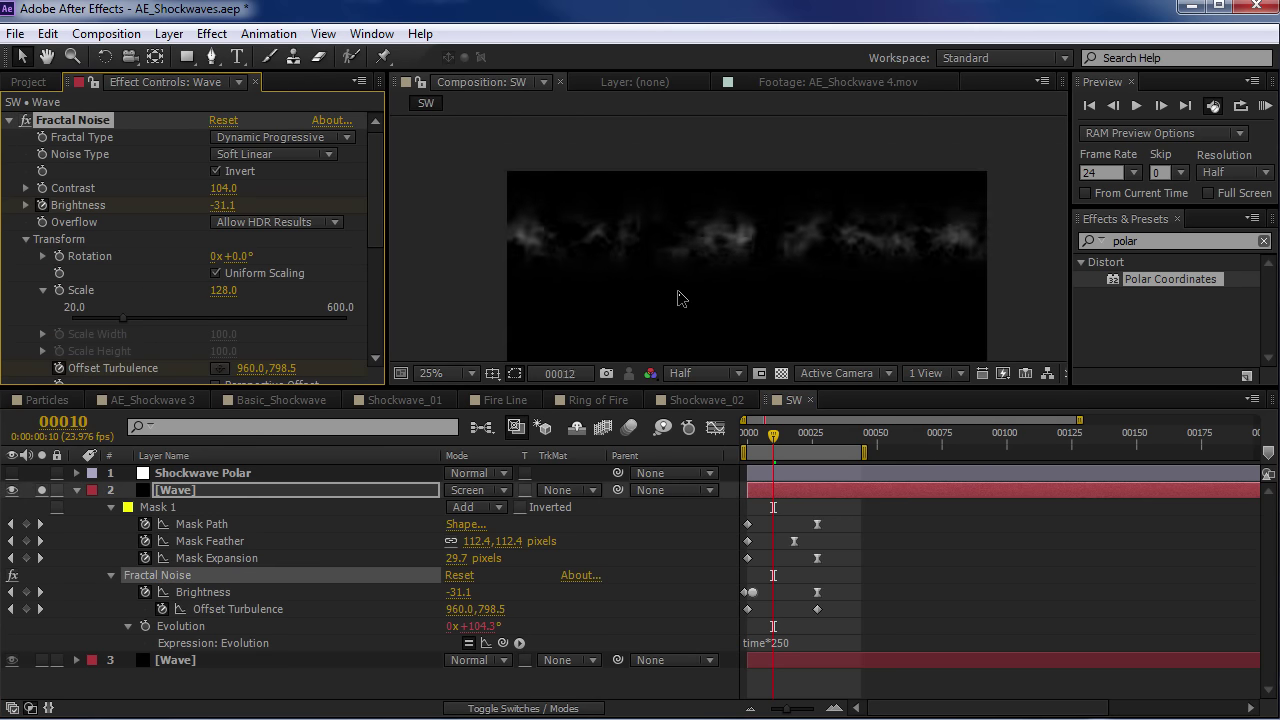
left_click_drag(224, 196, 180, 200)
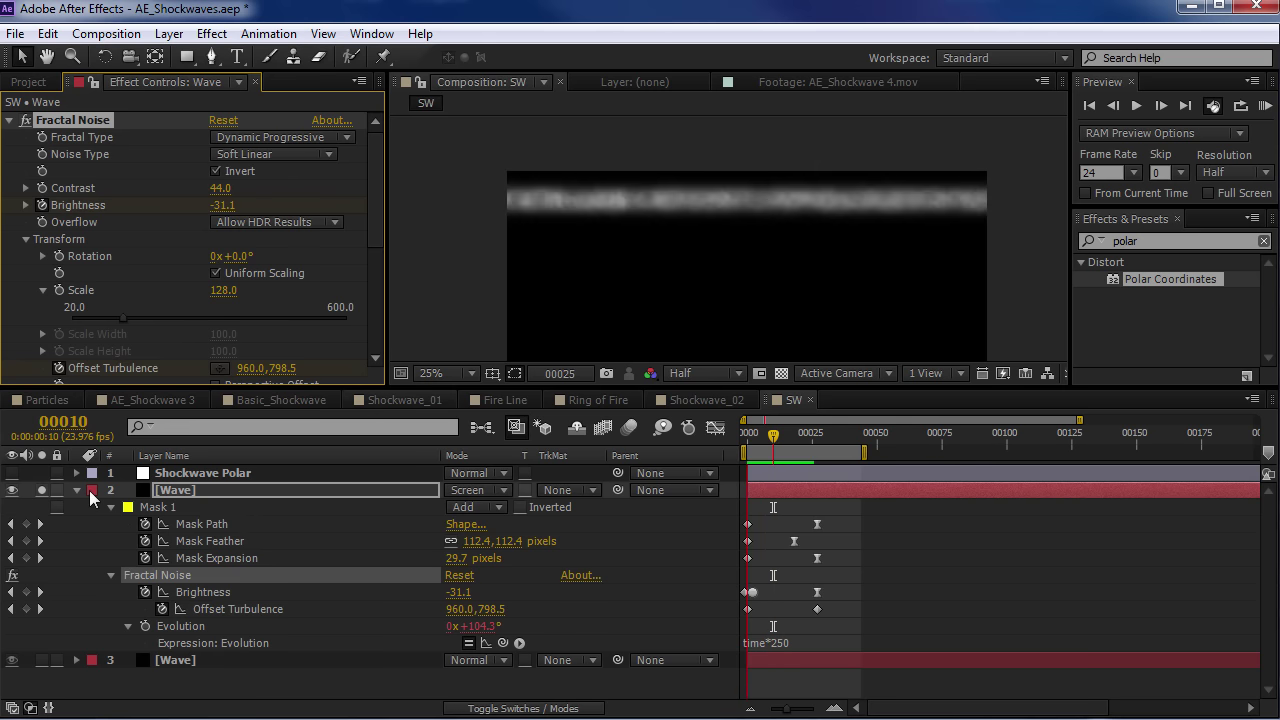
mouse_move(773, 436)
left_mouse_down()
mouse_move(801, 437)
mouse_move(773, 437)
left_mouse_up()
left_click(869, 504)
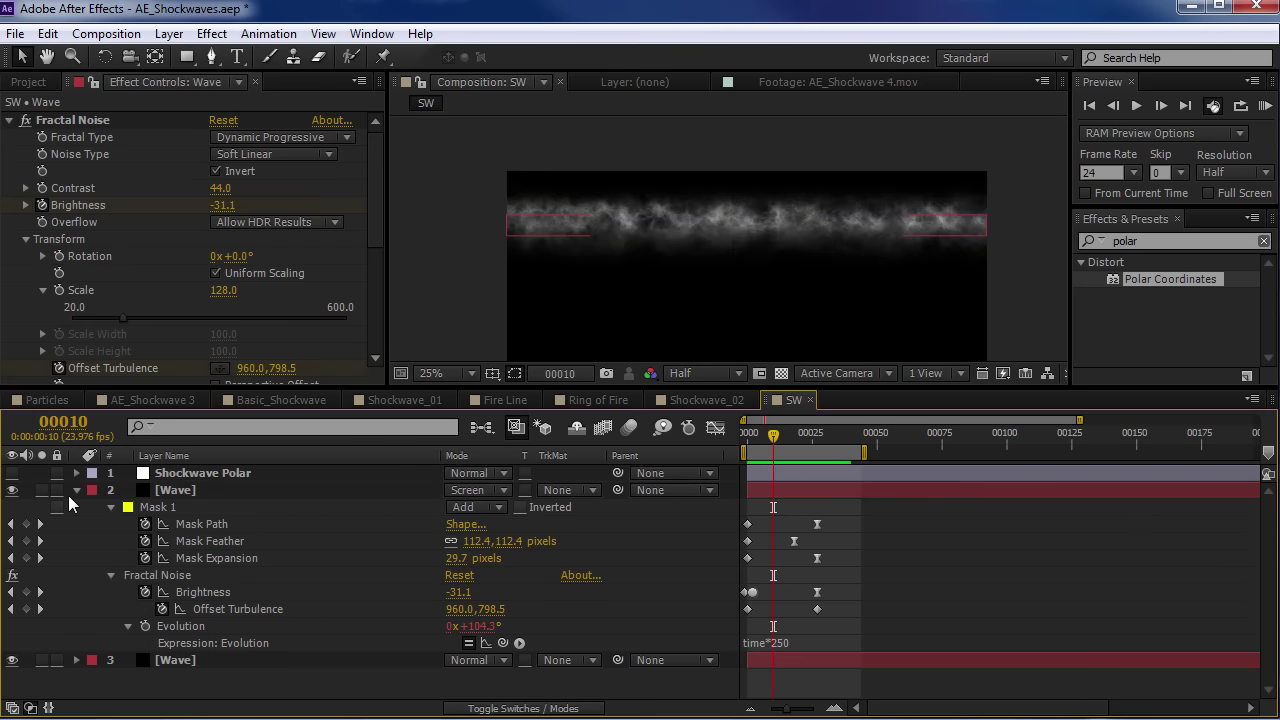
Duplicate the bottom Wave layer, place the copy just below Shockwave Polar and set its blending mode to Screen
left_click(77, 490)
left_click(176, 506)
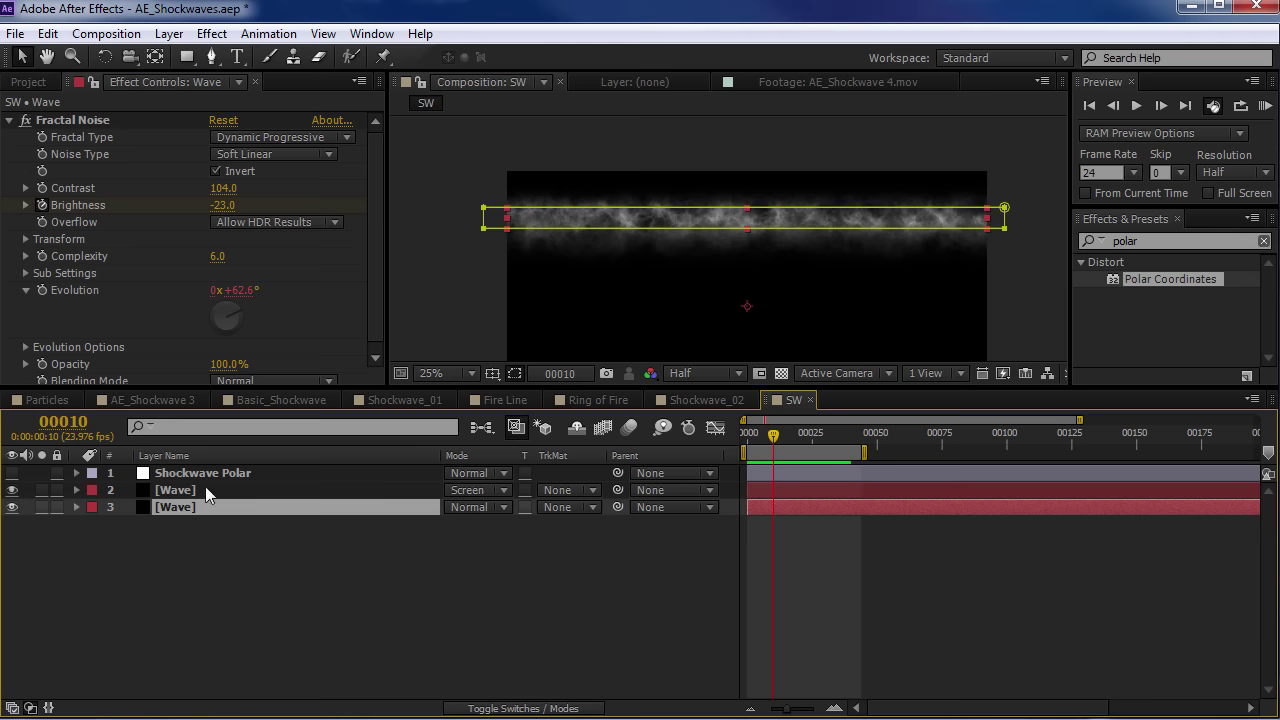
key("ctrl+d")
left_click_drag(200, 508, 205, 483)
left_click(468, 490)
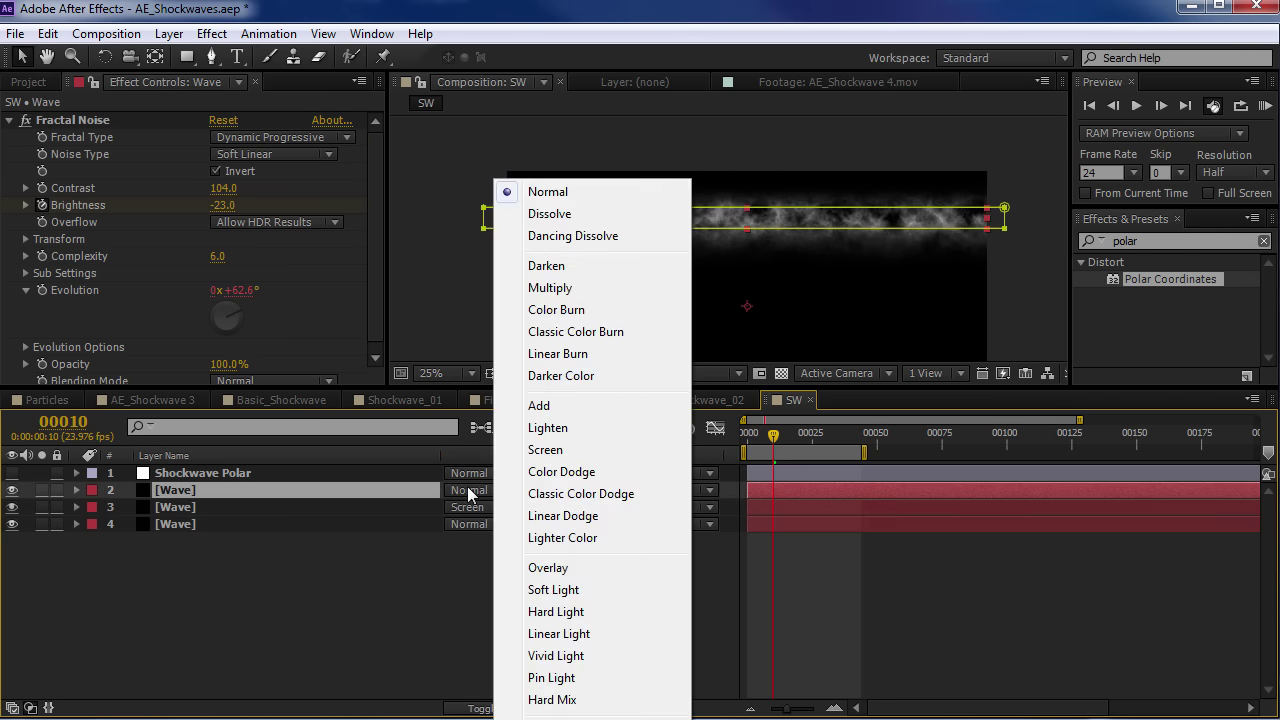
left_click(545, 447)
Solo the new Wave copy and change its Fractal Noise Random Seed while viewing frame 15
left_click(41, 490)
mouse_move(772, 444)
left_mouse_down()
mouse_move(797, 440)
mouse_move(786, 444)
left_mouse_up()
scroll(760, 314, "up", 2)
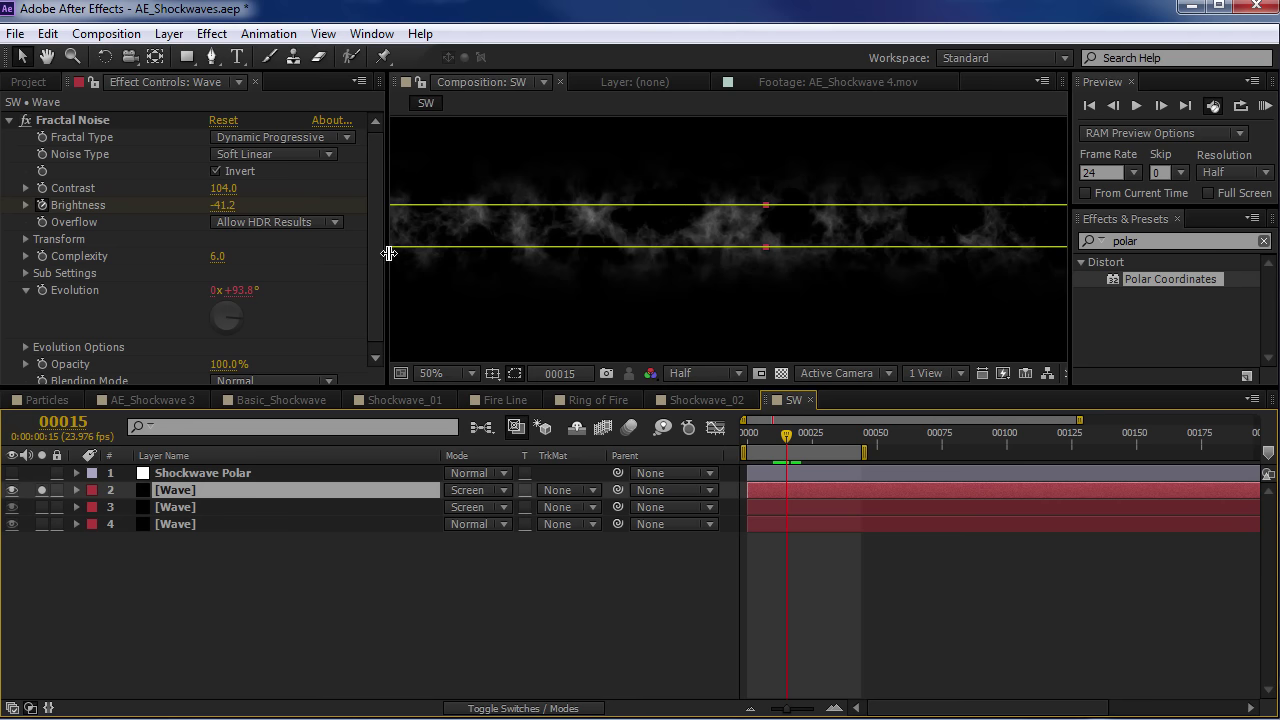
scroll(216, 261, "down", 1)
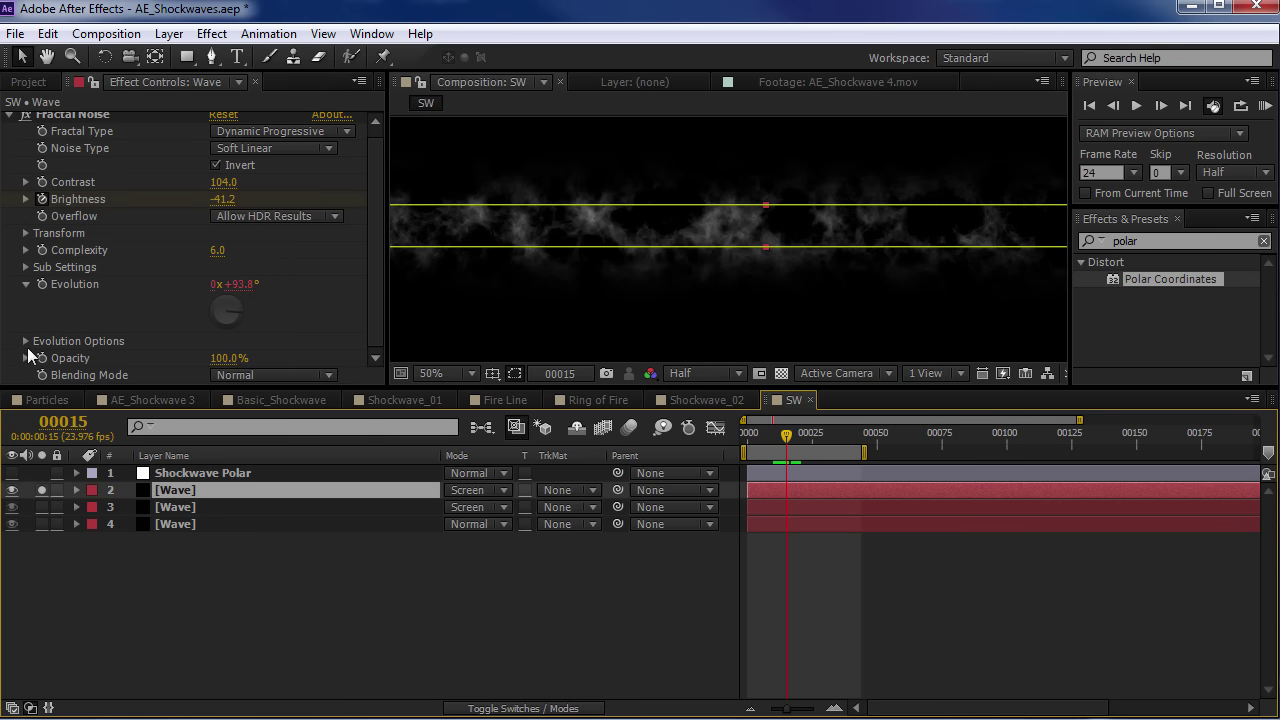
left_click(25, 341)
left_click_drag(213, 378, 242, 368)
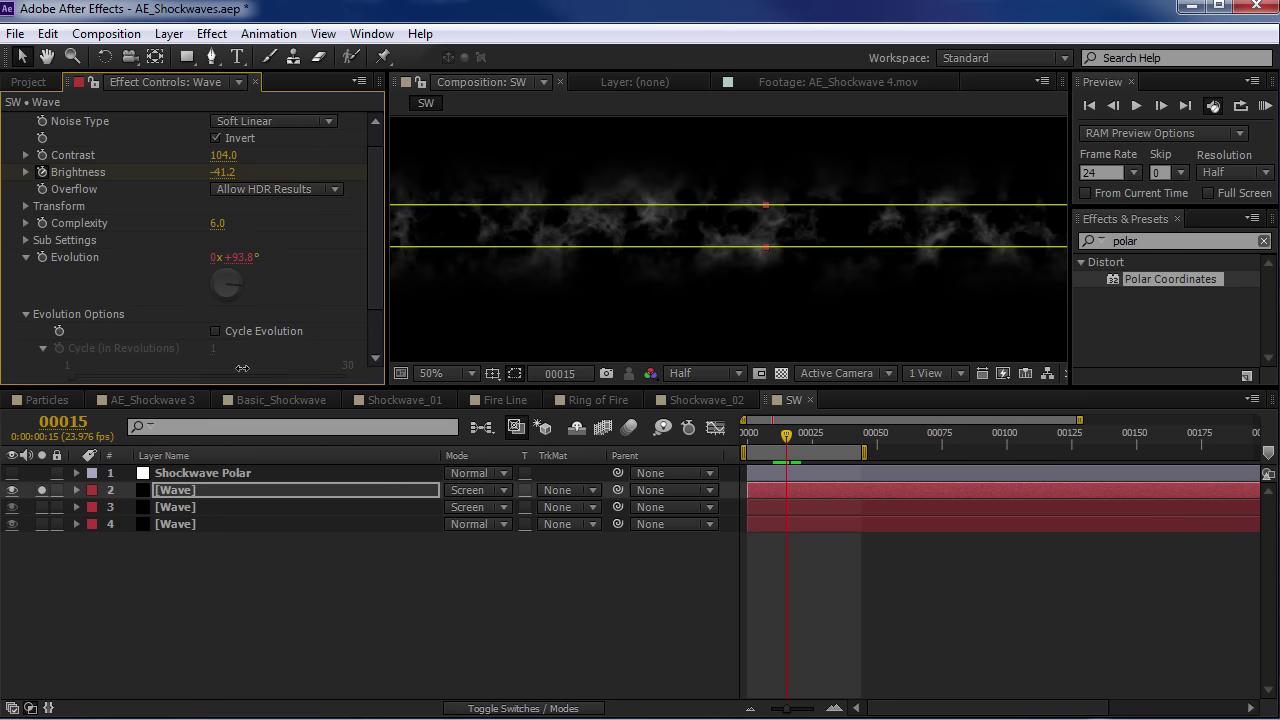
scroll(214, 246, "up", 2)
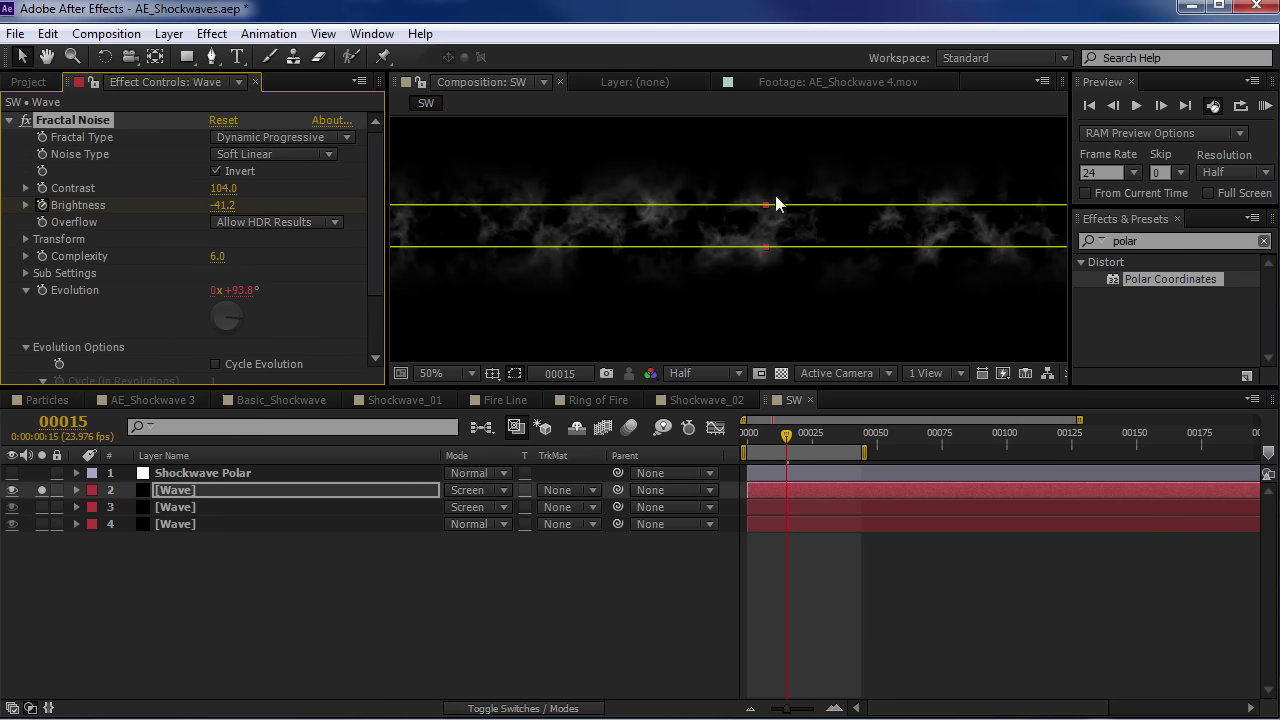
Search the effects for "glass" and apply CC Glass to the new Wave copy after Fractal Noise
left_click(1193, 253)
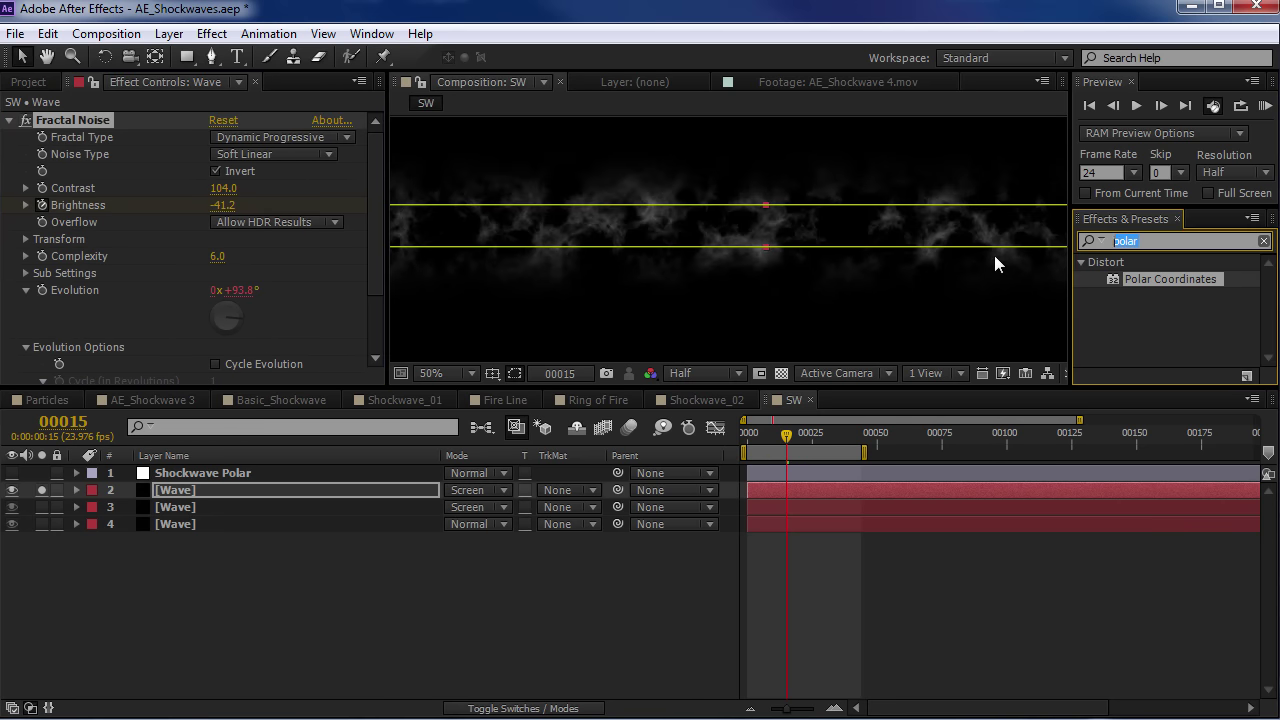
type("glass")
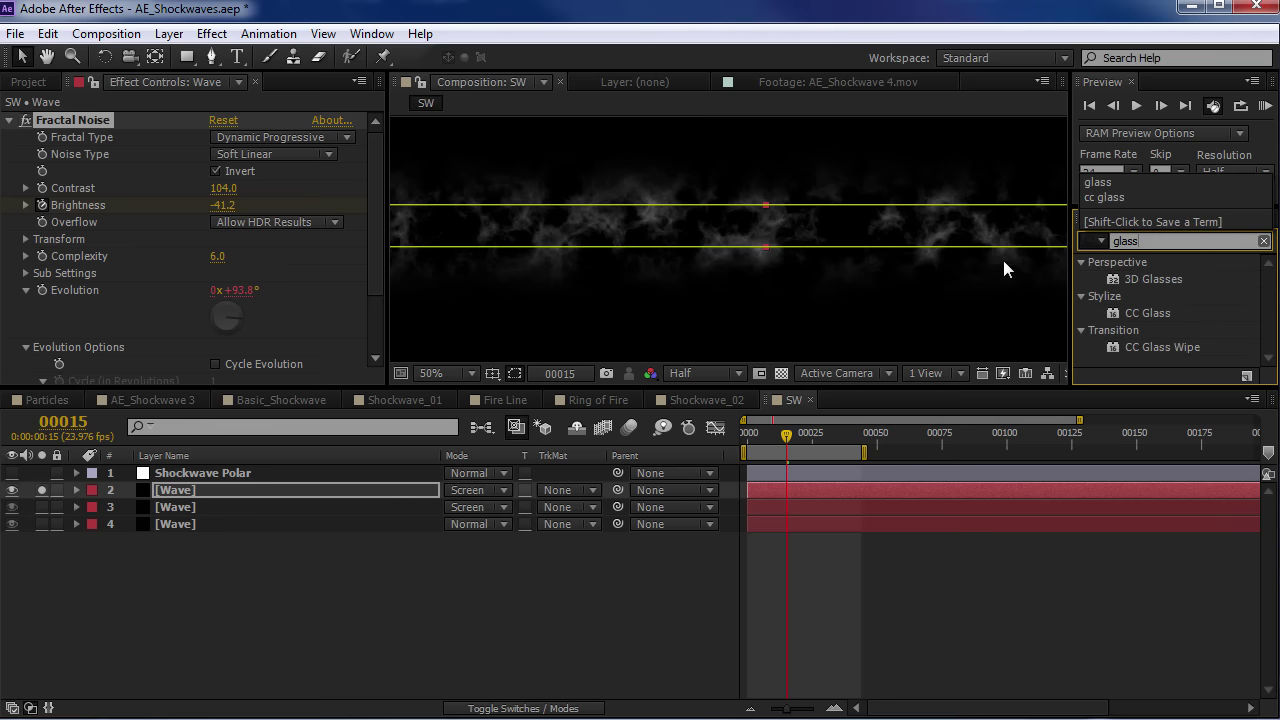
left_click(1150, 312)
left_click(374, 218)
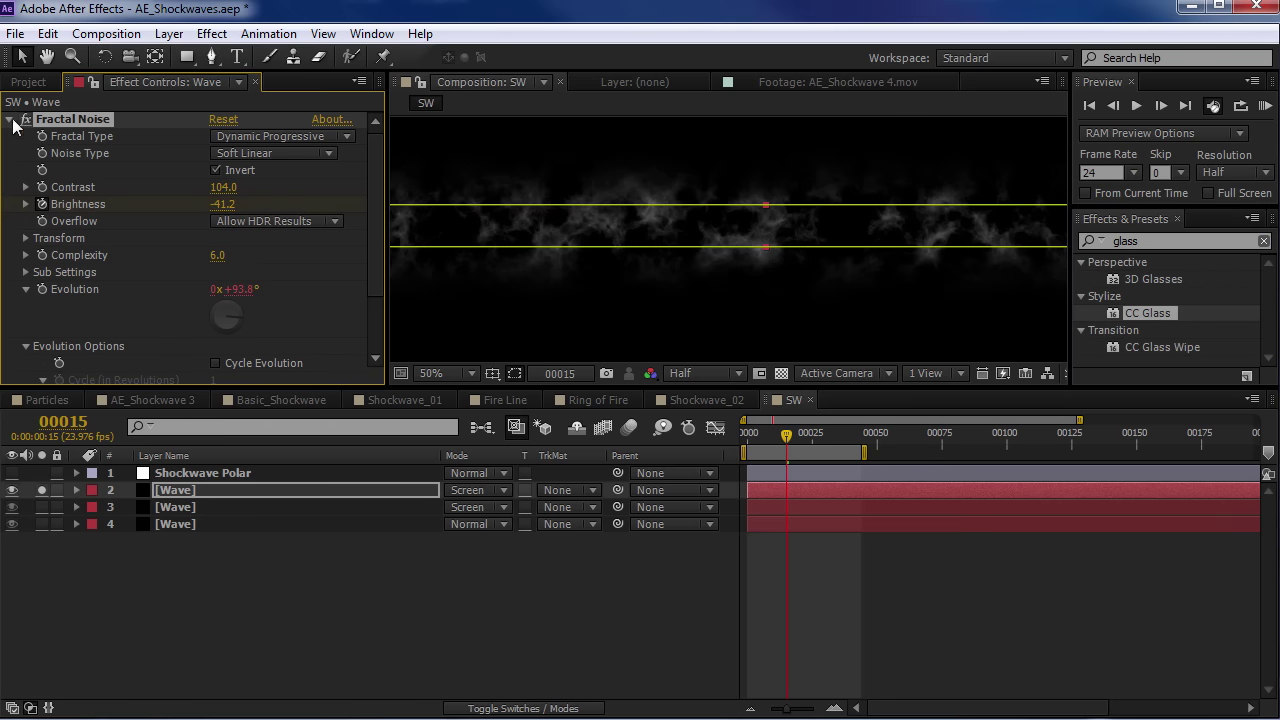
left_click(8, 119)
left_click_drag(1152, 315, 38, 170)
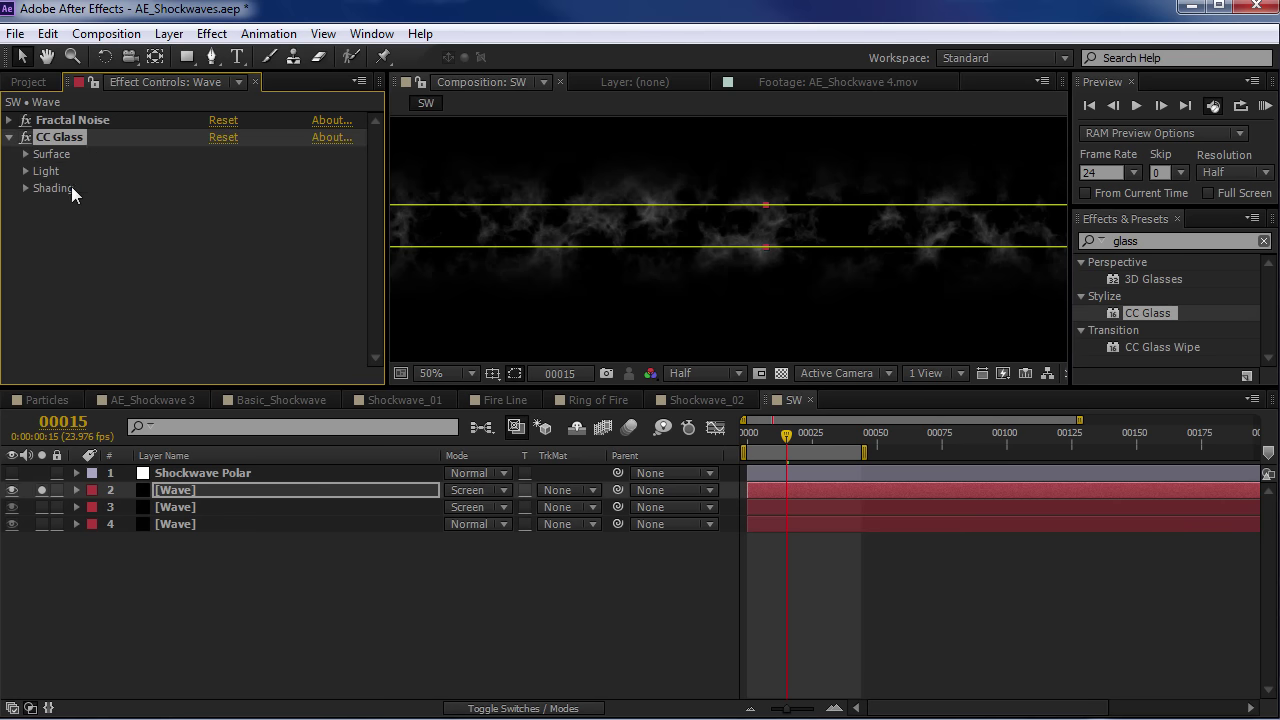
Set the CC Glass Bump Map to None and its Displacement to -190
left_click(25, 155)
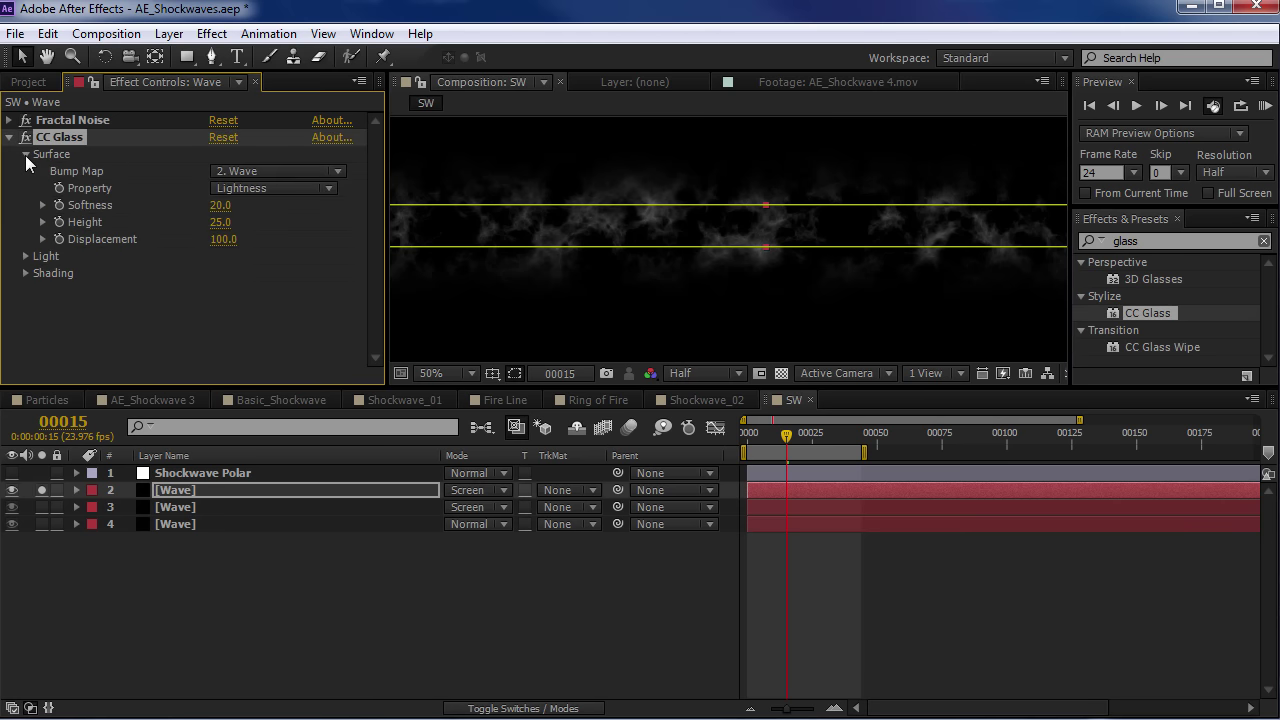
left_click(291, 172)
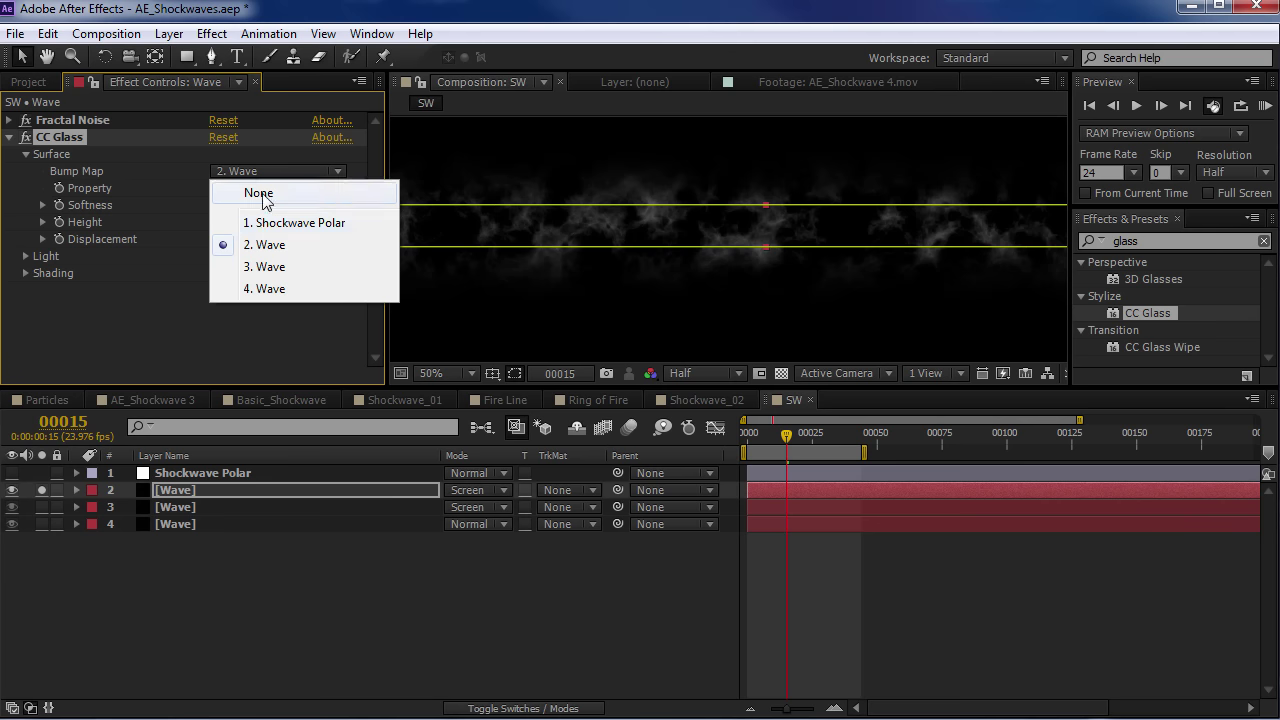
left_click(262, 194)
key("space")
scroll(566, 226, "up", 1)
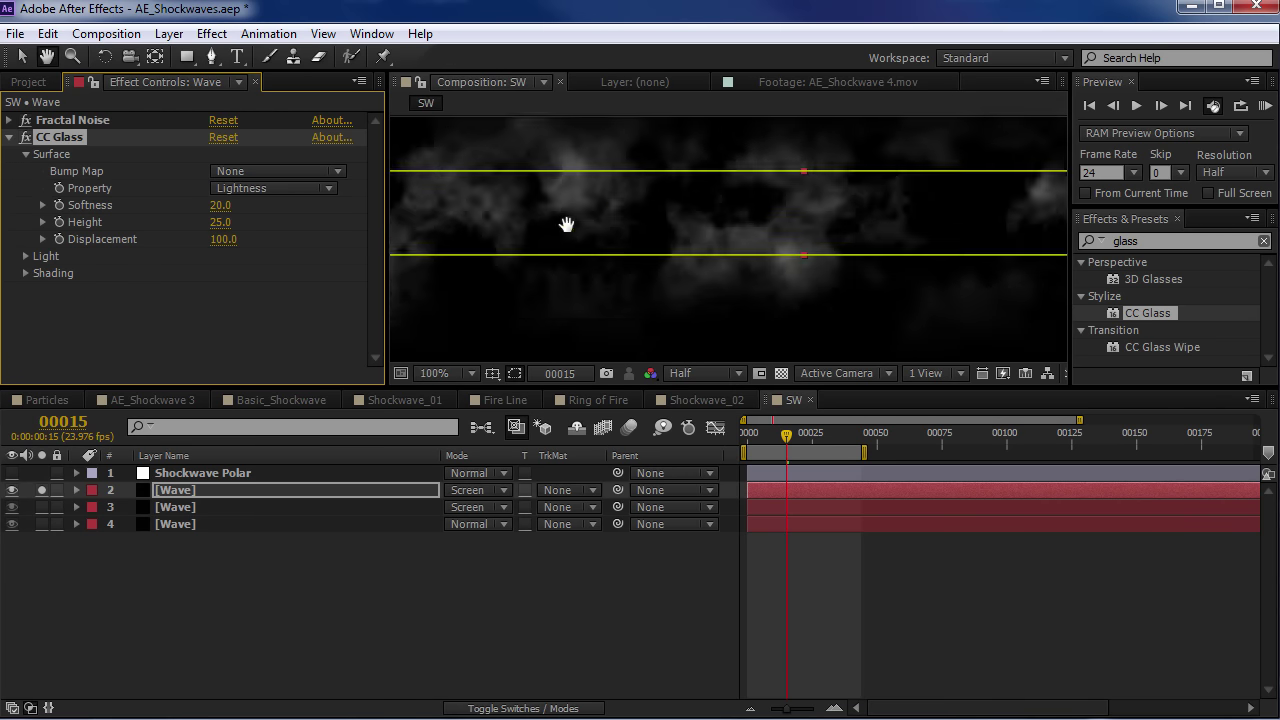
left_click_drag(566, 226, 774, 271)
left_click_drag(222, 238, 100, 258)
left_click_drag(219, 243, 343, 249)
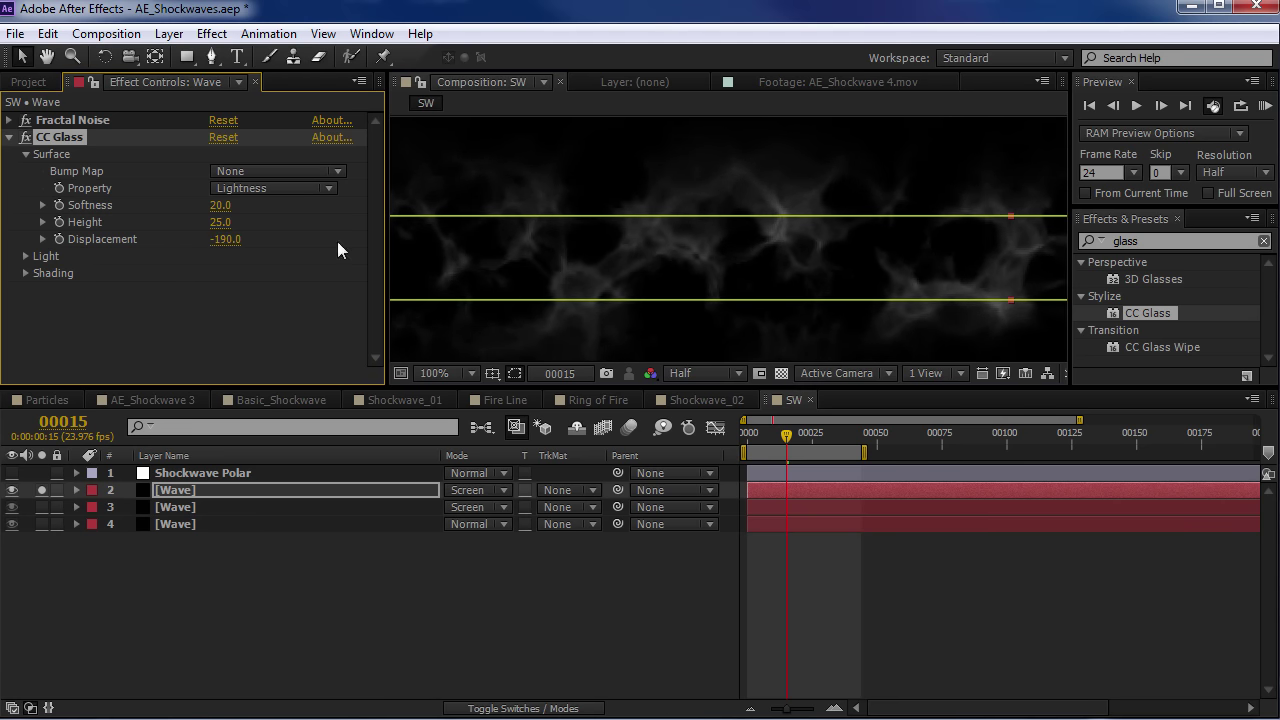
Preview the soloed Wave copy with CC Glass and inspect its noise pattern closely at frame 10
scroll(831, 271, "down", 2)
left_click_drag(785, 446, 766, 444)
key("space")
left_click_drag(768, 439, 774, 440)
scroll(627, 176, "up", 1)
key("space")
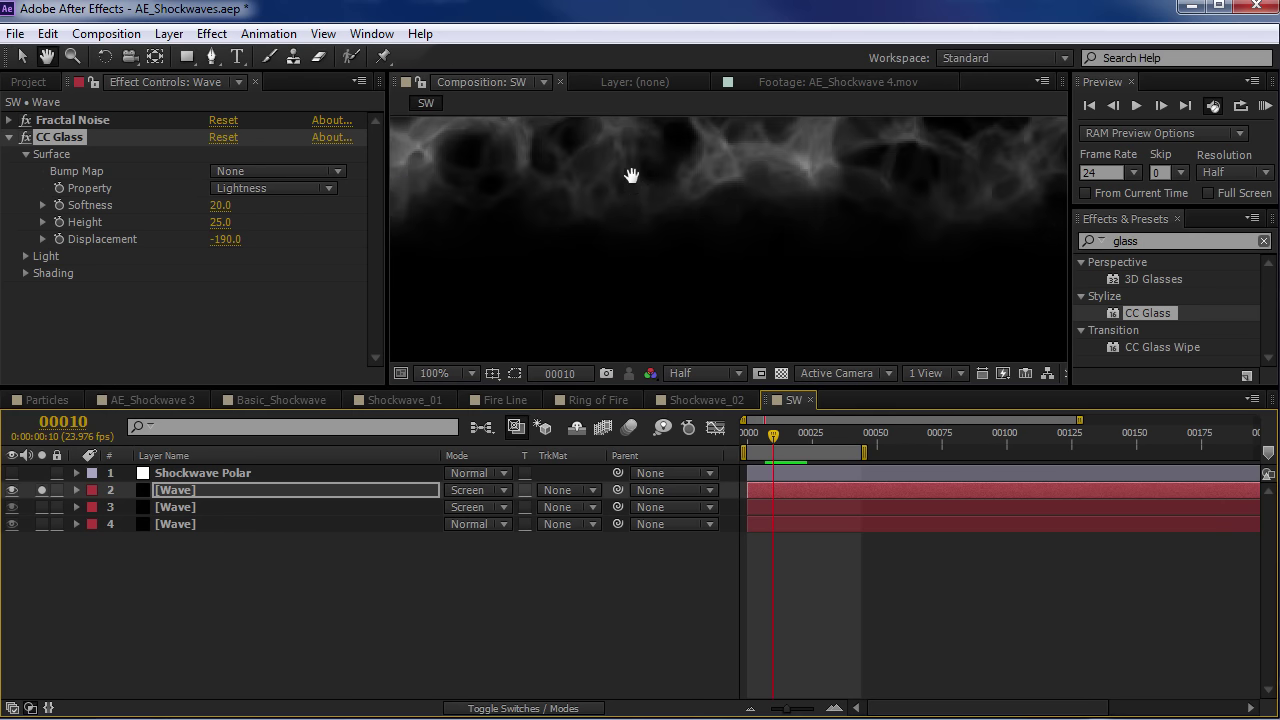
left_click_drag(631, 176, 673, 265)
key("v")
key("KP_0")
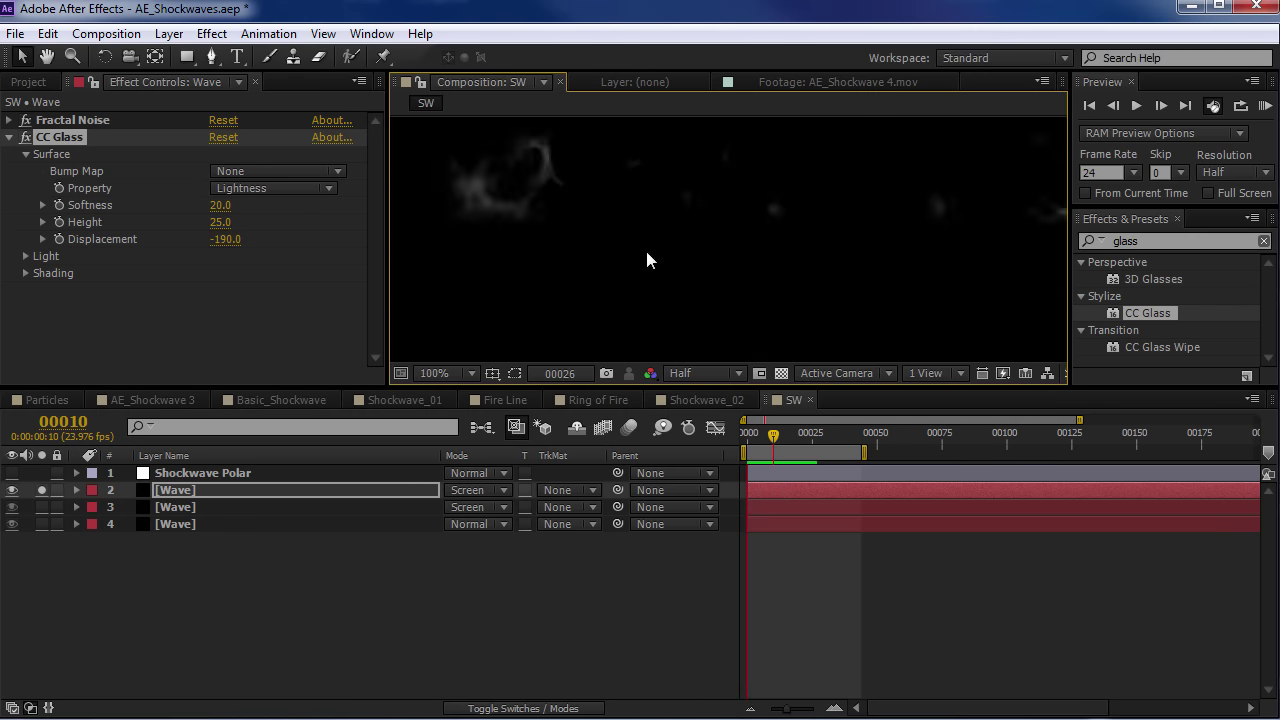
key("space")
Show all Wave layers together again and set the bottom Wave layer's Fractal Noise Contrast to 221
left_click(89, 506)
left_click(40, 490)
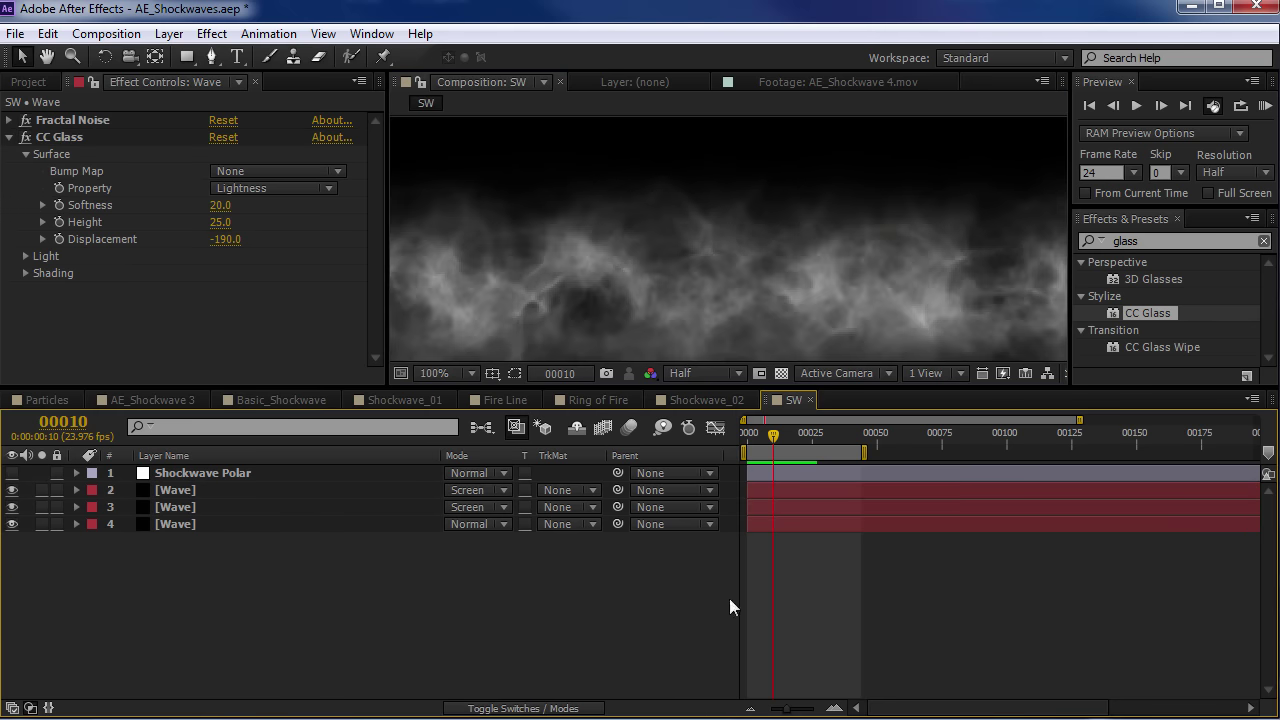
scroll(809, 254, "down", 2)
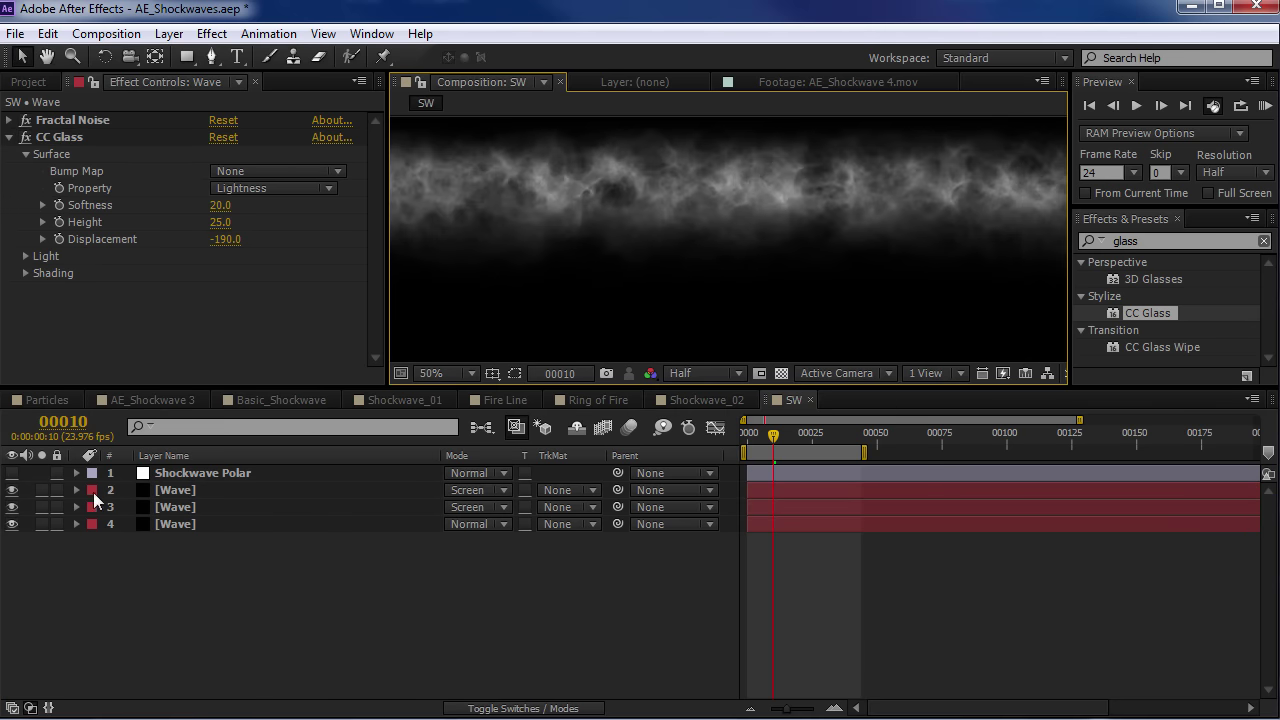
left_click(139, 525)
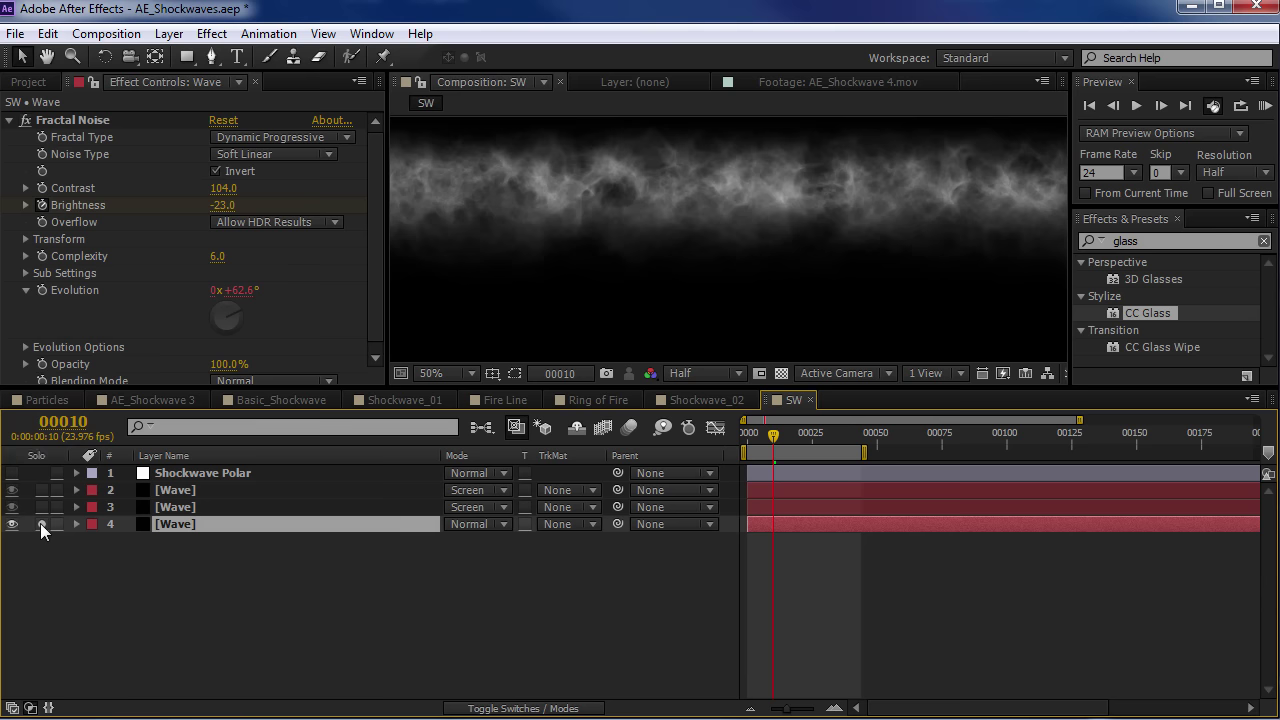
left_click_drag(224, 193, 323, 189)
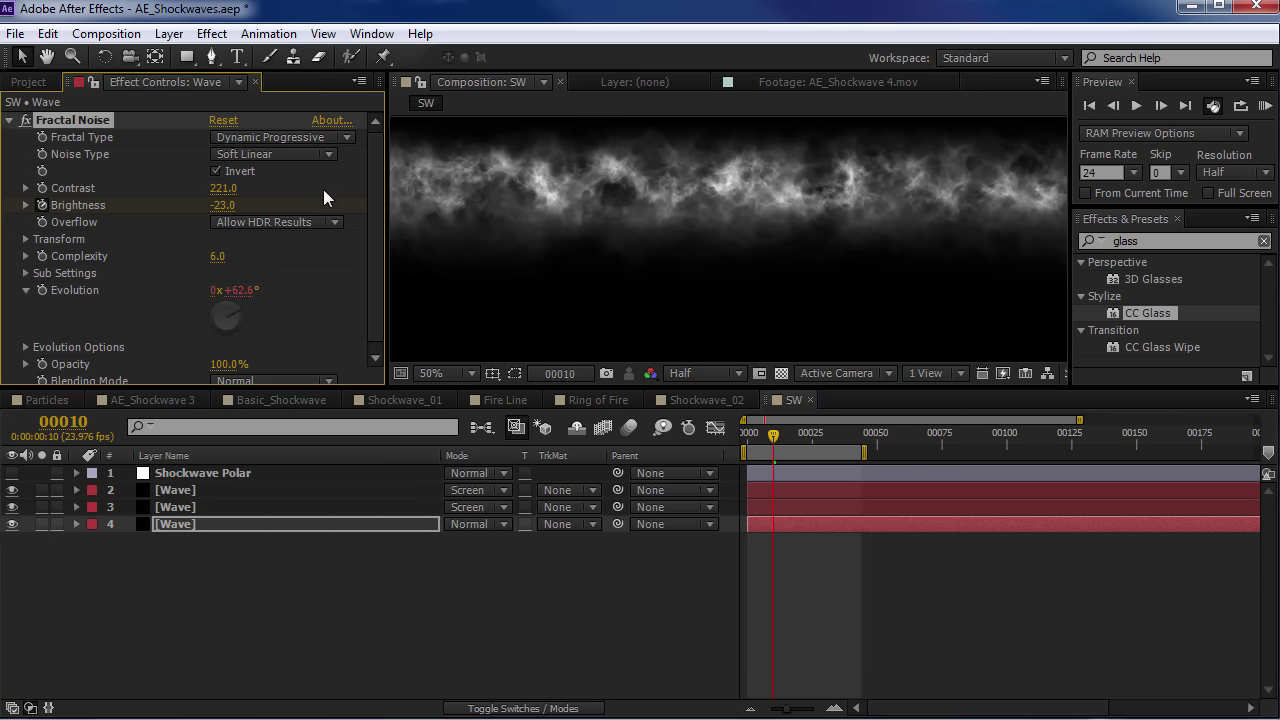
Move the top Wave copy's last keyframes to about frame 51 and extend the work area to about frame 75
left_click(180, 492)
mouse_move(790, 434)
left_mouse_down()
mouse_move(758, 438)
mouse_move(781, 434)
left_mouse_up()
key("minus")
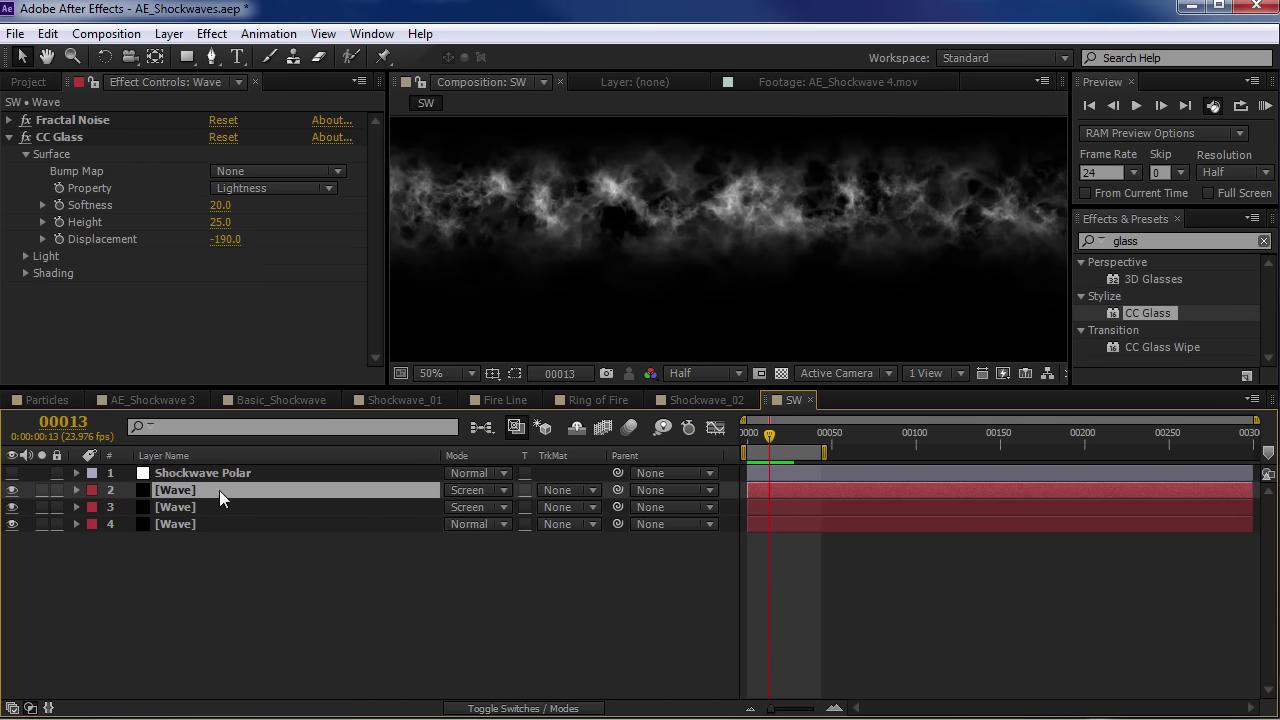
key("u")
key("shift+Page_Down")
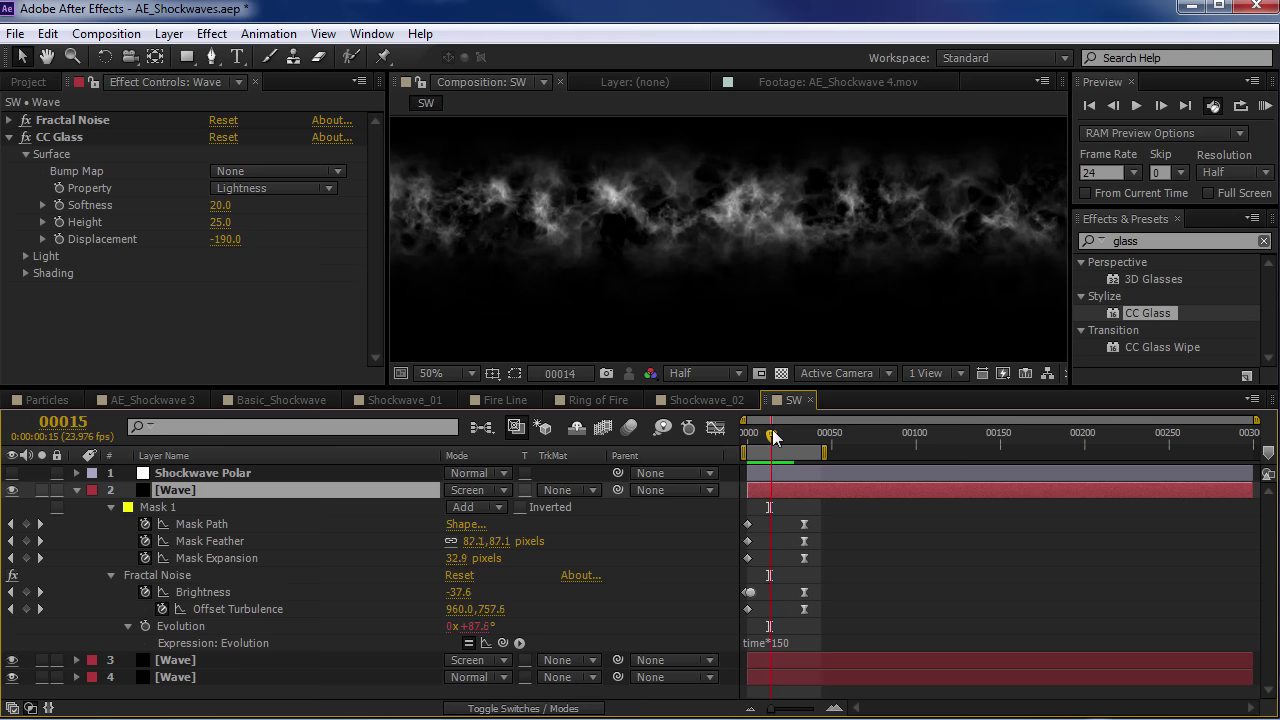
left_click_drag(815, 532, 834, 614)
left_click_drag(825, 450, 850, 445)
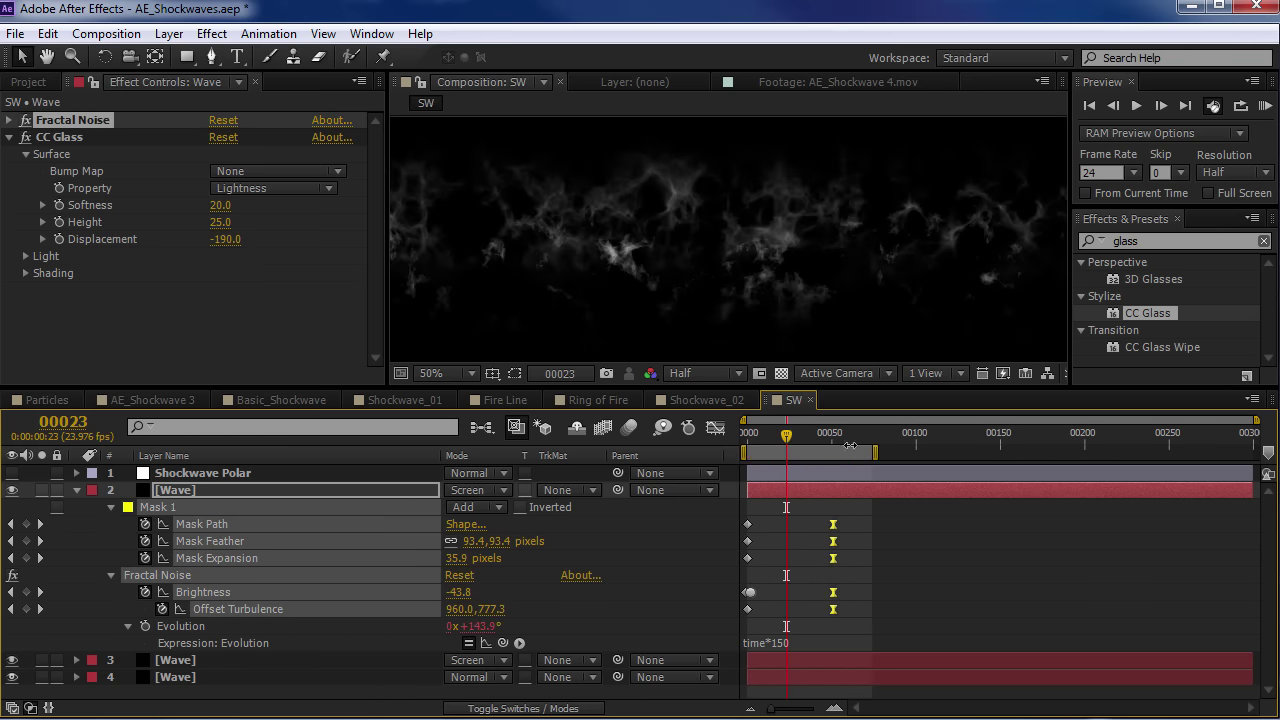
Shift the top Wave copy's last keyframes to about frame 53 and preview the combined noise strips
left_click_drag(838, 533, 848, 533)
mouse_move(787, 444)
left_mouse_down()
mouse_move(750, 445)
mouse_move(779, 444)
left_mouse_up()
left_click_drag(843, 527, 836, 527)
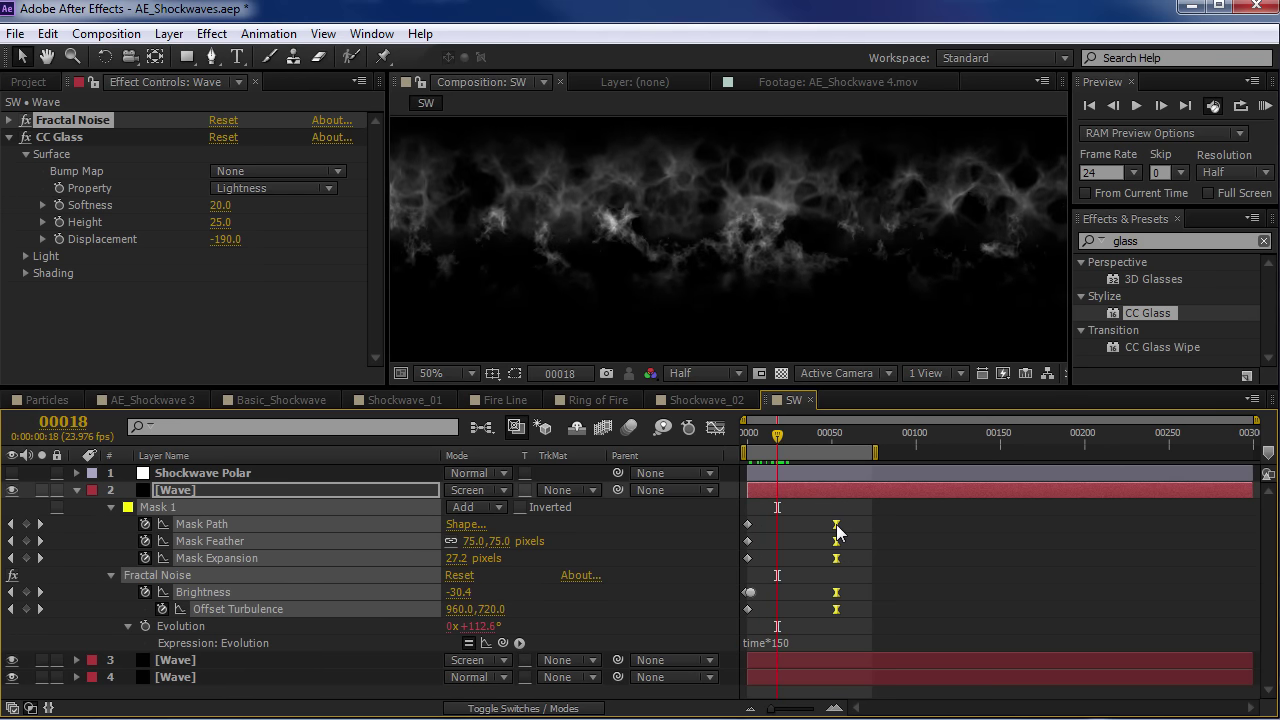
key("KP_0")
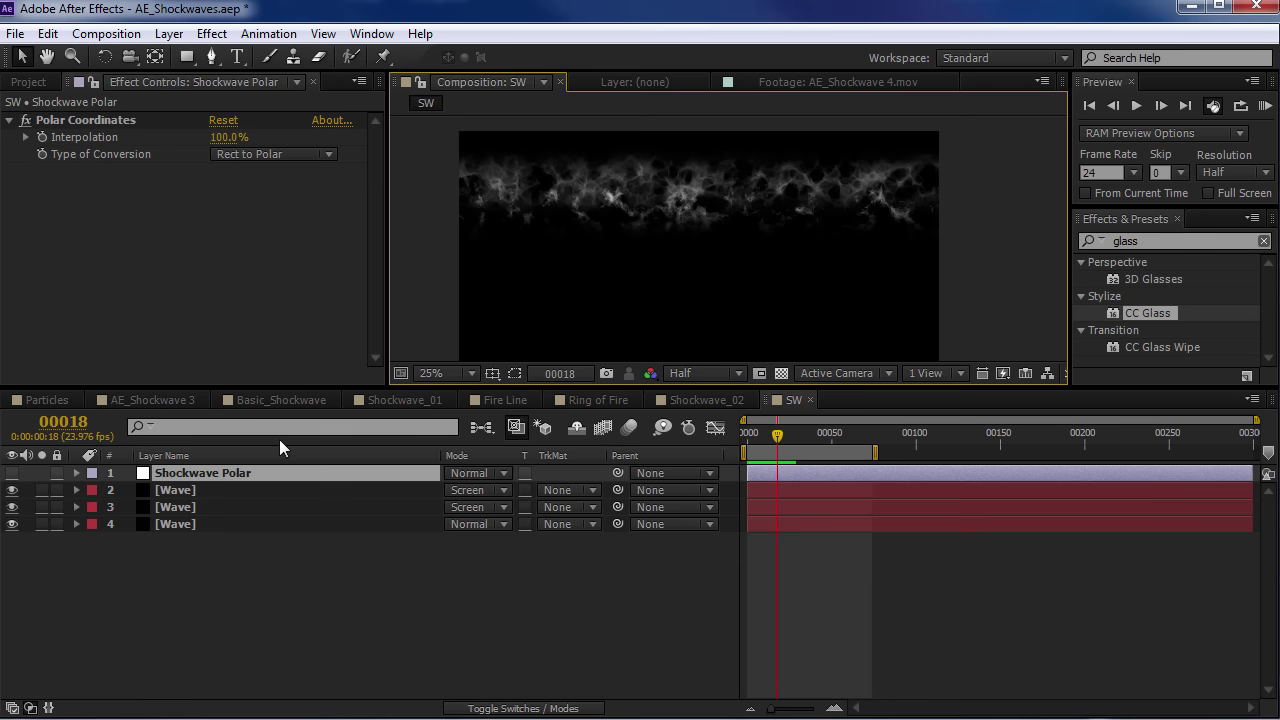
Enlarge the composition view, make the Shockwave Polar layer visible and check the resulting ring around frame 14
left_click_drag(316, 385, 200, 503)
left_click(12, 588)
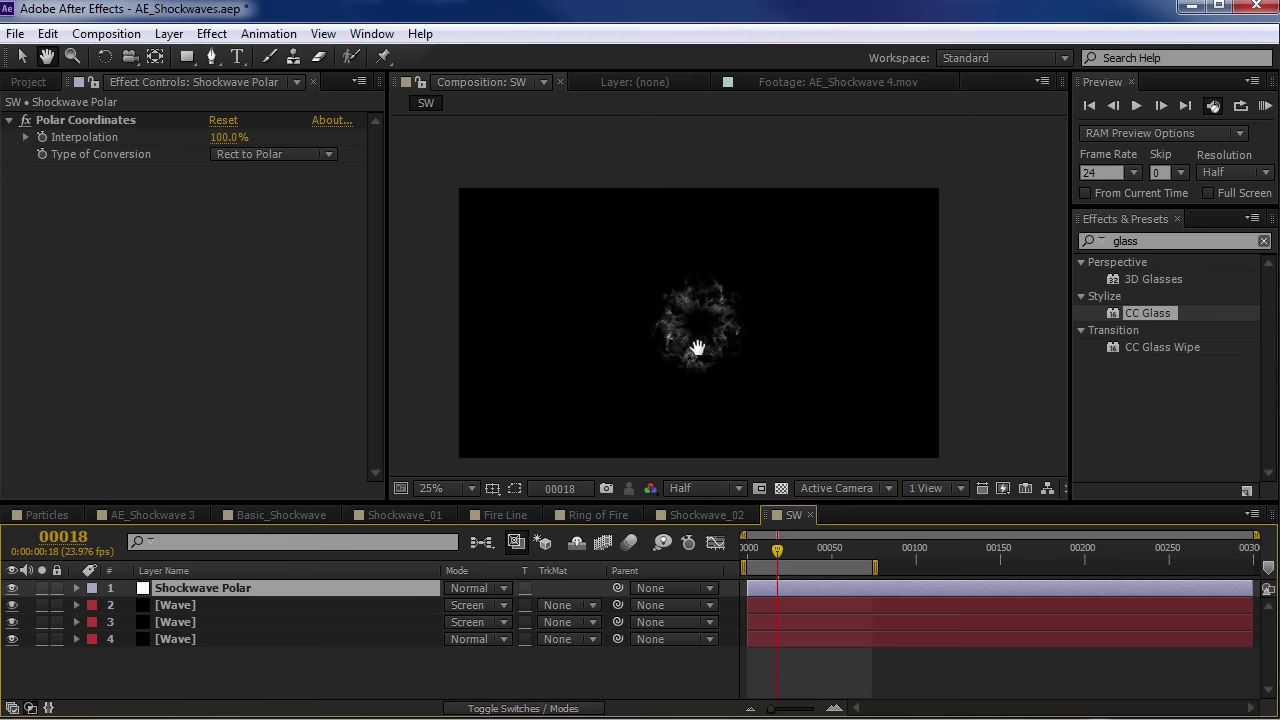
scroll(694, 345, "up", 2)
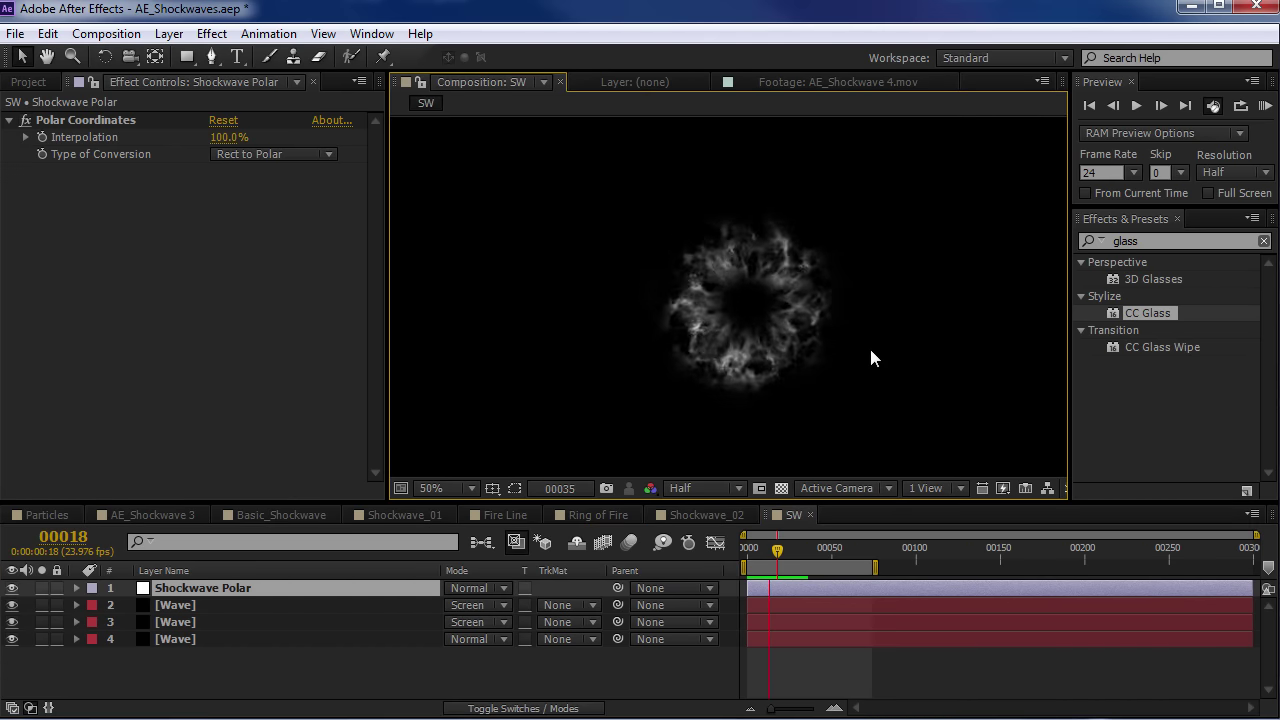
mouse_move(778, 553)
left_mouse_down()
mouse_move(754, 558)
mouse_move(786, 556)
mouse_move(770, 558)
left_mouse_up()
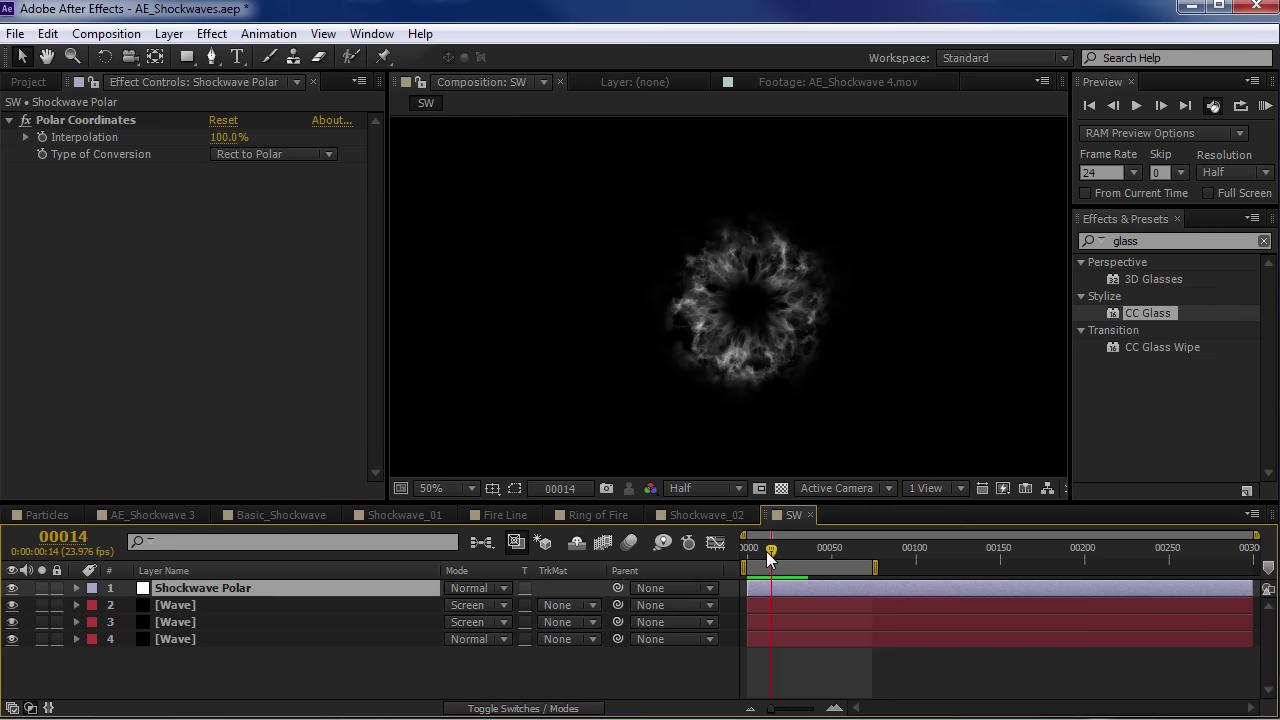
Switch to the browser and look at the Color Vibrance Plug-in entry on the Video Copilot tutorials page
key("alt+Tab")
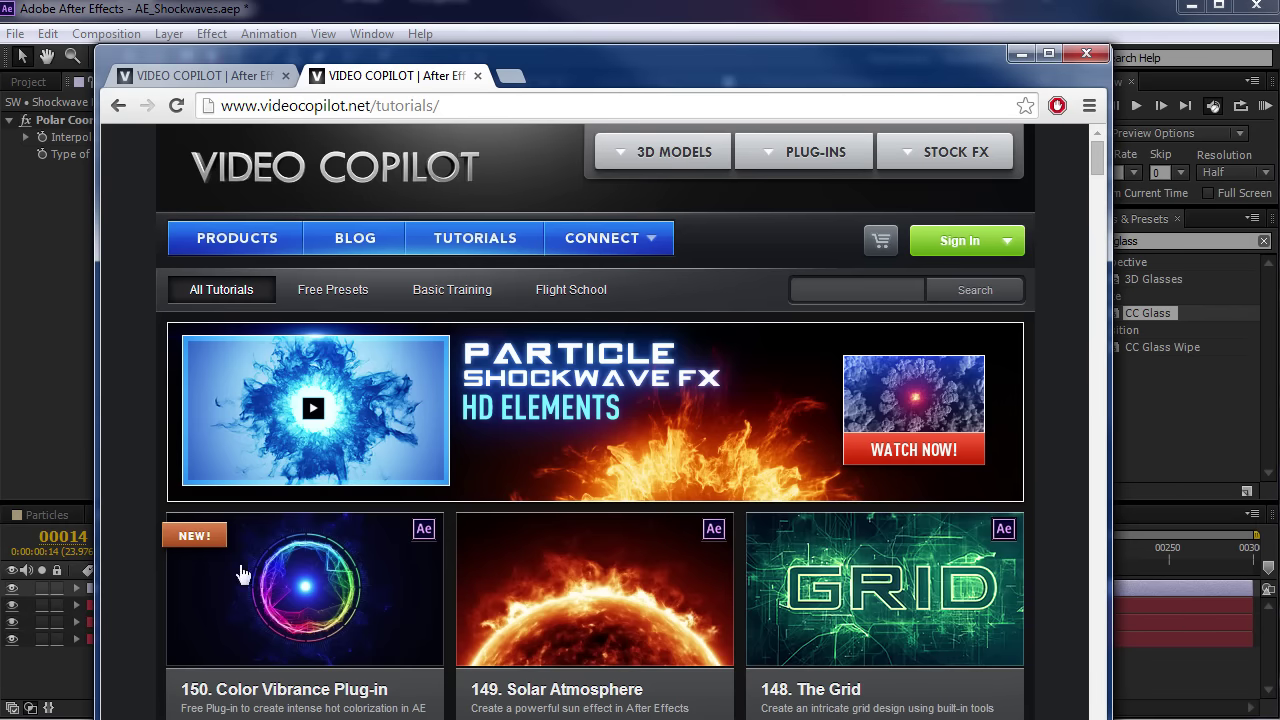
scroll(176, 579, "down", 2)
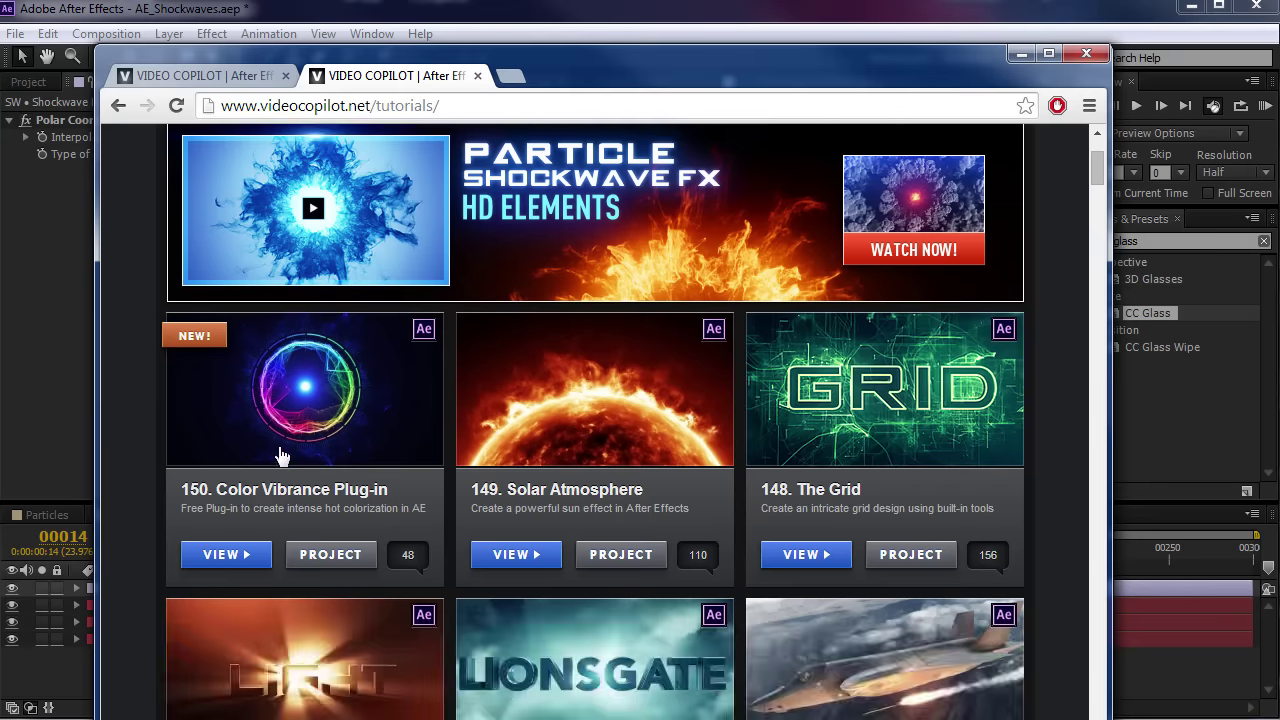
mouse_move(281, 456)
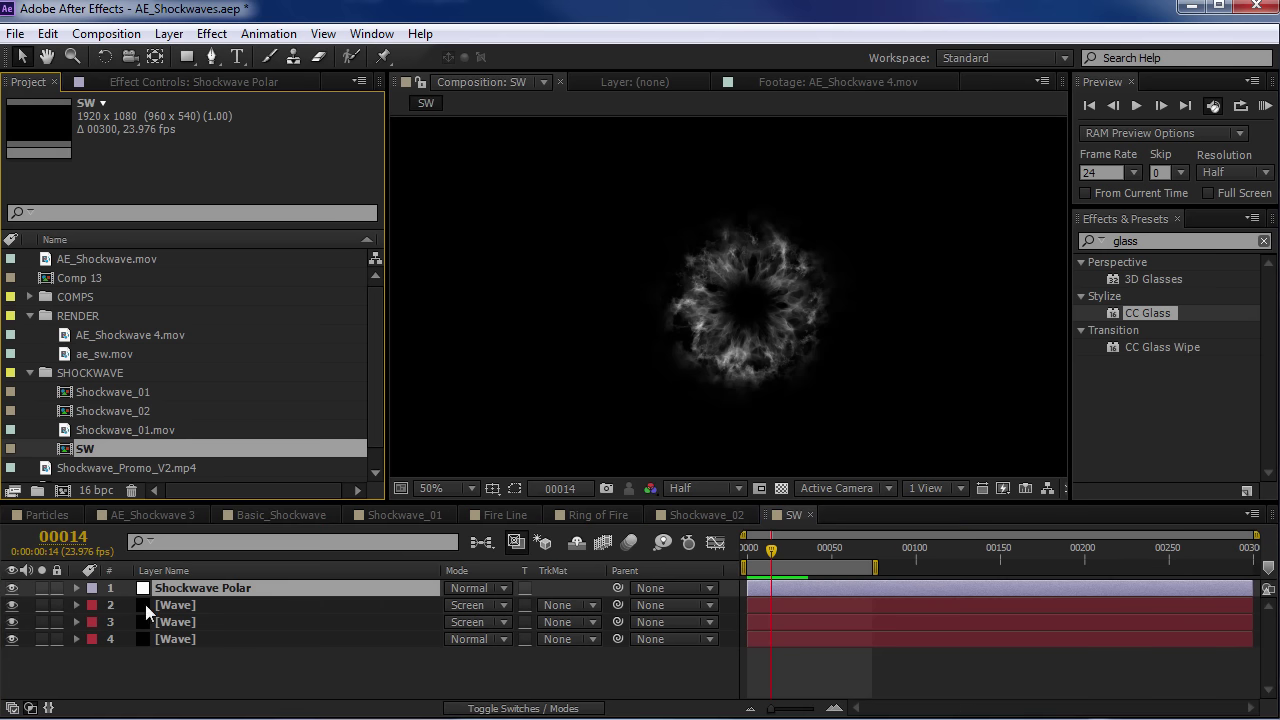
Return to After Effects and apply the VC Color Vibrance effect to the Shockwave Polar layer at frame 13
left_click(225, 662)
left_click_drag(766, 554, 769, 551)
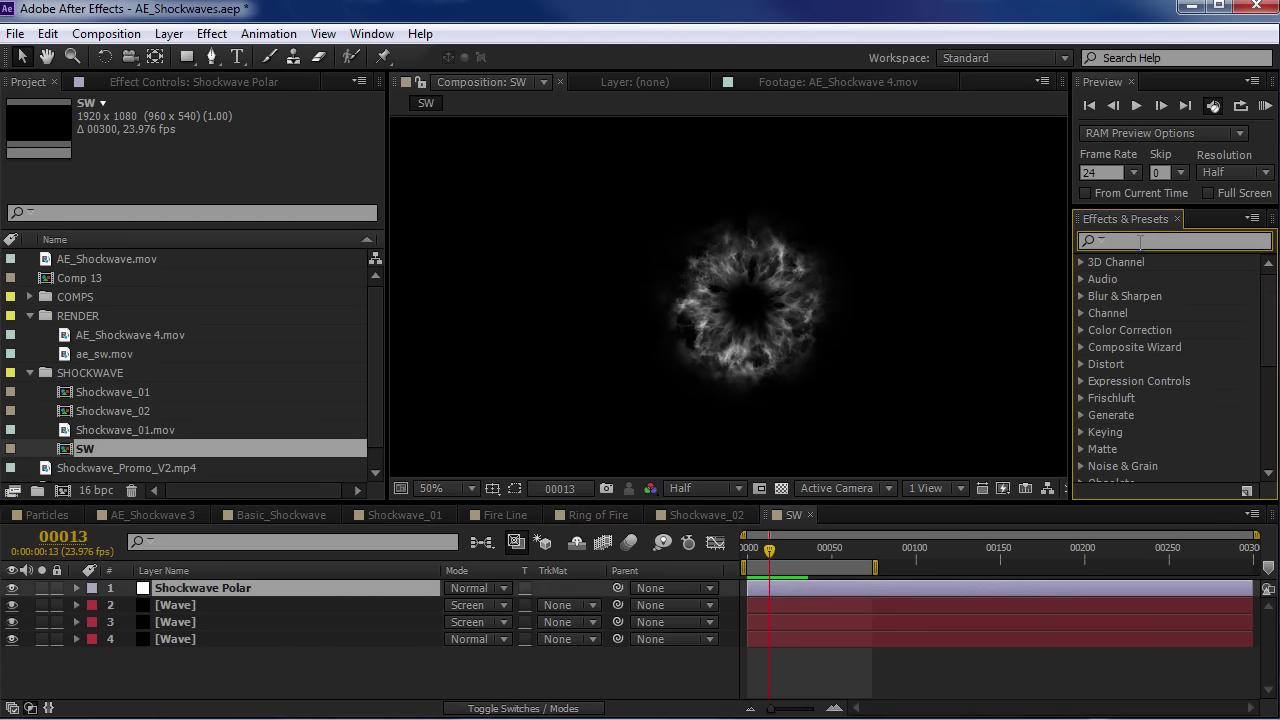
type("vibra")
left_click_drag(1165, 313, 520, 250)
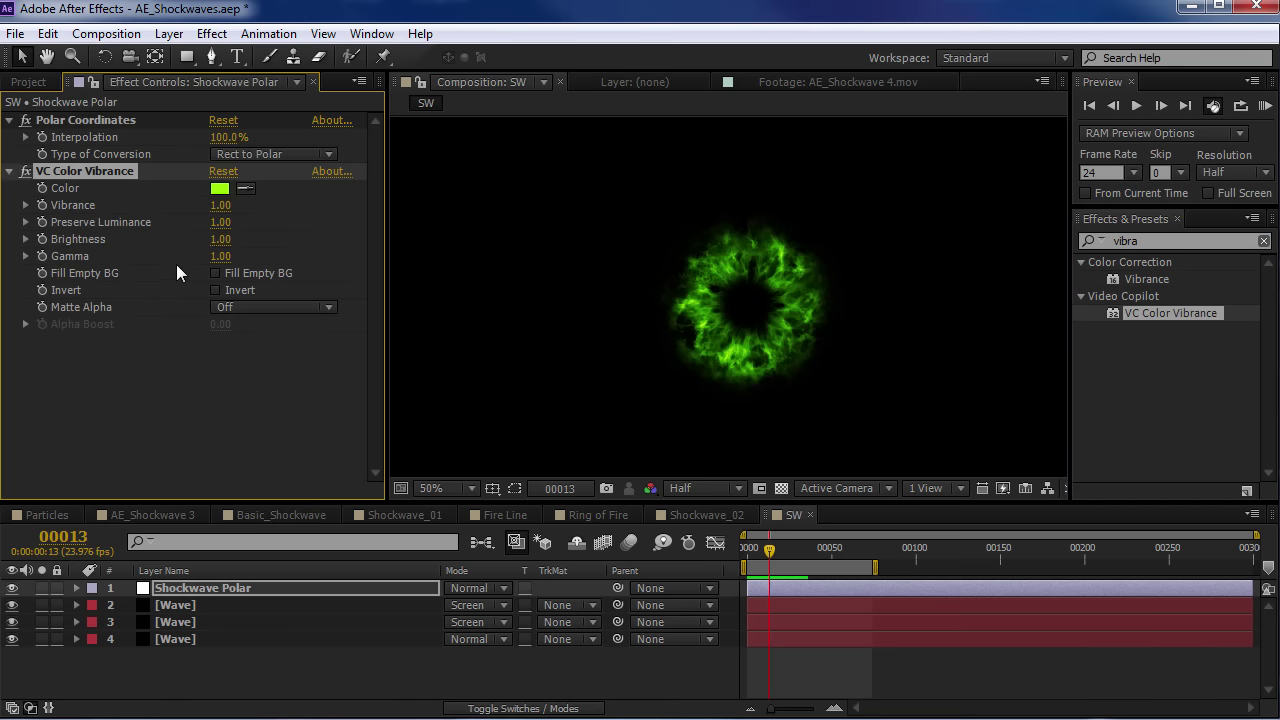
Set the VC Color Vibrance color to light blue, about 00BAFF, and its Brightness to 1.67, and preview the tinted ring full-size
left_click(216, 190)
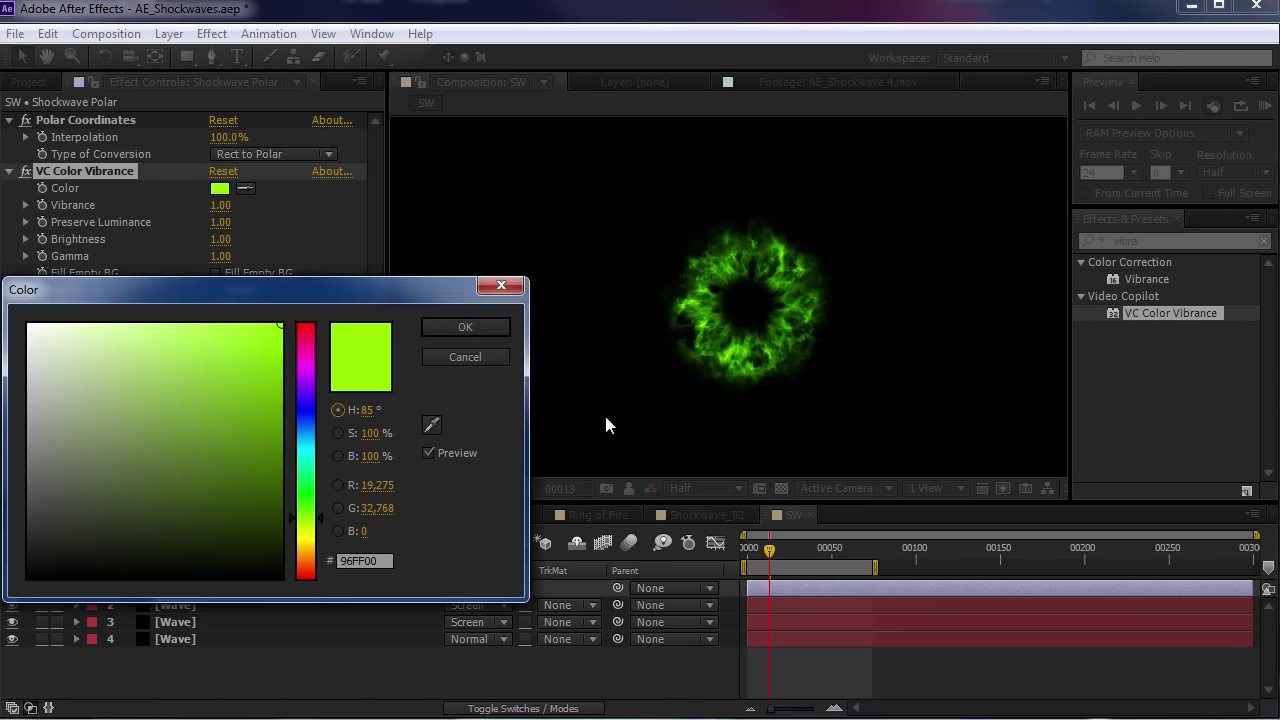
left_click_drag(306, 439, 303, 440)
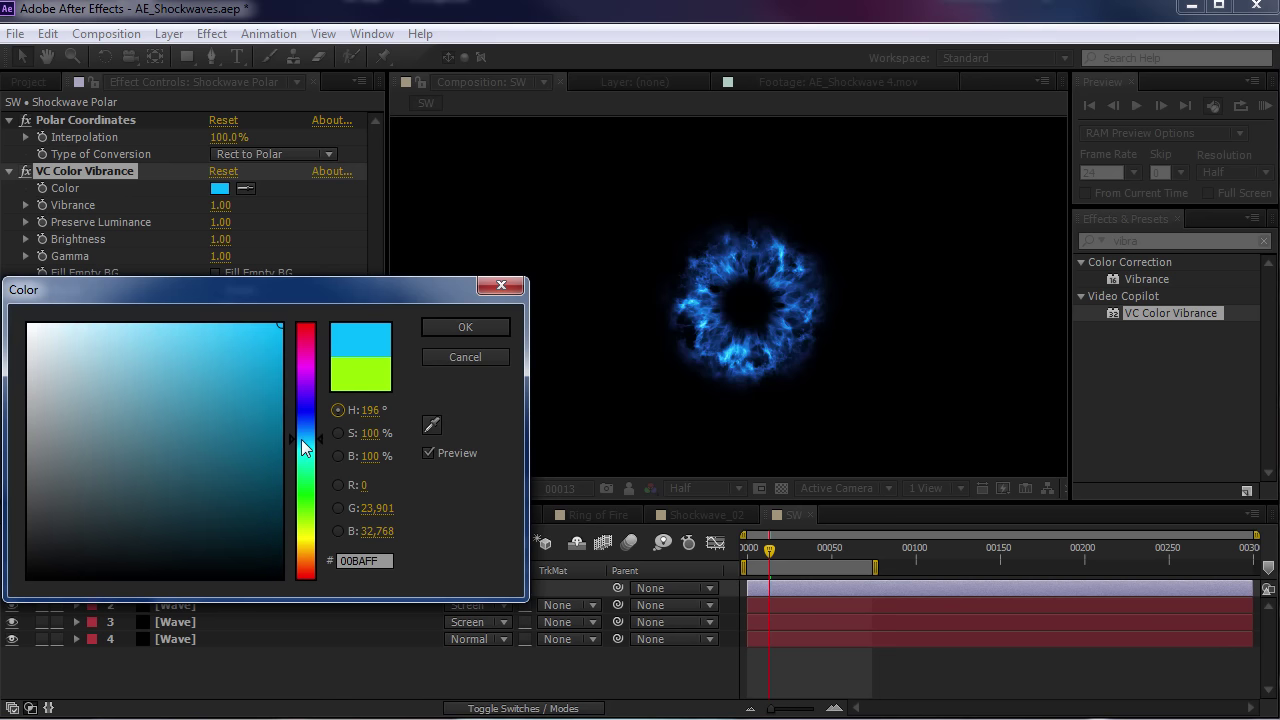
key("Return")
left_click_drag(217, 247, 282, 230)
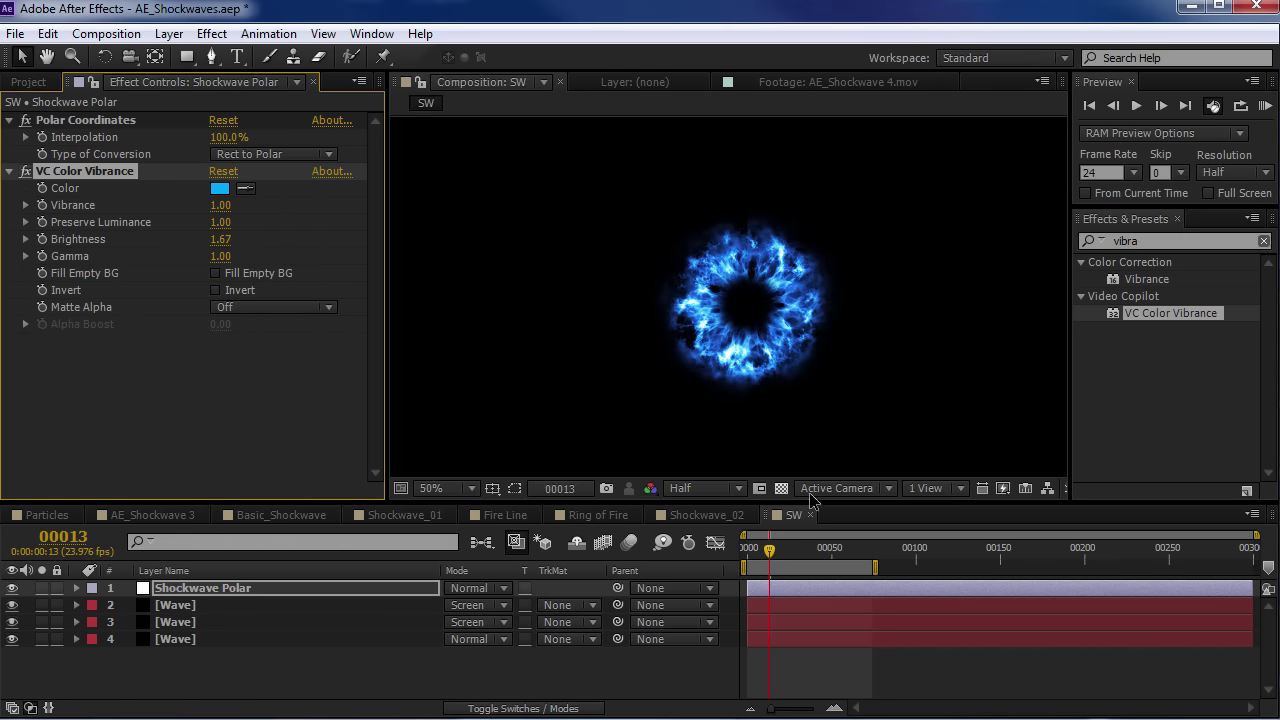
key("KP_0")
key("grave")
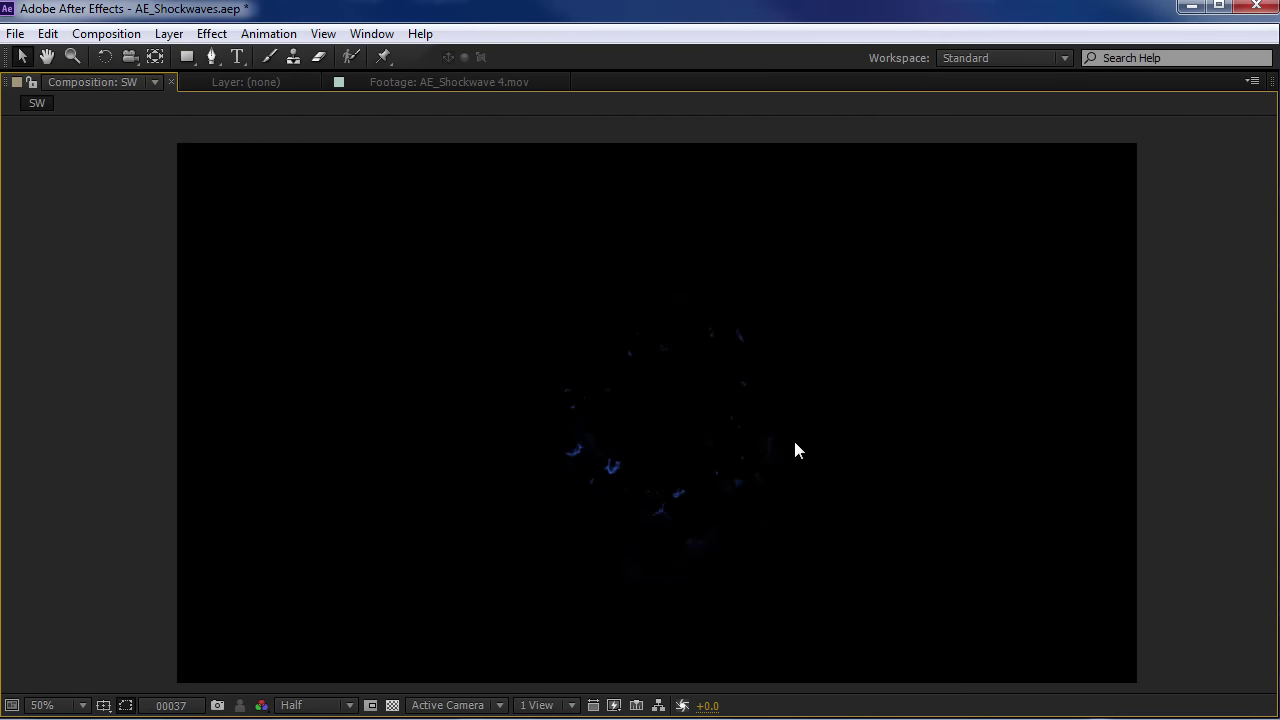
key("grave")
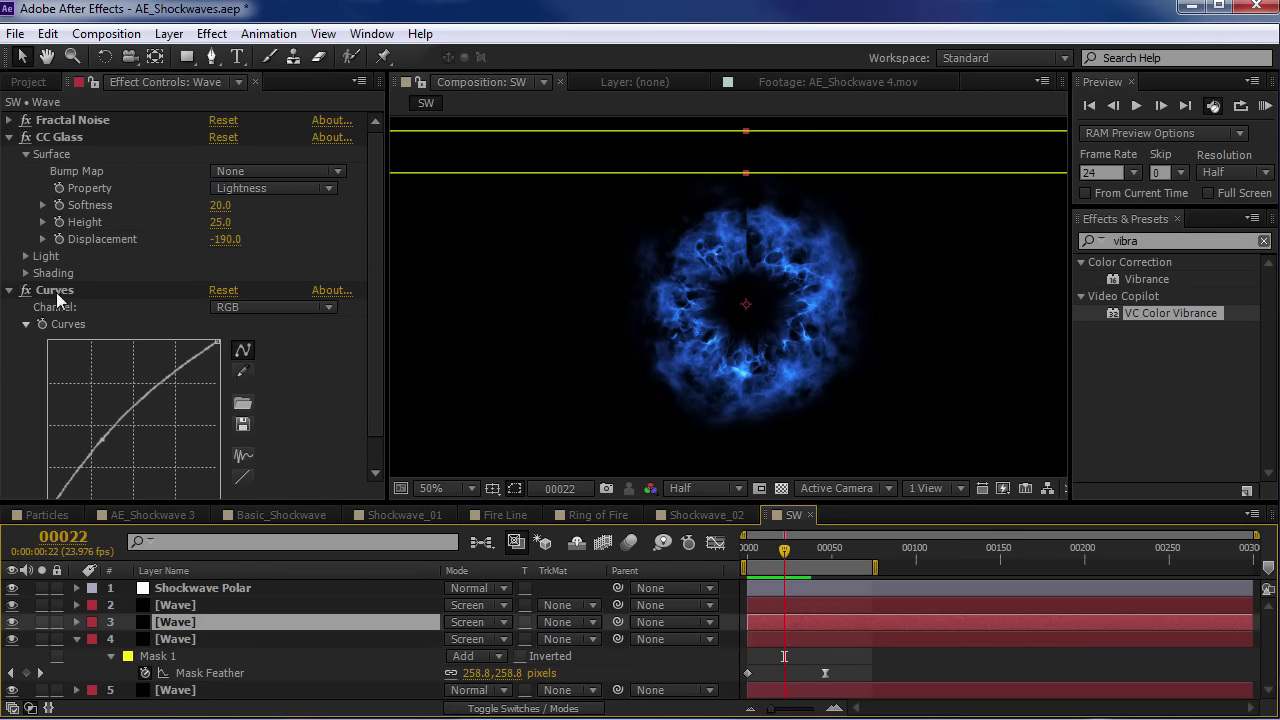
Set the CC Glass Height of the second Wave layer from the top to 47 and fine-tune its Curves point
left_click_drag(786, 558, 794, 556)
scroll(717, 277, "up", 1)
left_click_drag(617, 216, 591, 151)
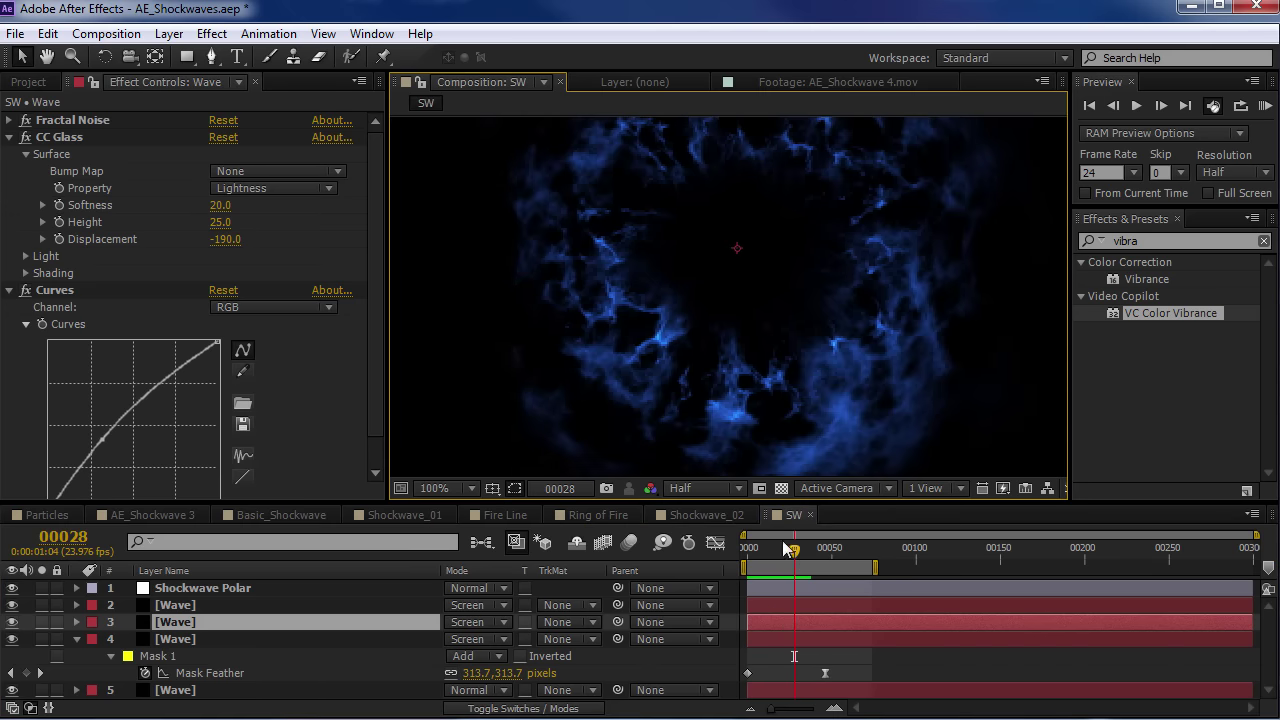
left_click(787, 549)
left_click_drag(218, 230, 233, 219)
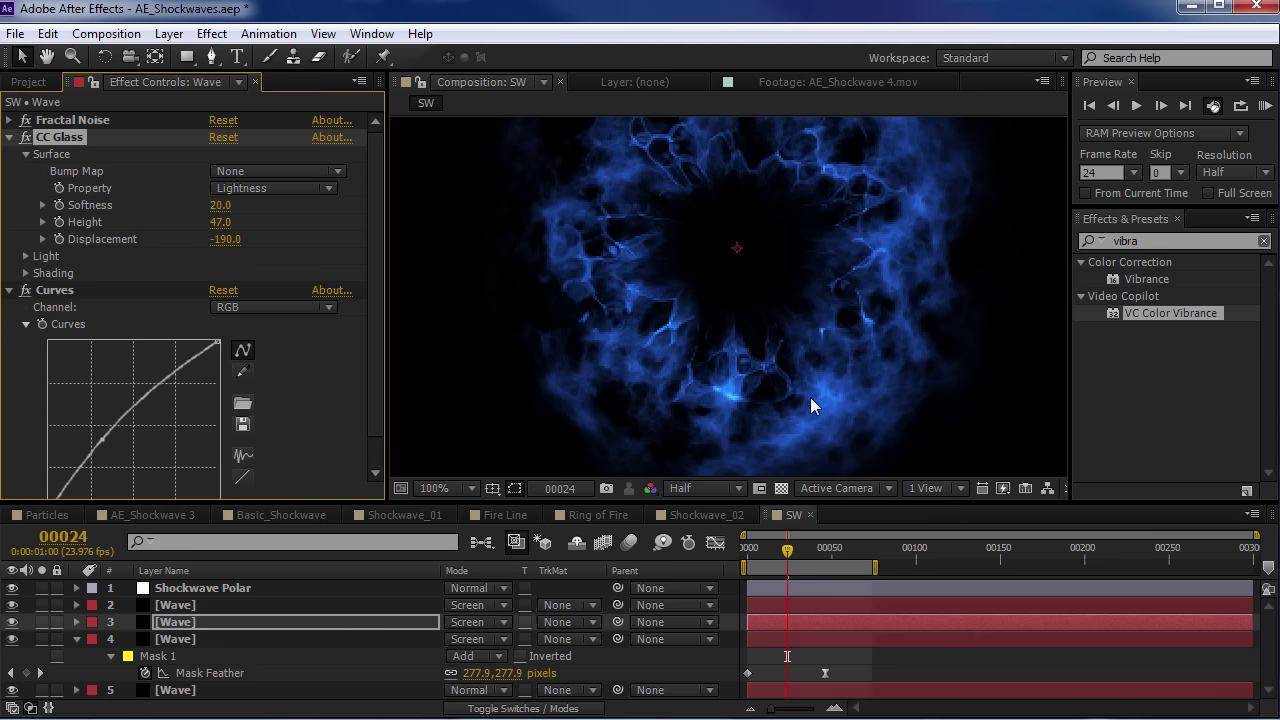
left_click_drag(101, 438, 100, 441)
Turn off VC Color Vibrance on the Shockwave Polar layer and preview the uncolored ring
left_click(226, 592)
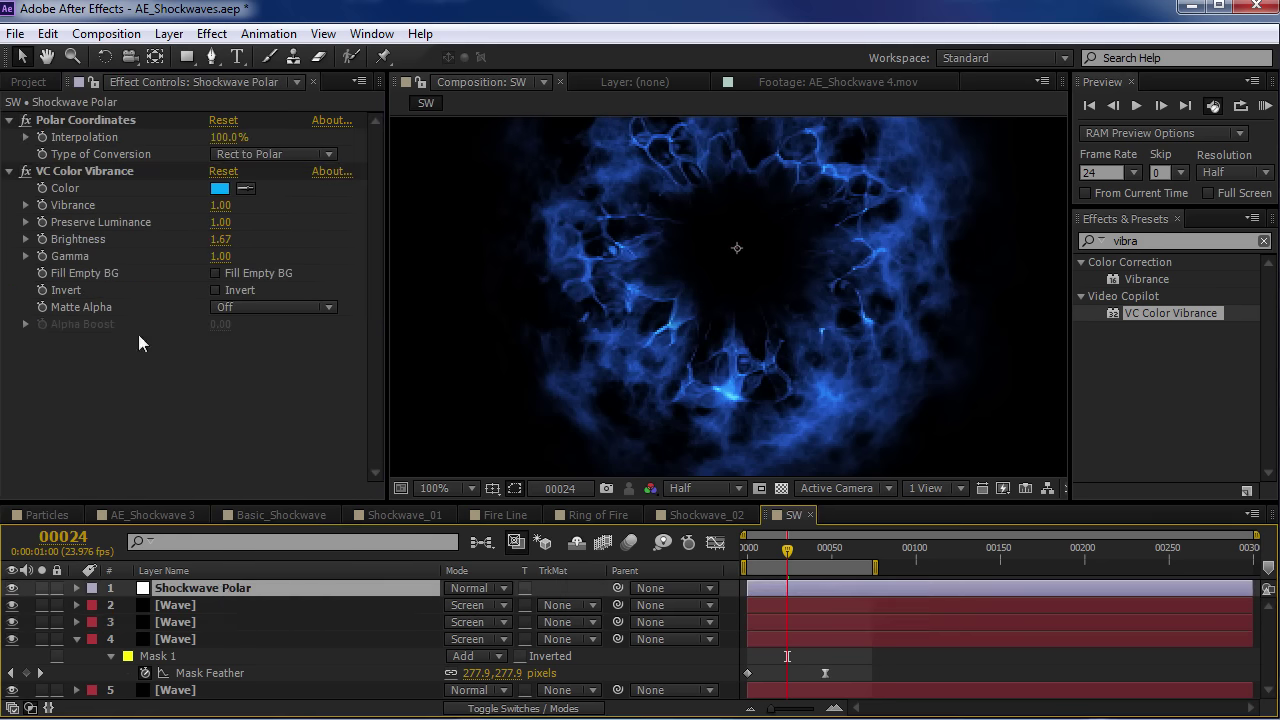
left_click(36, 172)
left_click(26, 172)
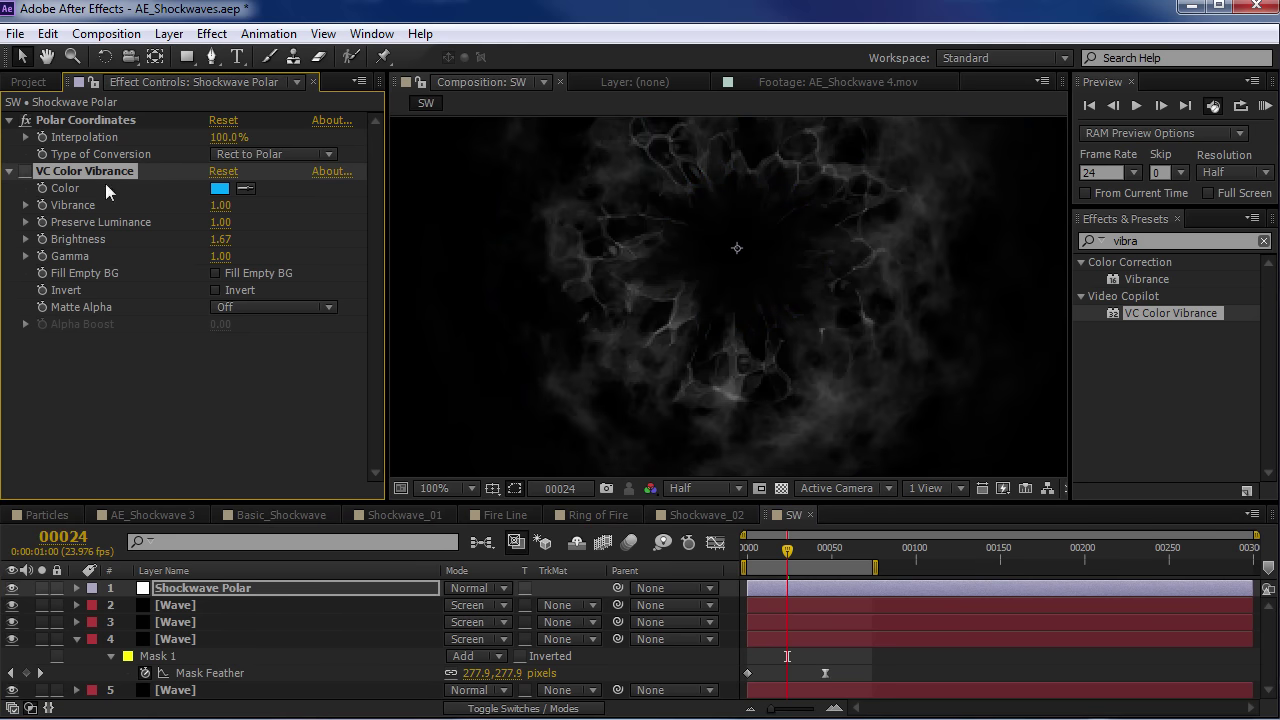
key("comma")
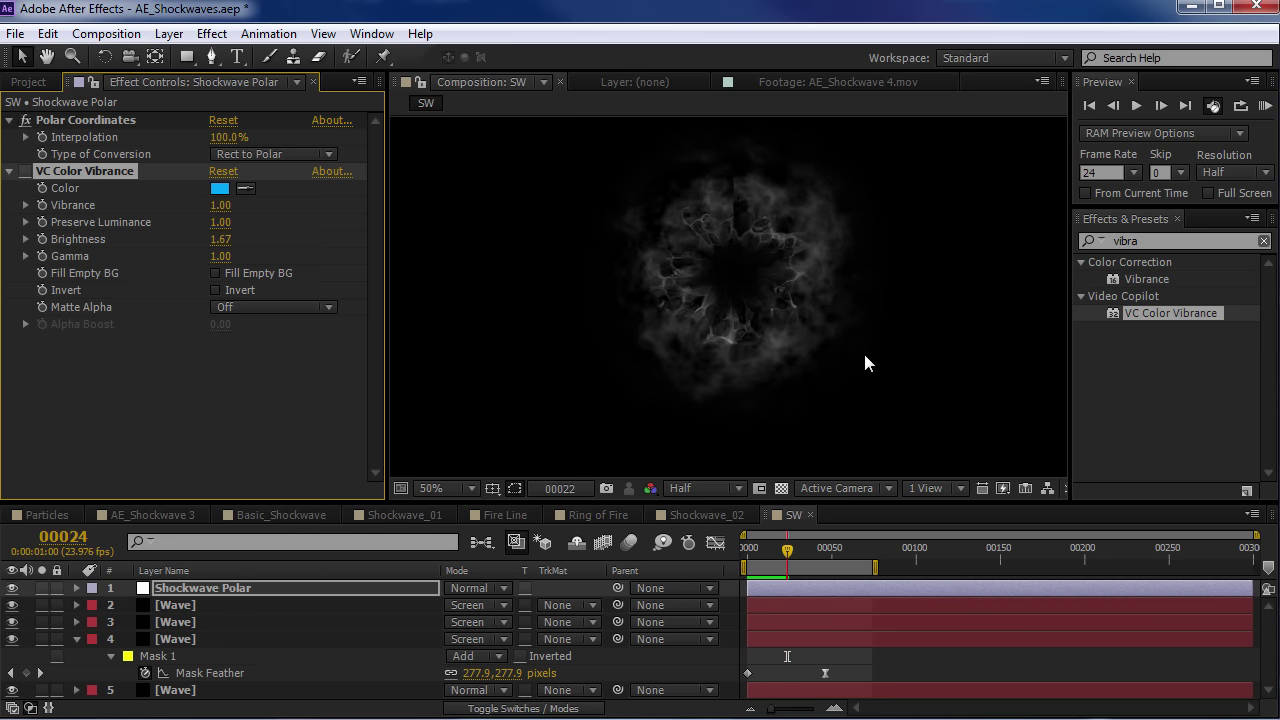
key("space")
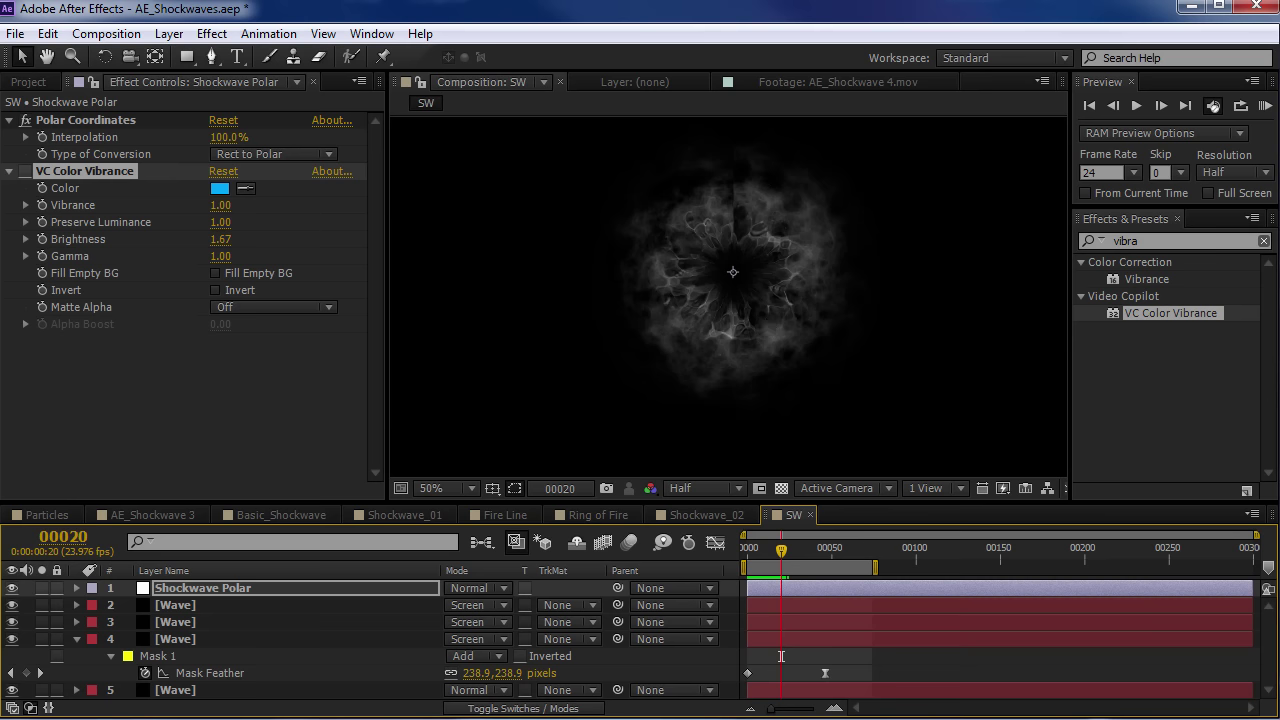
Examine the ring's upper edge up close between frames 10 and 20 for a visible seam
left_click_drag(792, 553, 764, 554)
key("space")
scroll(746, 286, "up", 2)
left_click_drag(726, 314, 734, 363)
key("v")
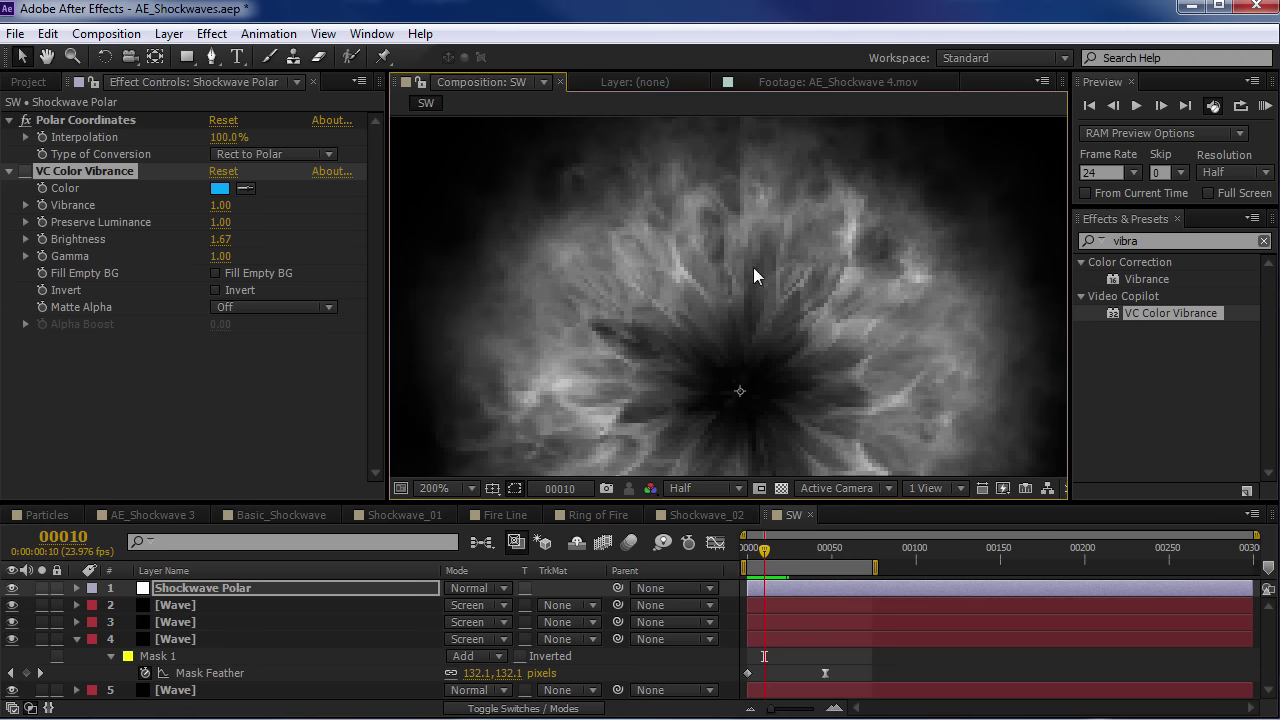
left_click(770, 563)
key("h")
scroll(720, 210, "down", 2)
left_click_drag(707, 222, 716, 258)
key("v")
left_click(784, 553)
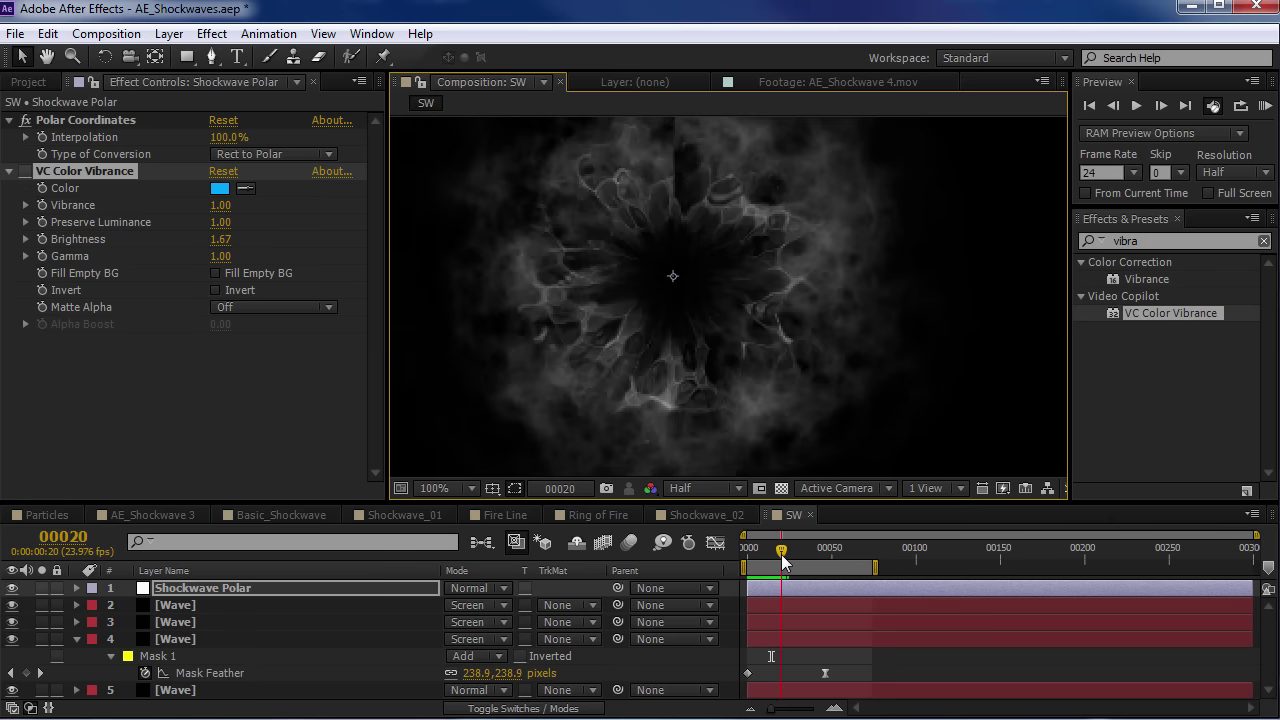
key("comma")
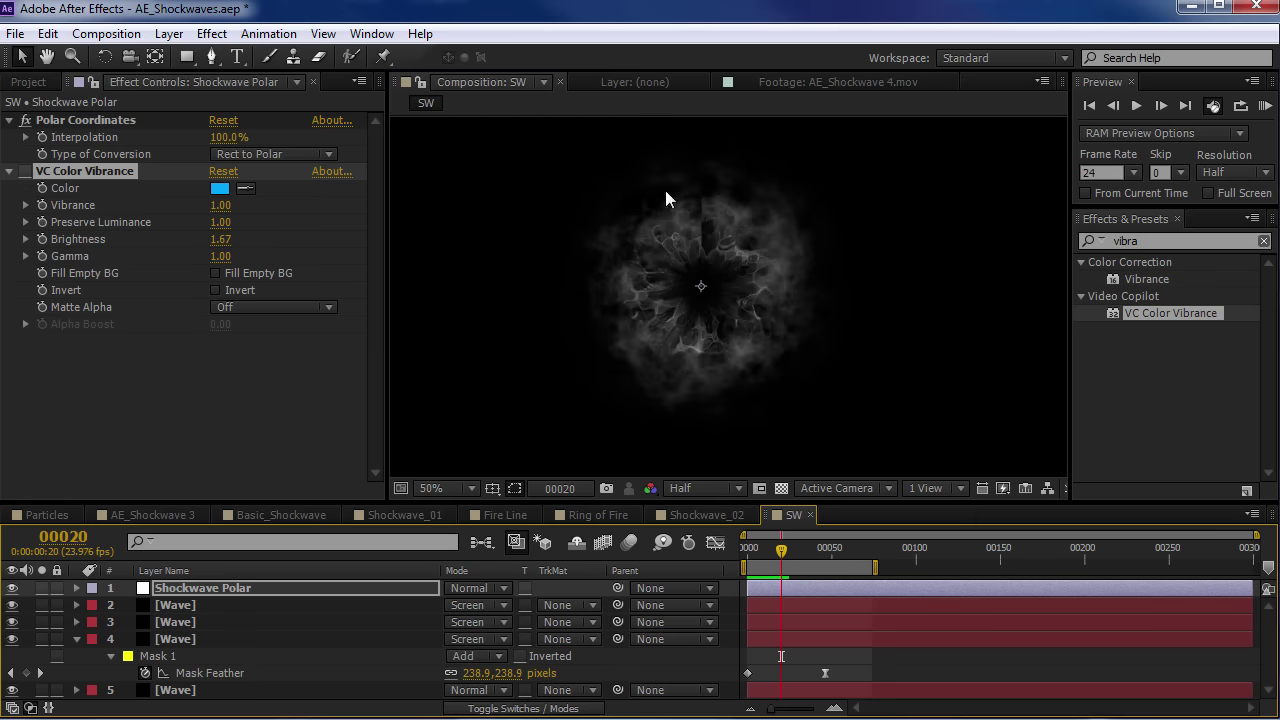
Collapse the open Wave layer, hide the Shockwave Polar layer and create a new adjustment layer above it
left_click(76, 639)
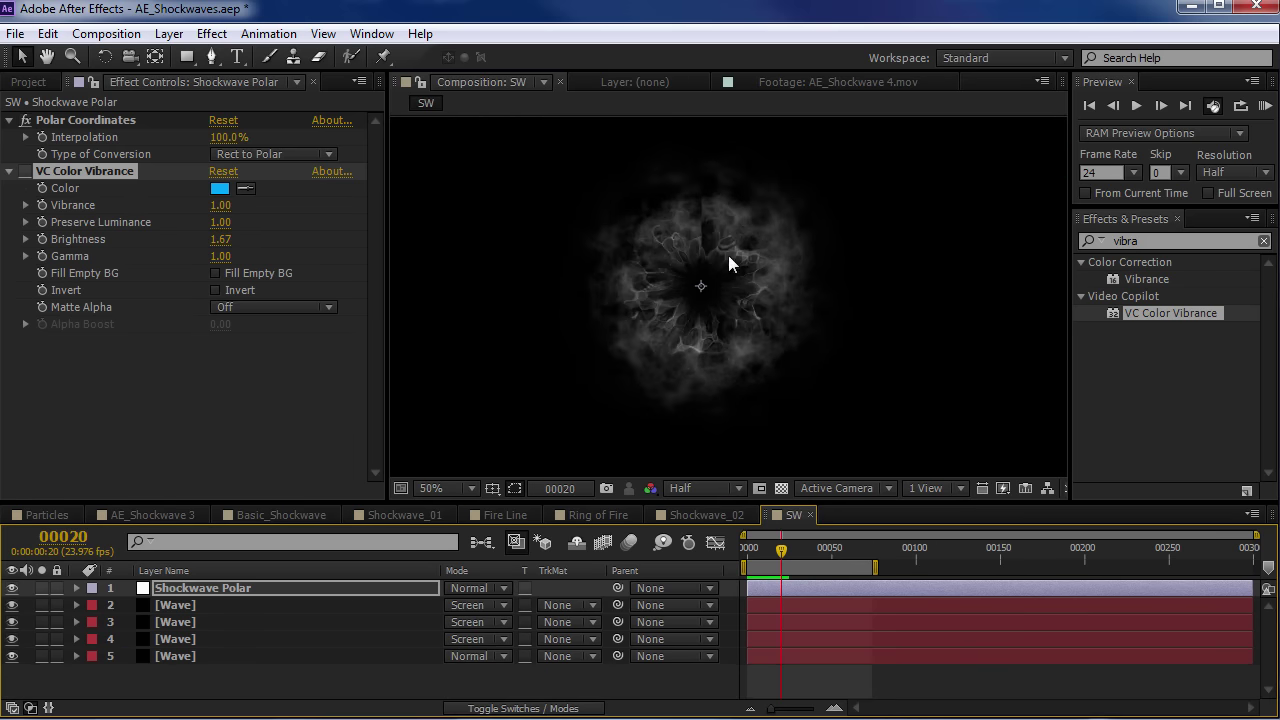
key("comma")
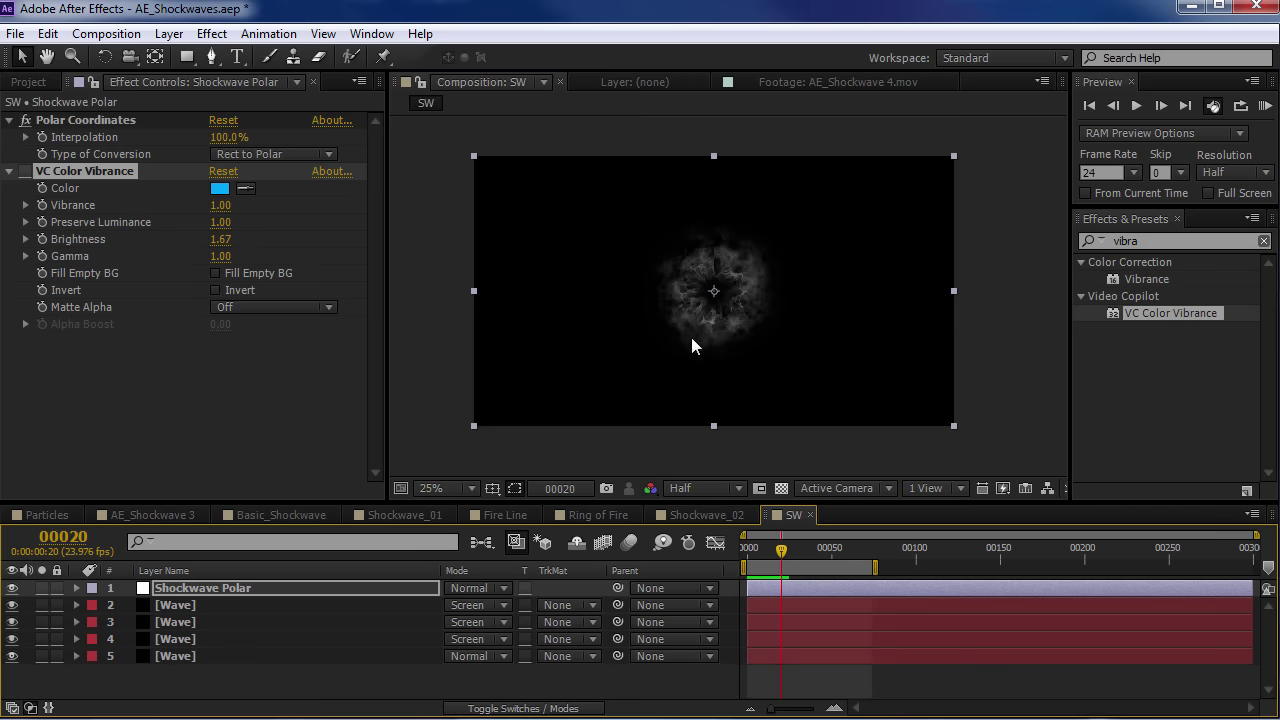
left_click(12, 589)
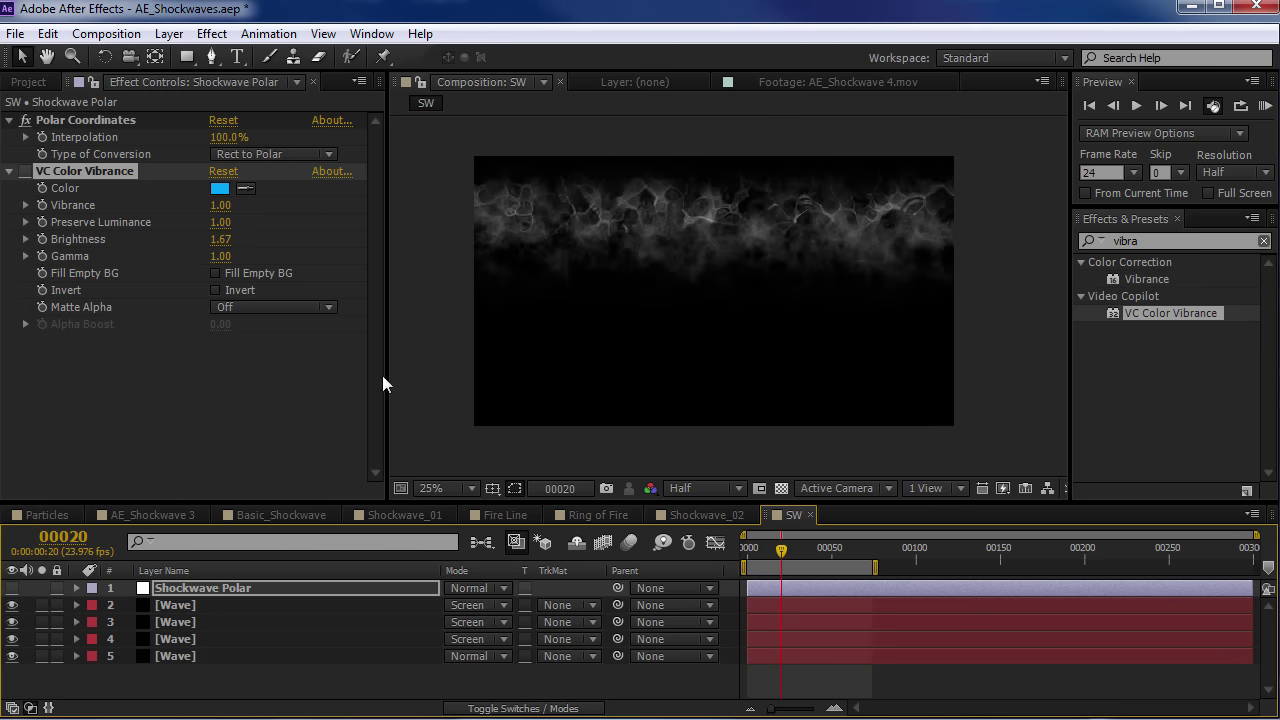
left_click(168, 33)
mouse_move(190, 58)
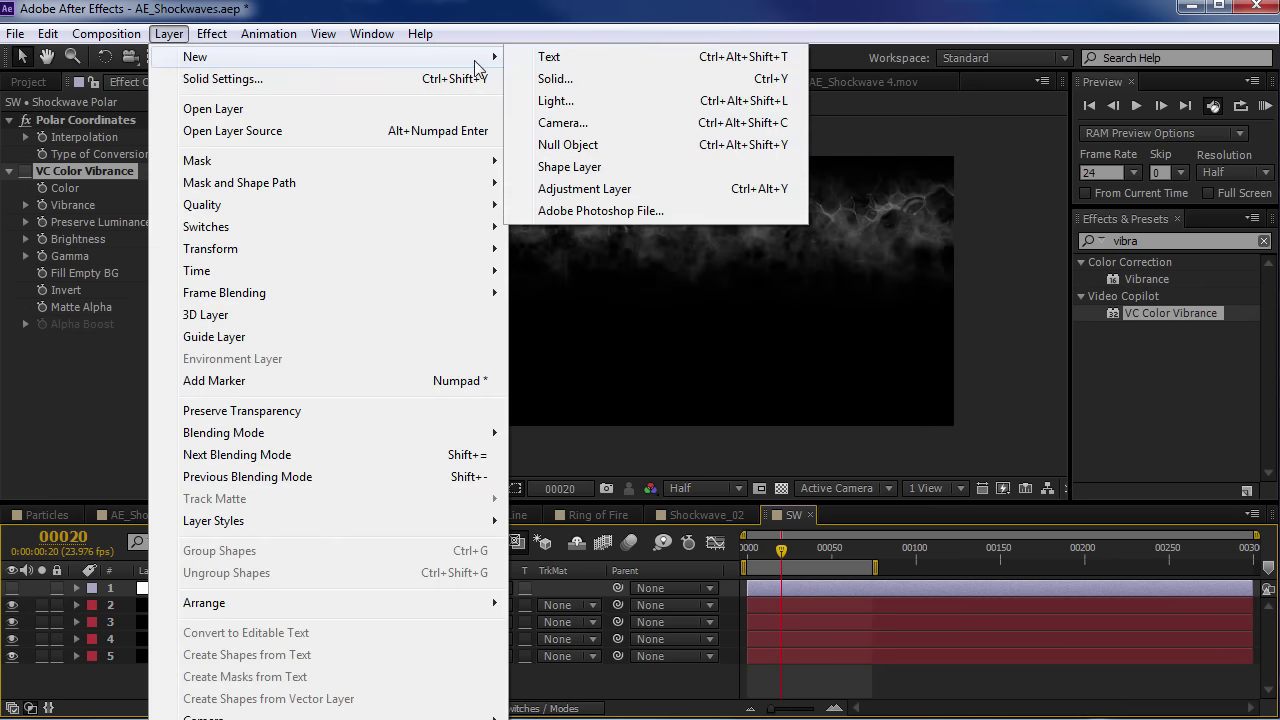
left_click(557, 191)
Apply the Offset effect to the new adjustment layer with Shift Center To at 1918, 540 and inspect the central seam at frame 14
left_click(1174, 243)
type("off")
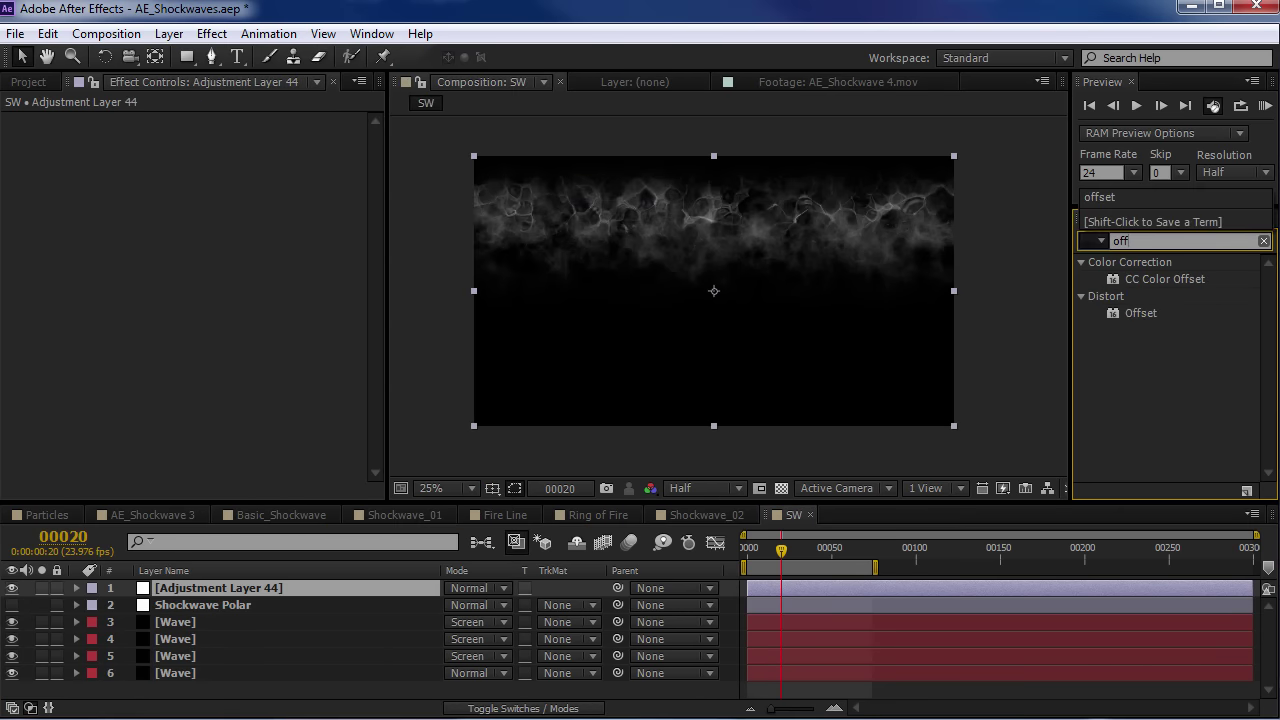
left_click_drag(1120, 318, 213, 592)
left_click_drag(250, 137, 1198, 133)
key("h")
scroll(748, 206, "up", 2)
left_click_drag(744, 207, 760, 346)
key("v")
mouse_move(785, 558)
left_mouse_down()
mouse_move(755, 565)
mouse_move(772, 565)
left_mouse_up()
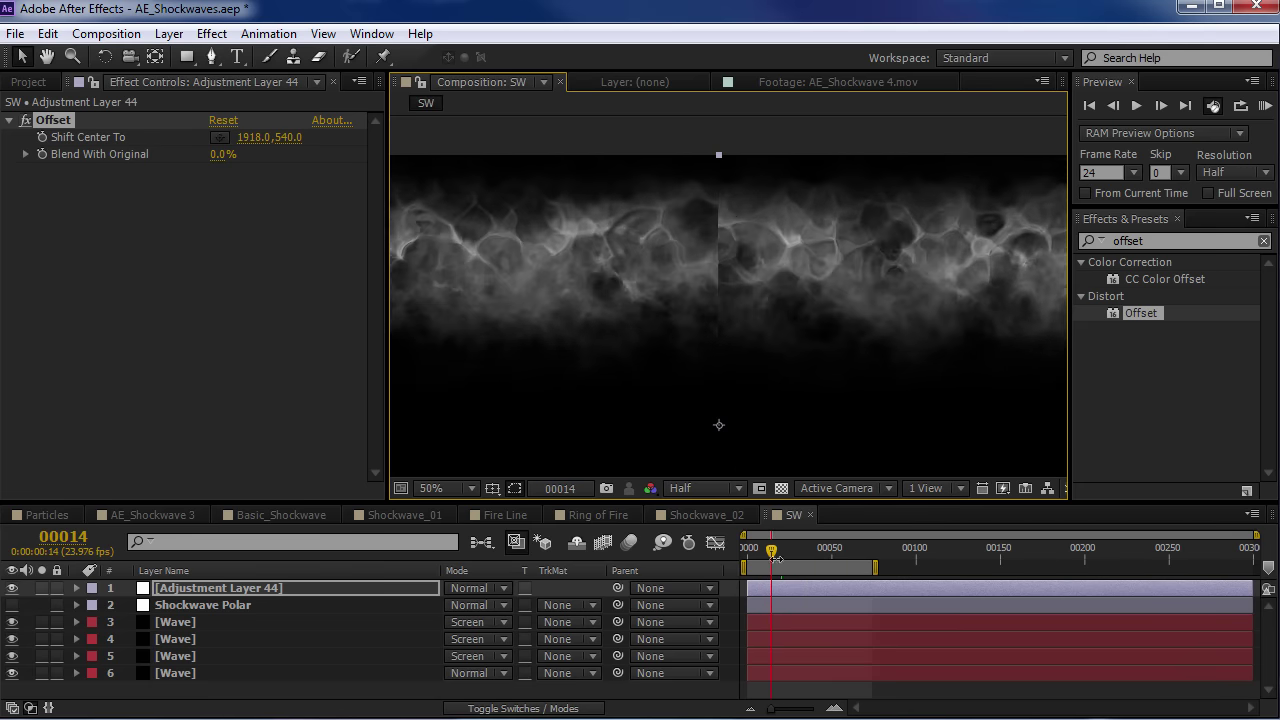
Draw a tall rectangular mask on the adjustment layer around the central seam, extending above and below the frame
left_click(186, 57)
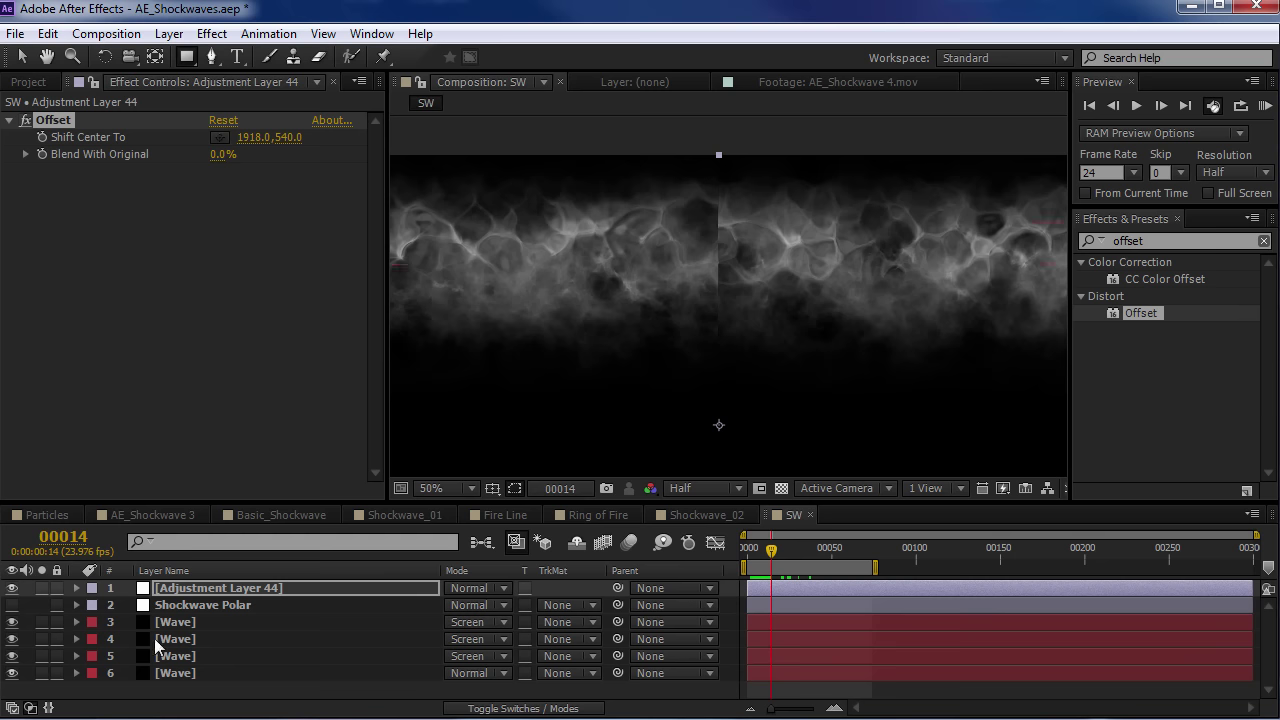
left_click(211, 592)
scroll(600, 340, "down", 2)
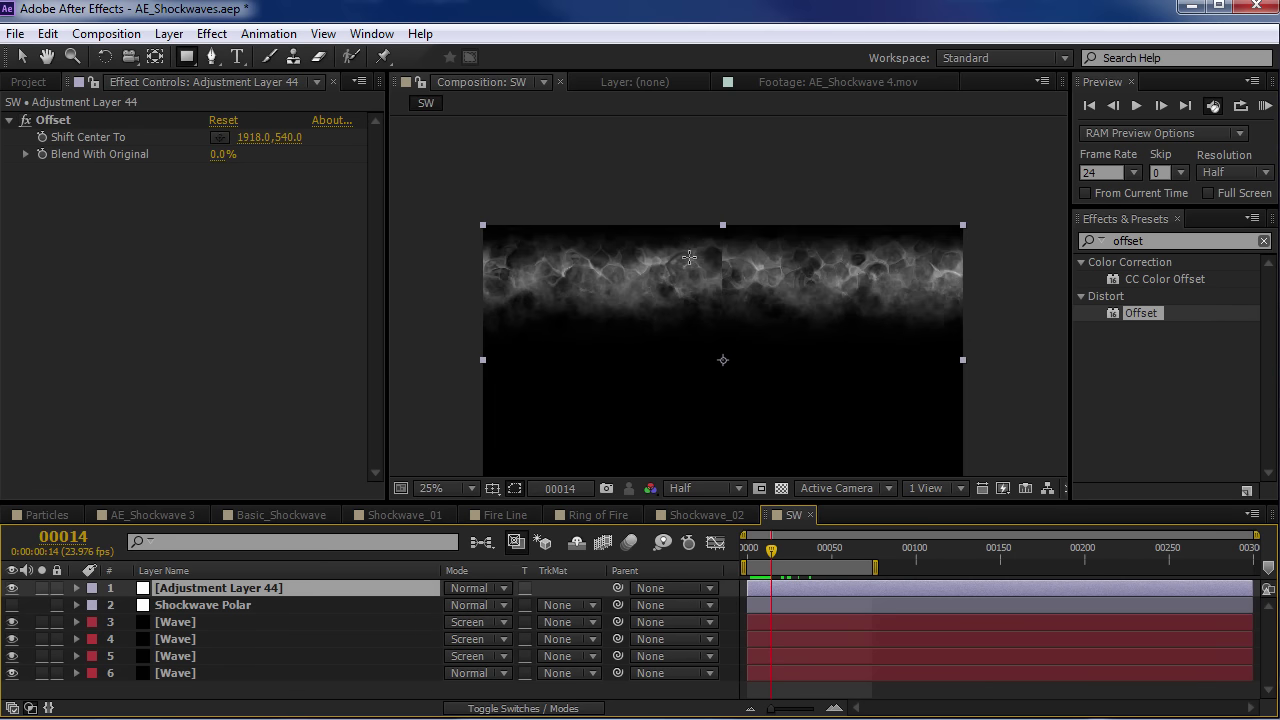
left_click_drag(660, 247, 640, 178)
left_click_drag(665, 129, 743, 448)
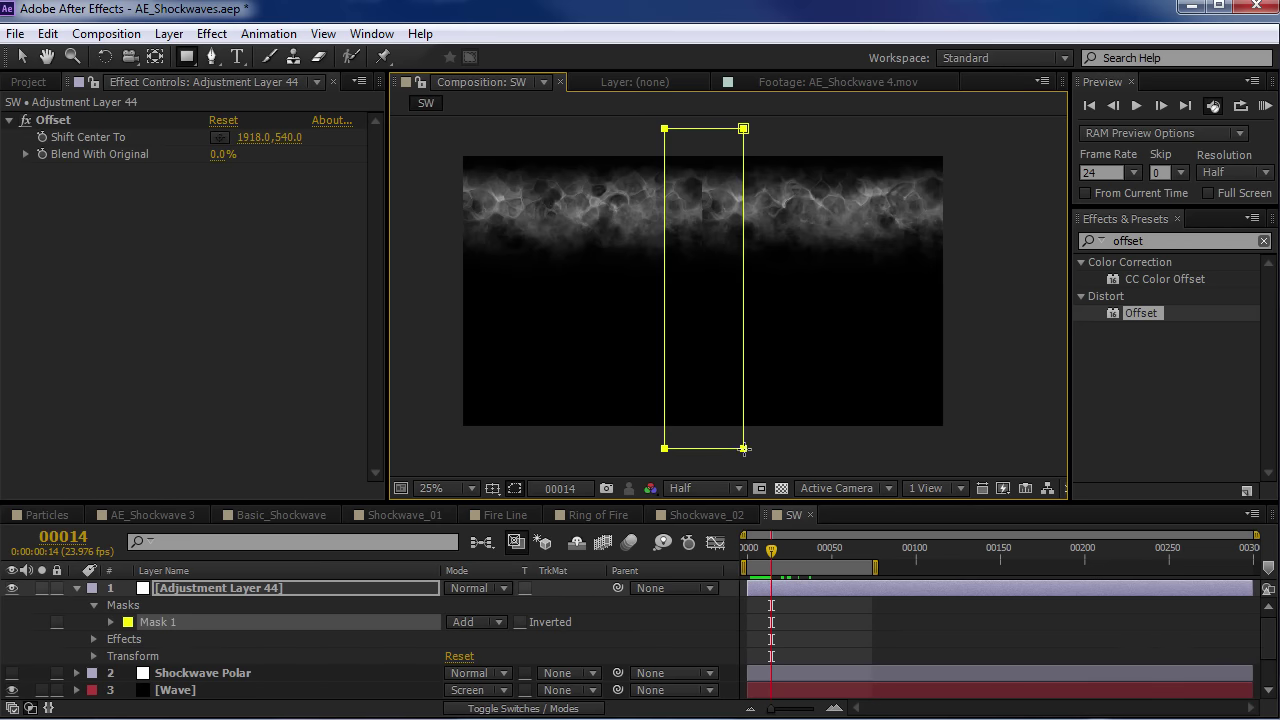
scroll(737, 203, "up", 2)
left_click_drag(737, 203, 723, 429)
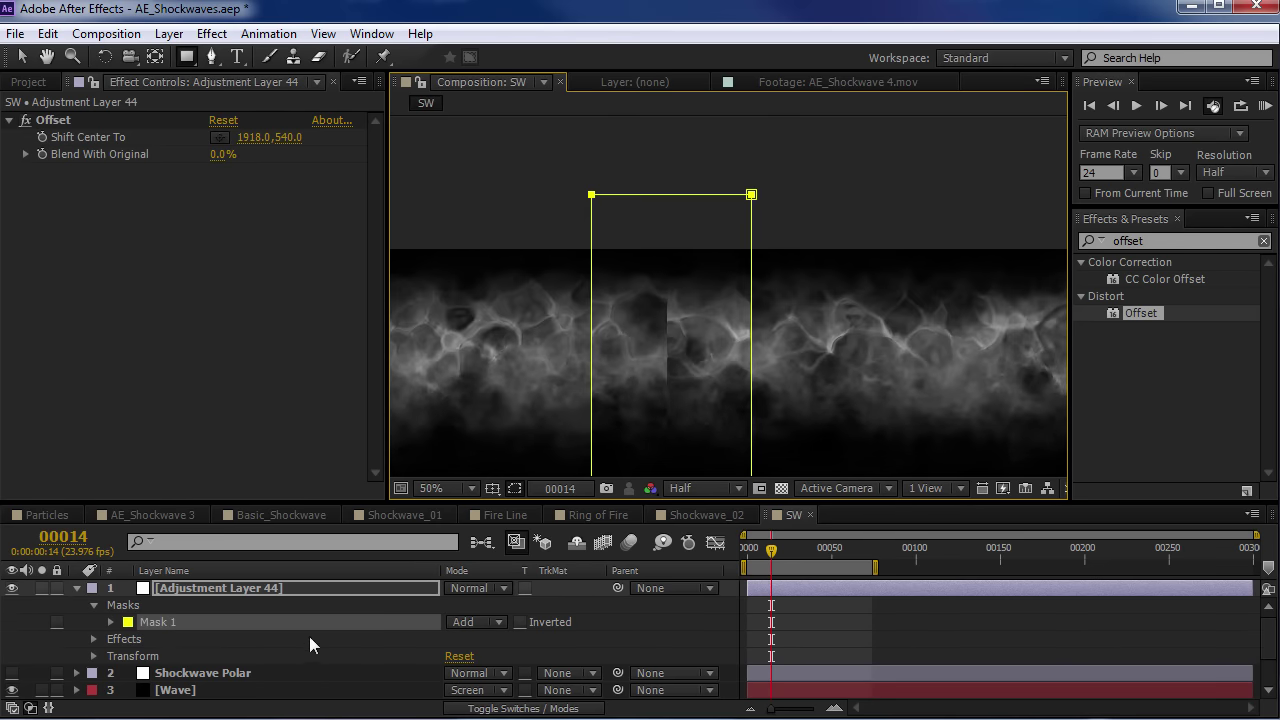
Set the adjustment layer's mask mode to Subtract and its Mask Feather to 96 pixels
left_click(476, 623)
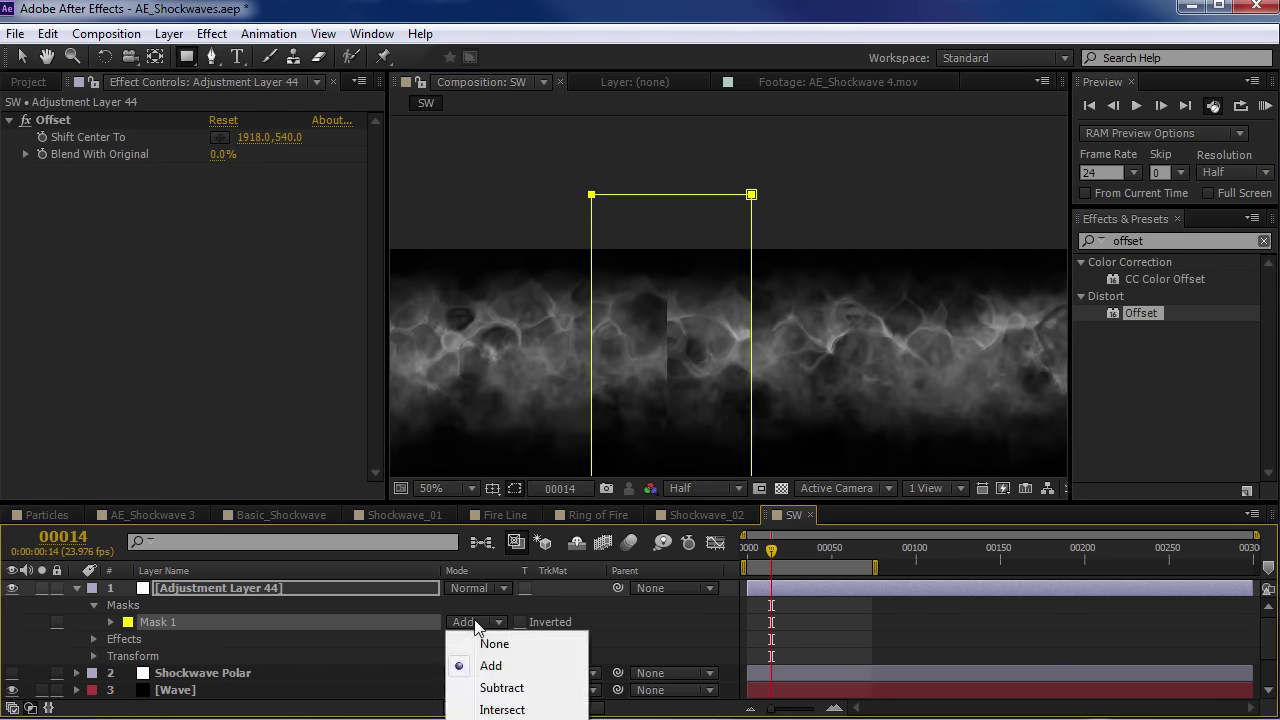
left_click(500, 690)
key("f")
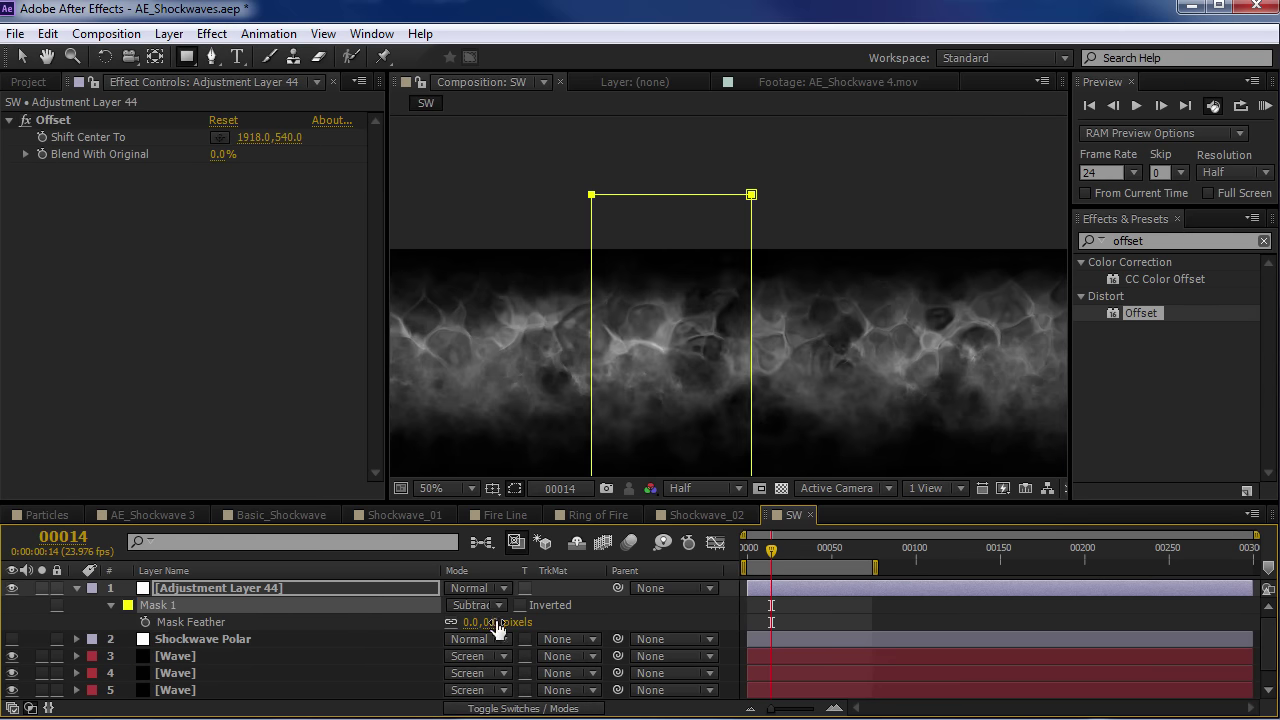
left_click(512, 488)
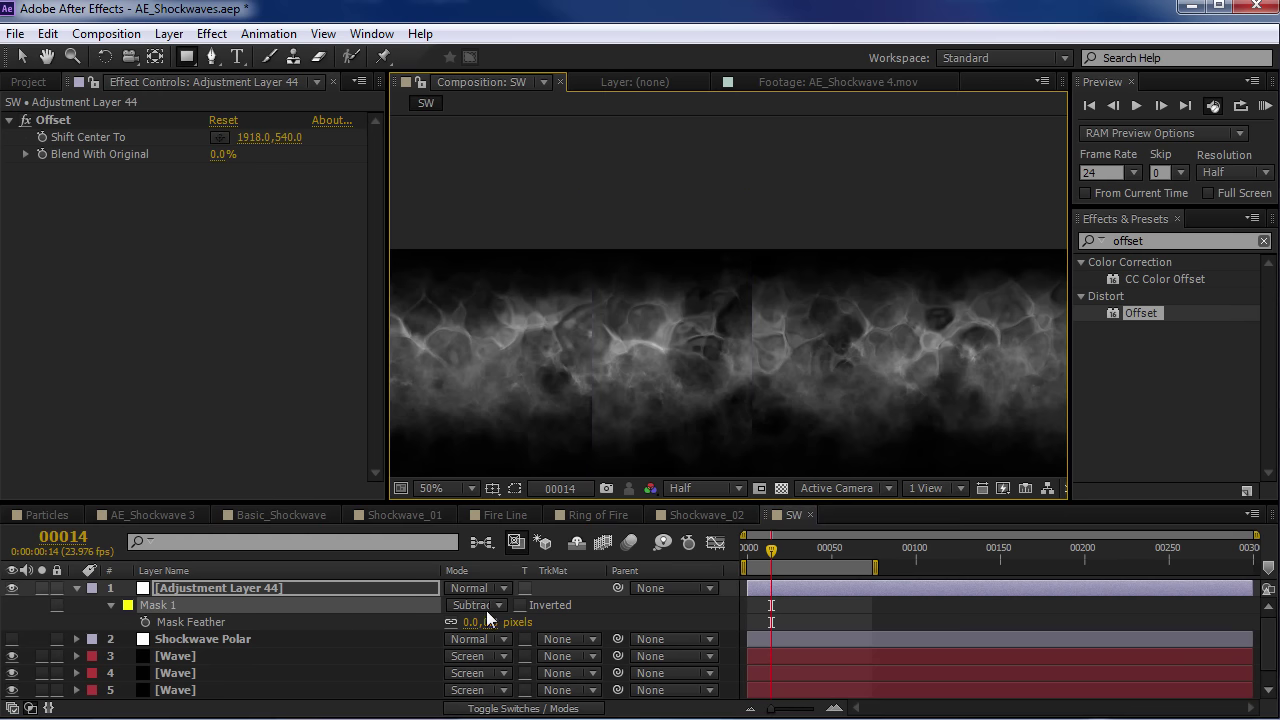
left_click_drag(487, 623, 578, 622)
scroll(674, 293, "down", 1)
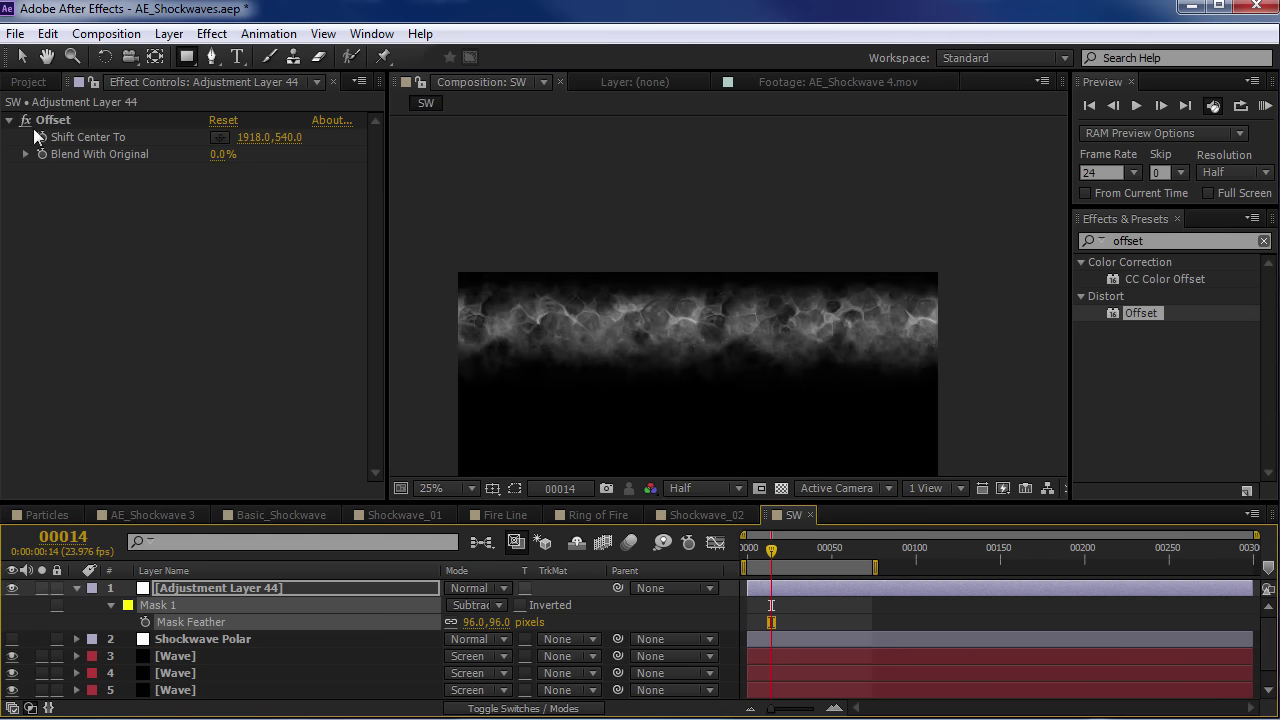
Compare the noise strip with the adjustment layer hidden and shown, and preview the blended seam
left_click(12, 588)
left_click(11, 588)
scroll(700, 326, "up", 1)
scroll(688, 362, "down", 1)
left_click_drag(680, 410, 684, 234)
left_click_drag(726, 174, 734, 286)
key("q")
key("space")
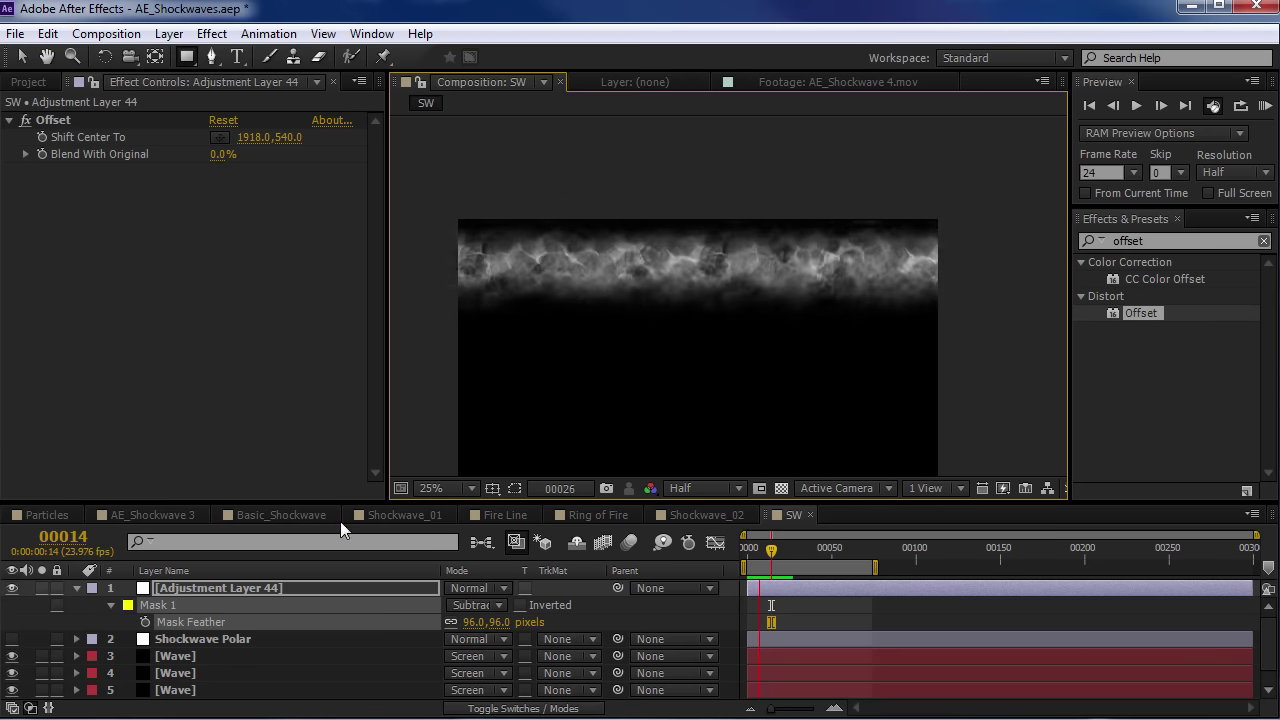
Rename the adjustment layer as Clean Edge and move it below the Shockwave Polar layer
key("space")
key("Return")
type("Clean")
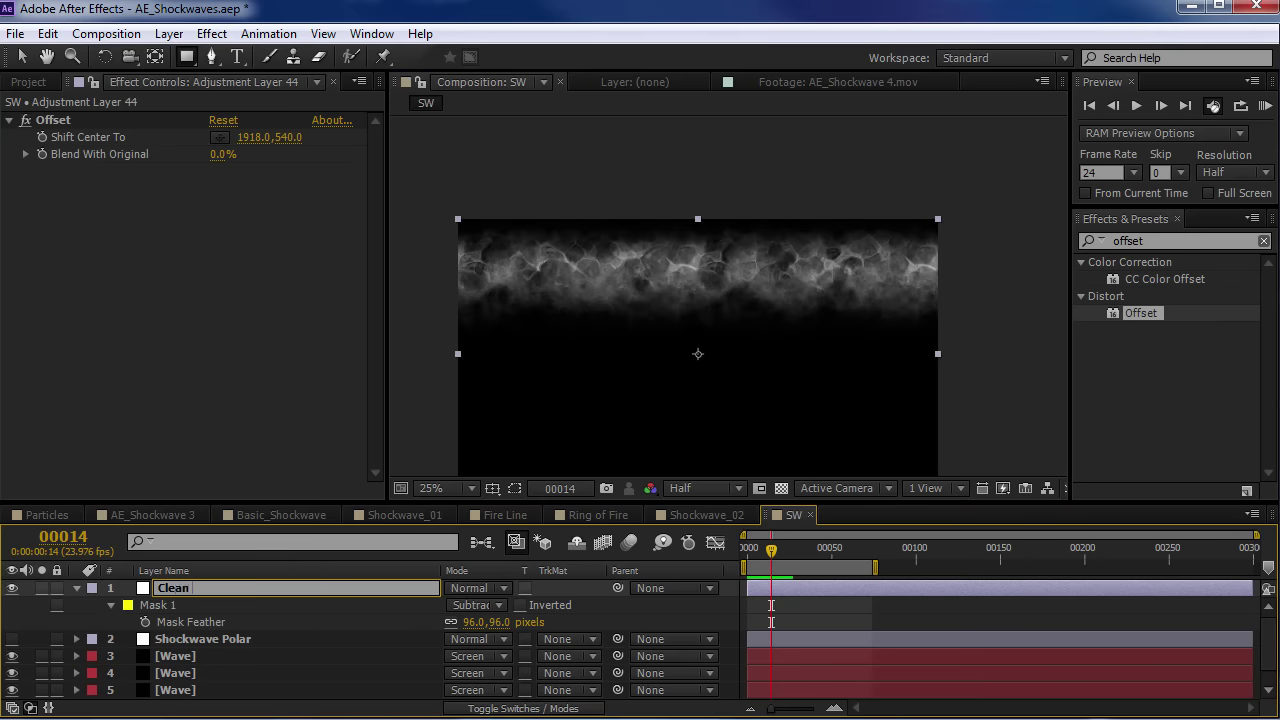
type(" Edge")
key("Return")
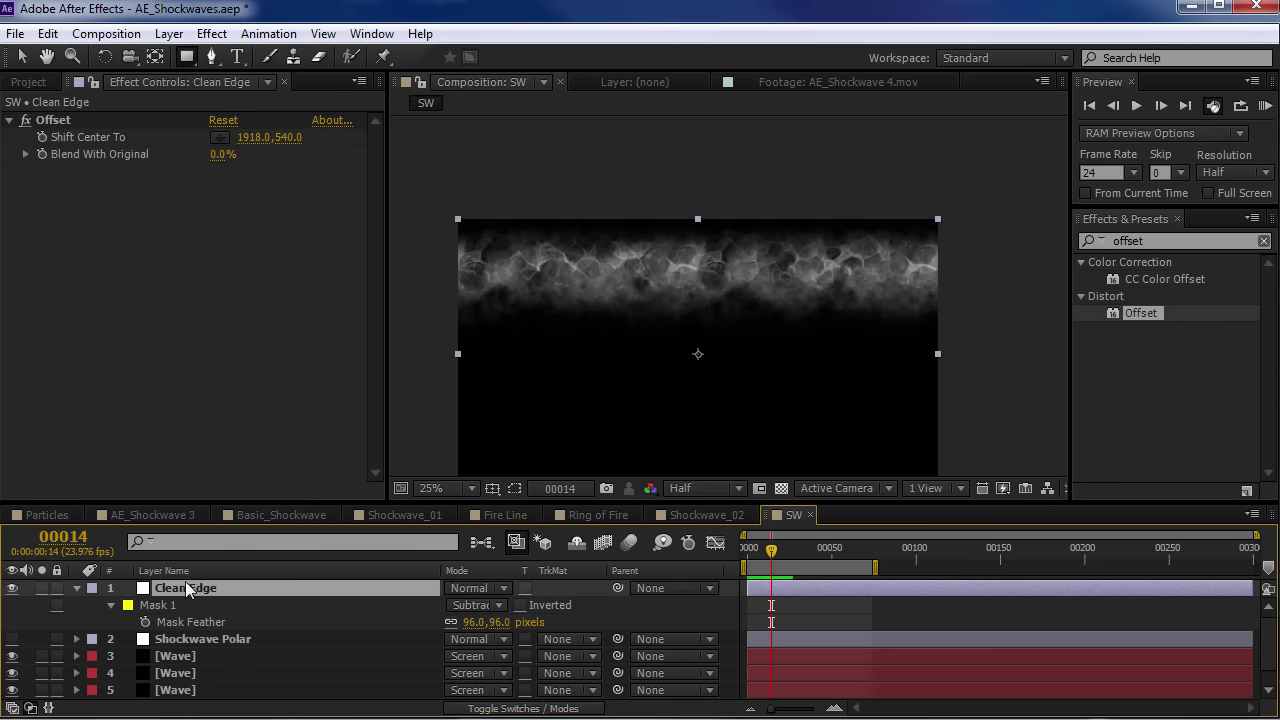
left_click(77, 588)
left_click_drag(181, 595, 181, 620)
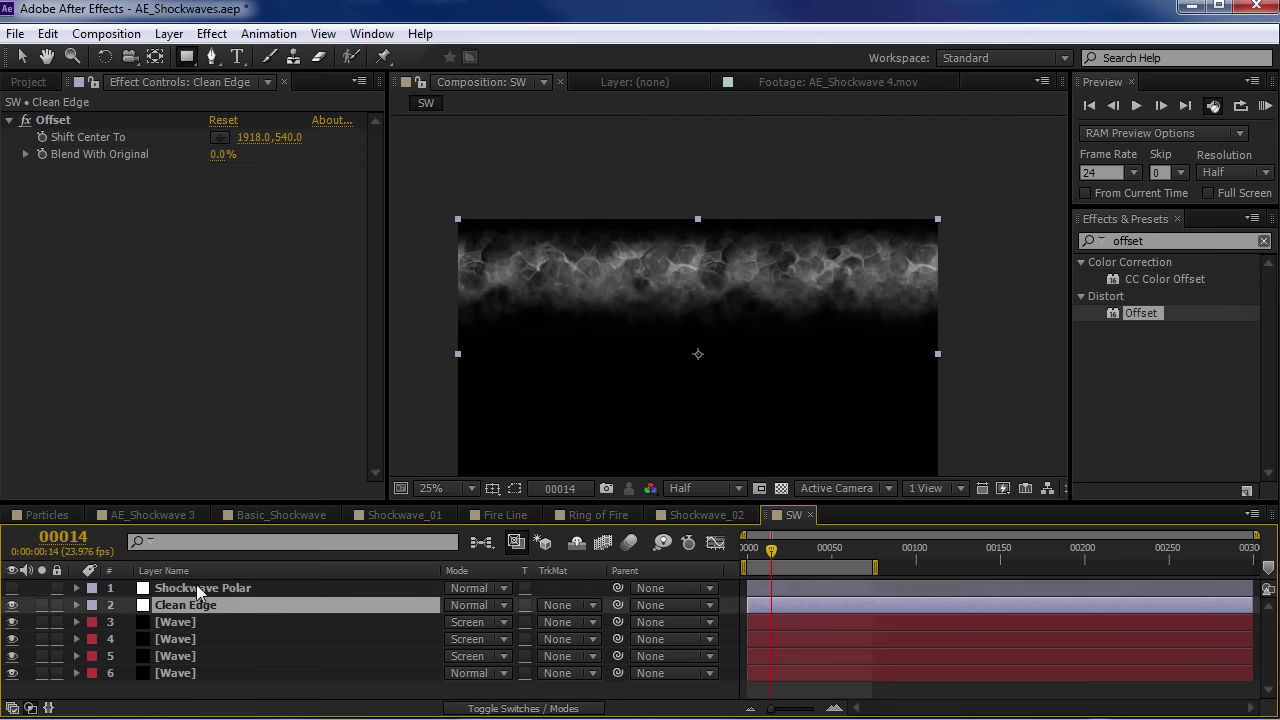
Turn on the Shockwave Polar layer's visibility and inspect the circular shockwave for a visible seam
left_click(196, 588)
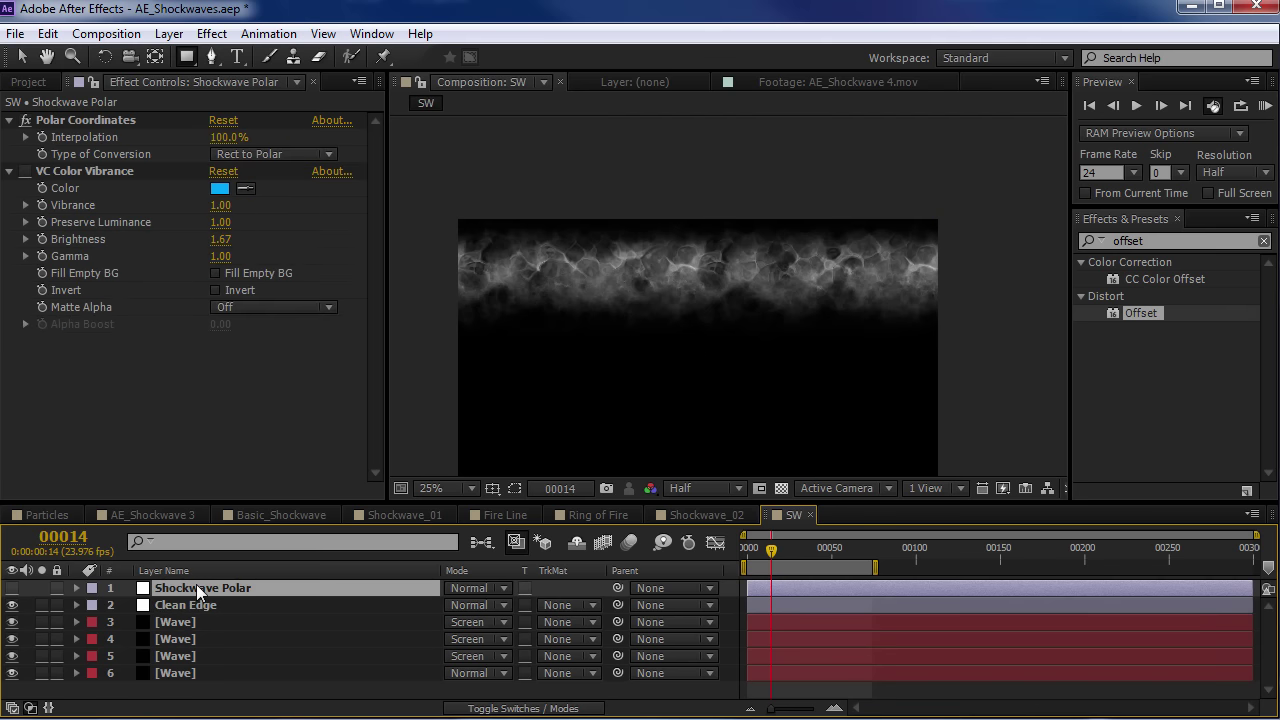
left_click(12, 588)
key("space")
scroll(704, 428, "up", 2)
left_click_drag(704, 430, 704, 382)
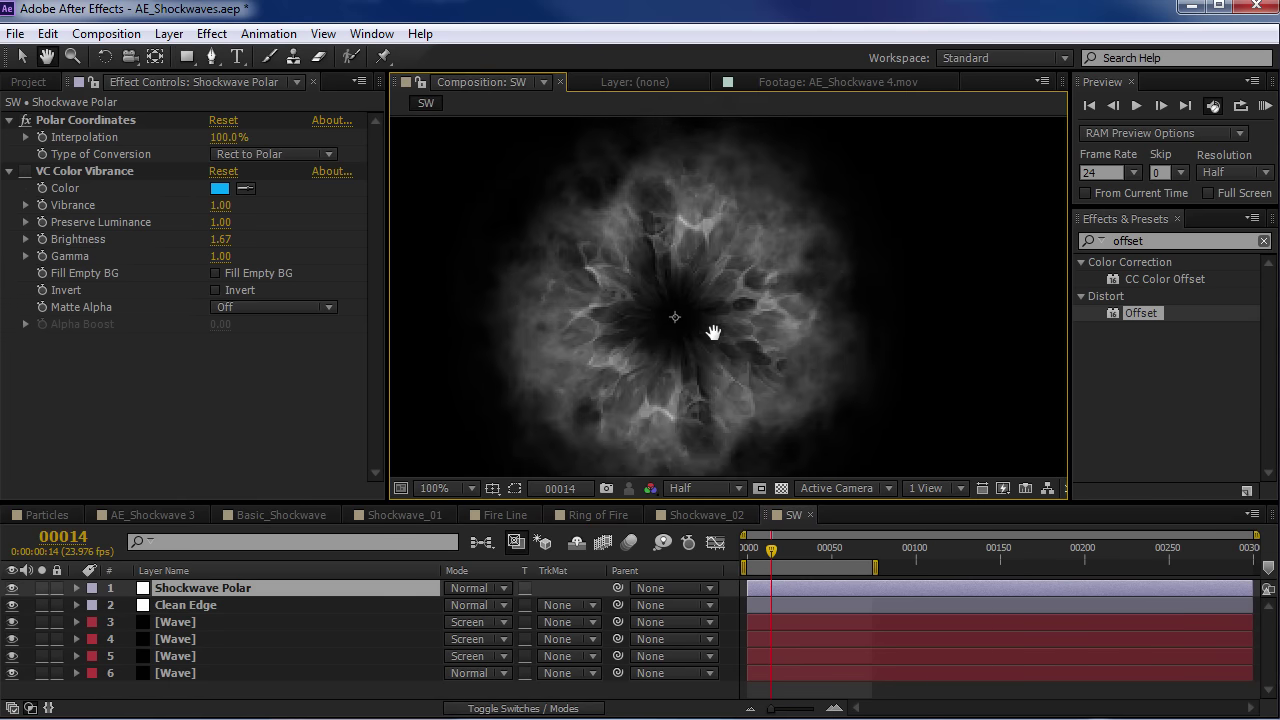
left_click_drag(713, 332, 719, 350)
key("v")
key("space")
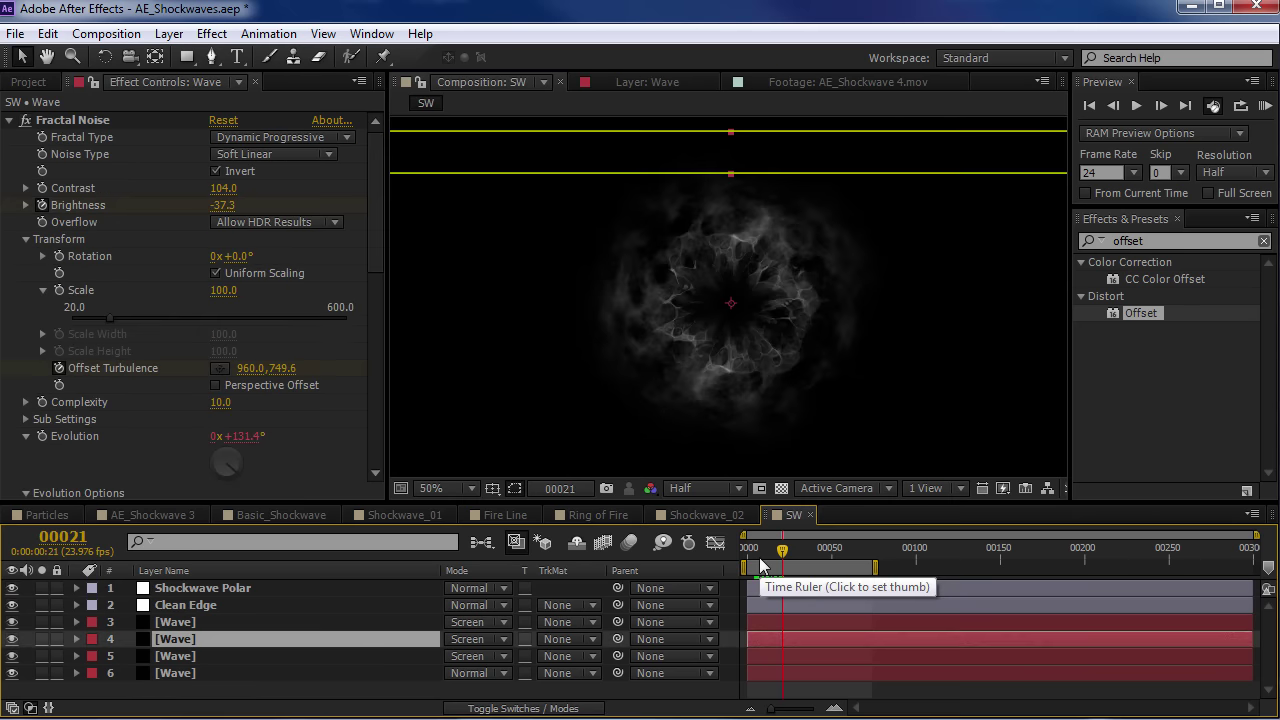
Set the Fractal Noise Scale of the second Wave layer to 95 and preview the shockwave
left_click_drag(773, 552, 781, 553)
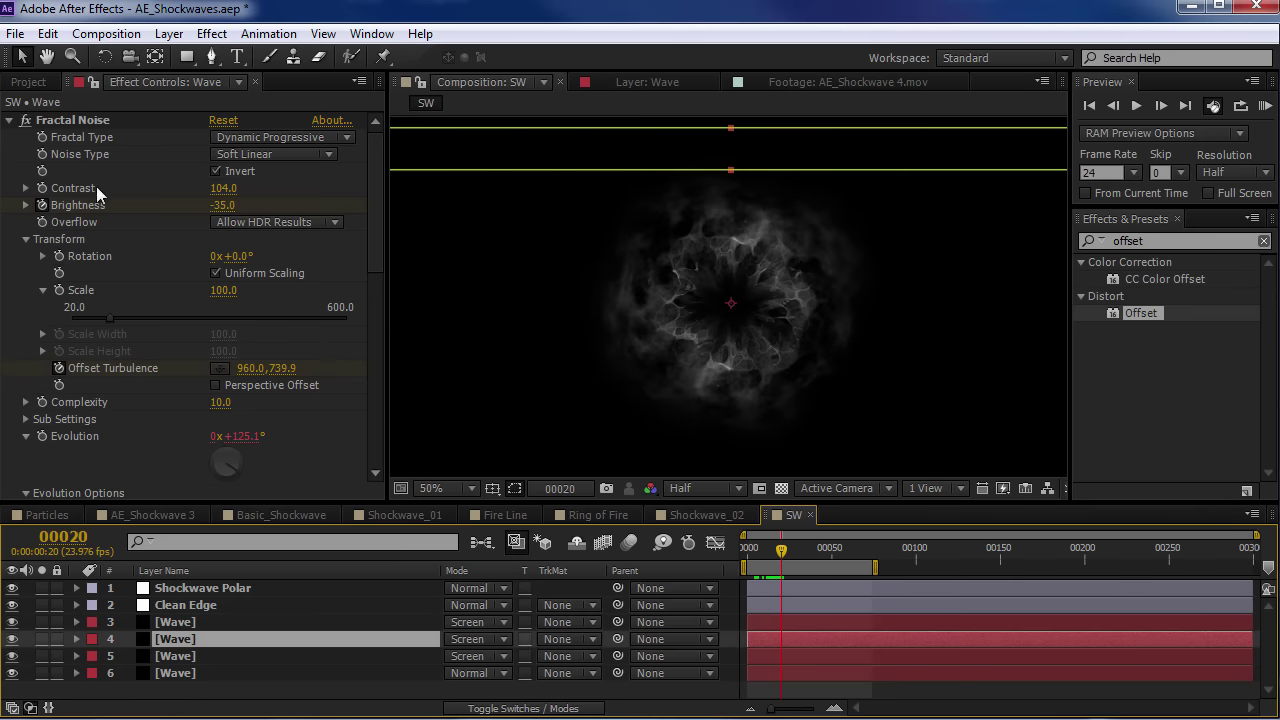
left_click_drag(221, 291, 311, 313)
scroll(657, 337, "up", 1)
left_click_drag(220, 312, 598, 398)
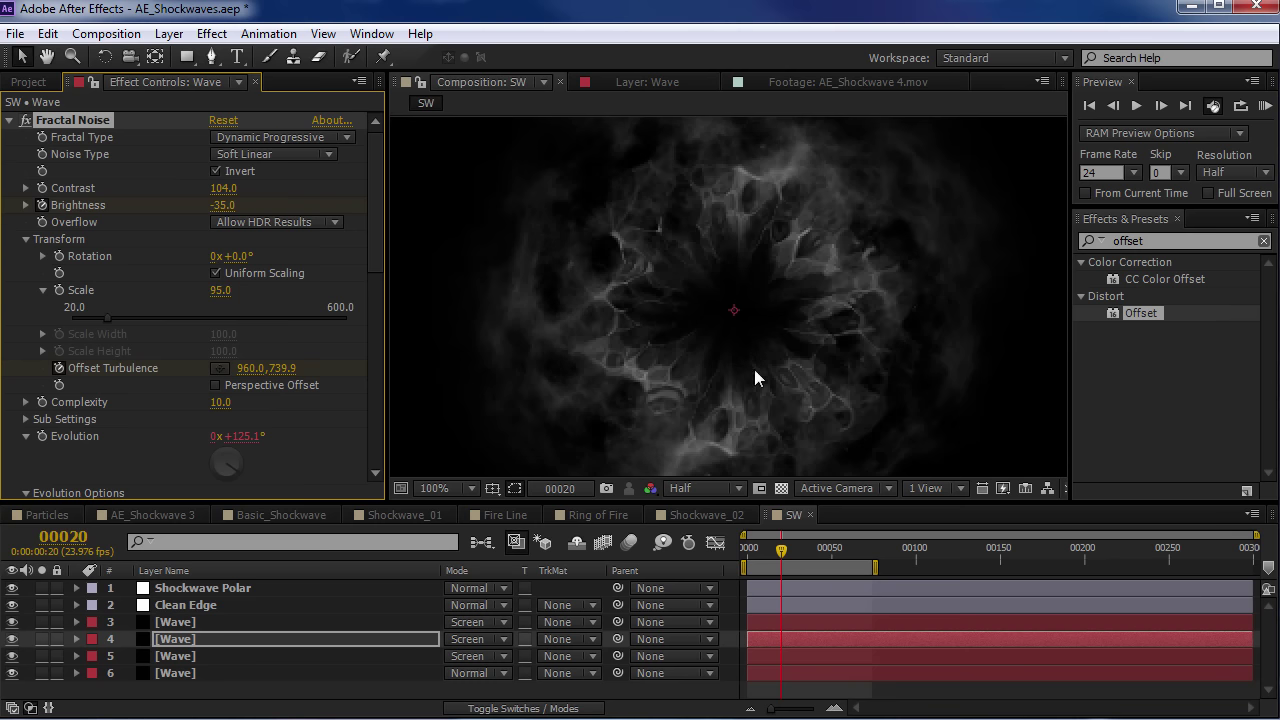
scroll(755, 370, "down", 1)
key("KP_0")
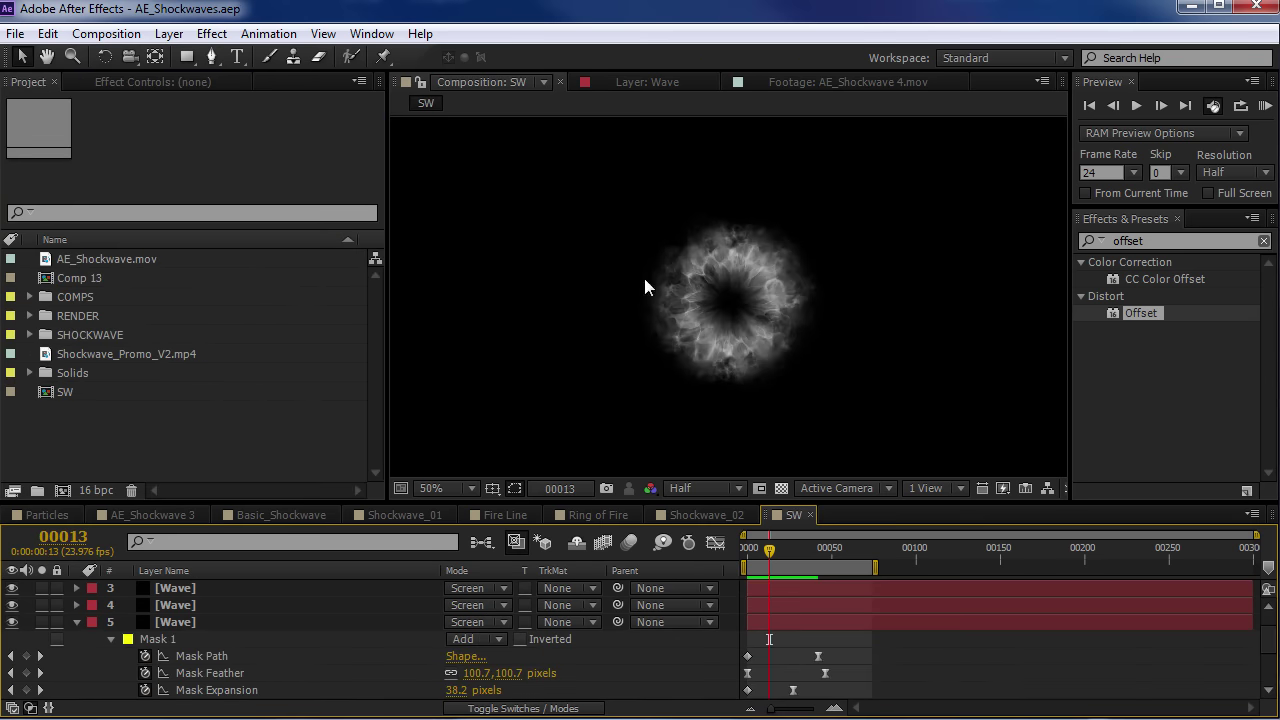
key("KP_0")
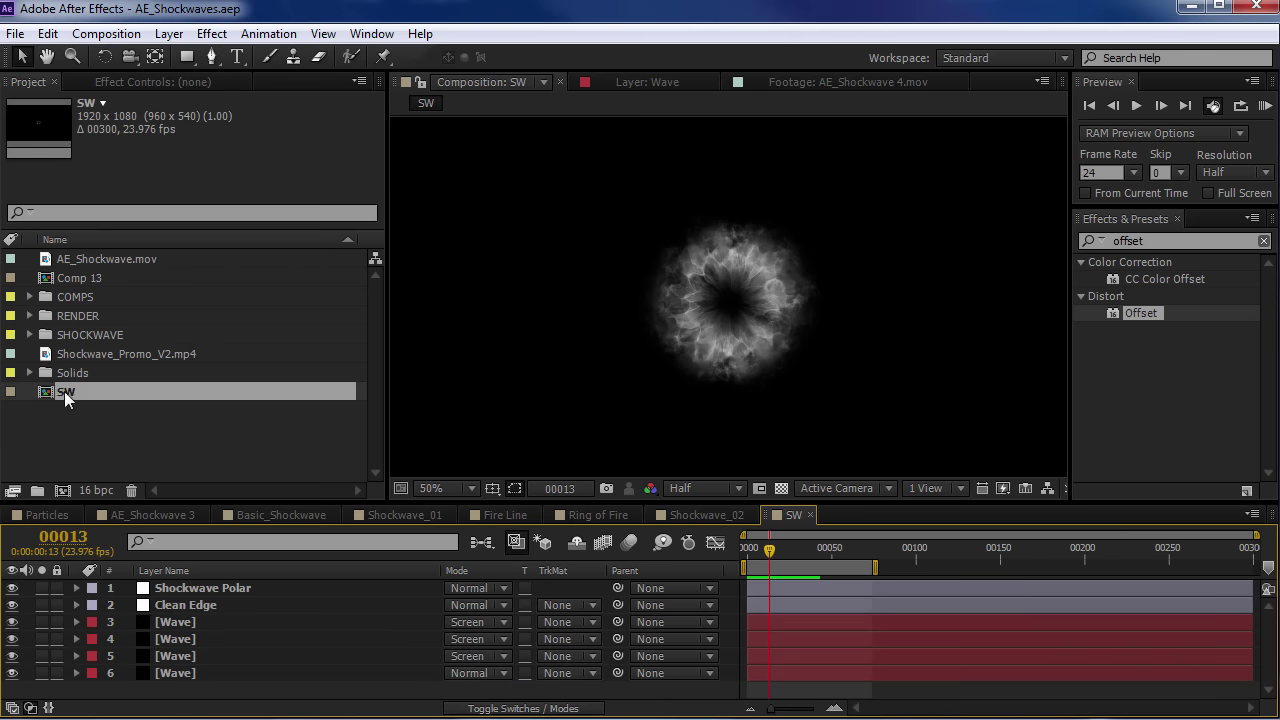
Create a new composition from SW and enable time remapping on the nested SW layer
left_click_drag(67, 389, 62, 491)
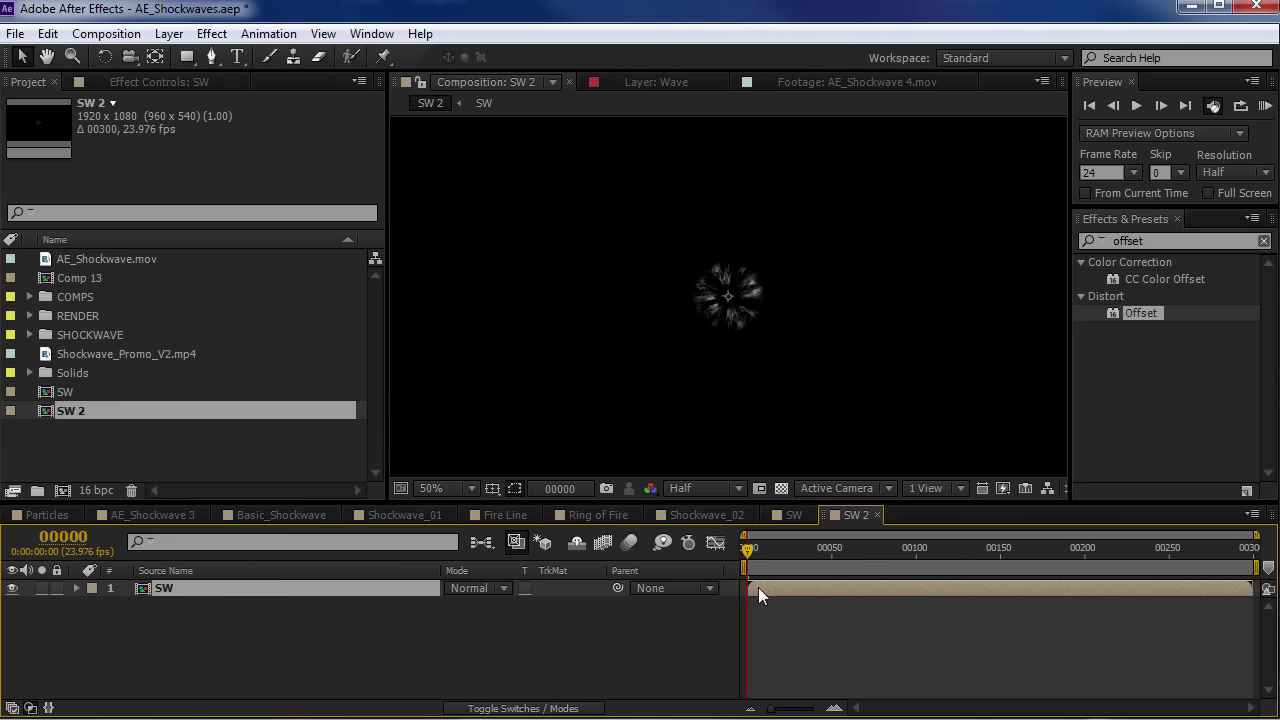
left_click_drag(698, 499, 698, 401)
right_click(753, 494)
mouse_move(915, 463)
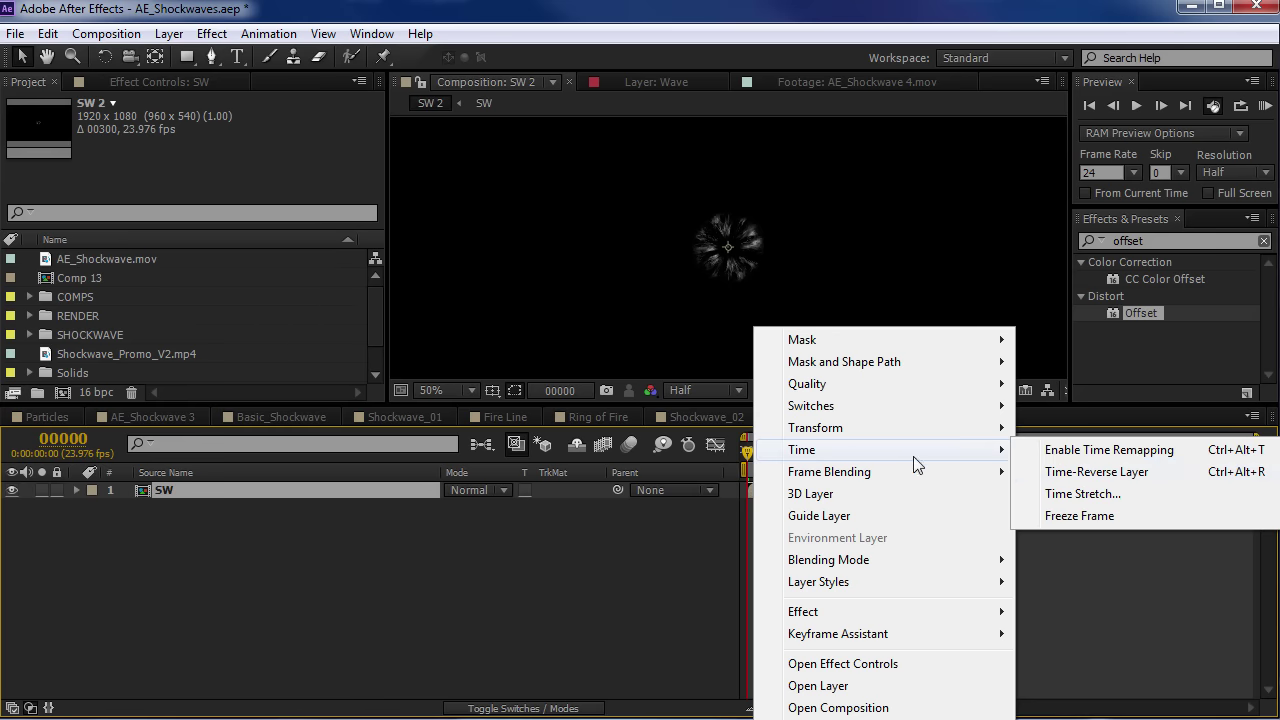
left_click(1106, 452)
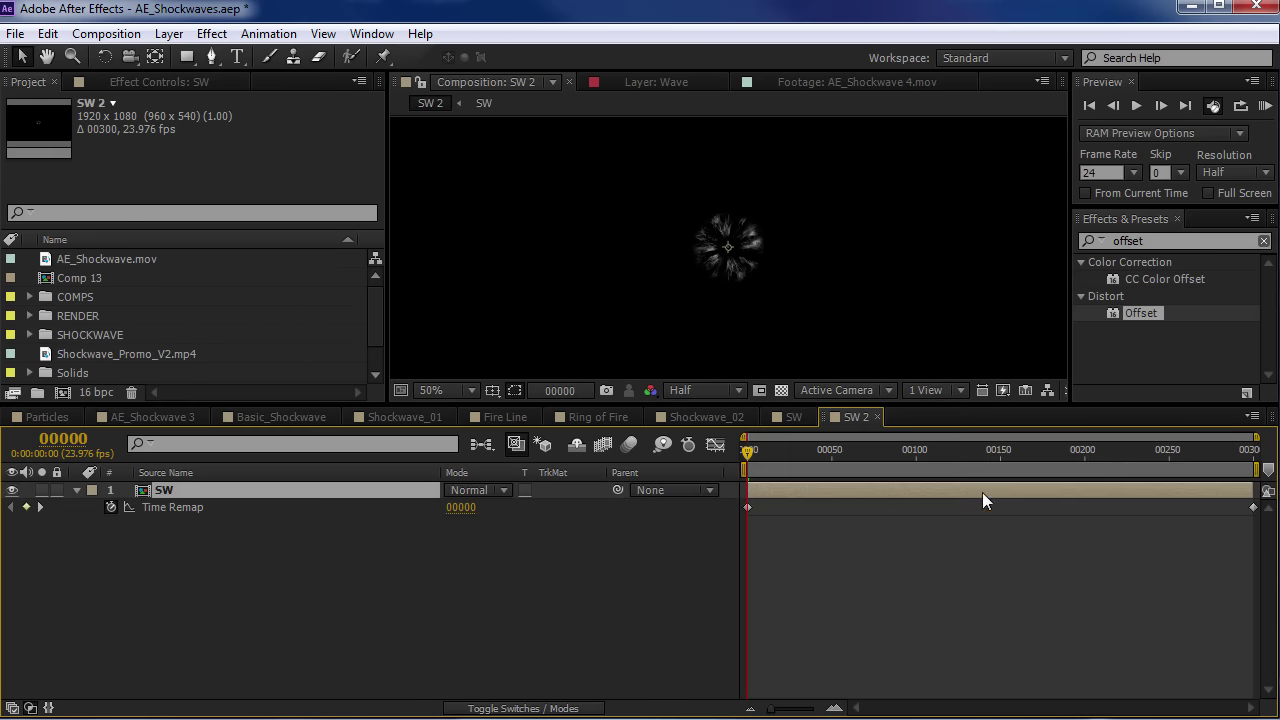
Add a Time Remap keyframe at frame 15 on the nested SW layer
left_click_drag(750, 469, 777, 480)
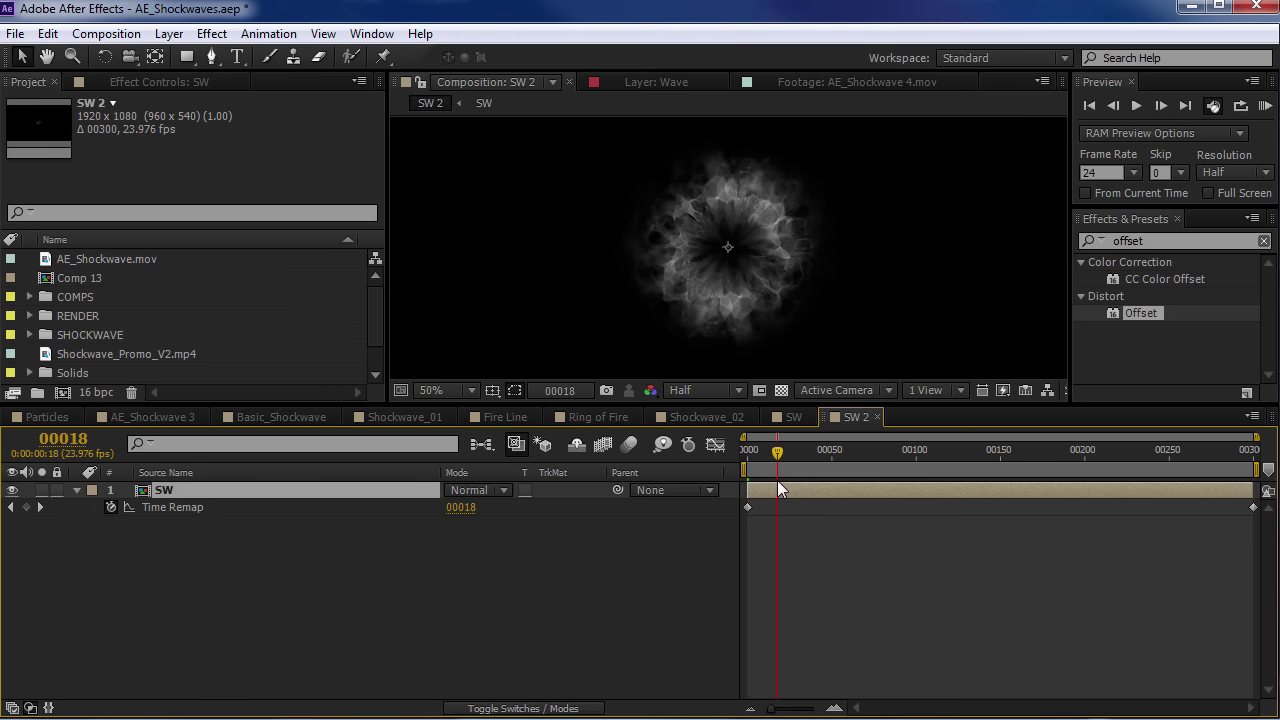
key("Page_Up")
key("Page_Up")
key("Page_Up")
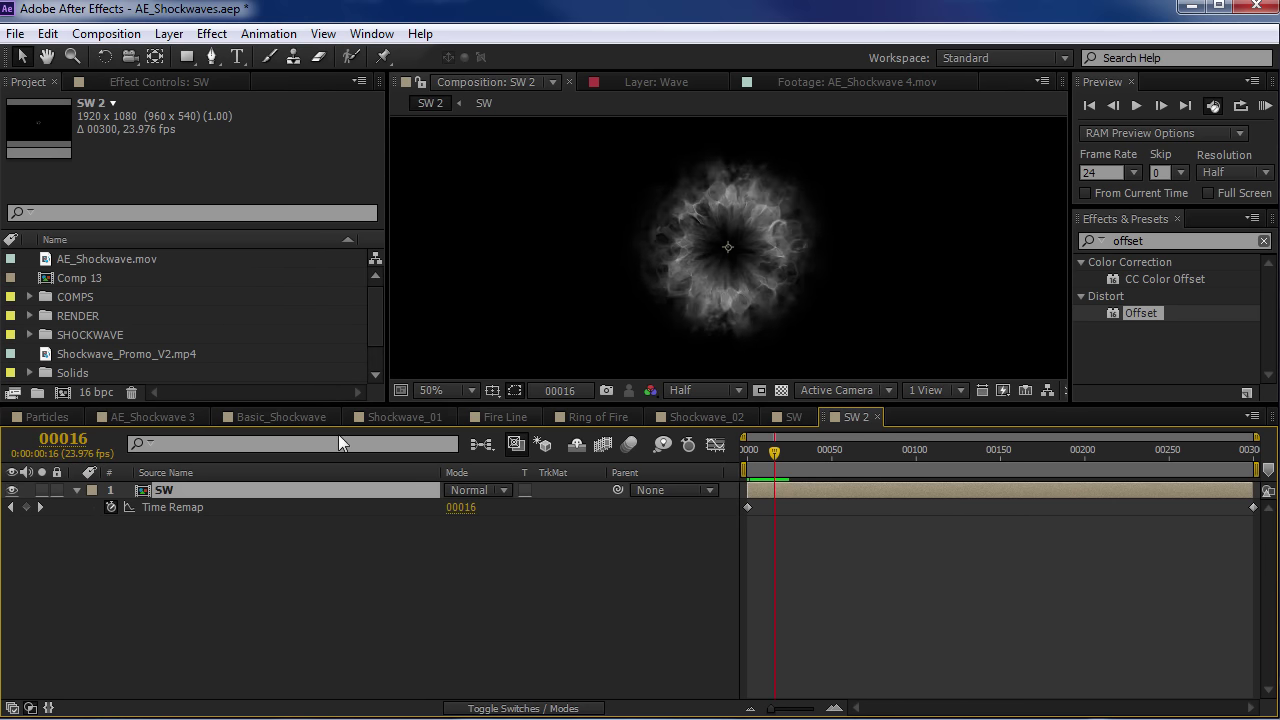
left_click(27, 507)
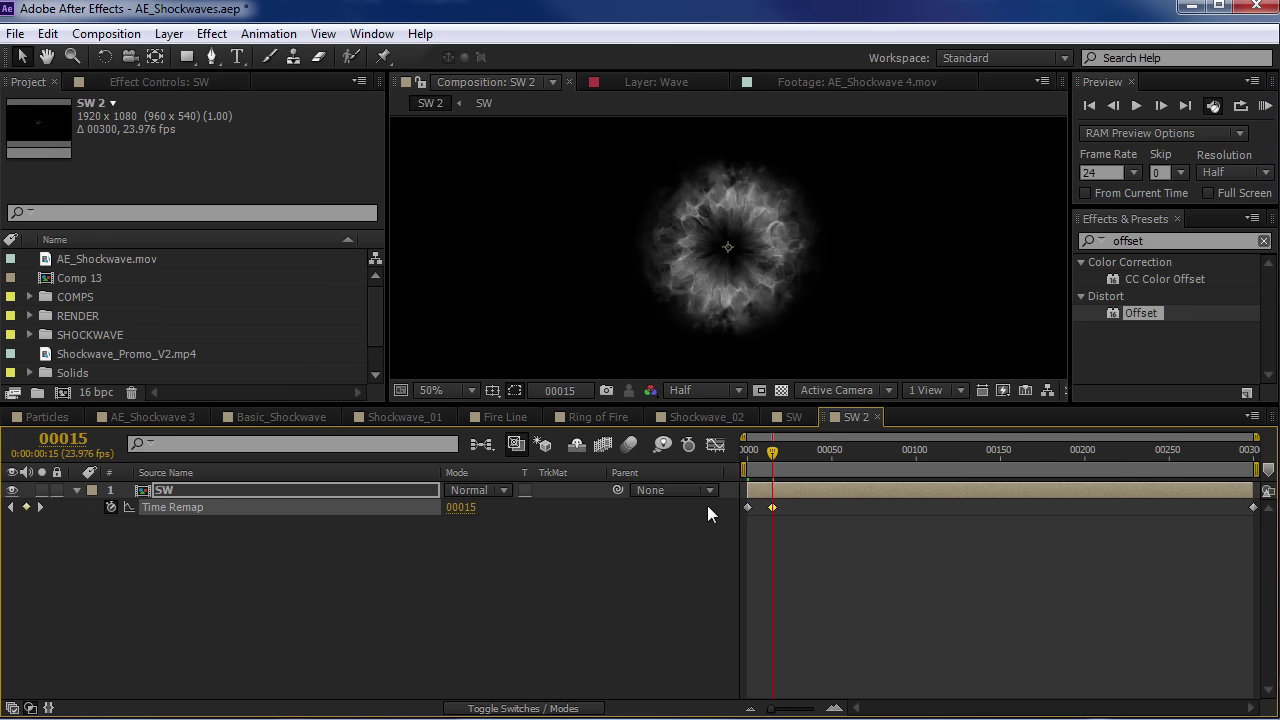
Shift the second and last Time Remap keyframes earlier together, placing the second one at frame 6
left_click_drag(765, 463, 759, 460)
left_click_drag(765, 524, 1247, 521)
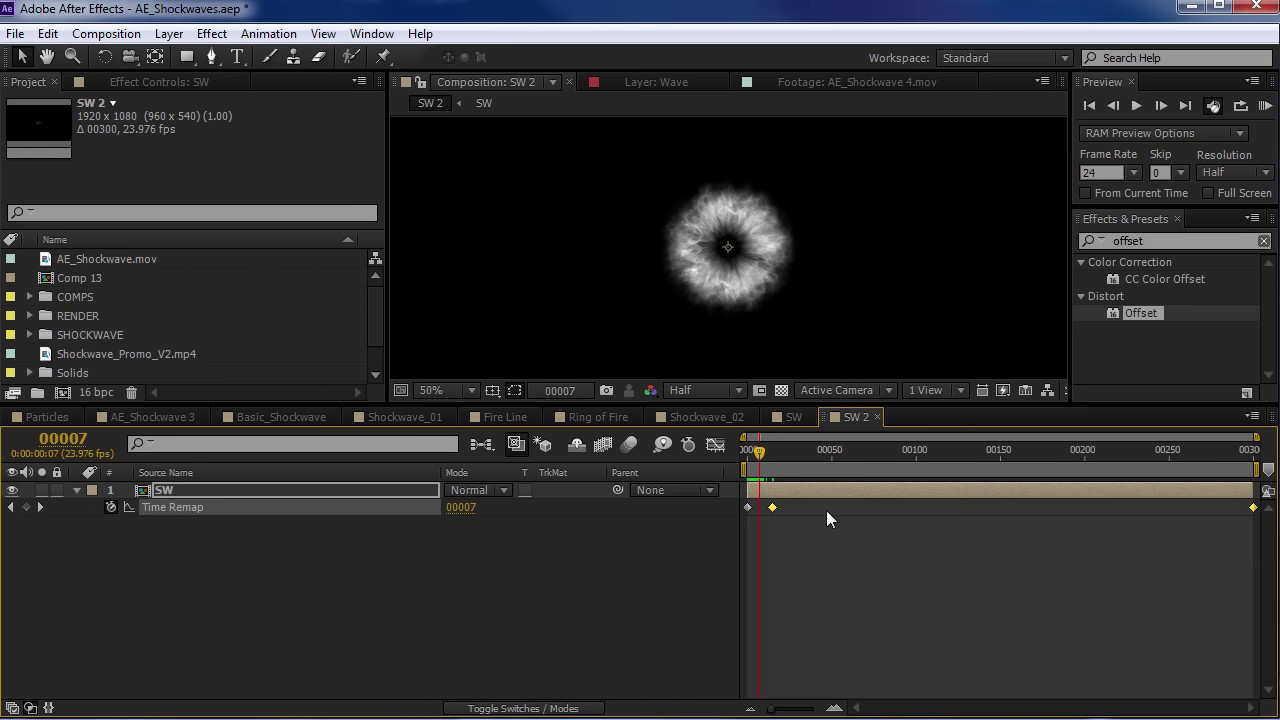
key("equal")
key("equal")
left_click_drag(783, 547, 889, 583)
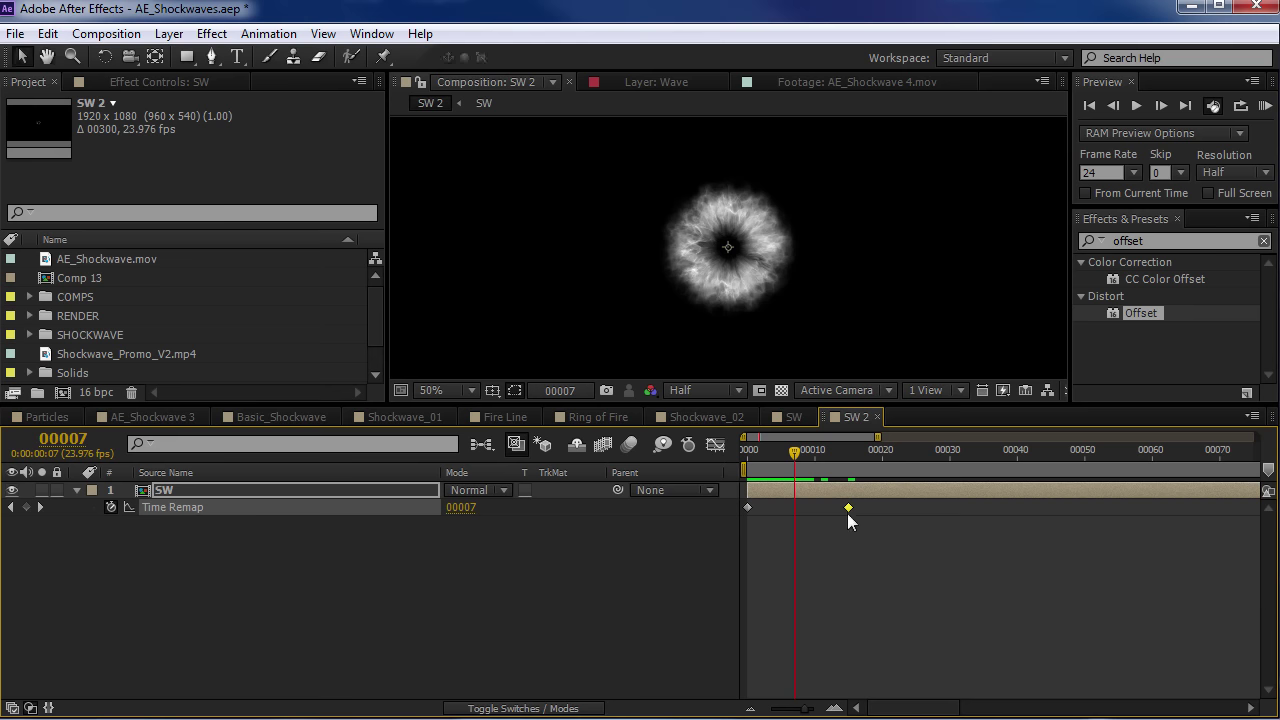
left_click_drag(840, 508, 794, 508)
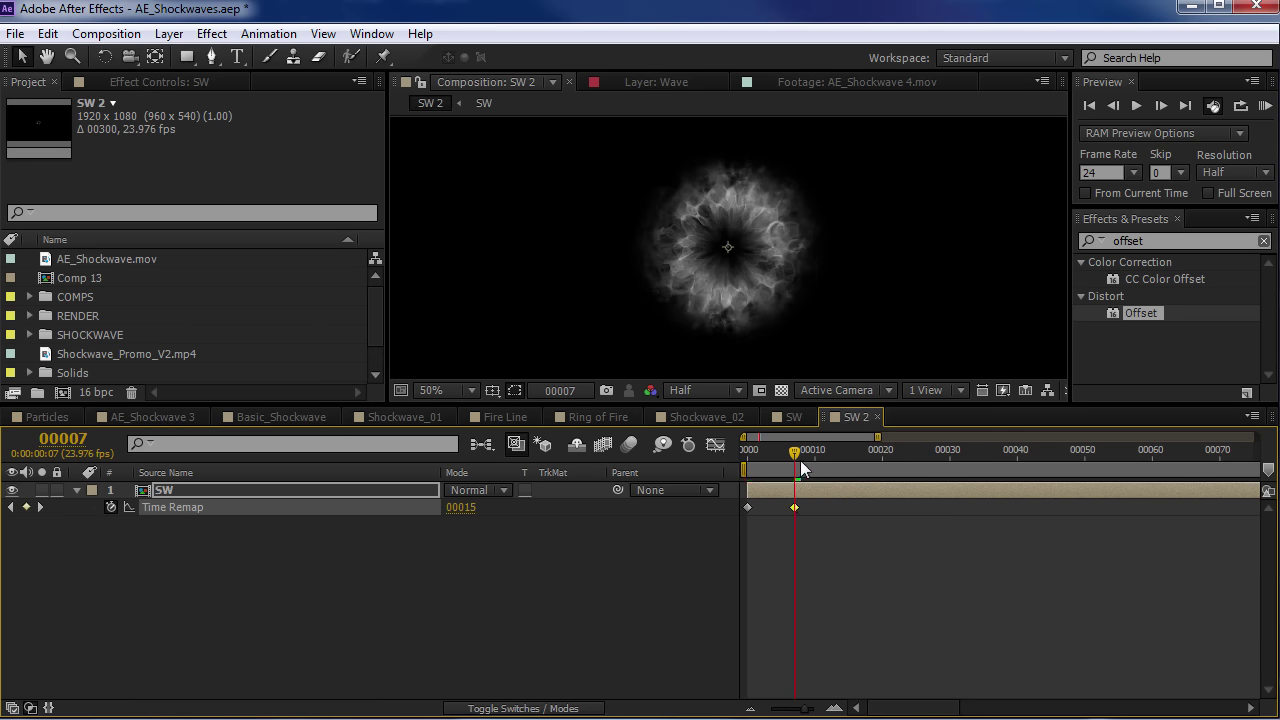
mouse_move(791, 459)
left_mouse_down()
mouse_move(751, 455)
mouse_move(791, 451)
mouse_move(767, 456)
left_mouse_up()
left_click(780, 533)
Check the Time Remap value curve and apply Easy Ease In to the keyframe at frame 6
left_click(188, 511)
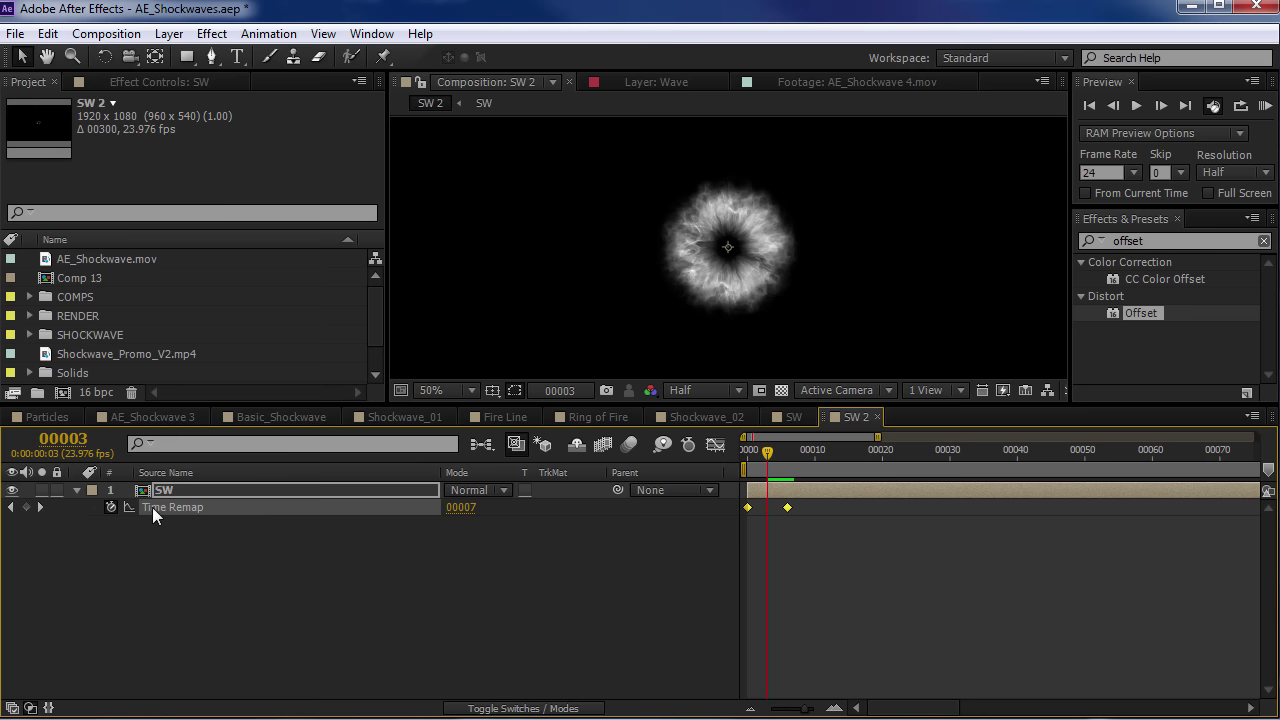
left_click(709, 446)
key("=")
key("=")
left_click_drag(870, 598, 901, 582)
left_click_drag(816, 550, 877, 597)
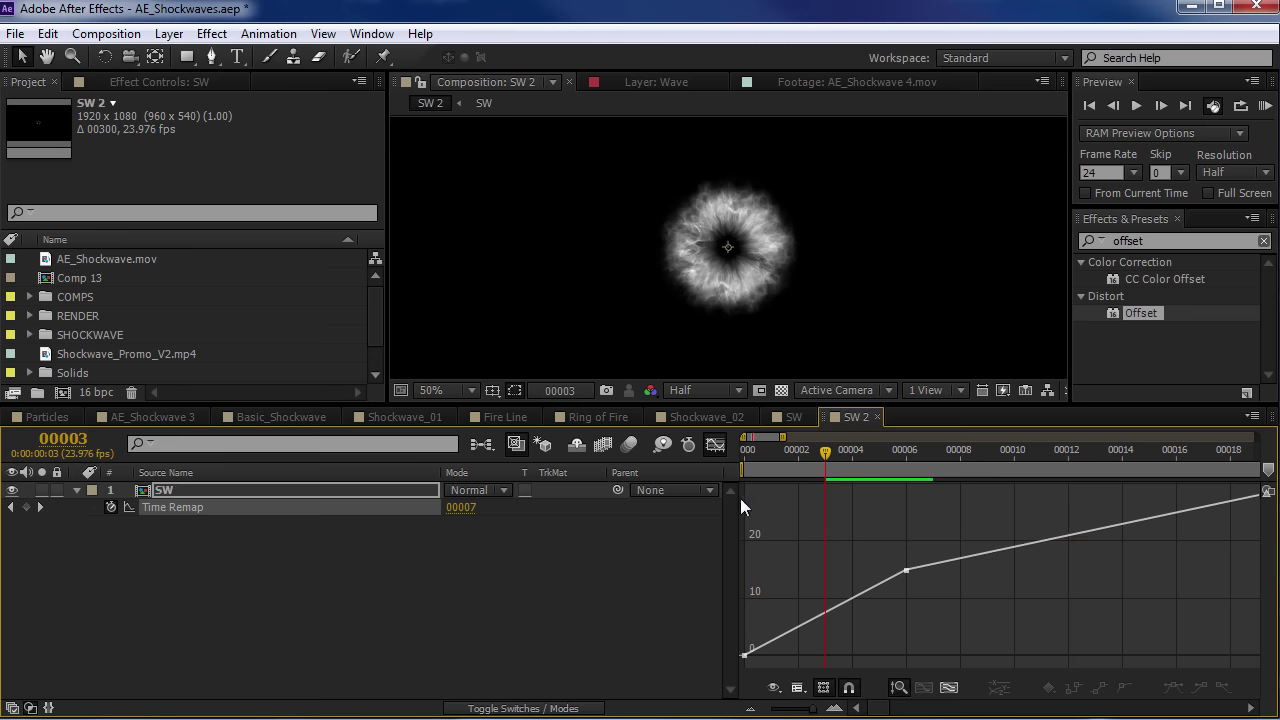
left_click(720, 445)
key("grave")
right_click(906, 172)
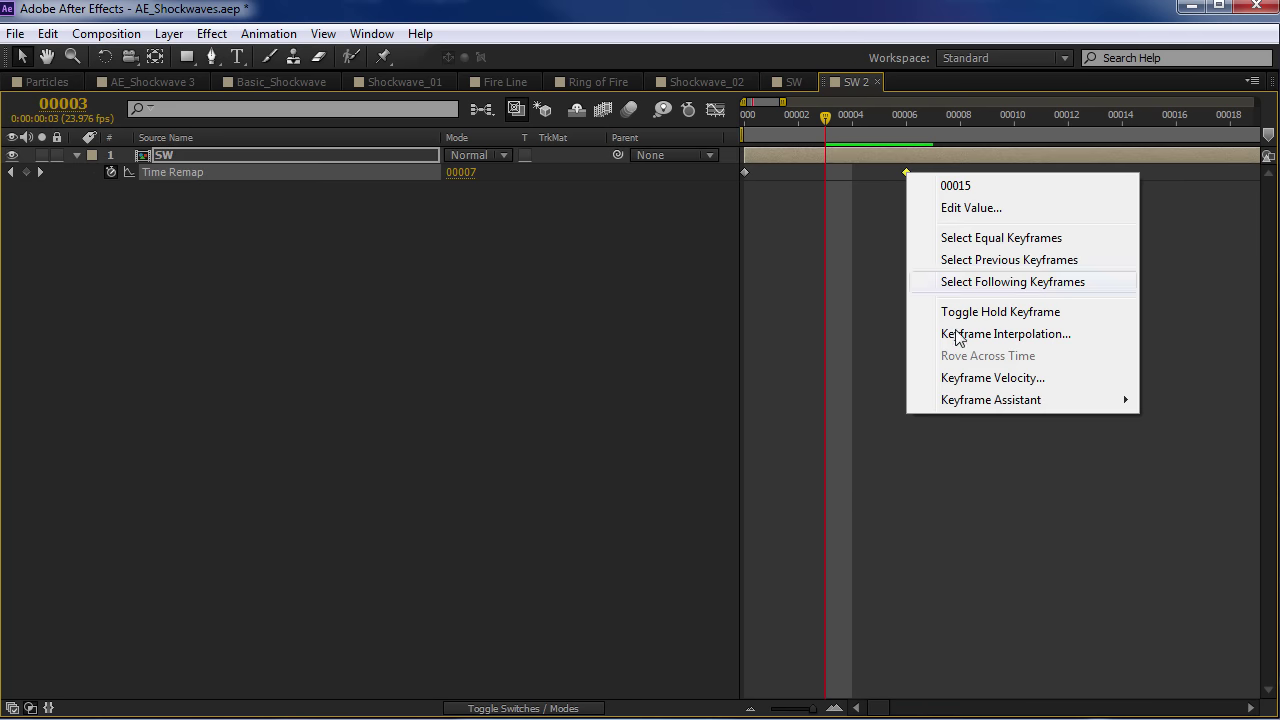
mouse_move(976, 402)
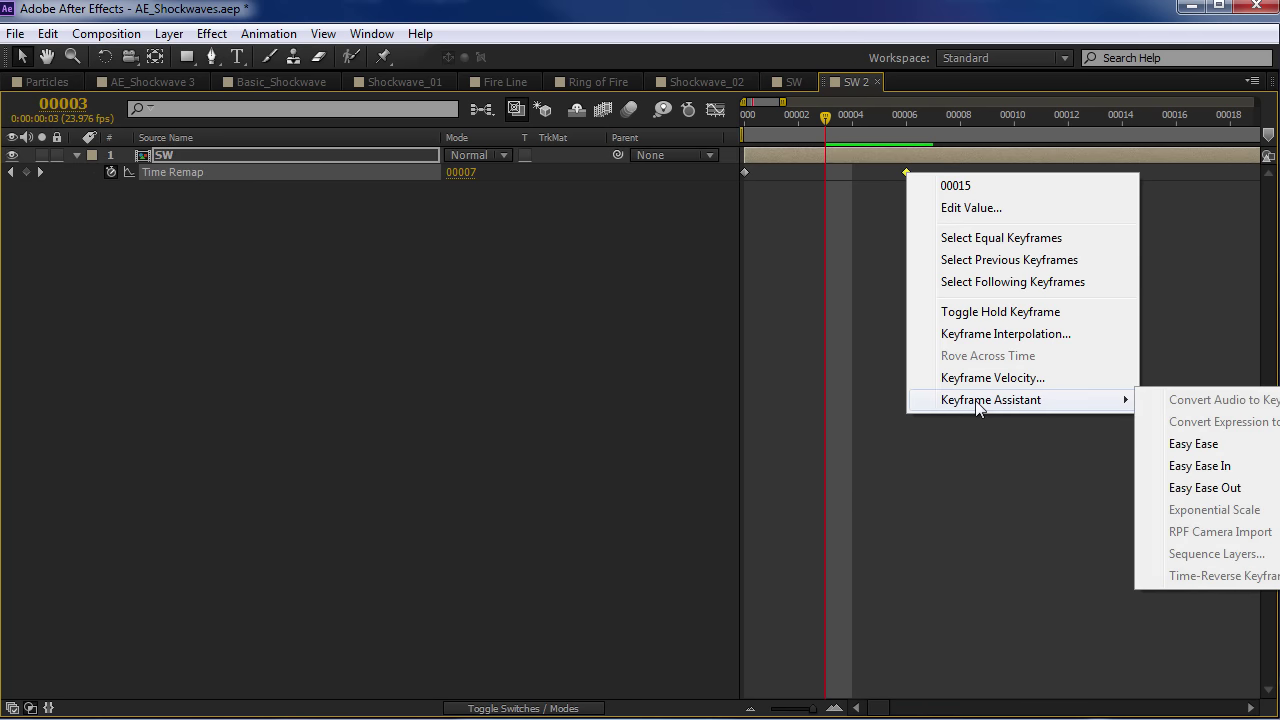
left_click(1205, 466)
key("grave")
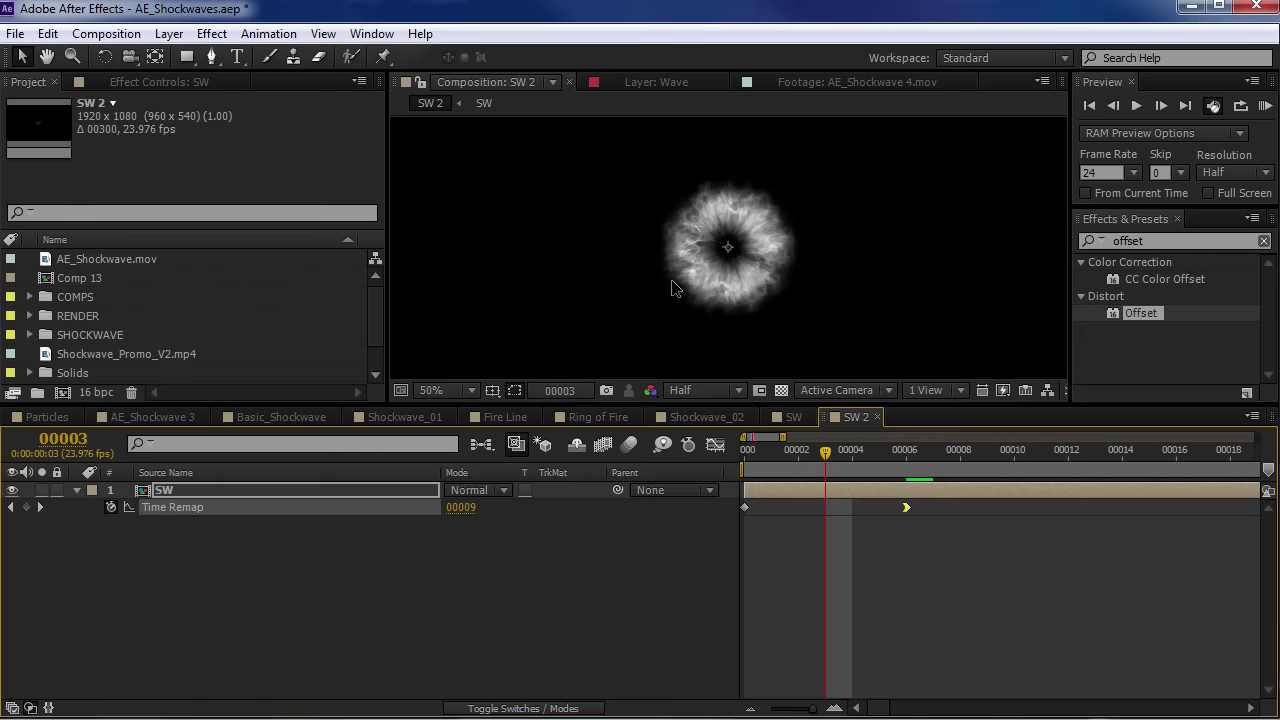
Lengthen the incoming ease handle of the frame 6 keyframe in the Graph Editor for a faster start, and preview it
left_click(716, 445)
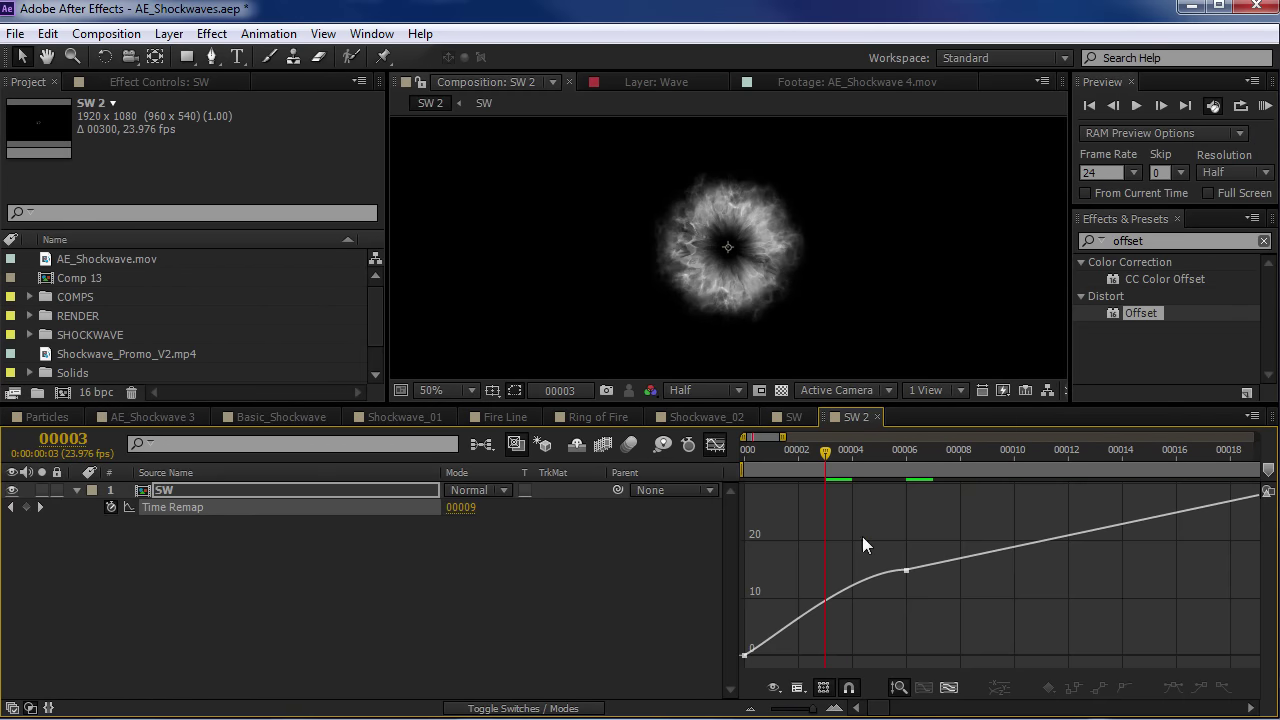
key("equal")
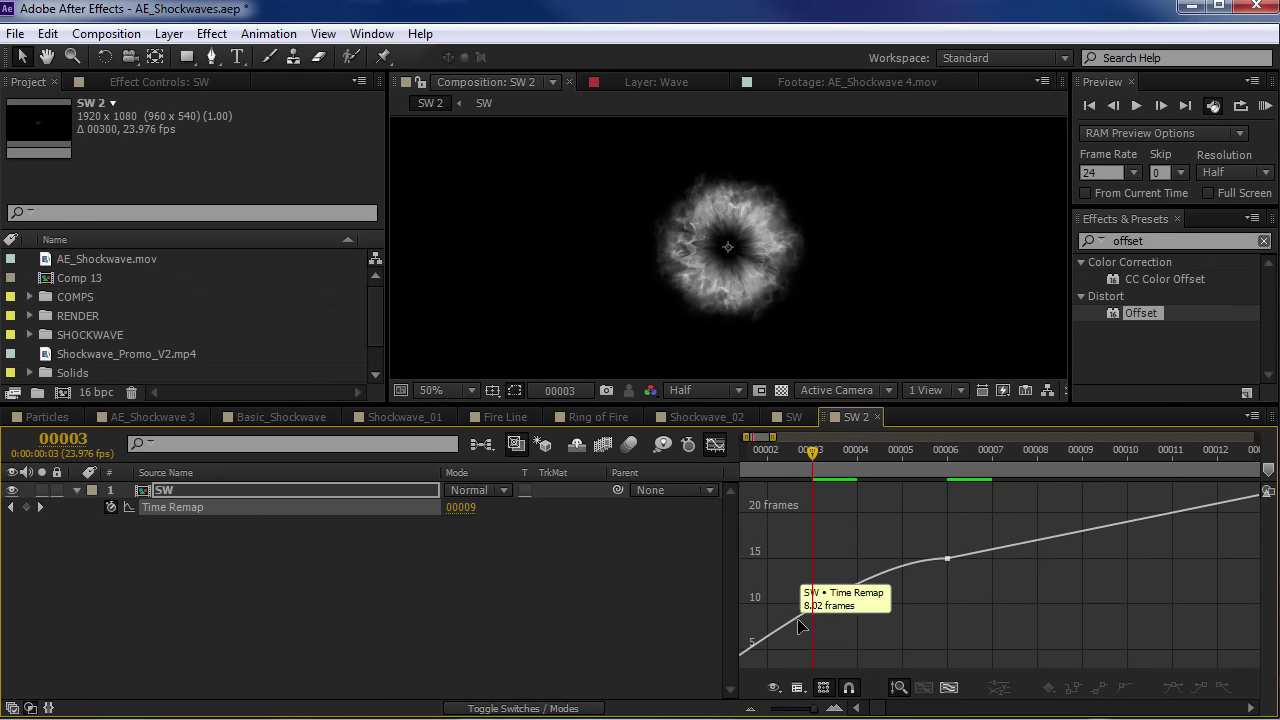
left_click(947, 558)
left_click_drag(855, 562, 780, 592)
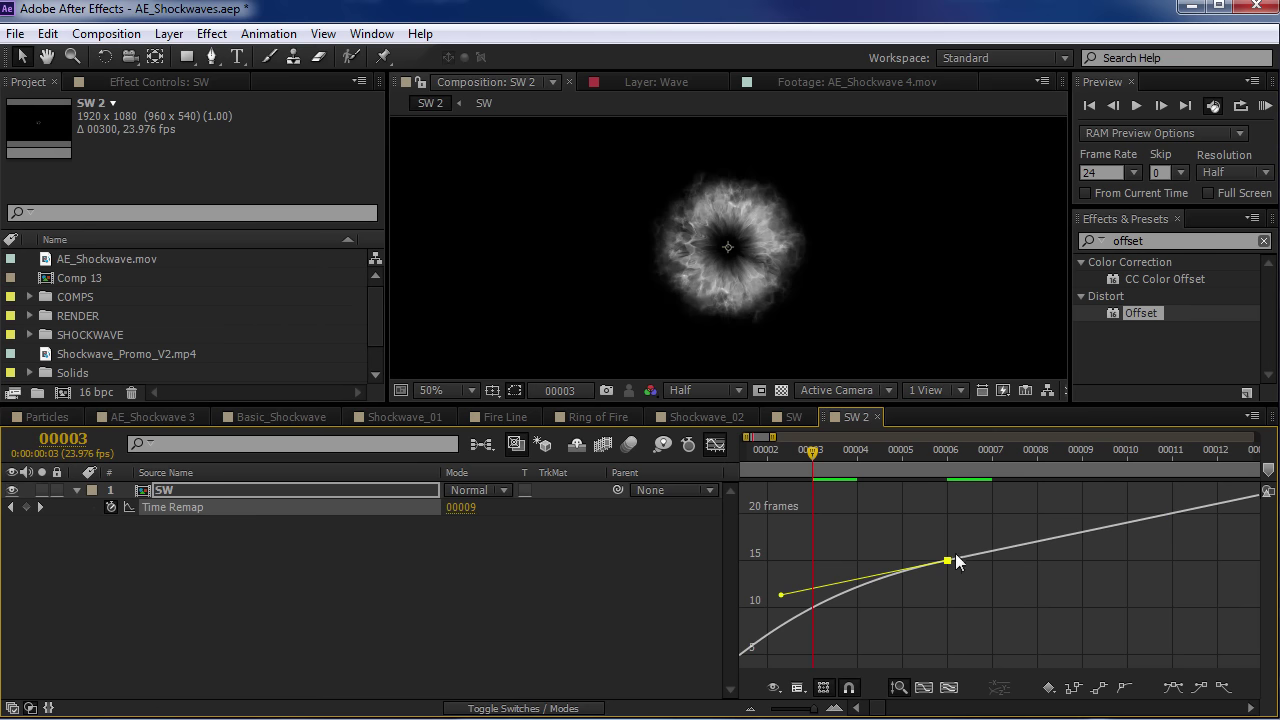
left_click_drag(782, 594, 766, 597)
key("minus")
key("minus")
key("equal")
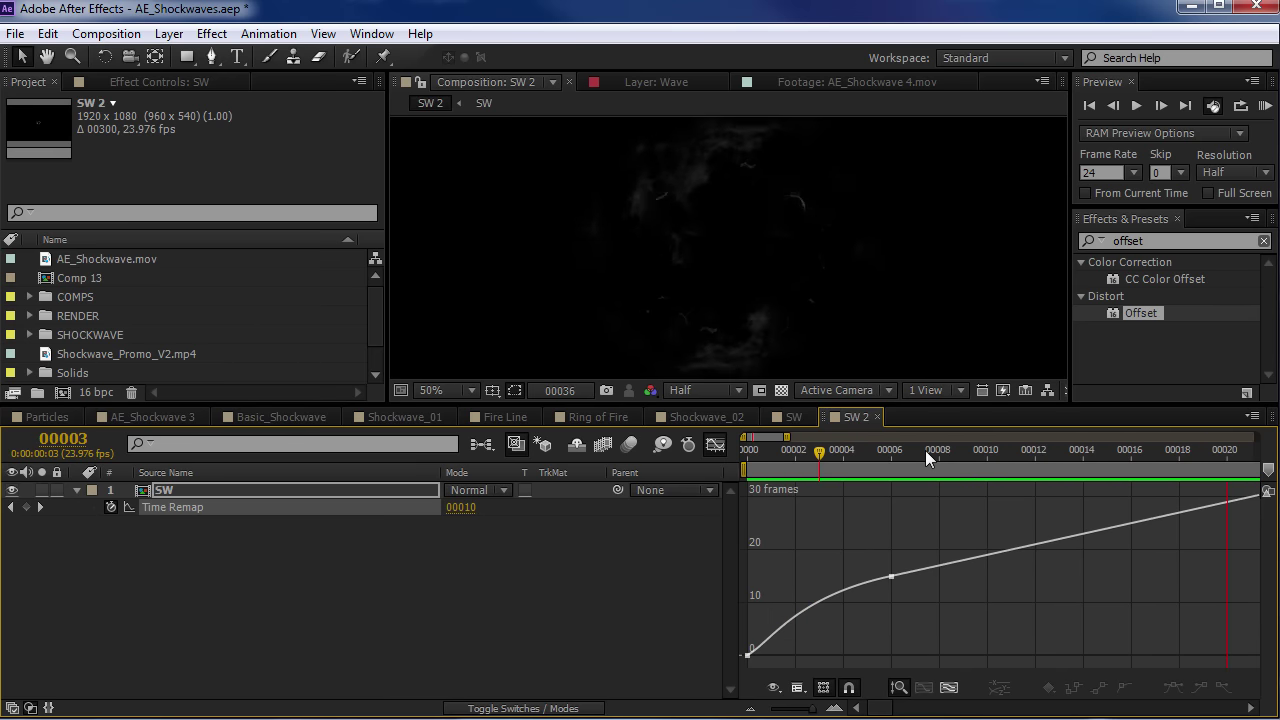
key("space")
End the work area at frame 31 and preview the time-remapped shockwave
key("minus")
key("minus")
left_click_drag(810, 456, 959, 475)
key("Page_Up")
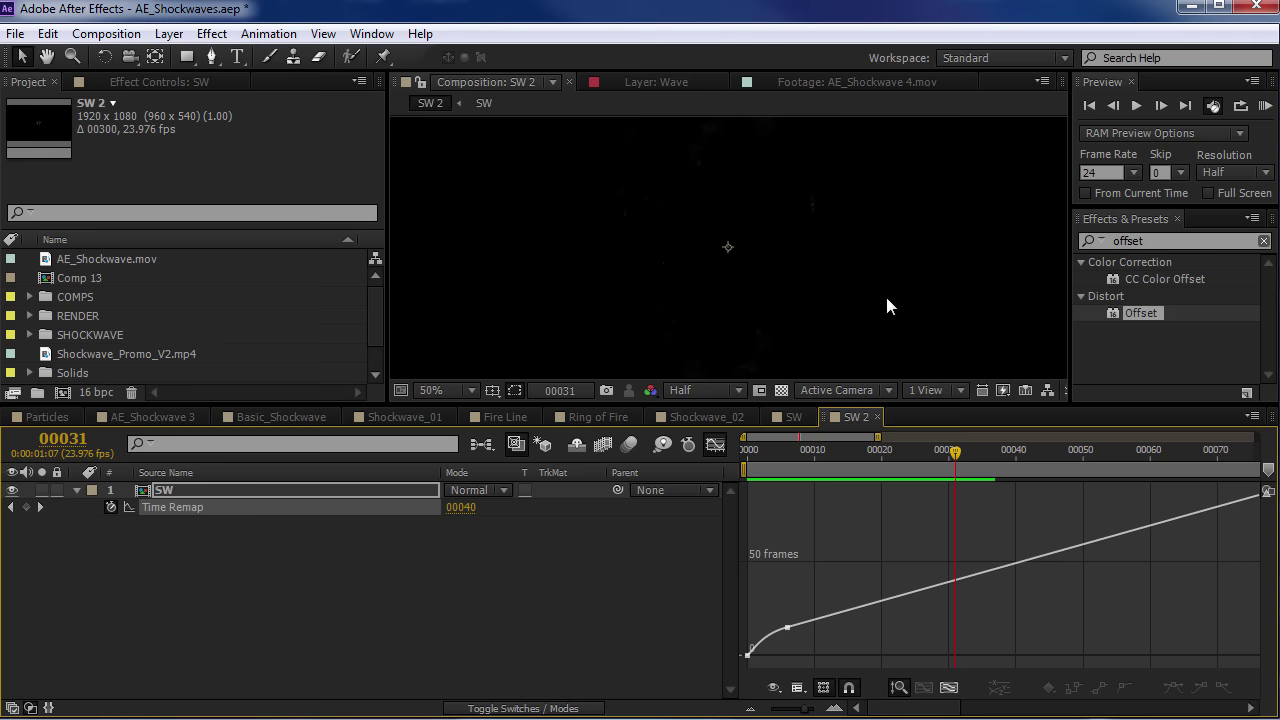
key("n")
key("KP_0")
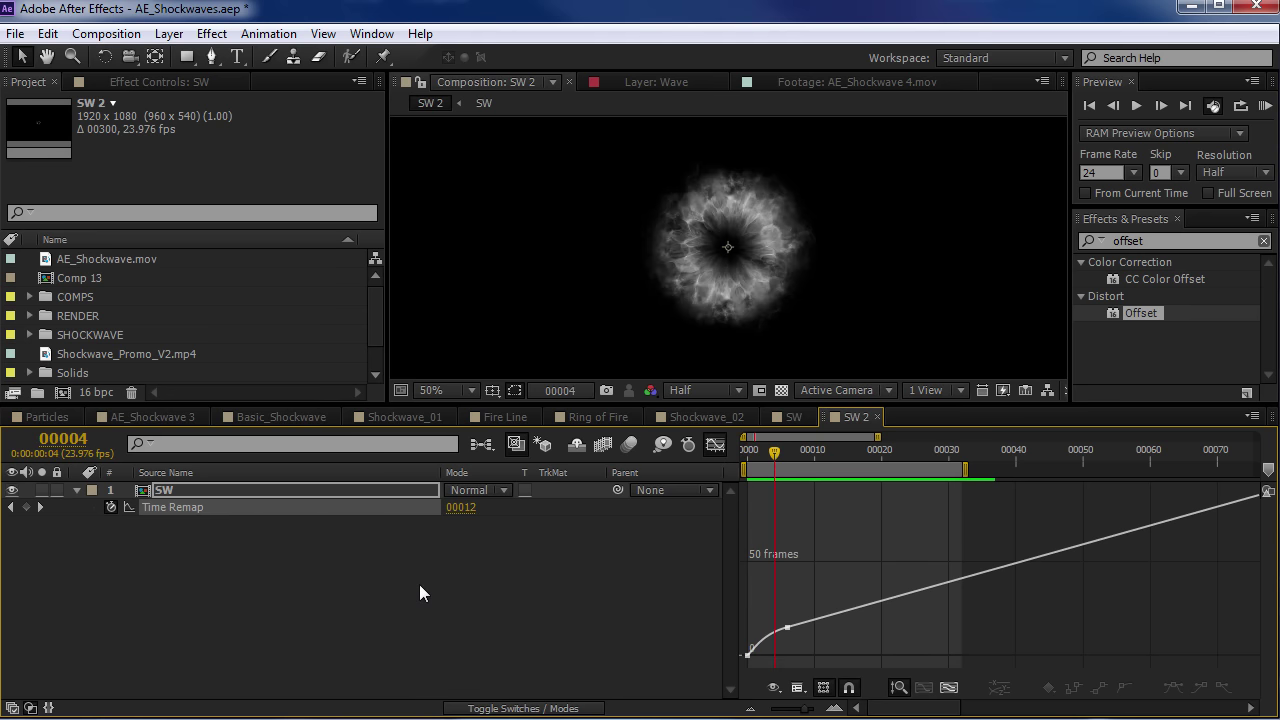
Shift the eased and last Time Remap keyframes later together, placing the eased one at frame 9
left_click(714, 445)
key("minus")
key("minus")
key("minus")
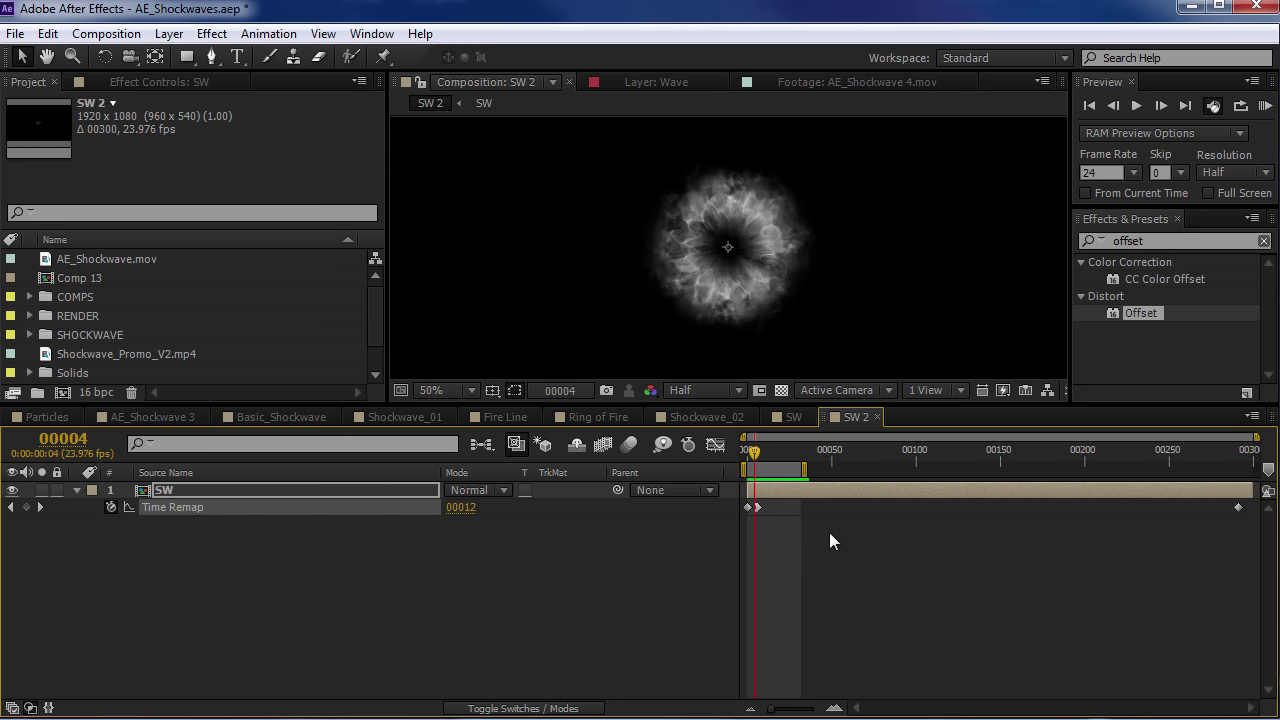
left_click(765, 517)
left_click_drag(1252, 500, 754, 536)
key("equal")
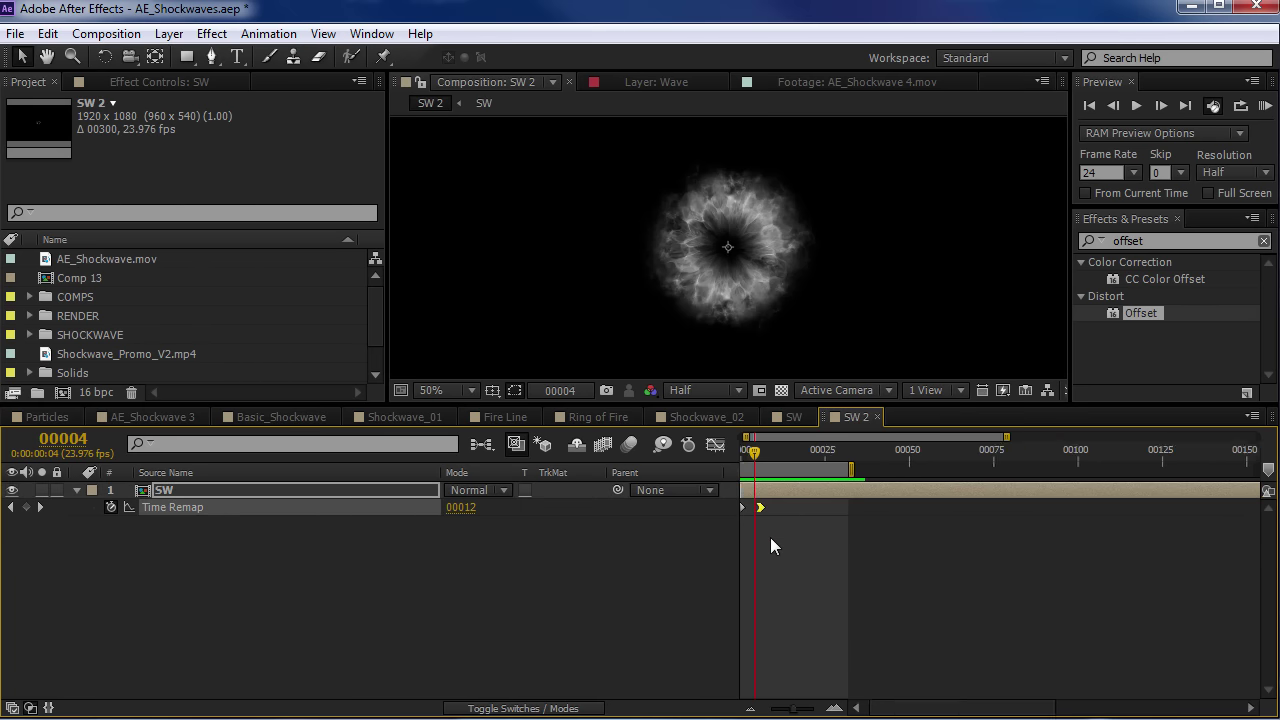
key("equal")
left_click(776, 448)
key("Page_Down")
key("Page_Down")
key("Page_Down")
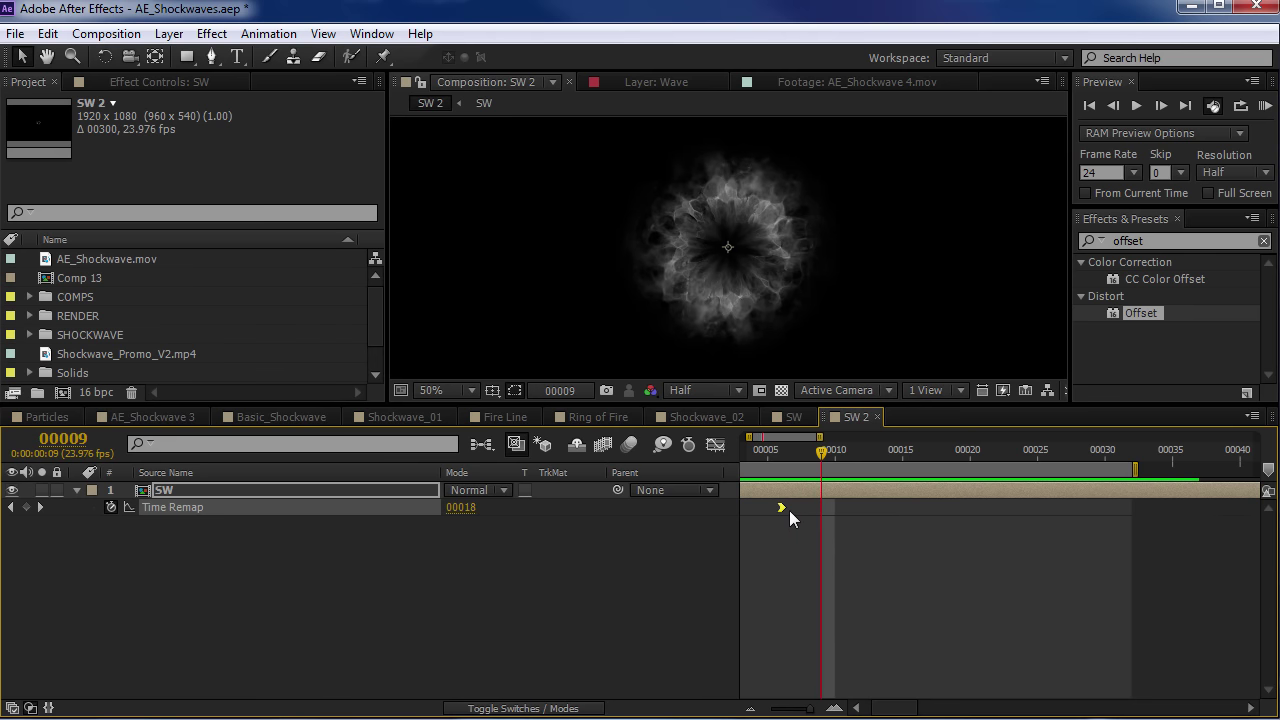
left_click_drag(781, 507, 820, 511)
key("minus")
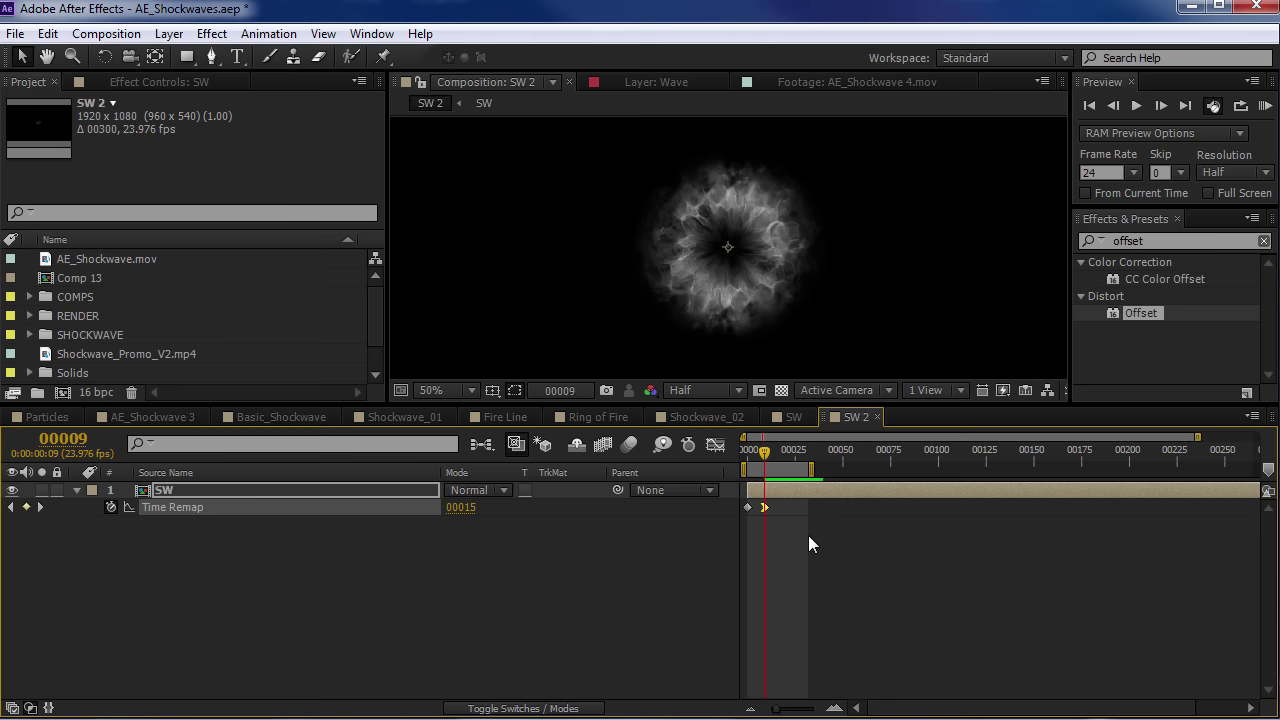
Preview the retimed shockwave over the work area with the keyframes deselected
key("equal")
key("equal")
key("h")
left_click_drag(776, 537, 946, 575)
key("v")
left_click(911, 575)
key("KP_0")
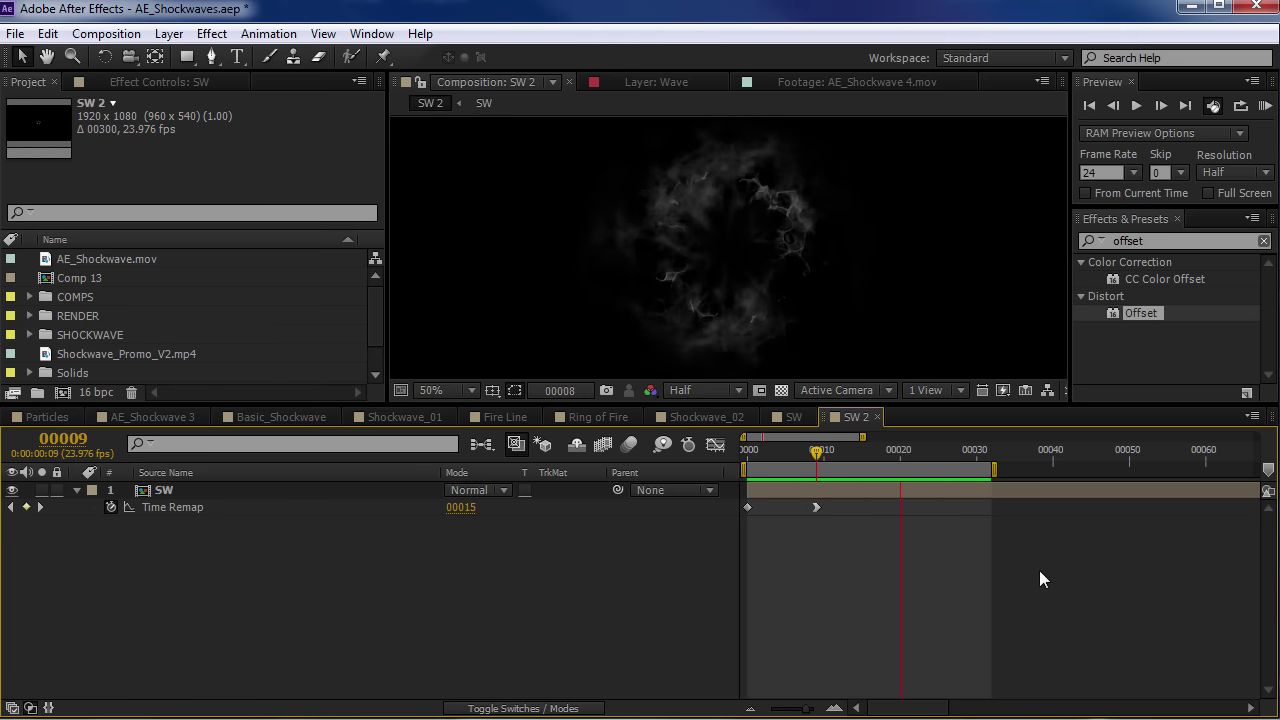
Add a 100% Scale keyframe to the SW layer at frame 7
left_click(771, 452)
left_click_drag(771, 458, 794, 480)
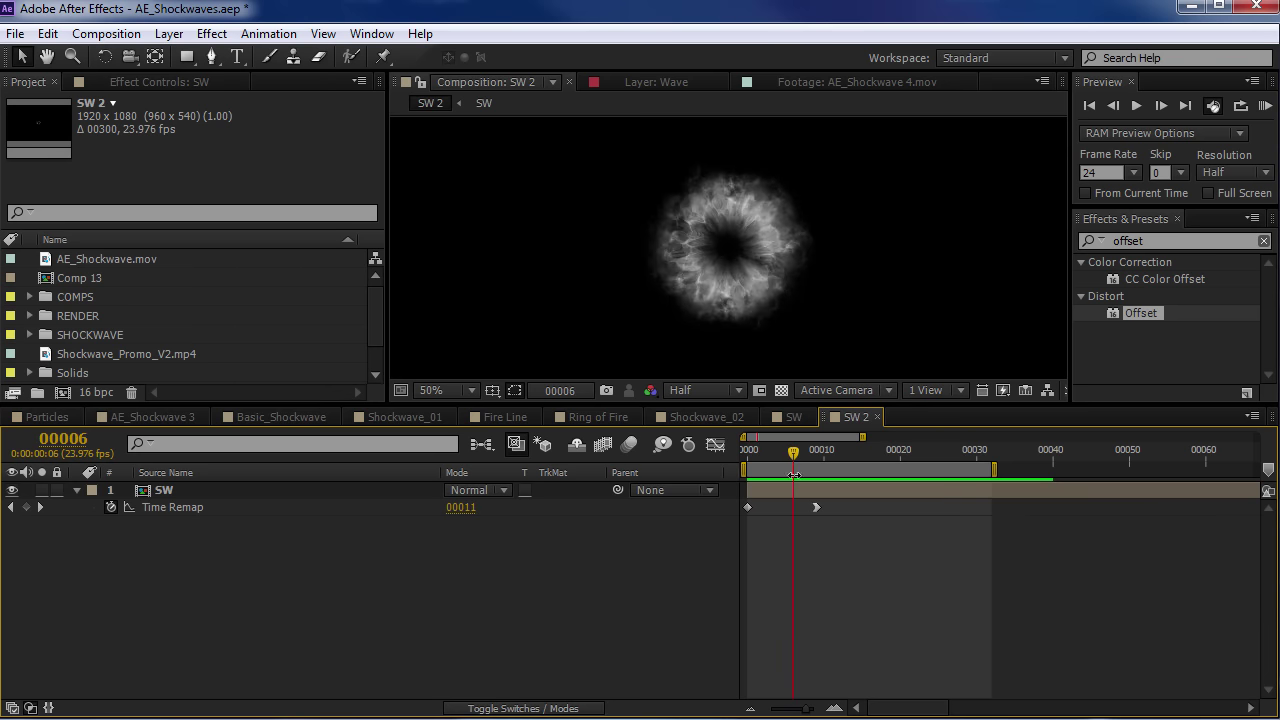
left_click(791, 490)
left_click(799, 450)
key("s")
left_click(127, 508)
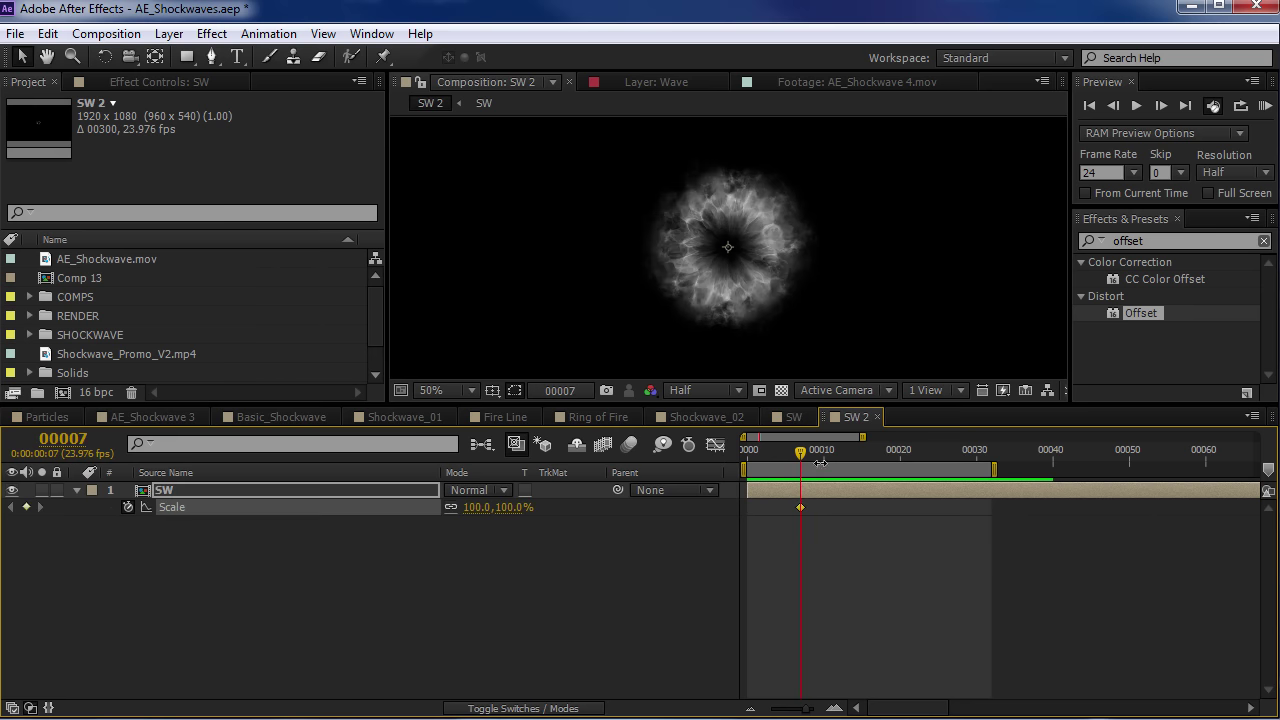
Set the SW layer's Scale to 25% at frame 0
left_click_drag(793, 465, 748, 467)
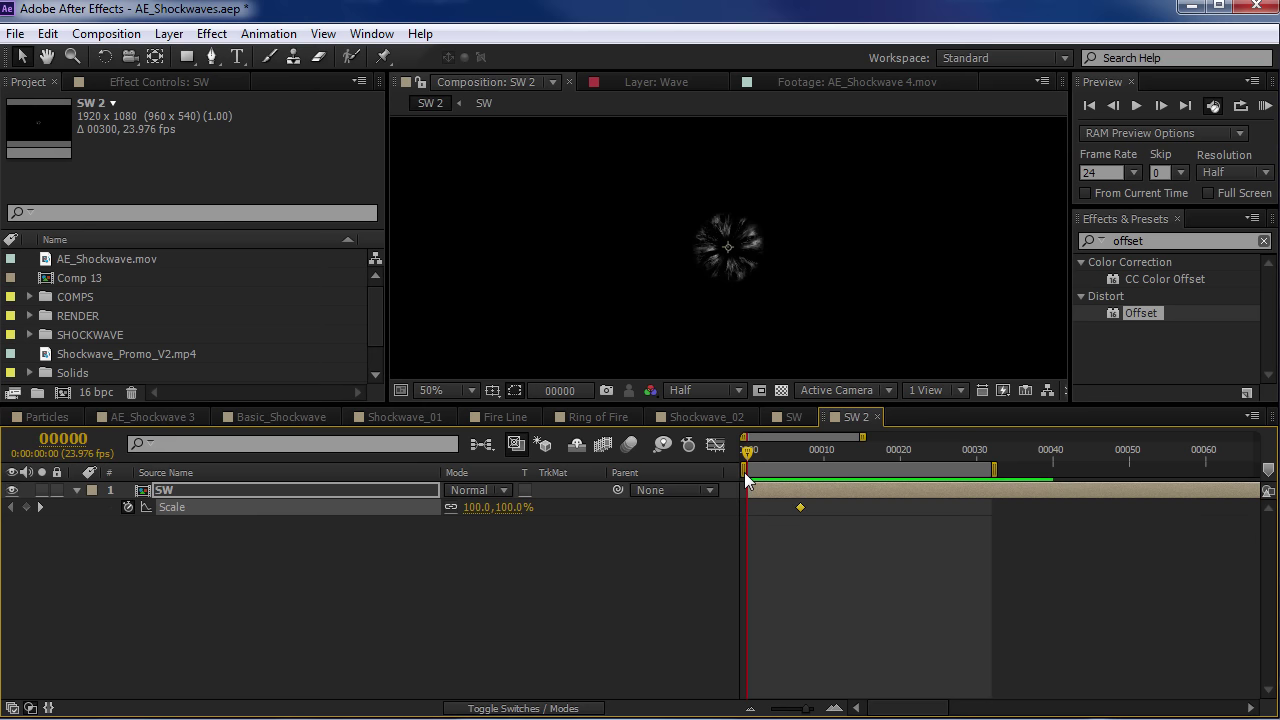
left_click(513, 510)
type("25")
key("Return")
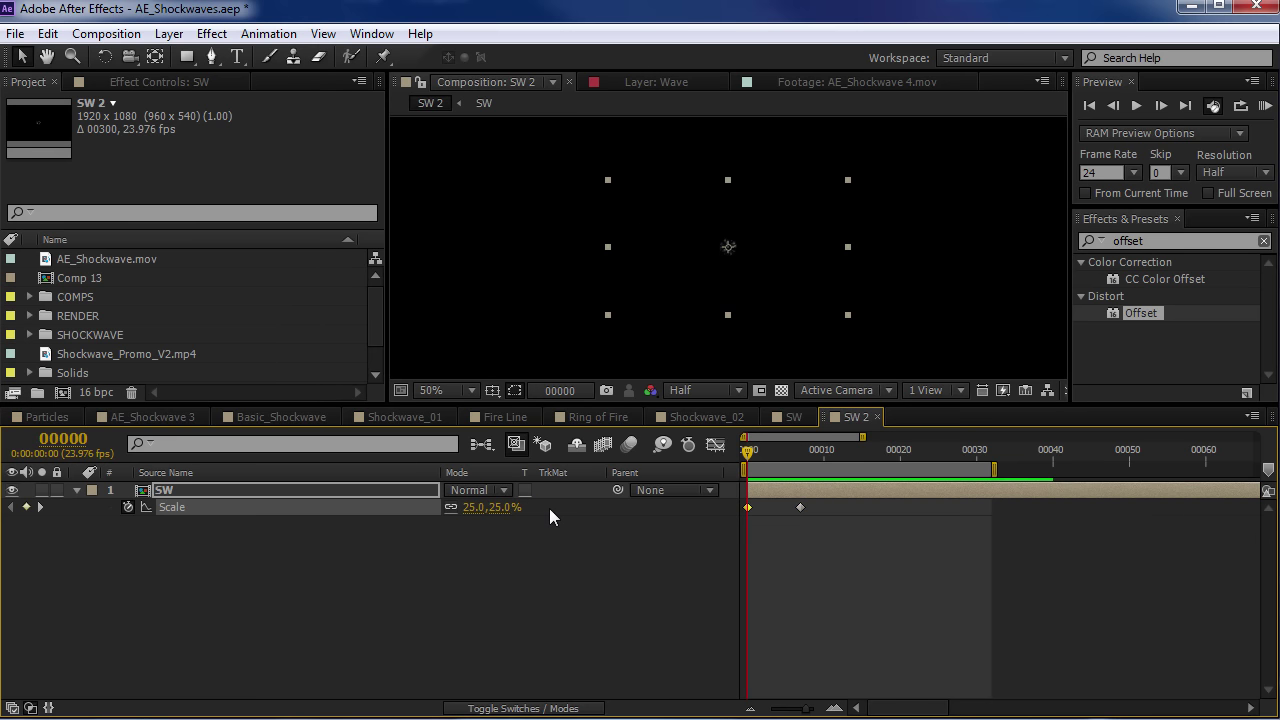
Ease the frame 7 Scale keyframe and lengthen its incoming handle in the Graph Editor to near frame 1 for a fast start
left_click(804, 519)
left_click(800, 508)
left_click(808, 524)
left_click(213, 507)
left_click(698, 444)
left_click(715, 445)
left_click_drag(750, 458, 790, 455)
key("equal")
key("equal")
left_click_drag(925, 571, 1041, 571)
left_click_drag(890, 497, 775, 495)
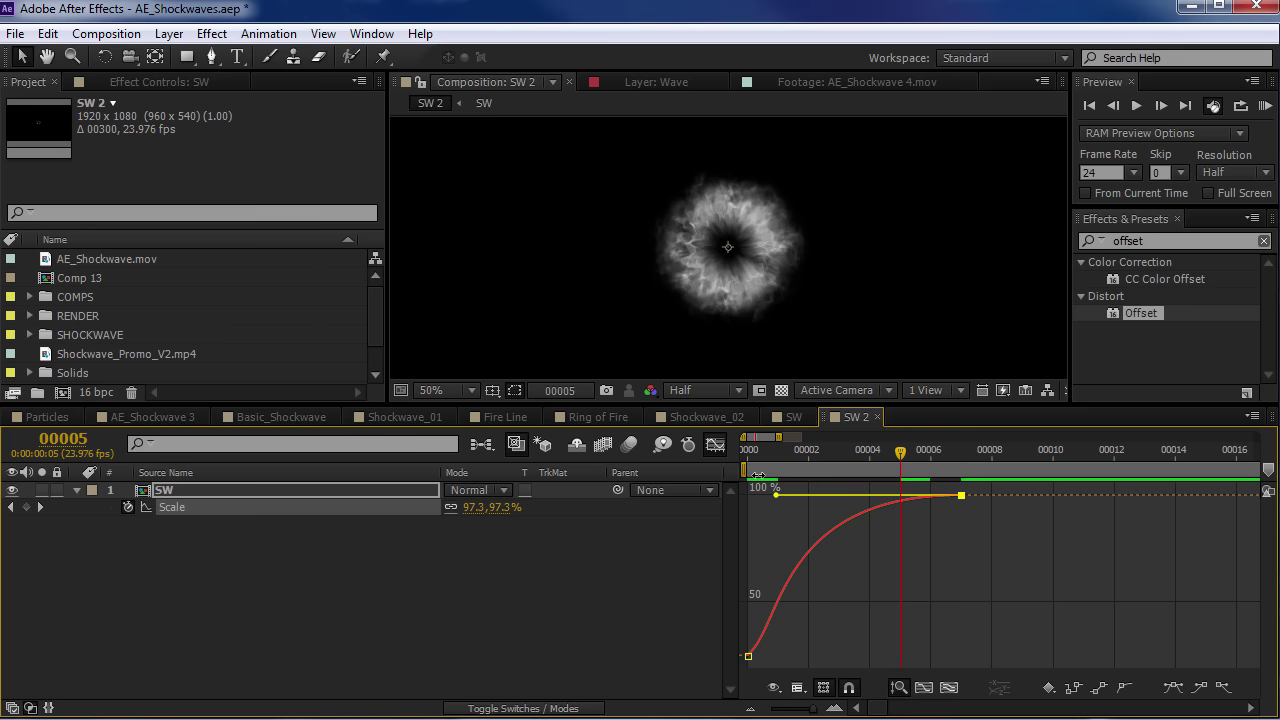
Preview the scale animation with the full keyframe timeline restored, including in the maximized composition viewer
key("space")
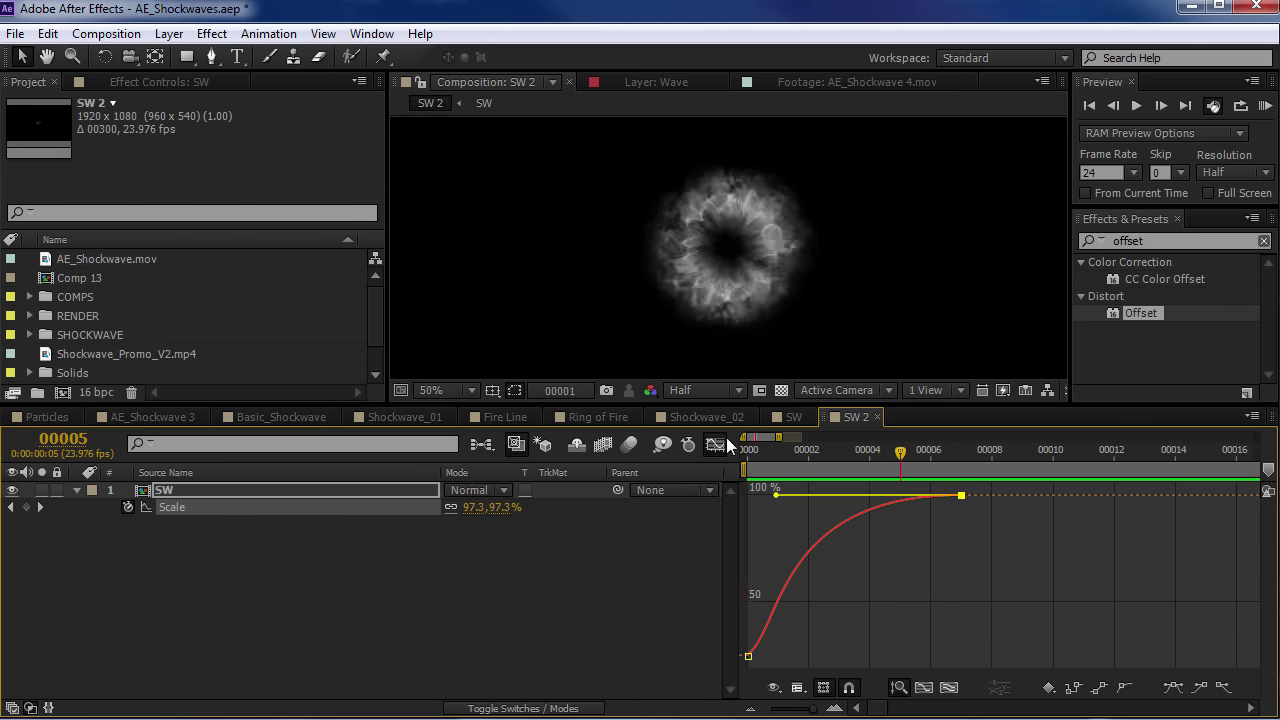
key("shift+F3")
left_click(927, 589)
key("minus")
key("minus")
key("minus")
key("KP_0")
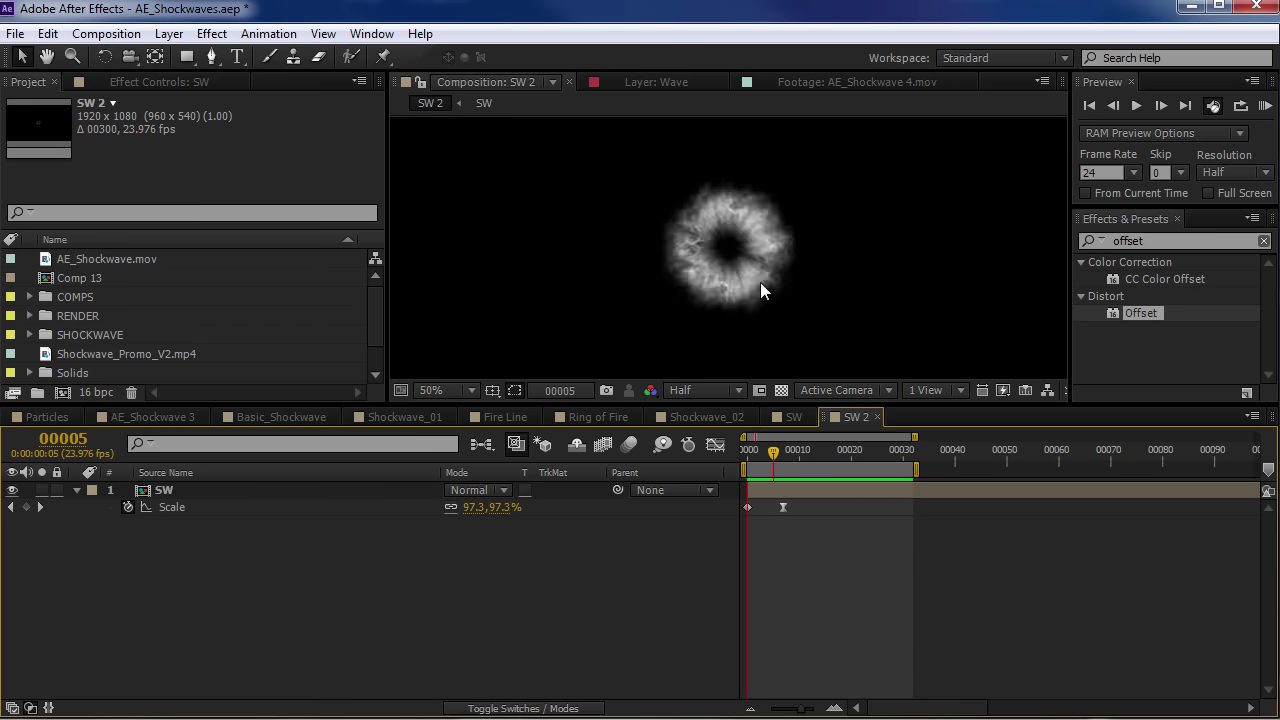
key("grave")
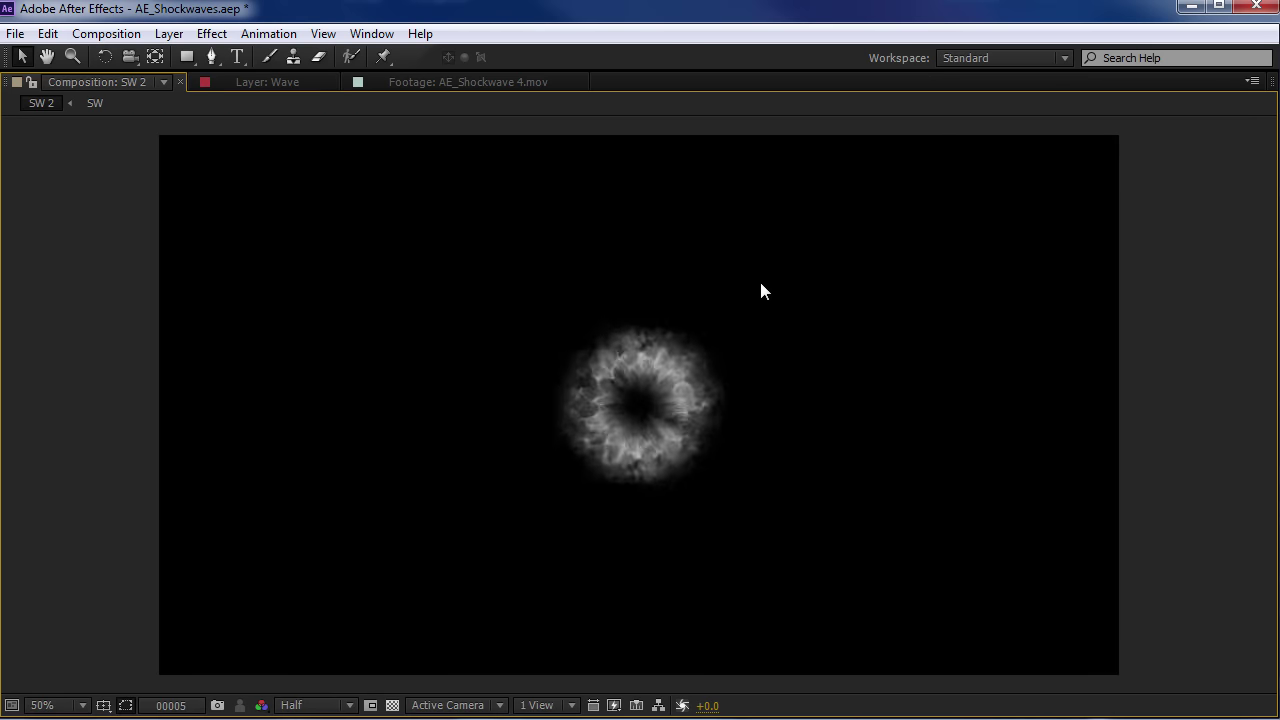
key("space")
key("grave")
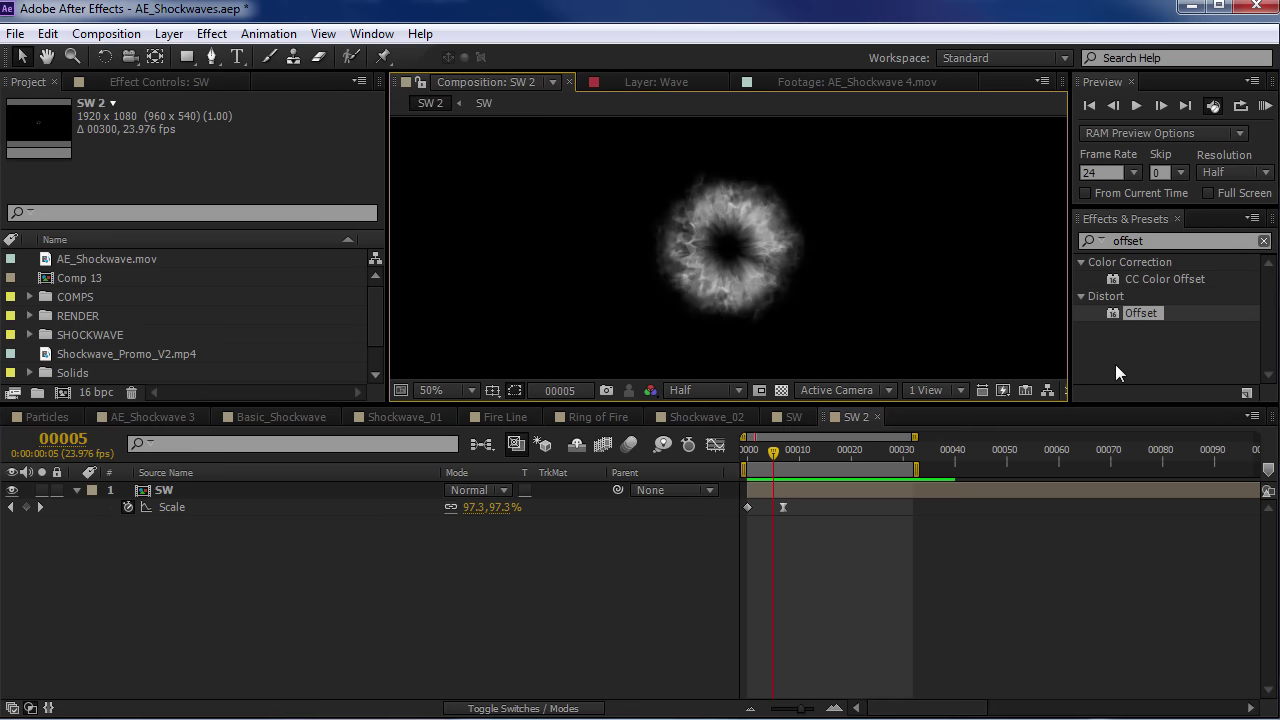
Make the composition viewer taller and preview the shockwave at 50% magnification
key("comma")
left_click_drag(763, 405, 763, 481)
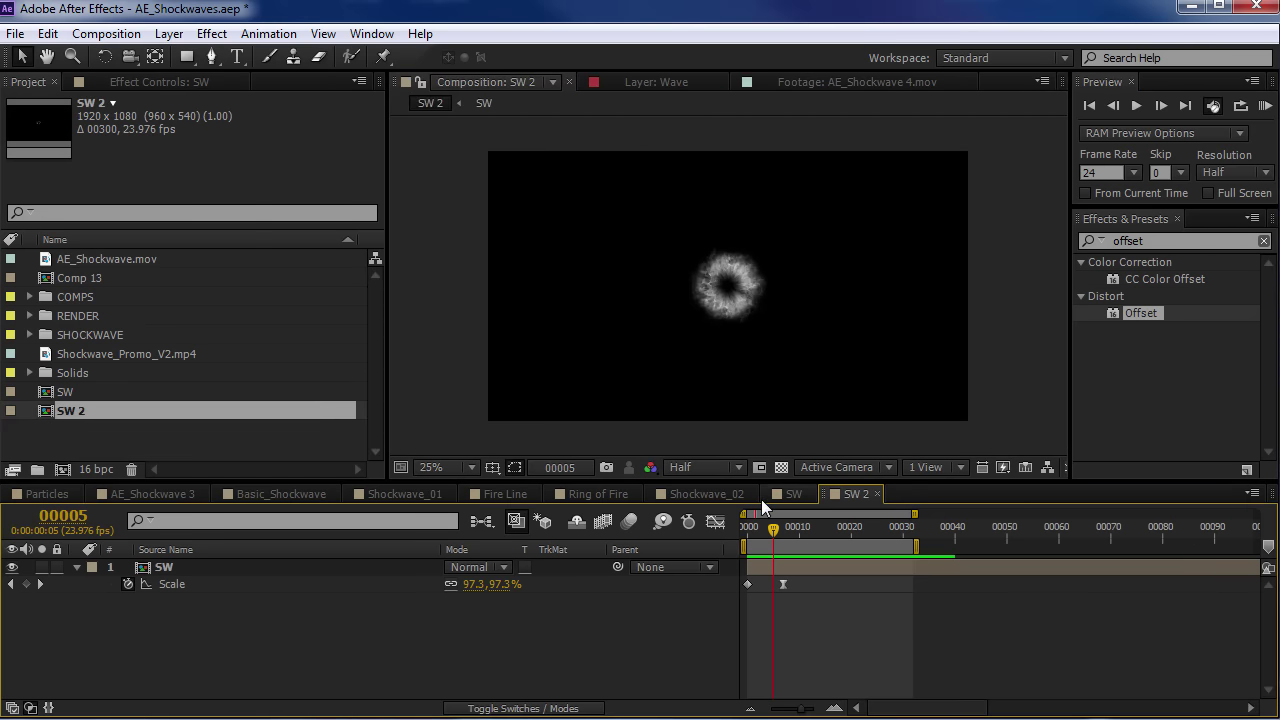
key("period")
key("space")
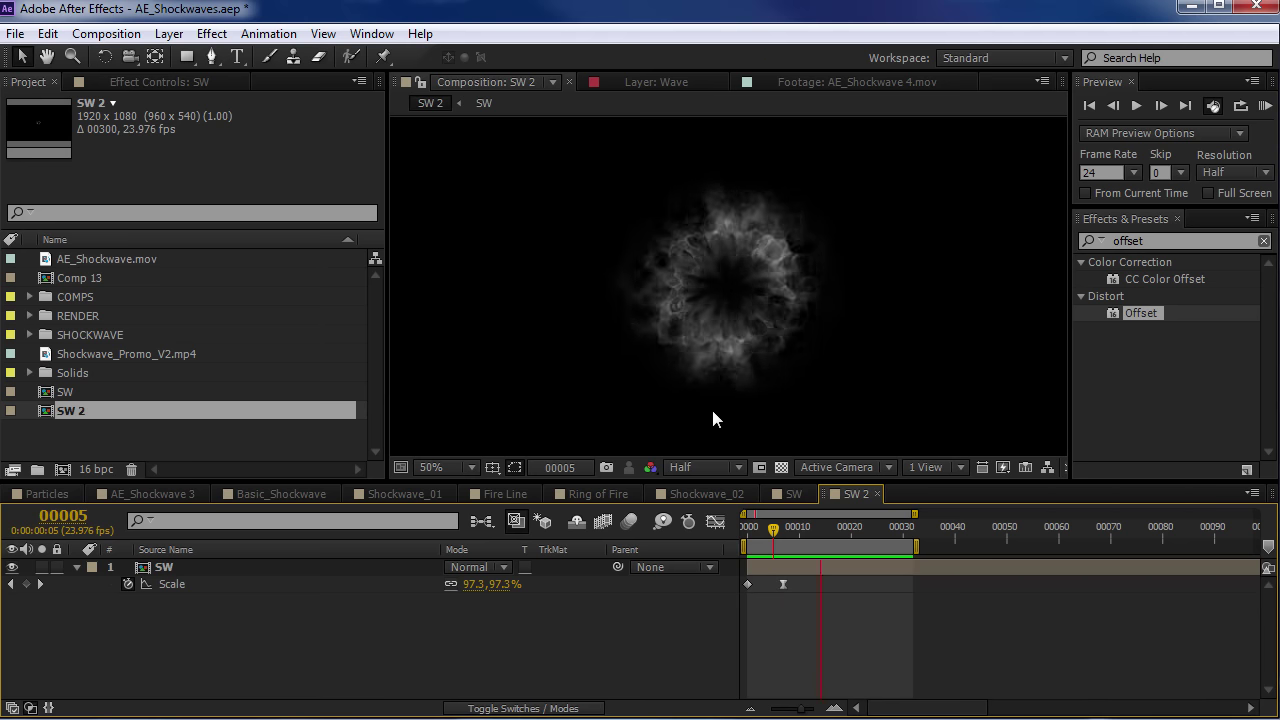
key("space")
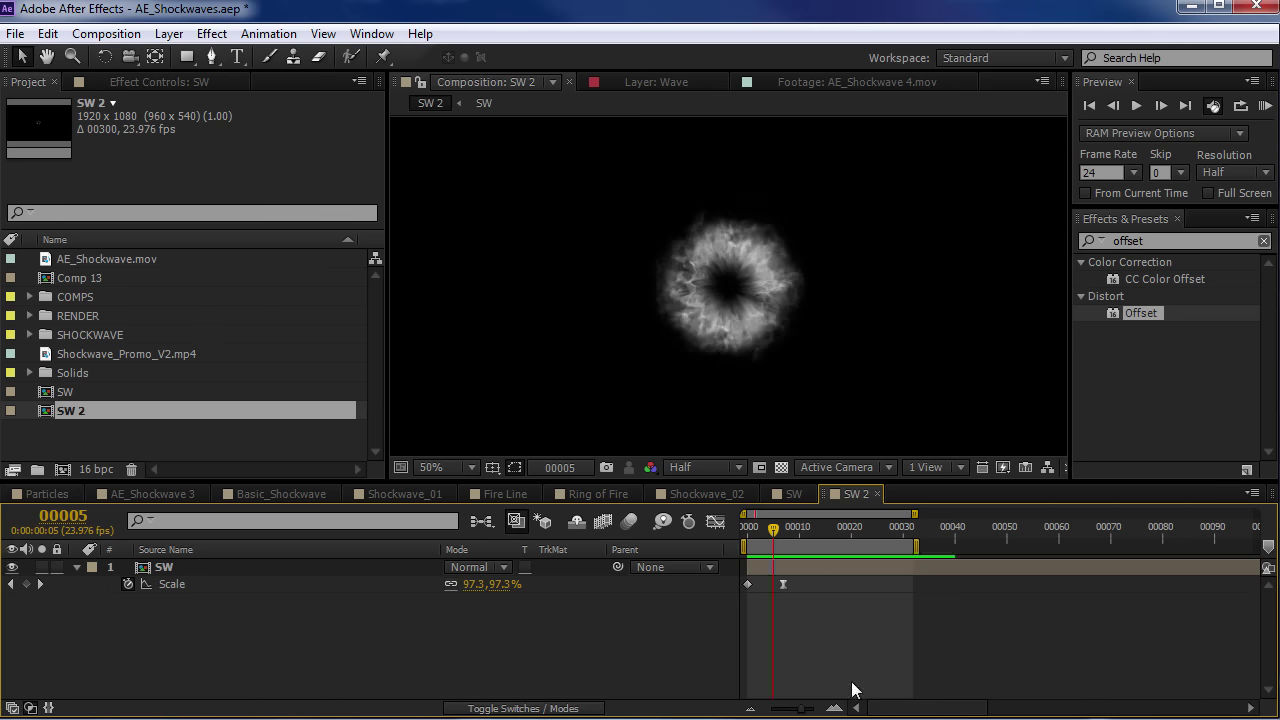
Extend the end of the work area to frame 40 and review the fading part of the shockwave
left_click_drag(858, 526, 826, 553)
key("n")
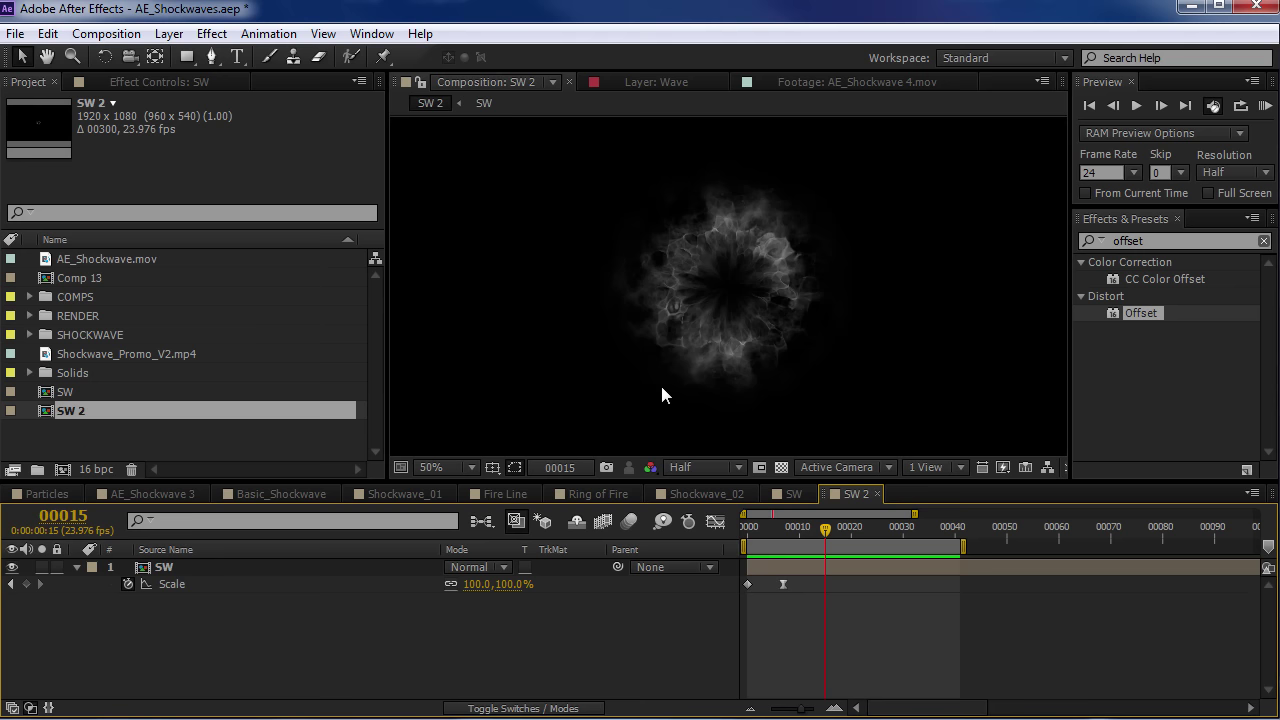
left_click_drag(790, 528, 840, 544)
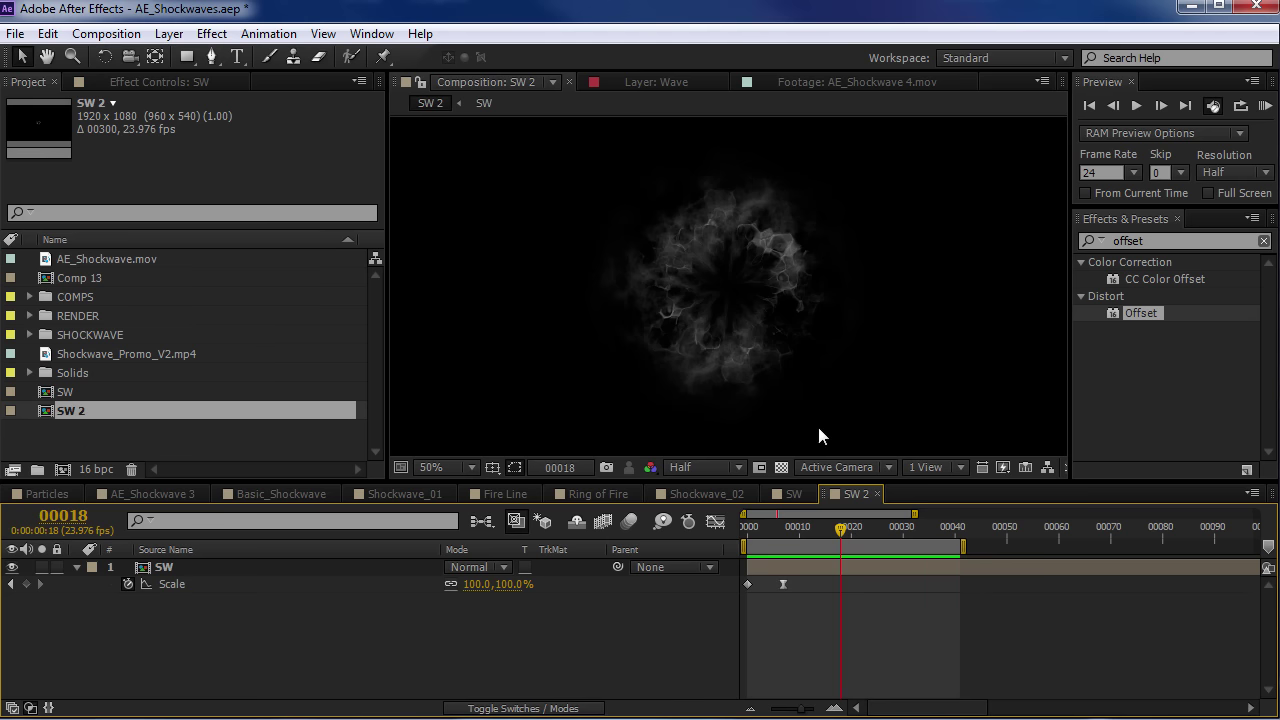
Render the SW 2 composition to the desktop as SW 2.mov in QuickTime format with the Photo - JPEG codec
left_click(106, 34)
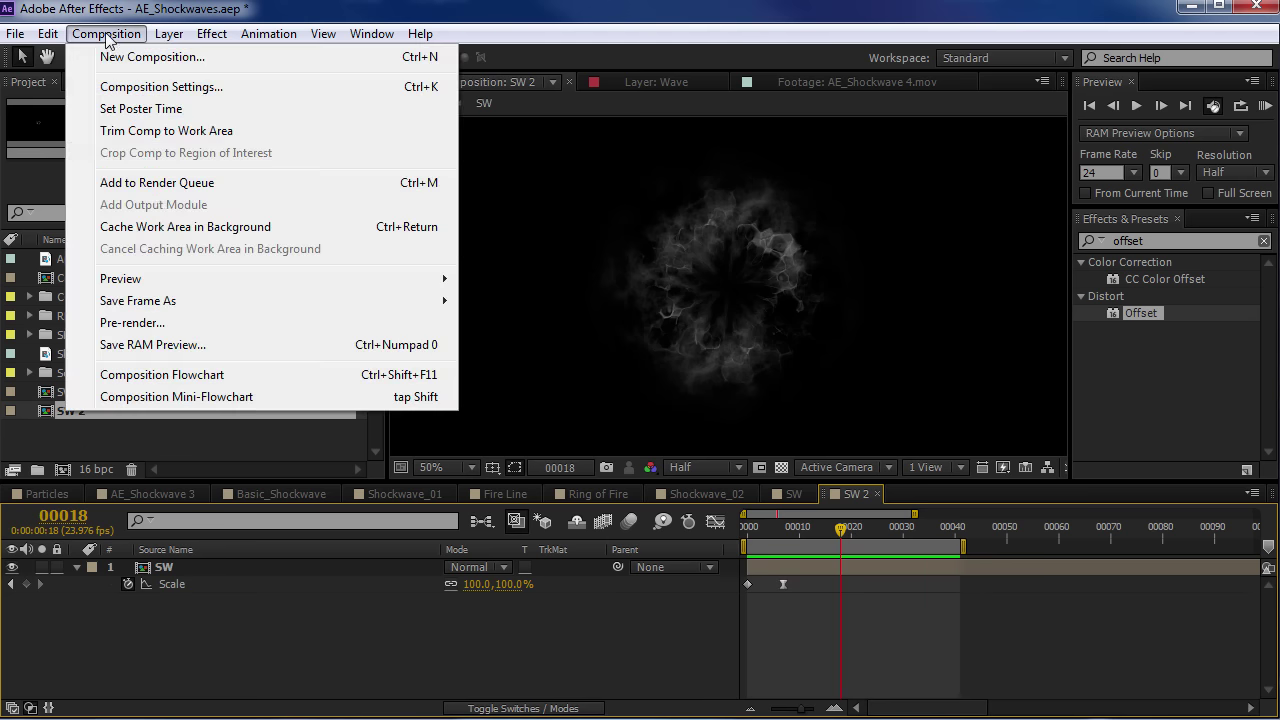
left_click(150, 183)
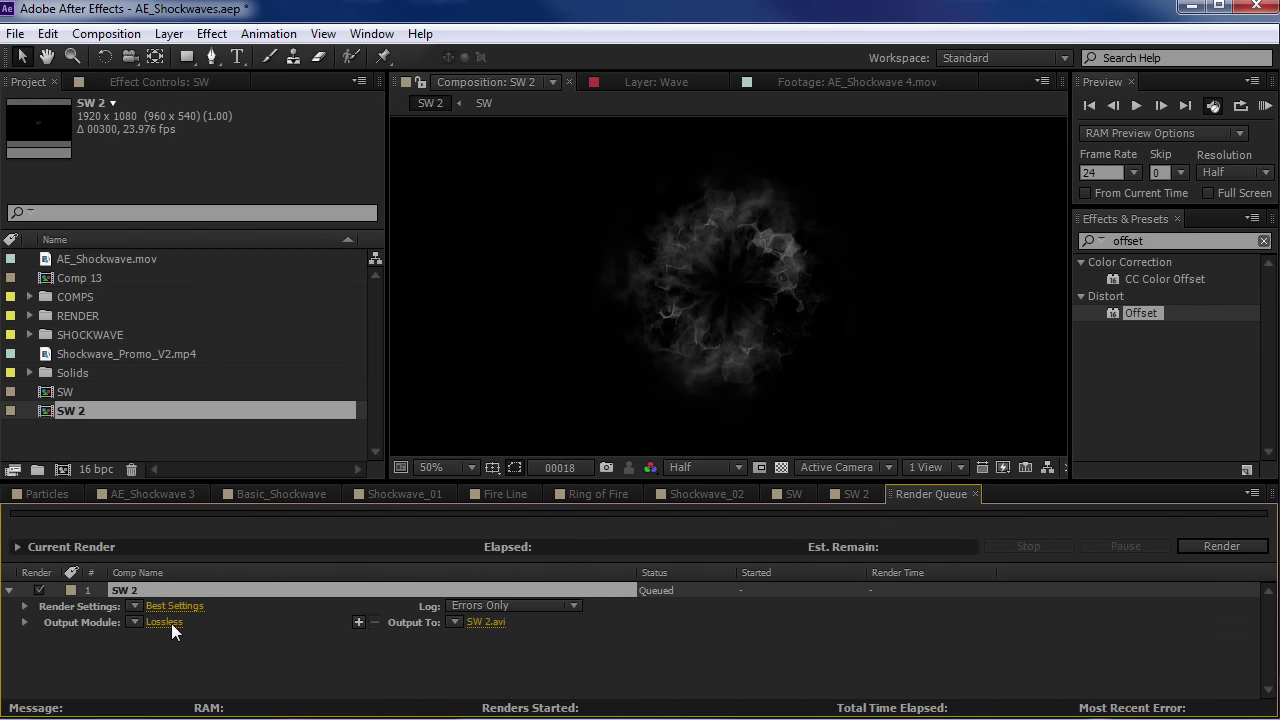
left_click(166, 622)
left_click(661, 301)
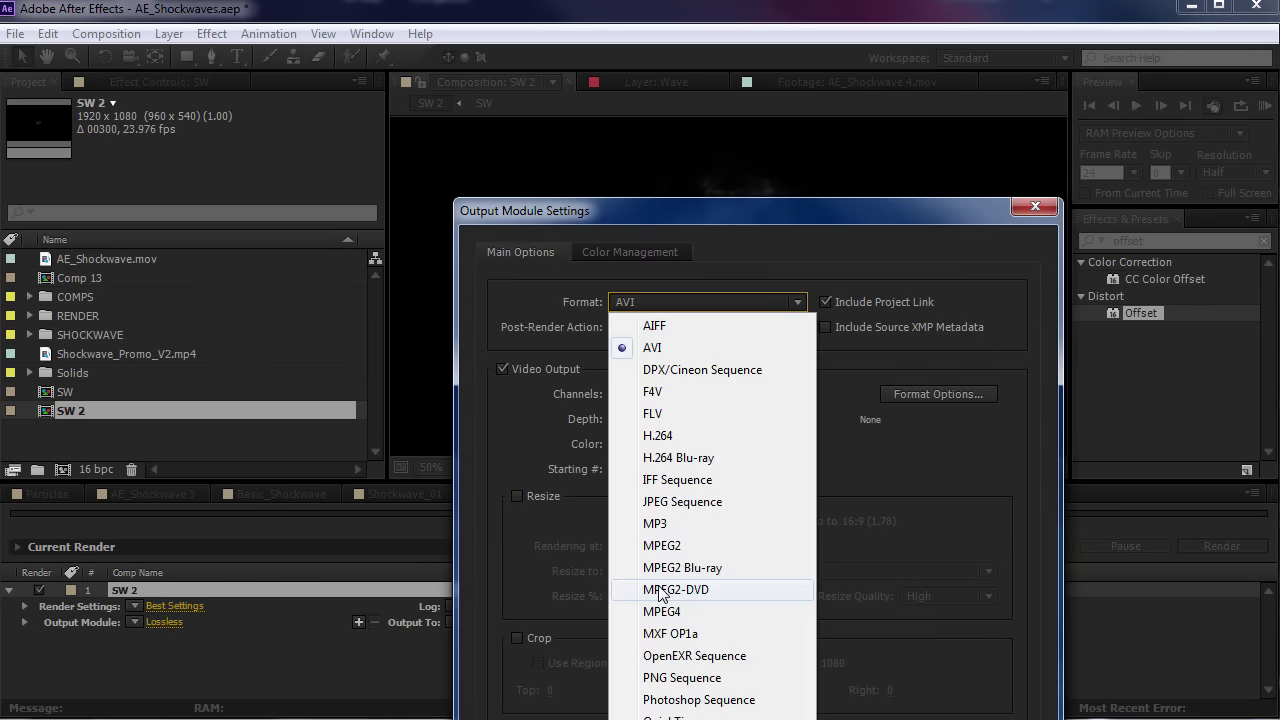
left_click(676, 708)
left_click_drag(668, 209, 539, 47)
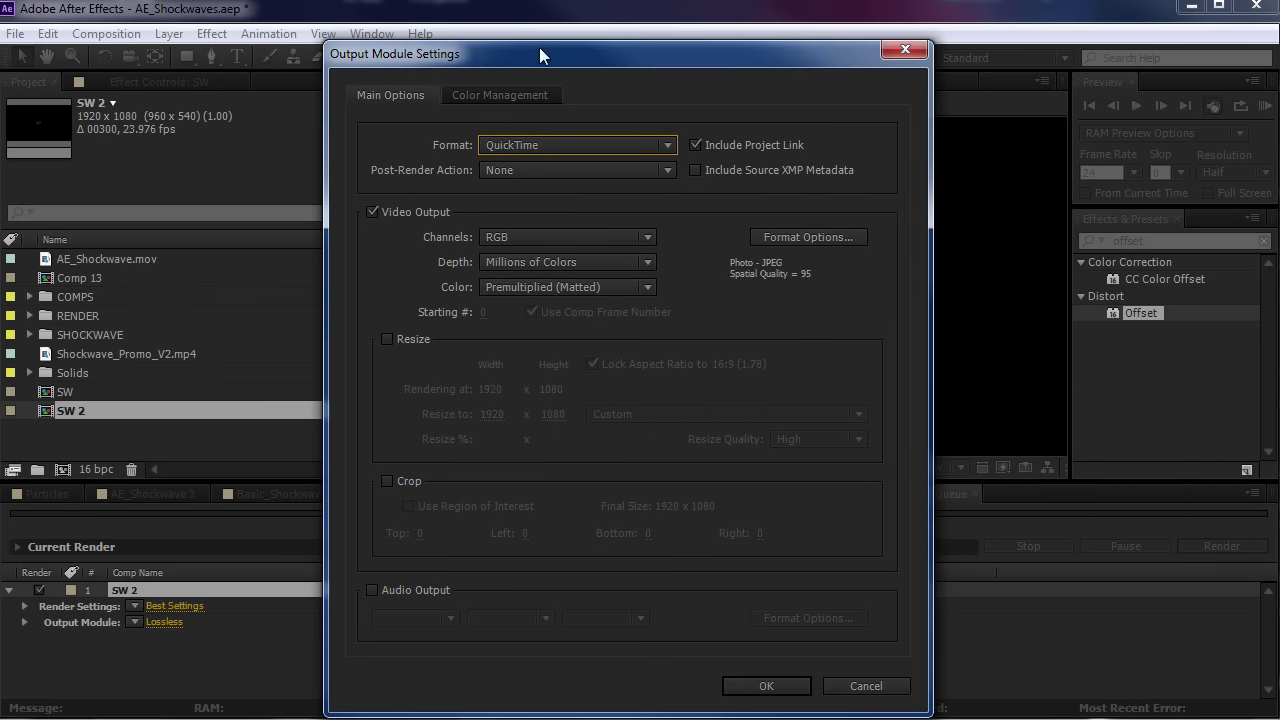
left_click(787, 235)
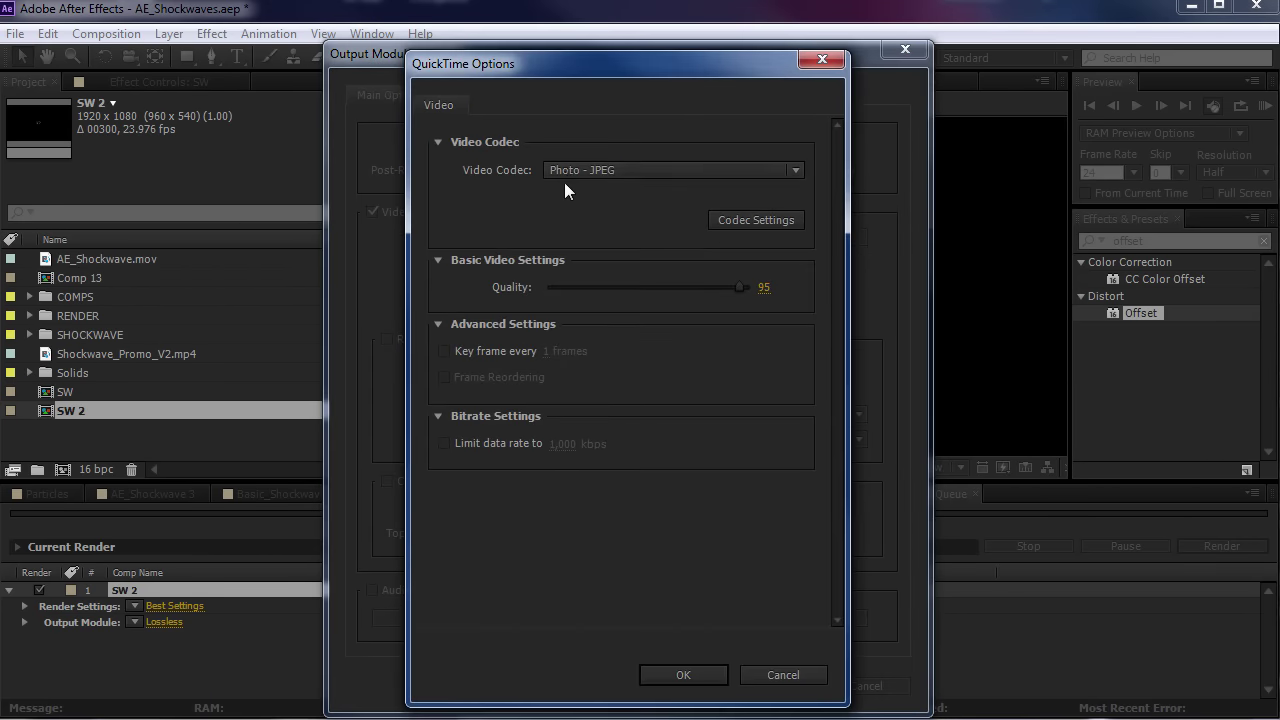
left_click(683, 676)
left_click(748, 686)
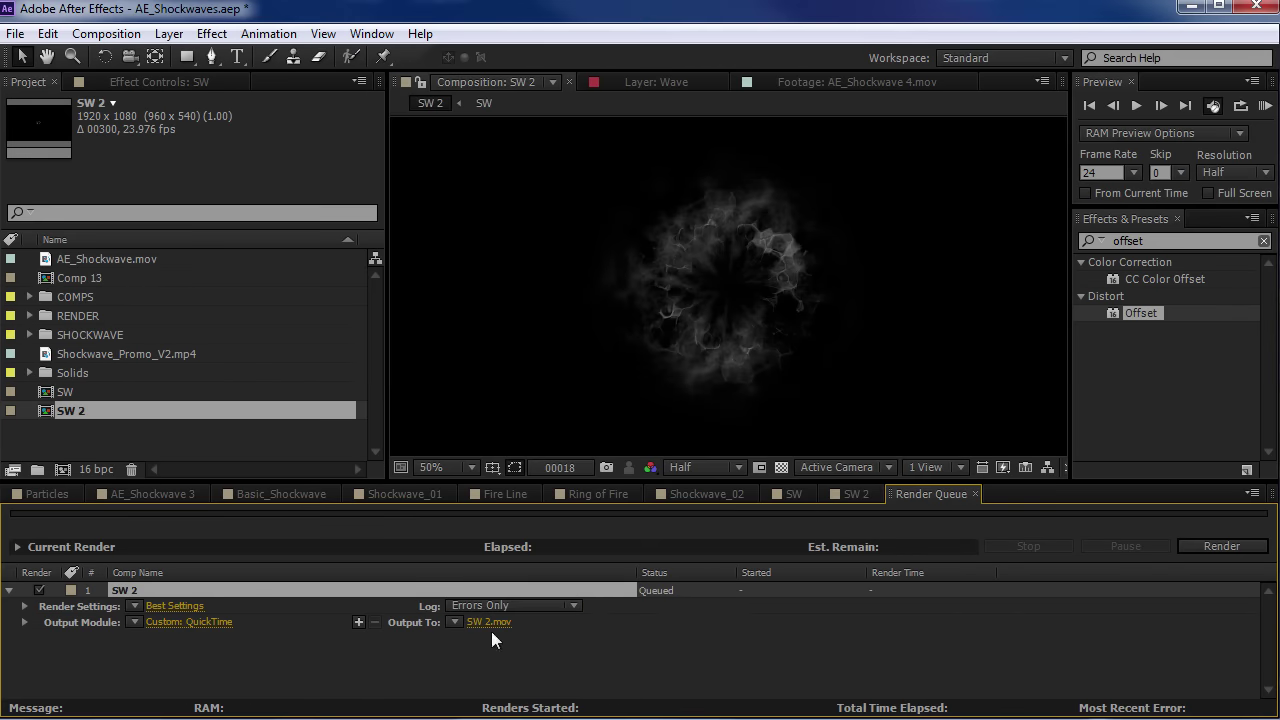
key("Return")
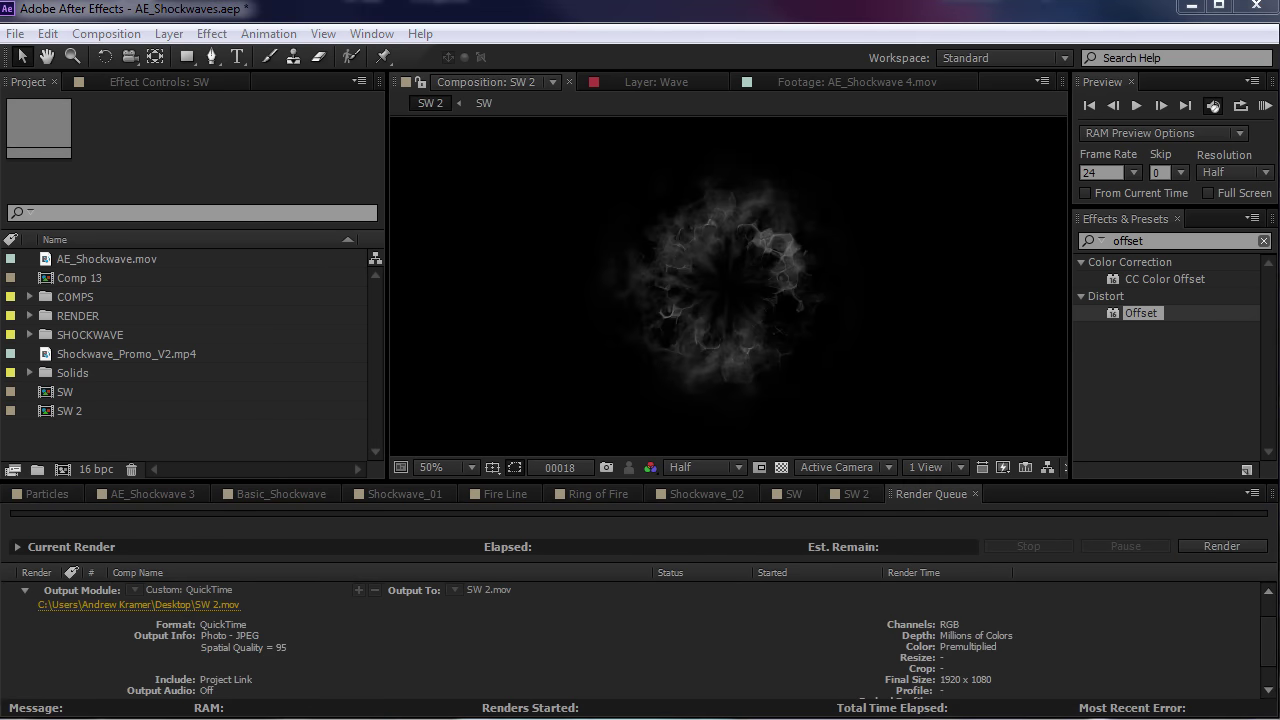
Import the rendered SW 2.mov into the project and scrub through it in the footage viewer
left_click_drag(978, 566, 148, 430)
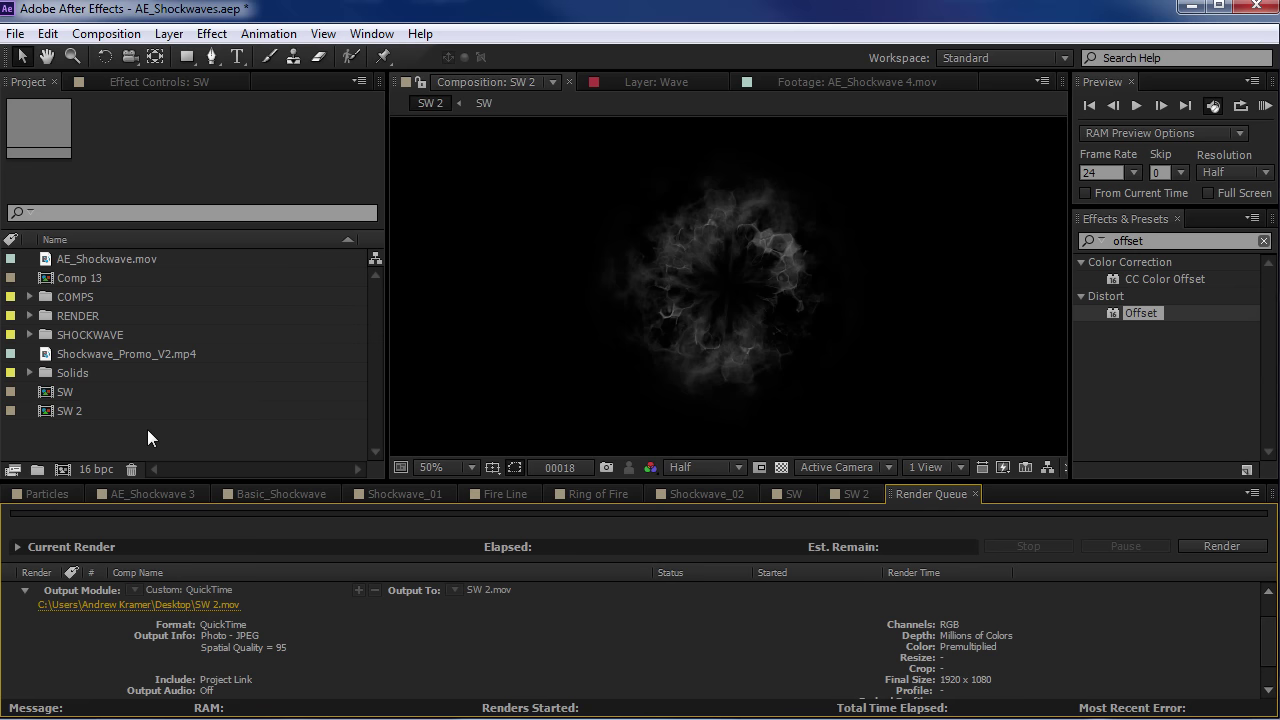
double_click(84, 430)
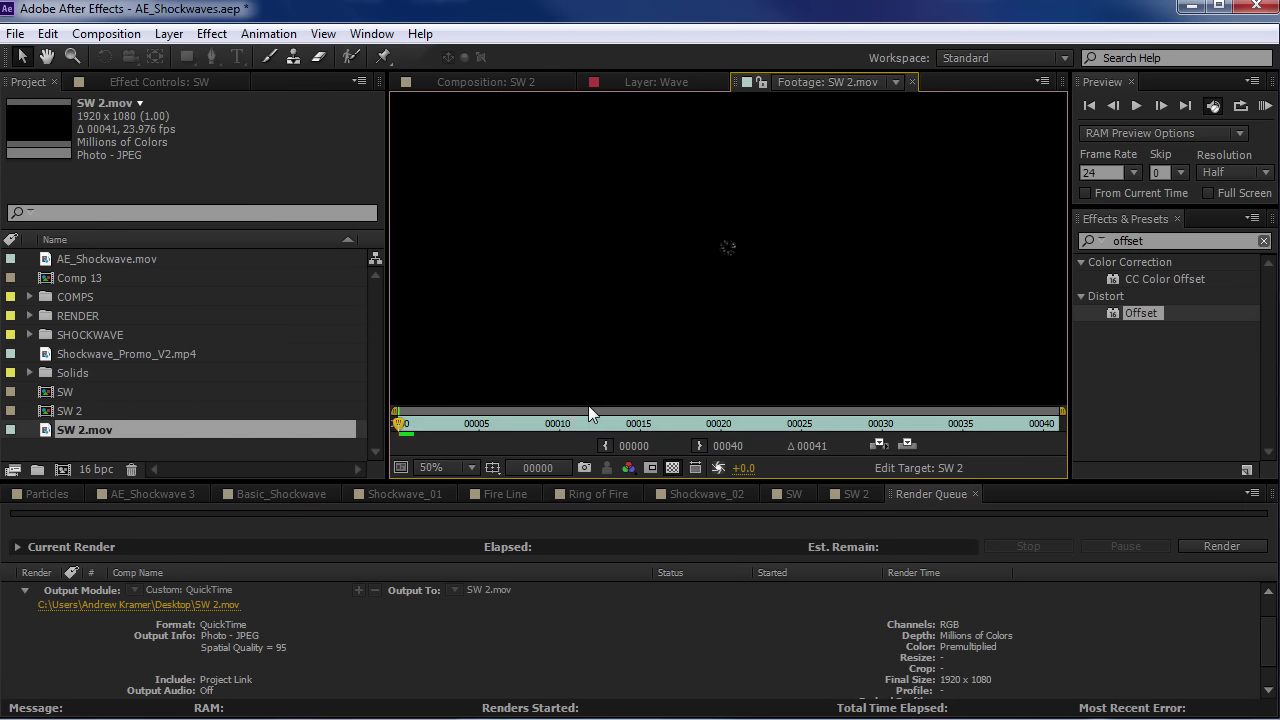
left_click_drag(423, 424, 543, 428)
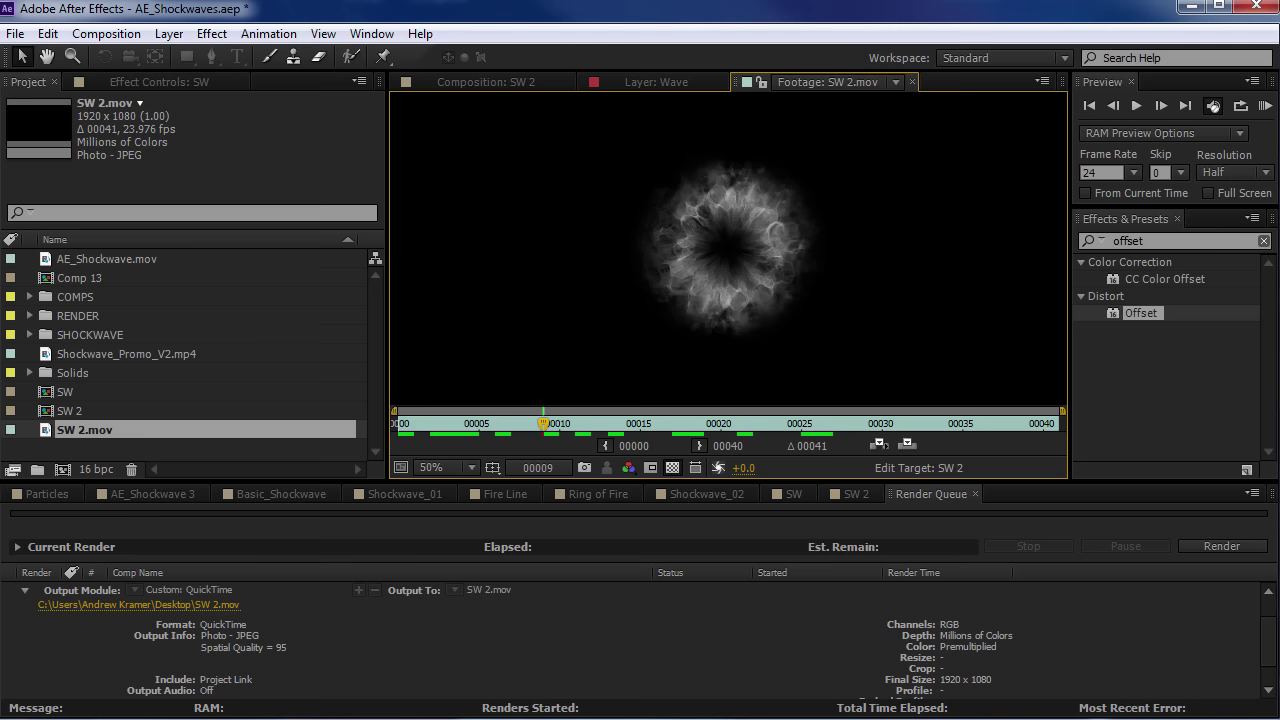
Create a new composition from SW 2.mov and scrub through the shockwave to frame 14
left_click_drag(75, 429, 63, 470)
left_click(736, 623)
left_click_drag(750, 527, 858, 540)
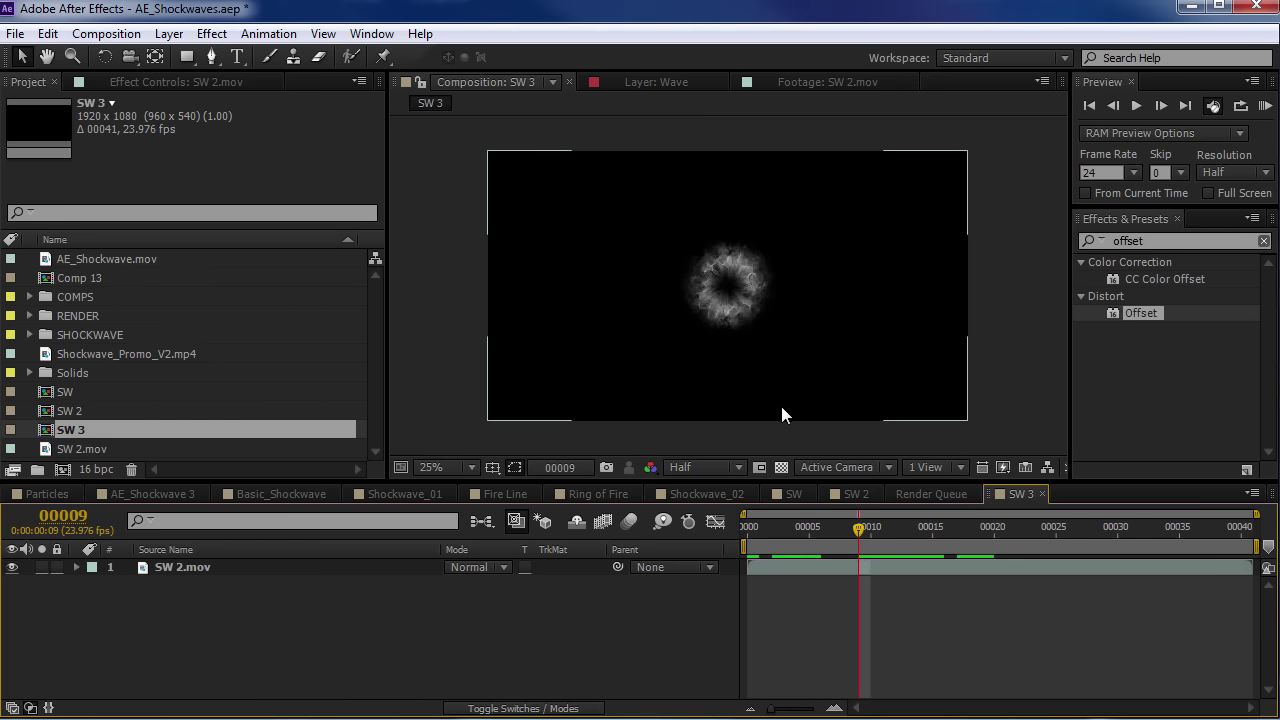
scroll(781, 406, "up", 2)
left_click_drag(752, 539, 919, 539)
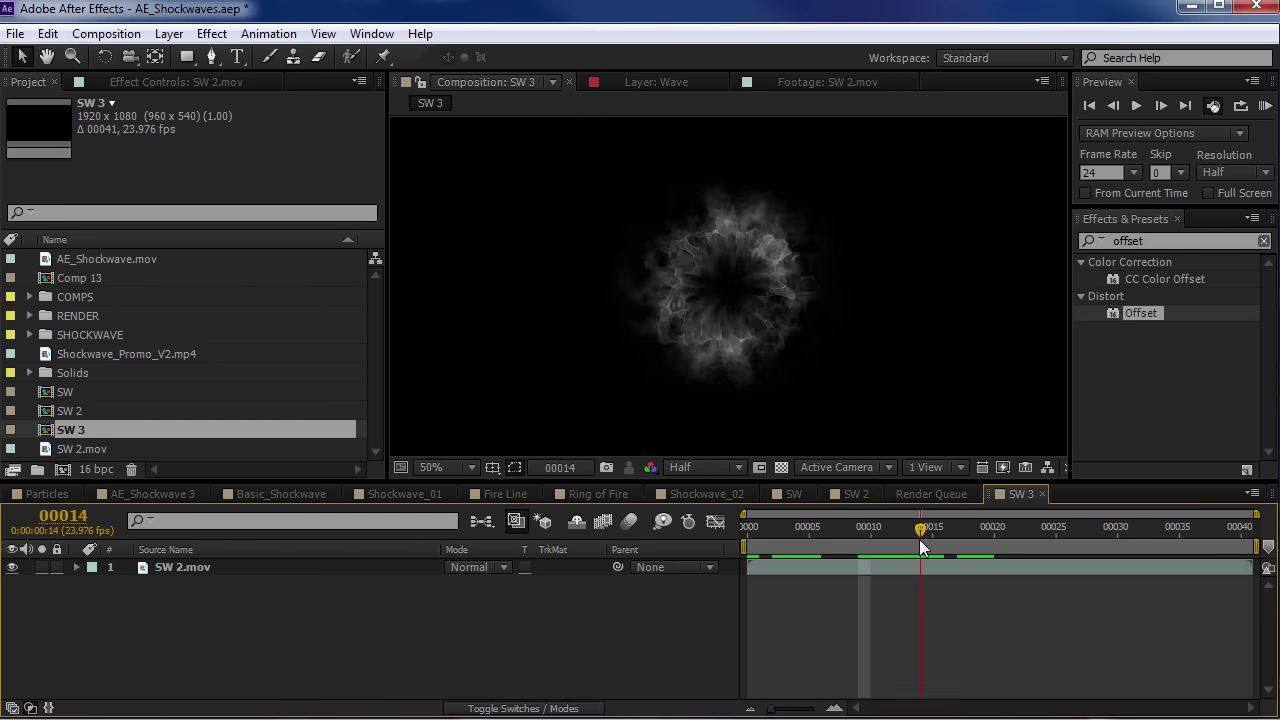
Apply Unsharp Mask to the SW 2.mov layer with an Amount of 60 and check it across several frames
left_click(880, 569)
left_click(211, 33)
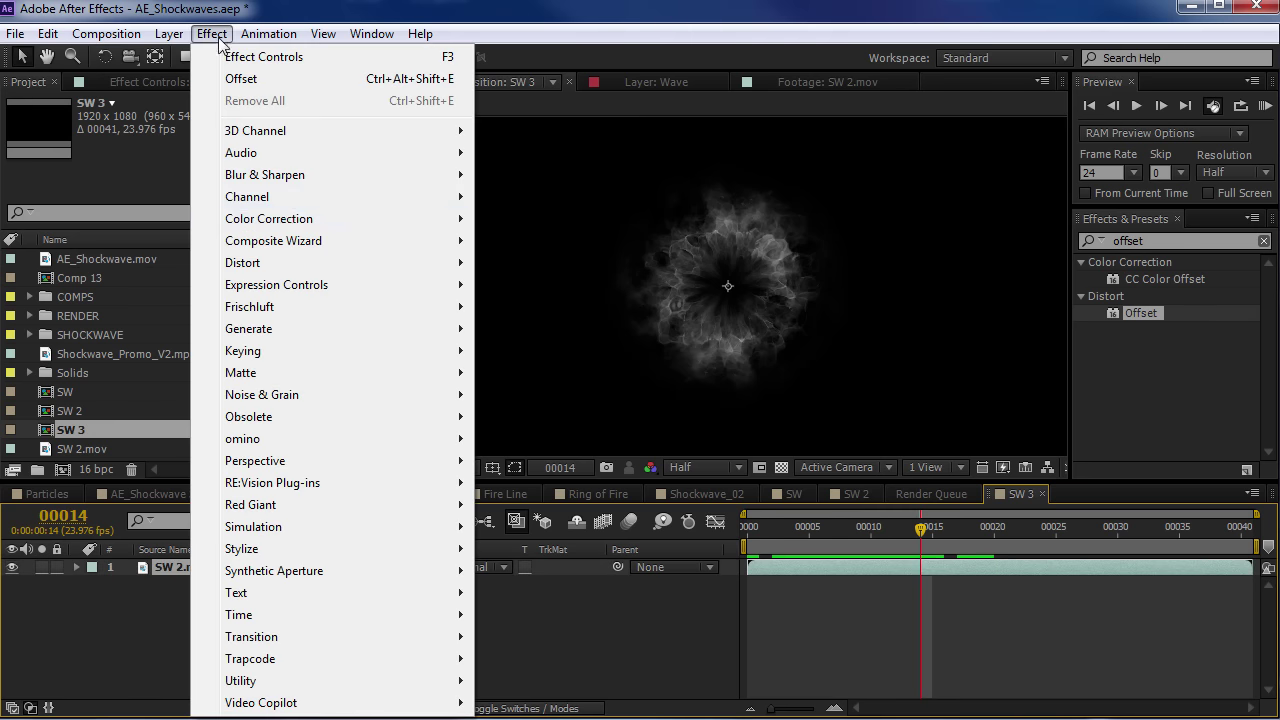
mouse_move(329, 178)
left_click(537, 527)
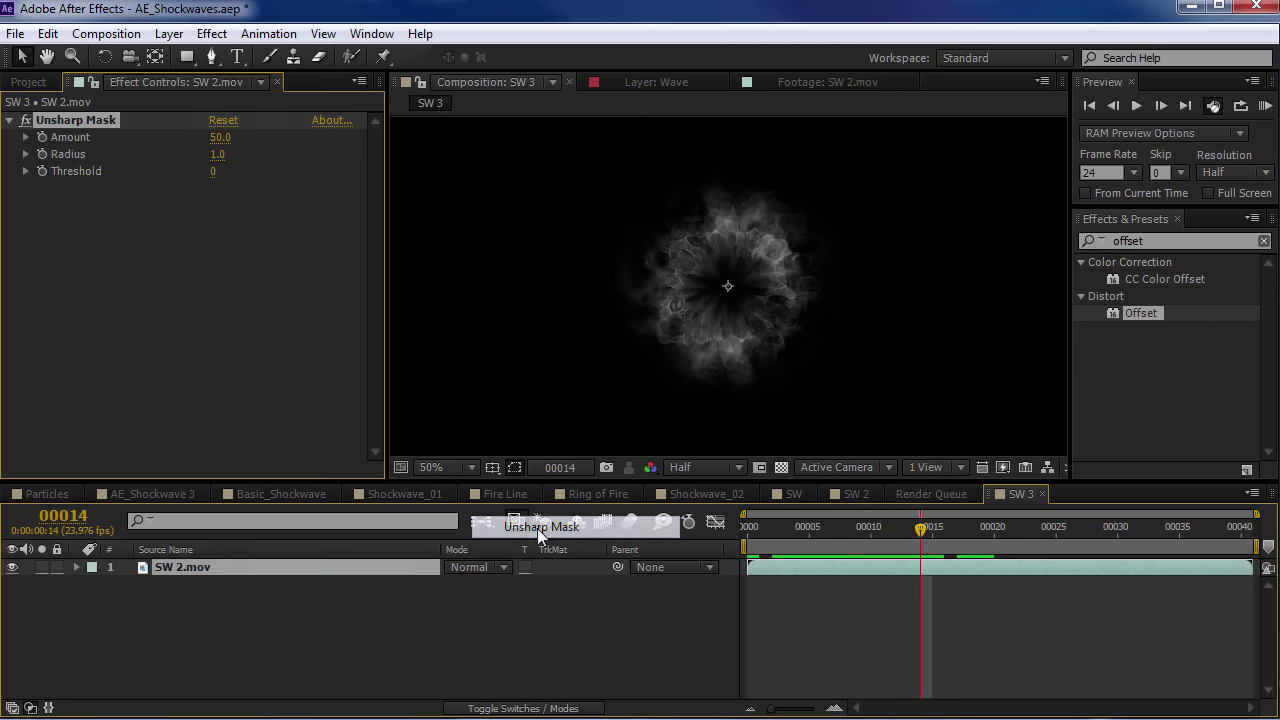
key("period")
key("ctrl+j")
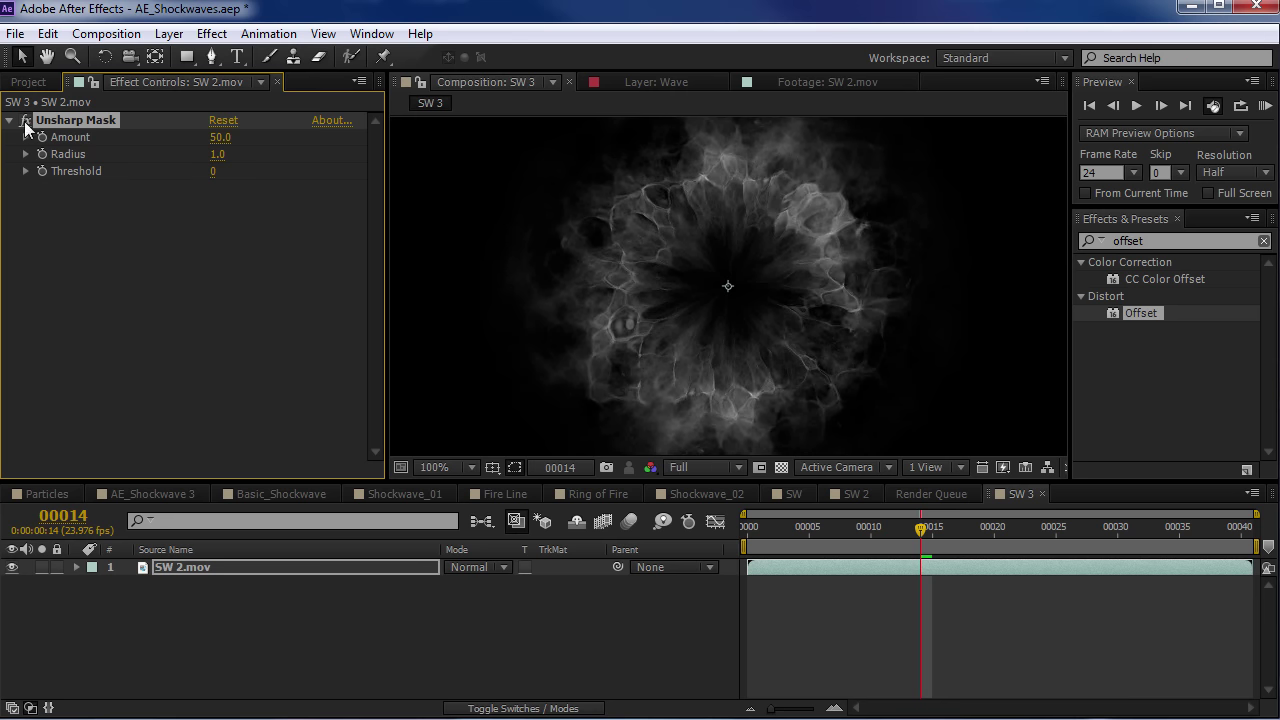
left_click_drag(216, 137, 230, 135)
key("comma")
left_click_drag(758, 526, 932, 554)
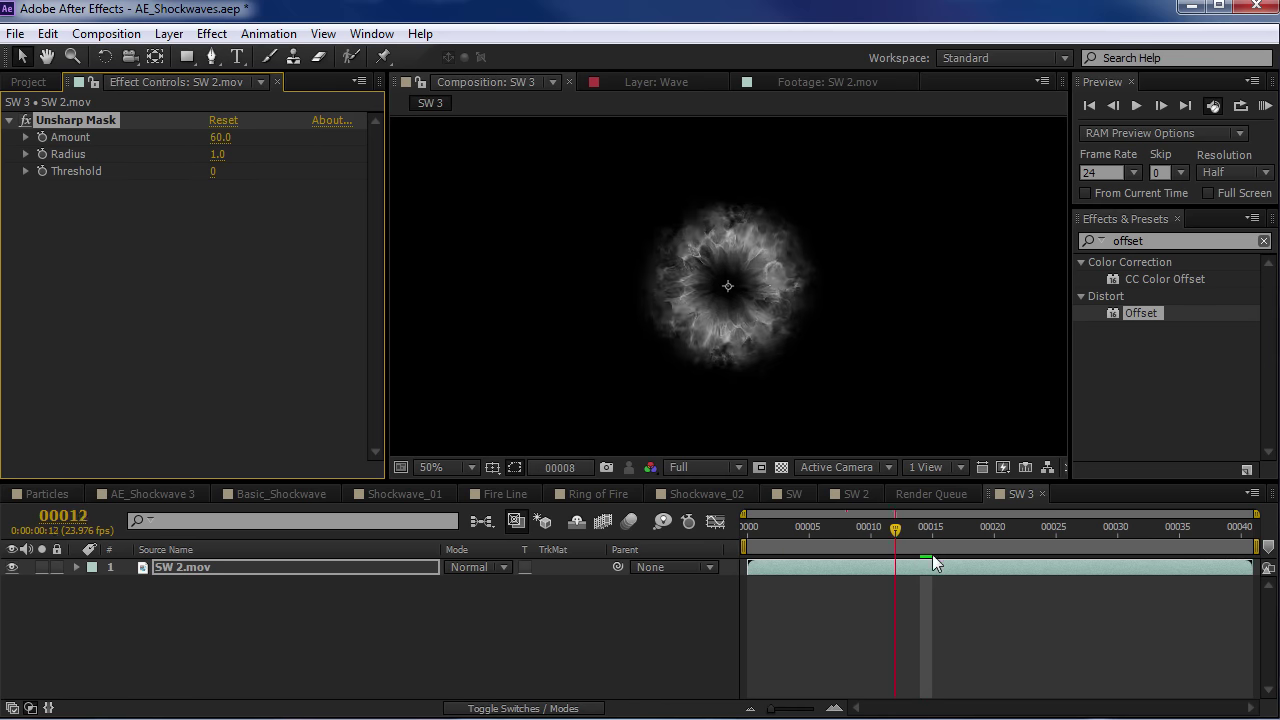
Duplicate the SW 2.mov layer and set the blending mode of both copies to Screen
left_click(807, 565)
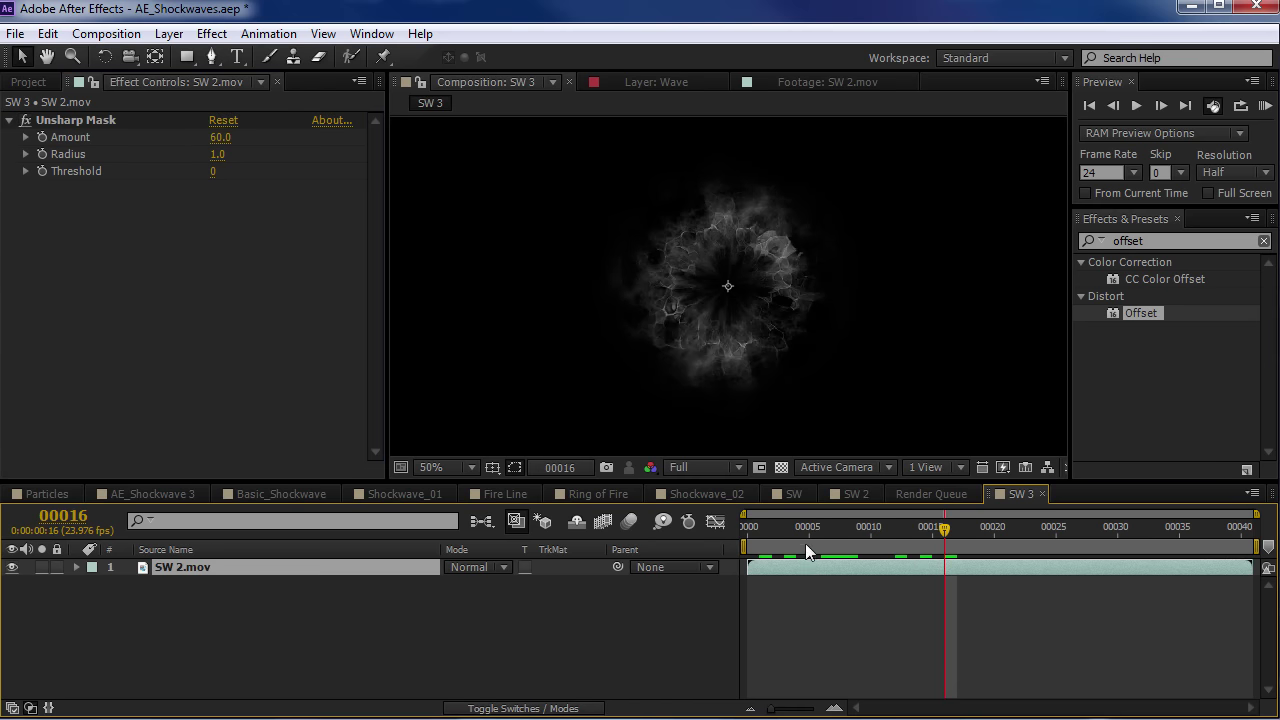
key("ctrl+d")
left_click(505, 567)
left_click(560, 534)
left_click(480, 567)
left_click(540, 449)
left_click(298, 584)
left_click(478, 584)
left_click(540, 449)
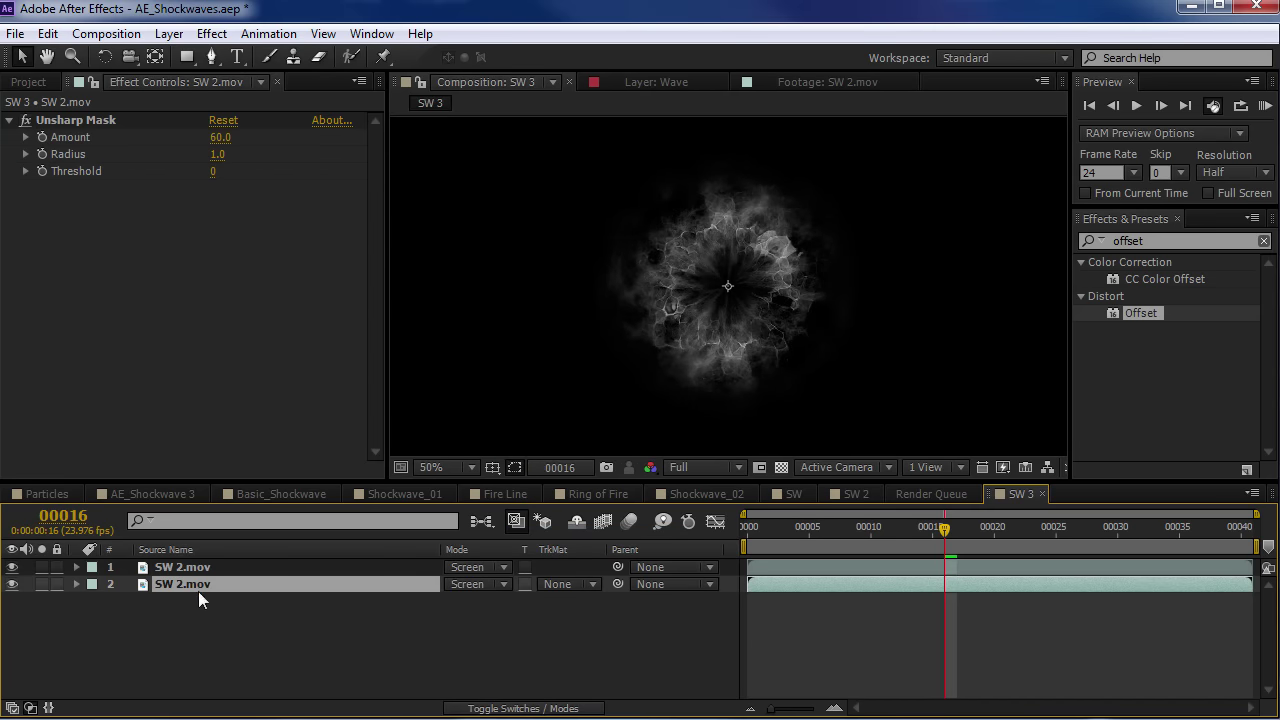
Rotate the upper SW 2.mov layer roughly a quarter turn and set its Scale to 64%
left_click(186, 567)
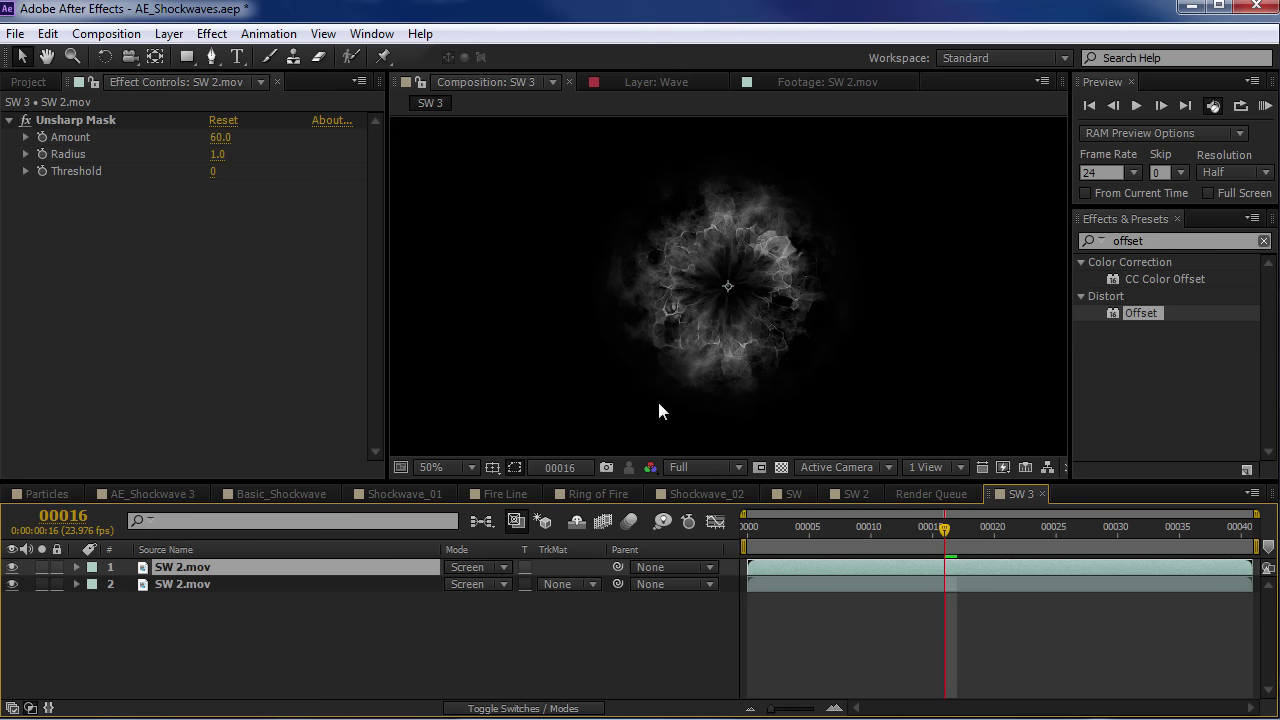
left_click(104, 57)
left_click_drag(755, 222, 796, 306)
key("s")
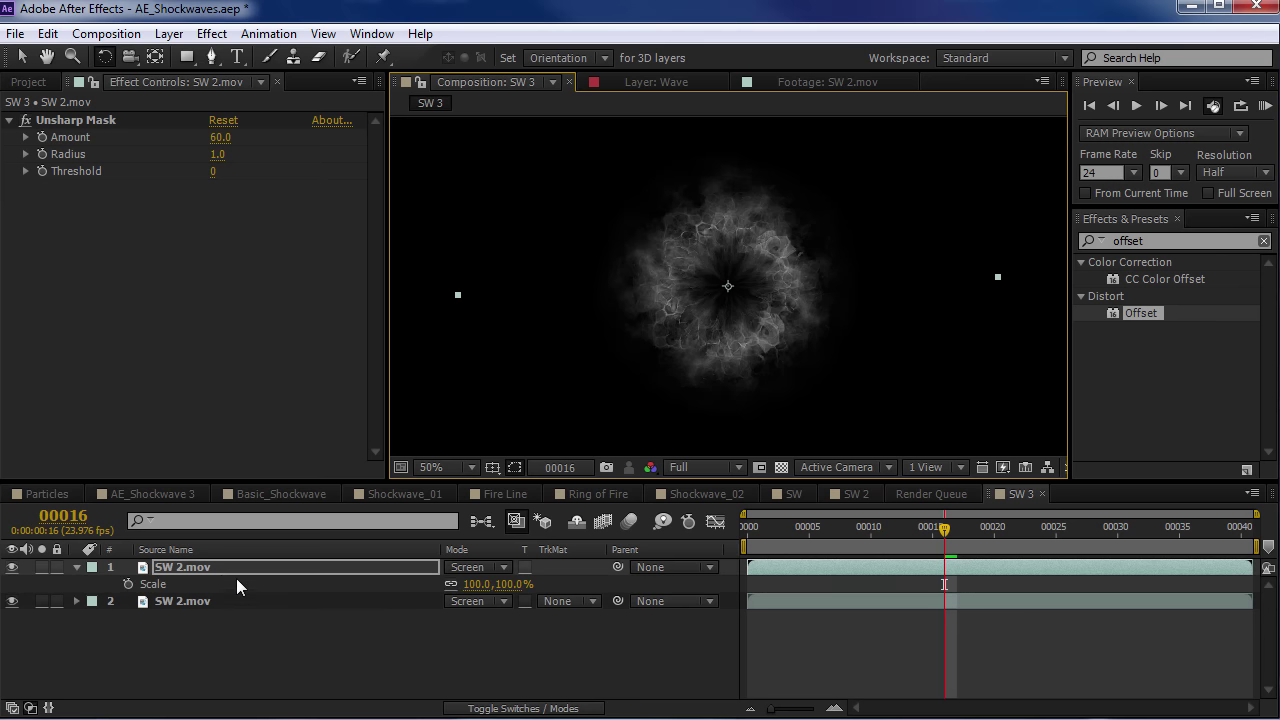
left_click_drag(508, 598, 464, 445)
Apply the Curves effect to the upper SW 2.mov layer
left_click(212, 33)
mouse_move(339, 220)
left_click(536, 614)
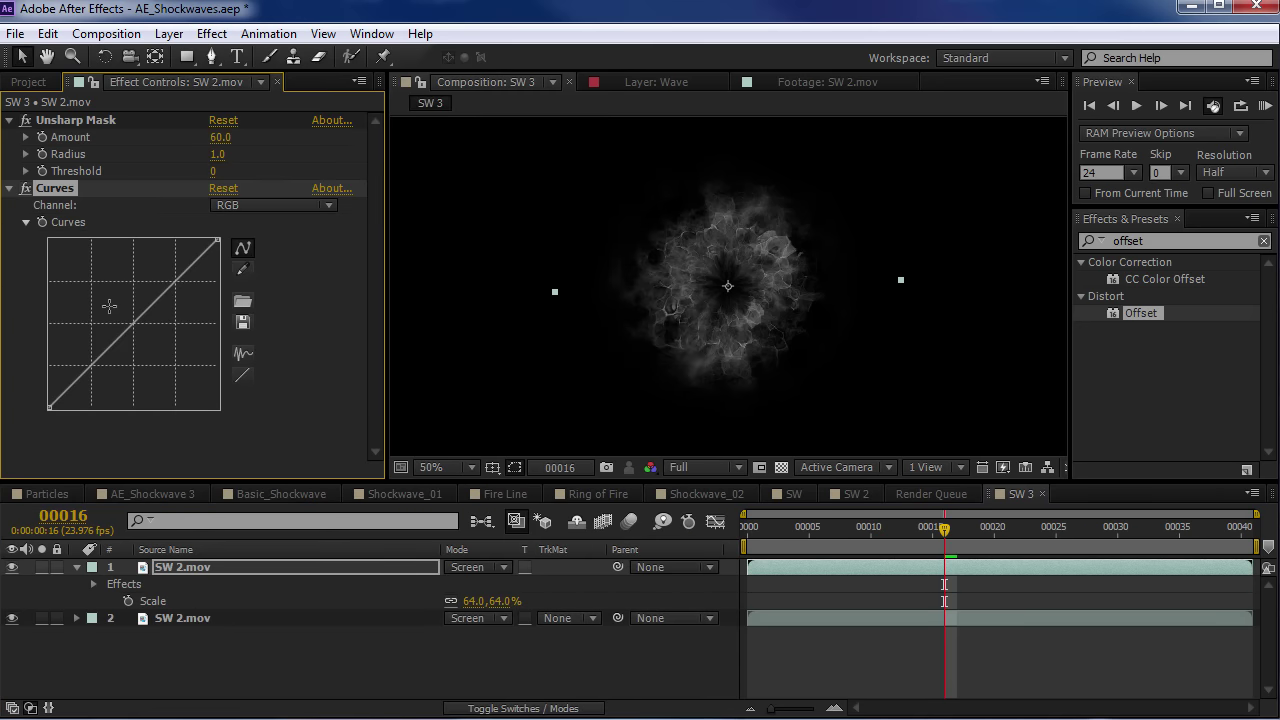
Brighten the upper SW 2.mov layer by bending its RGB curve upward with two points, compare with the layer hidden, and preview the animation
left_click_drag(111, 346, 122, 306)
left_click_drag(85, 380, 75, 375)
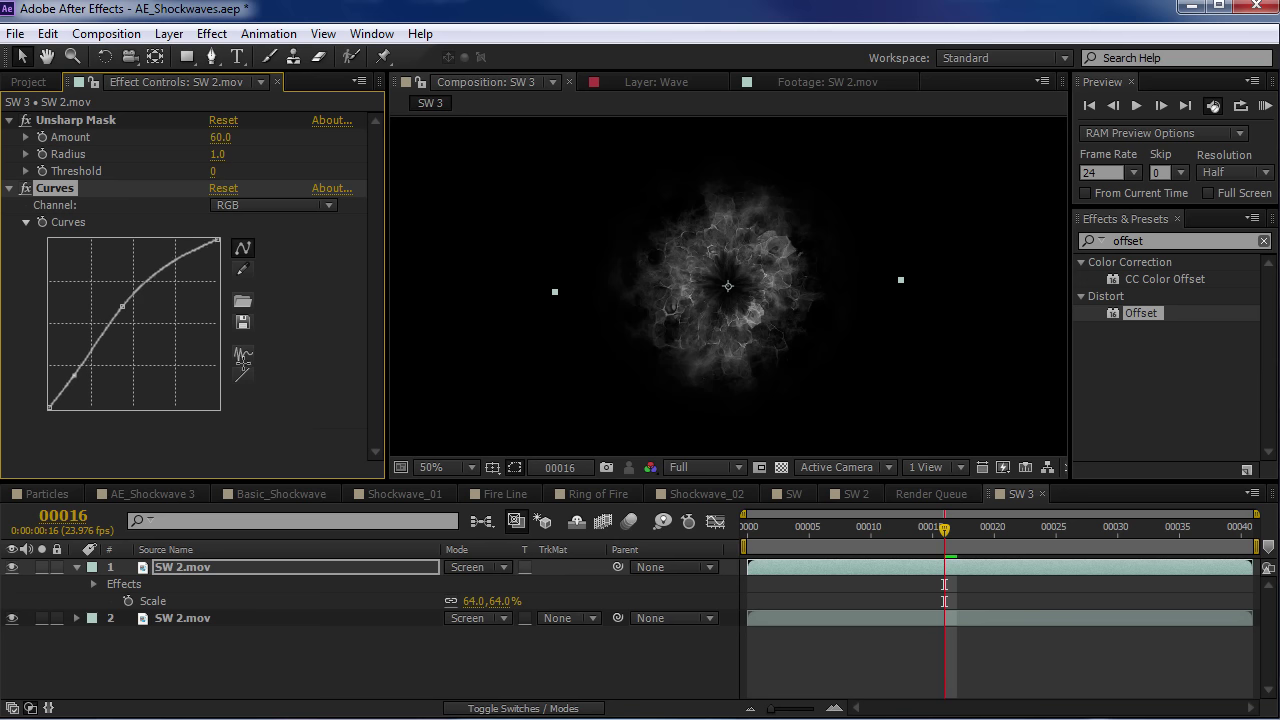
left_click(850, 584)
left_click(12, 567)
left_click(11, 567)
key("KP_0")
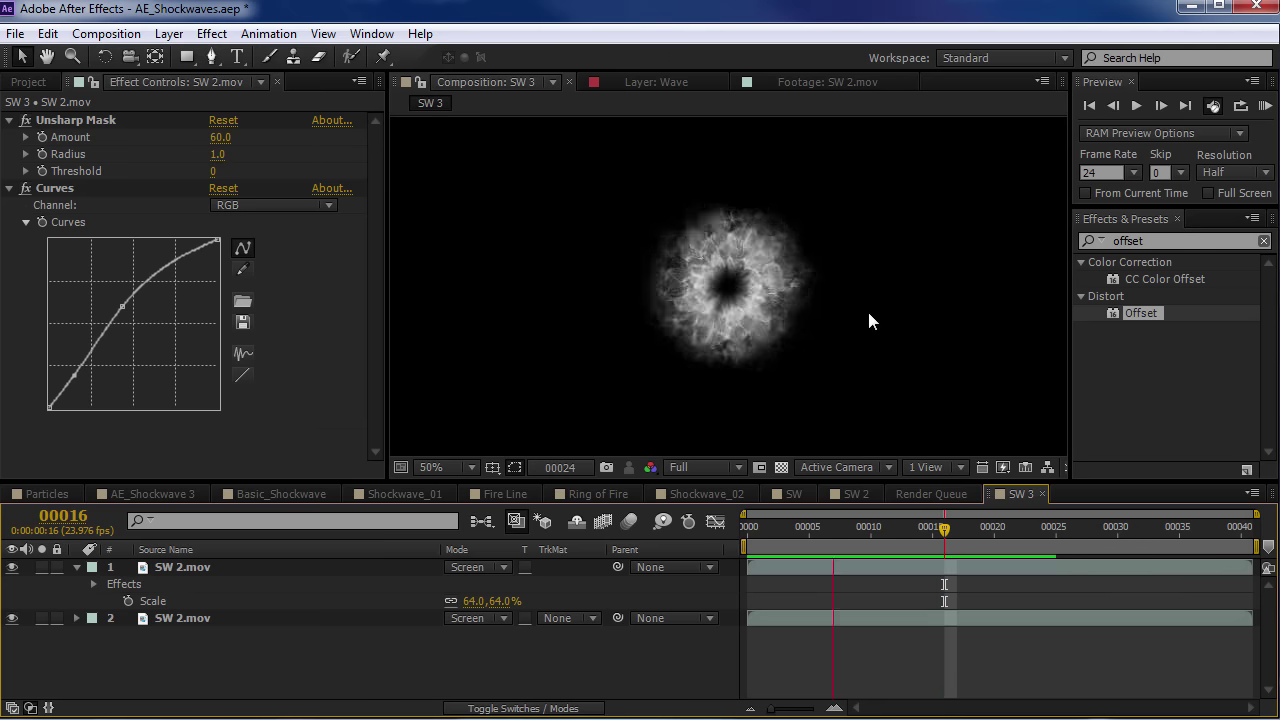
Set the Scale of the upper SW 2.mov layer to 52% and preview the shockwave
left_click(883, 528)
left_click(867, 567)
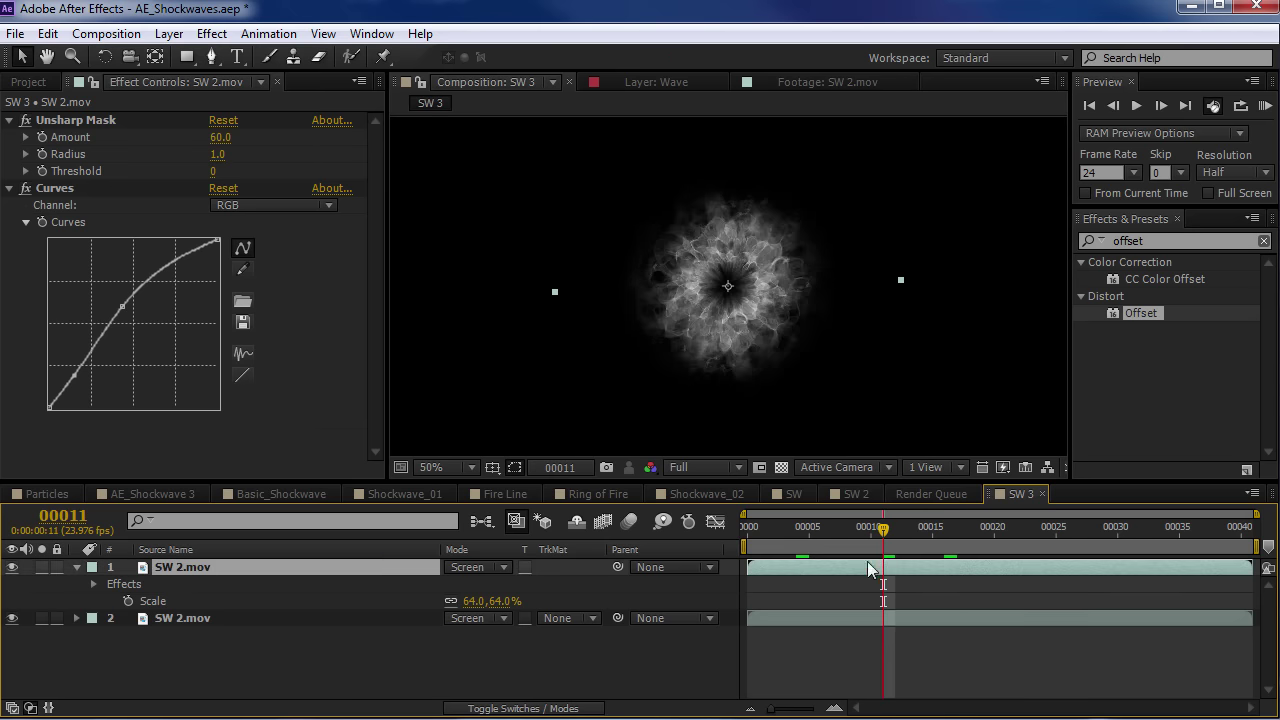
left_click(473, 601)
type("40")
key("Return")
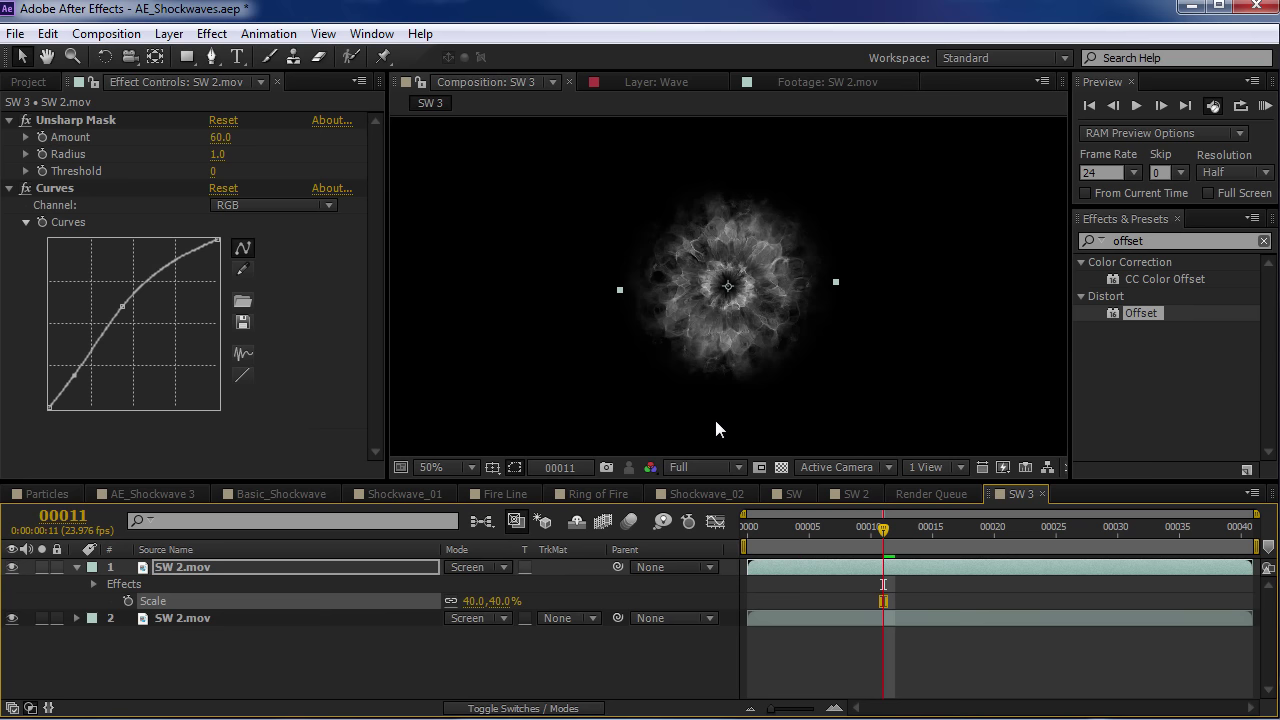
left_click_drag(498, 601, 510, 601)
key("KP_0")
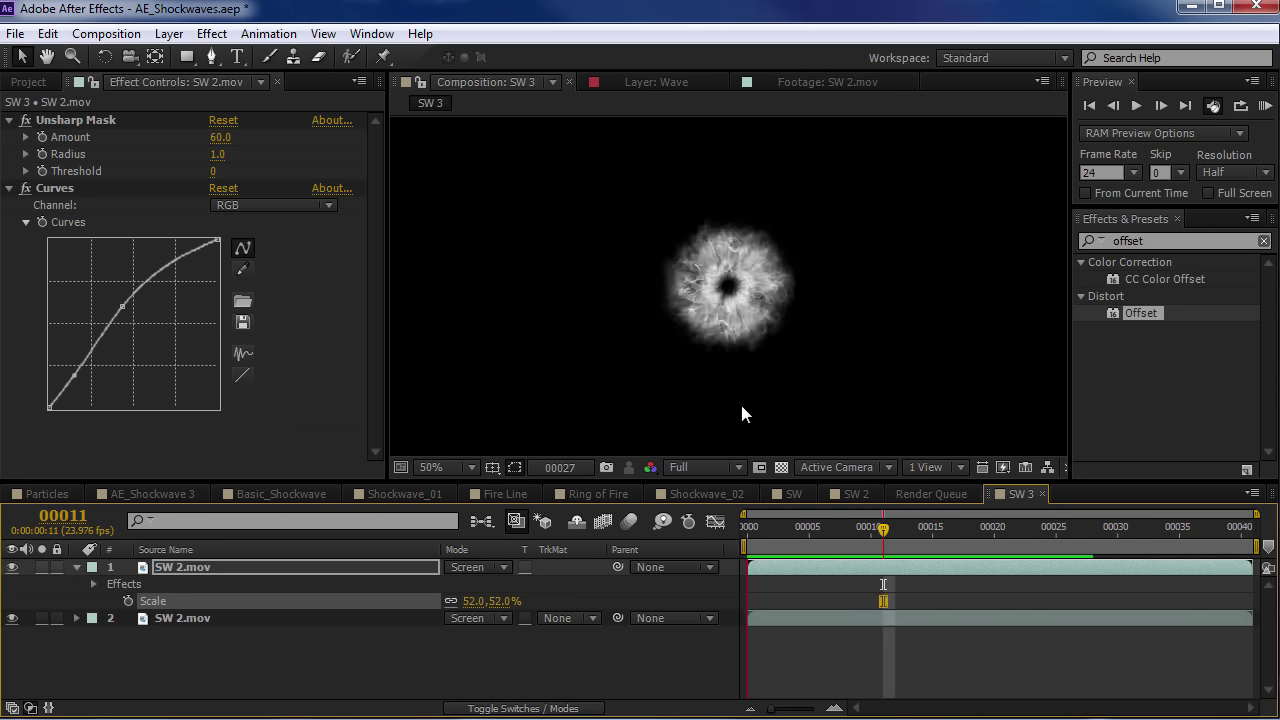
left_click(870, 538)
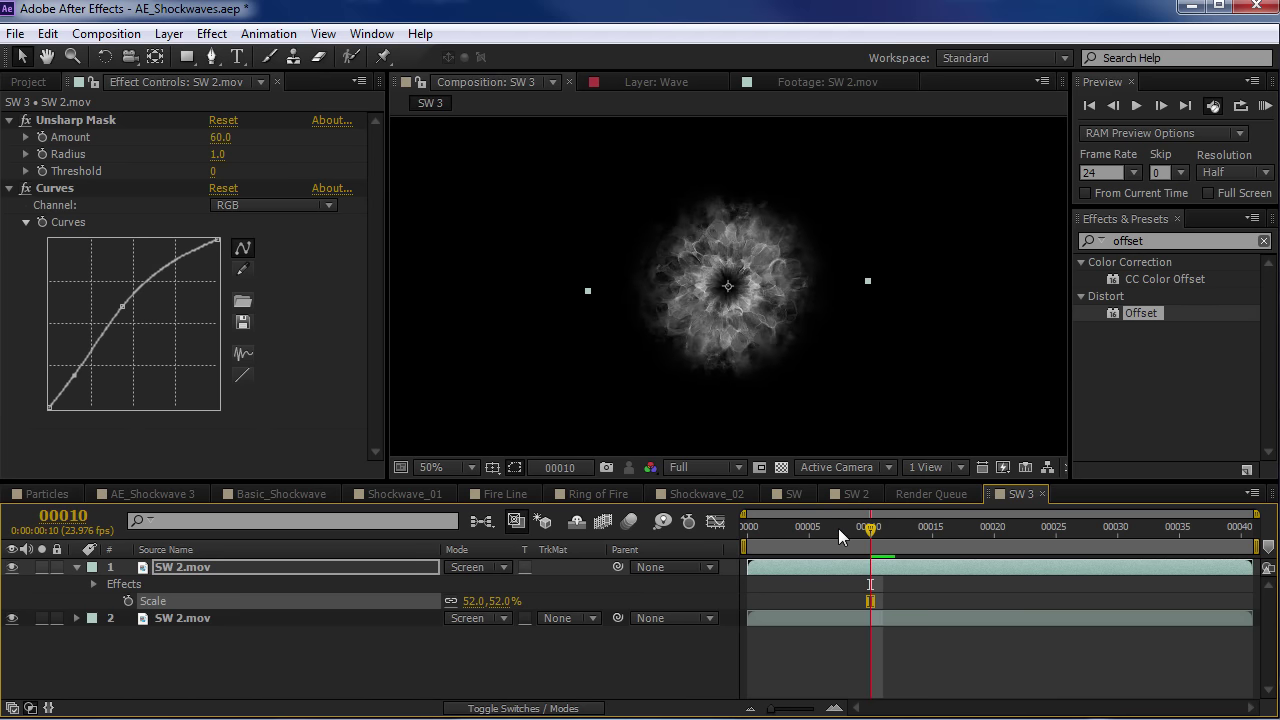
Duplicate the lower SW 2.mov layer and enlarge the copy to a Scale of 189%
key("ctrl+shift+j")
scroll(765, 269, "down", 1)
left_click(797, 615)
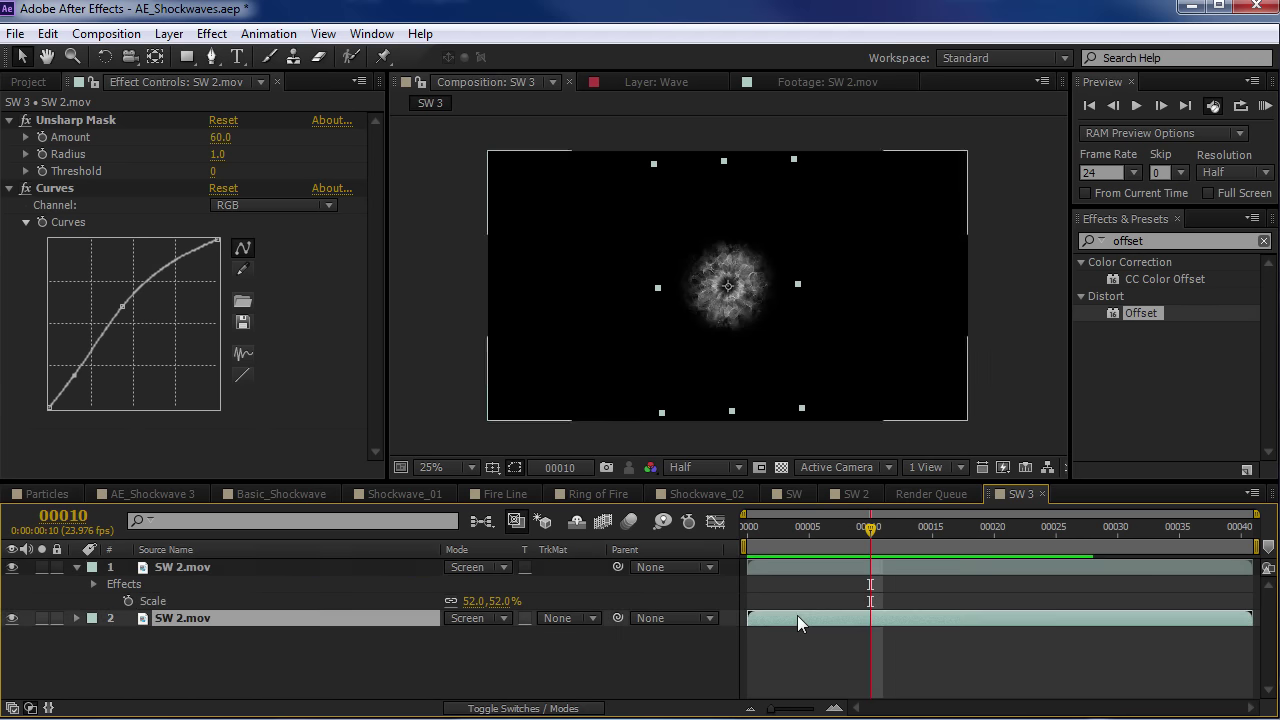
key("s")
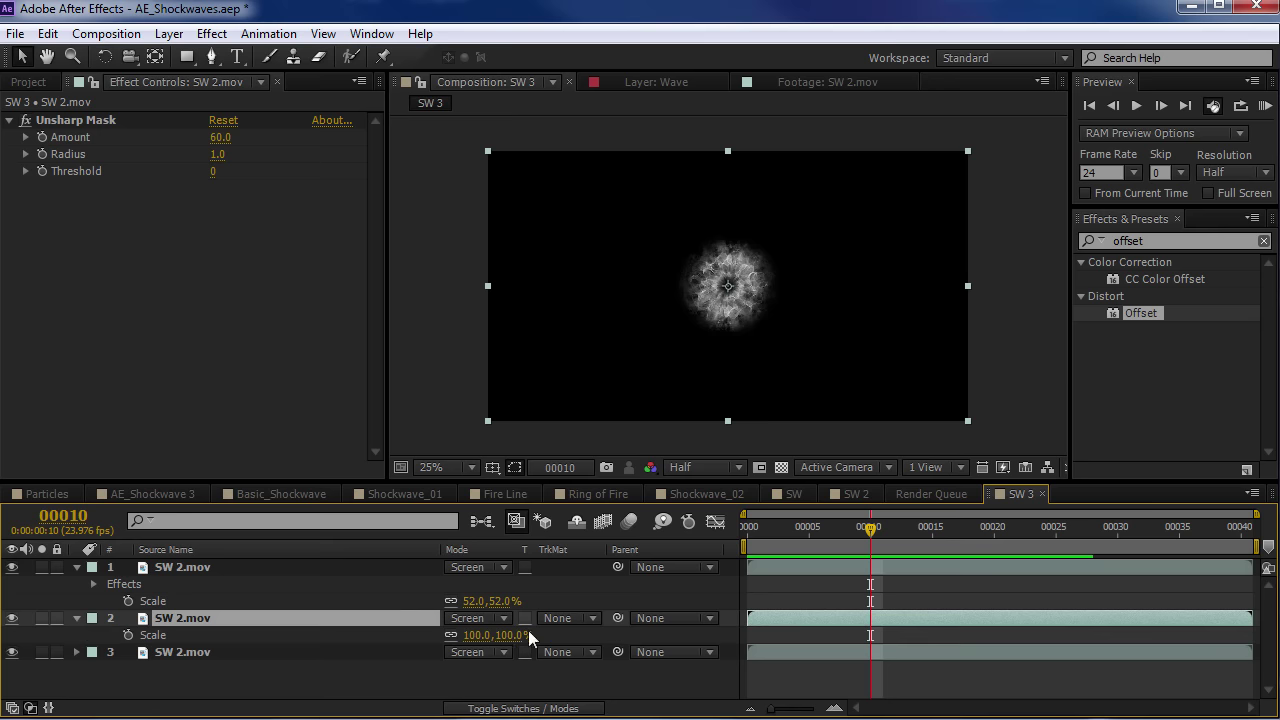
left_click_drag(500, 636, 586, 630)
scroll(671, 334, "up", 1)
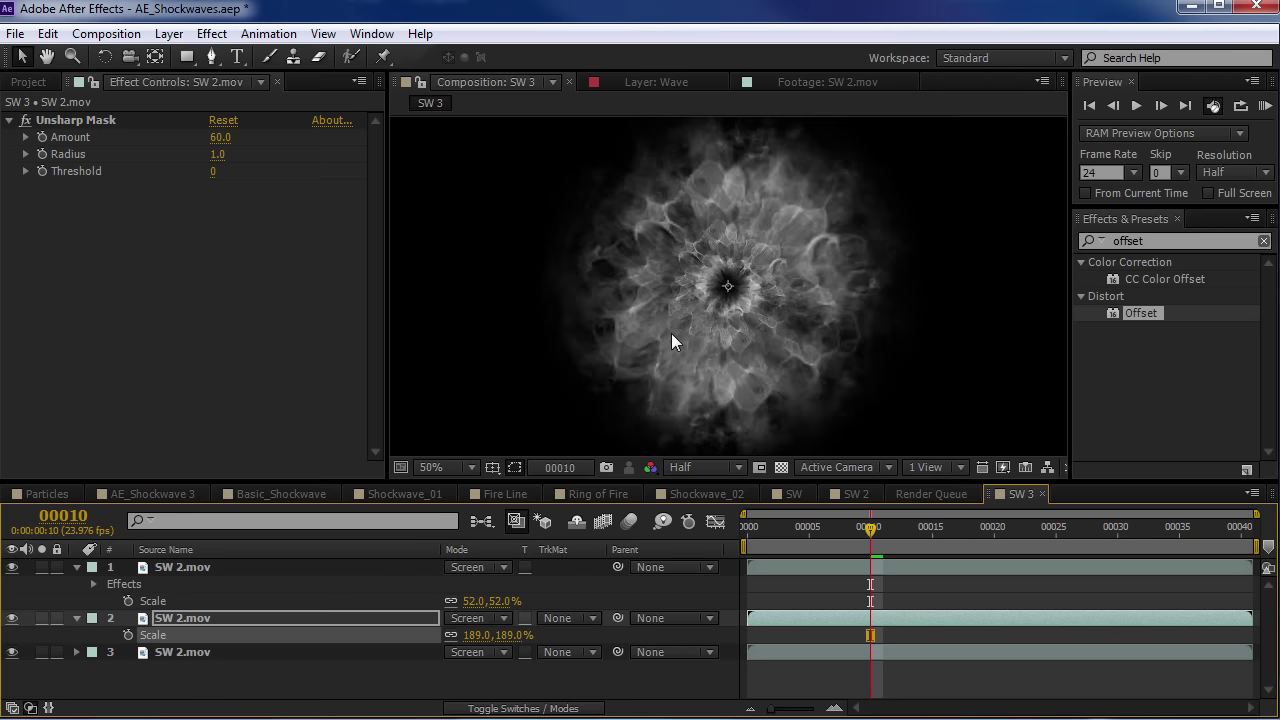
Apply Curves to the enlarged SW 2.mov copy, bend the curve downward to darken its midtones, and disable its Unsharp Mask
left_click(212, 33)
mouse_move(300, 214)
left_click(514, 610)
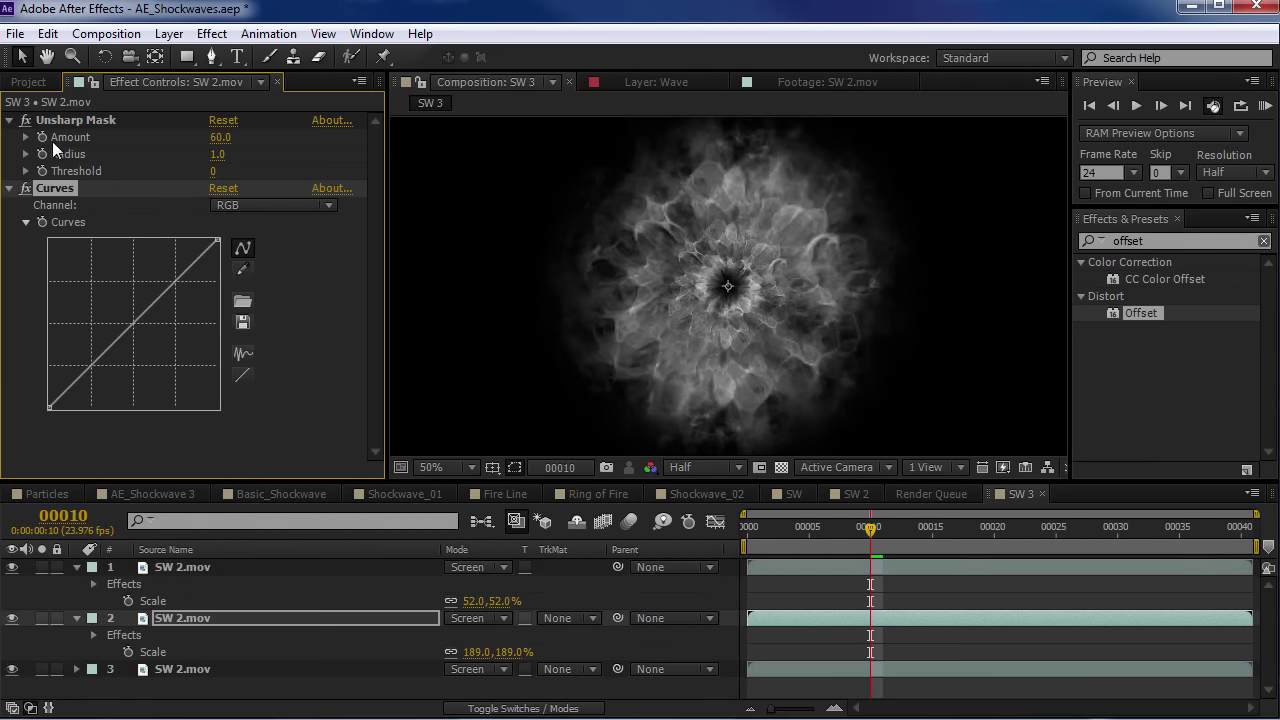
left_click_drag(120, 355, 146, 355)
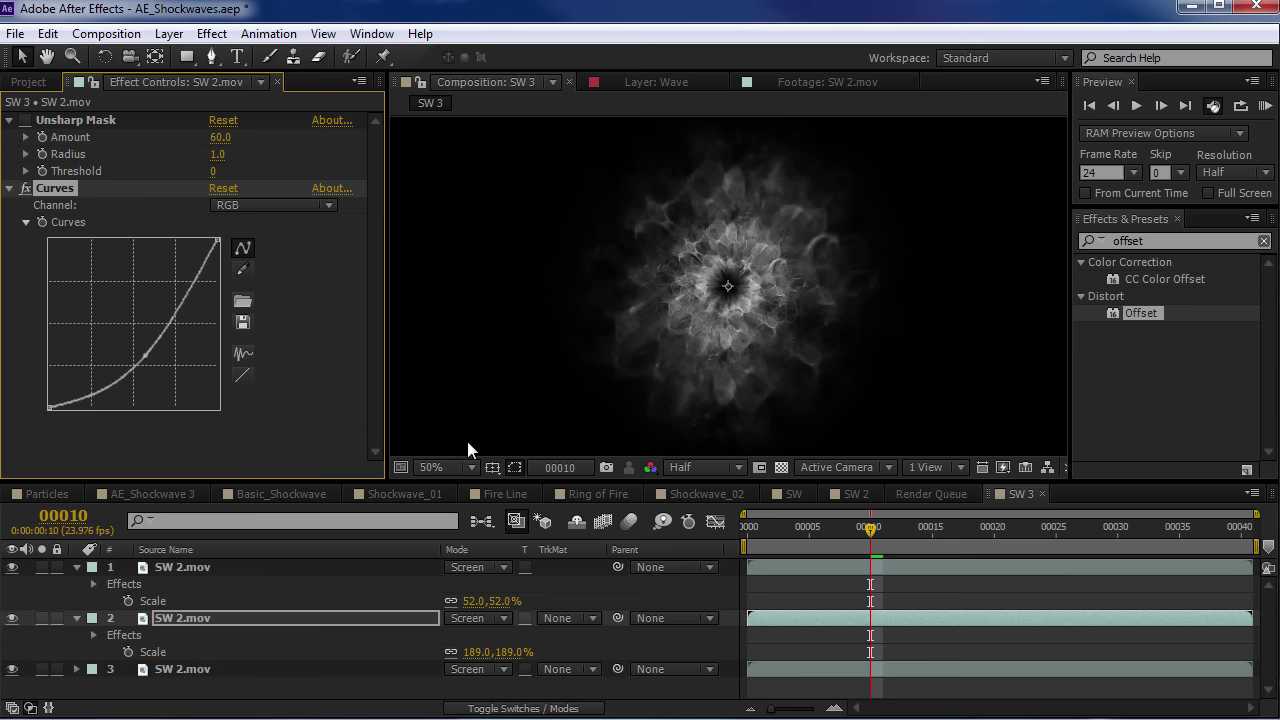
Set the enlarged middle layer's Scale to 160%, rotate it around its center, and preview the animation
left_click_drag(513, 645, 484, 646)
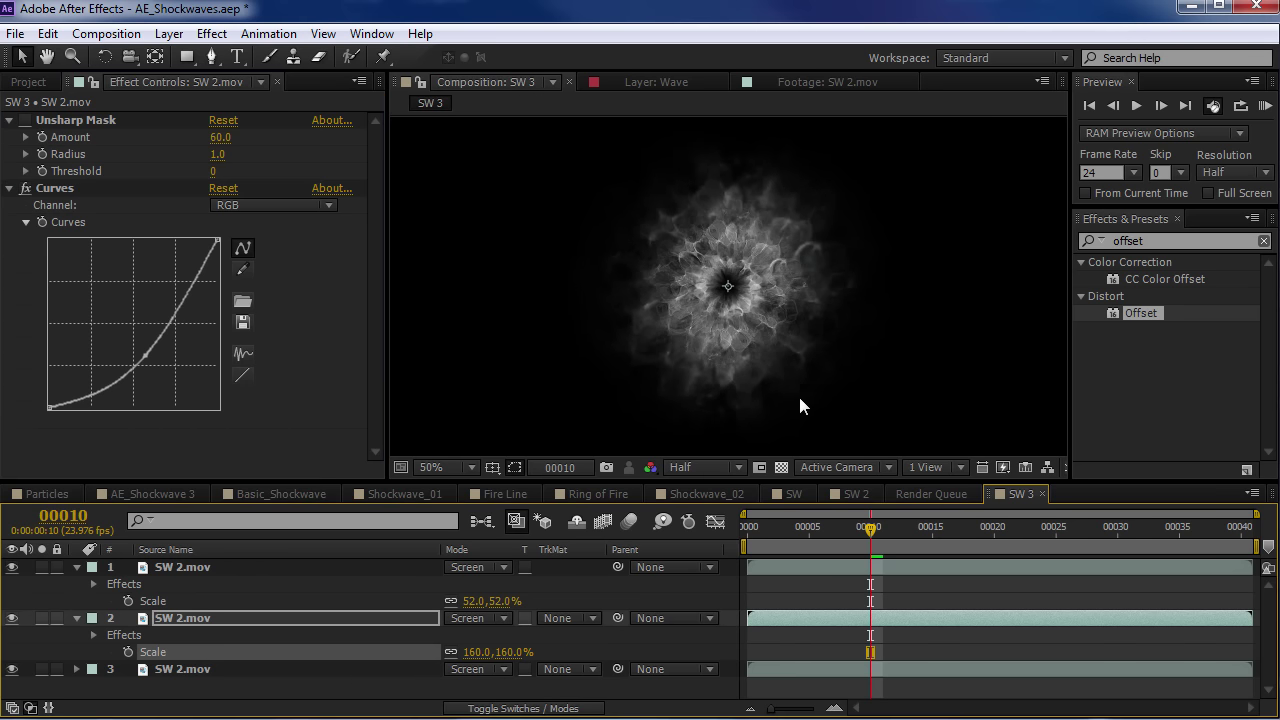
key("w")
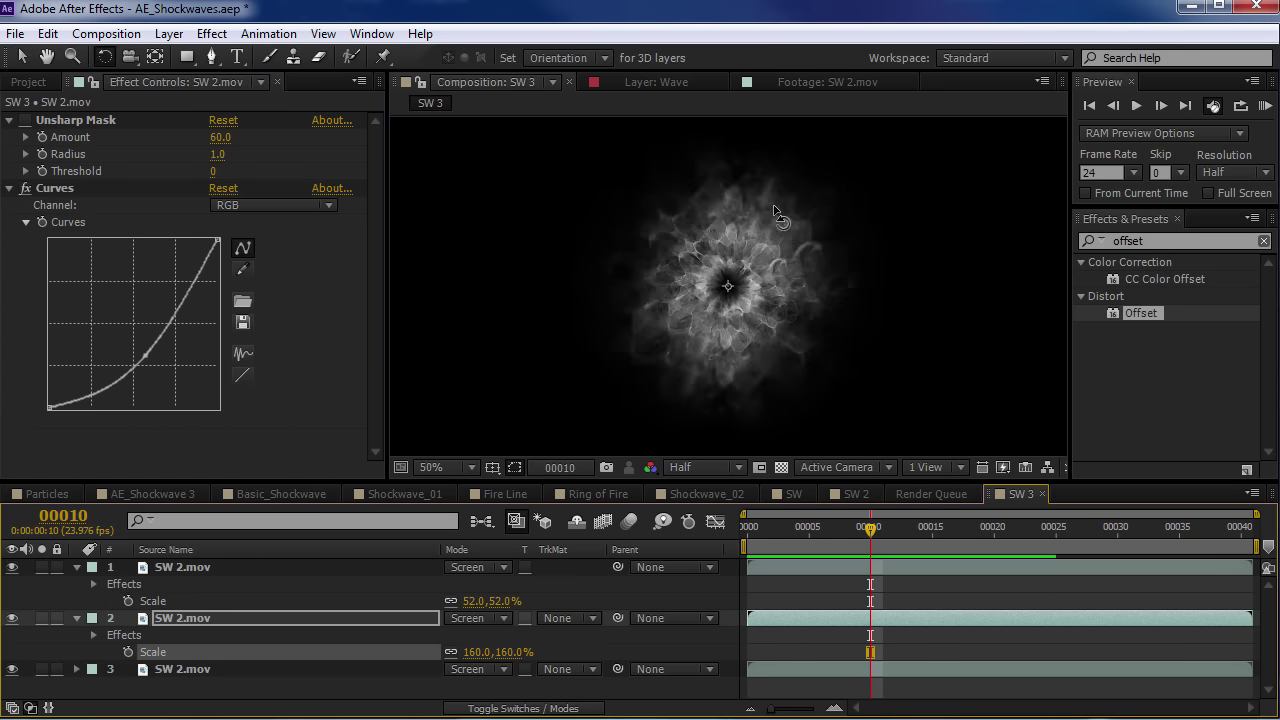
left_click(813, 364)
key("KP_0")
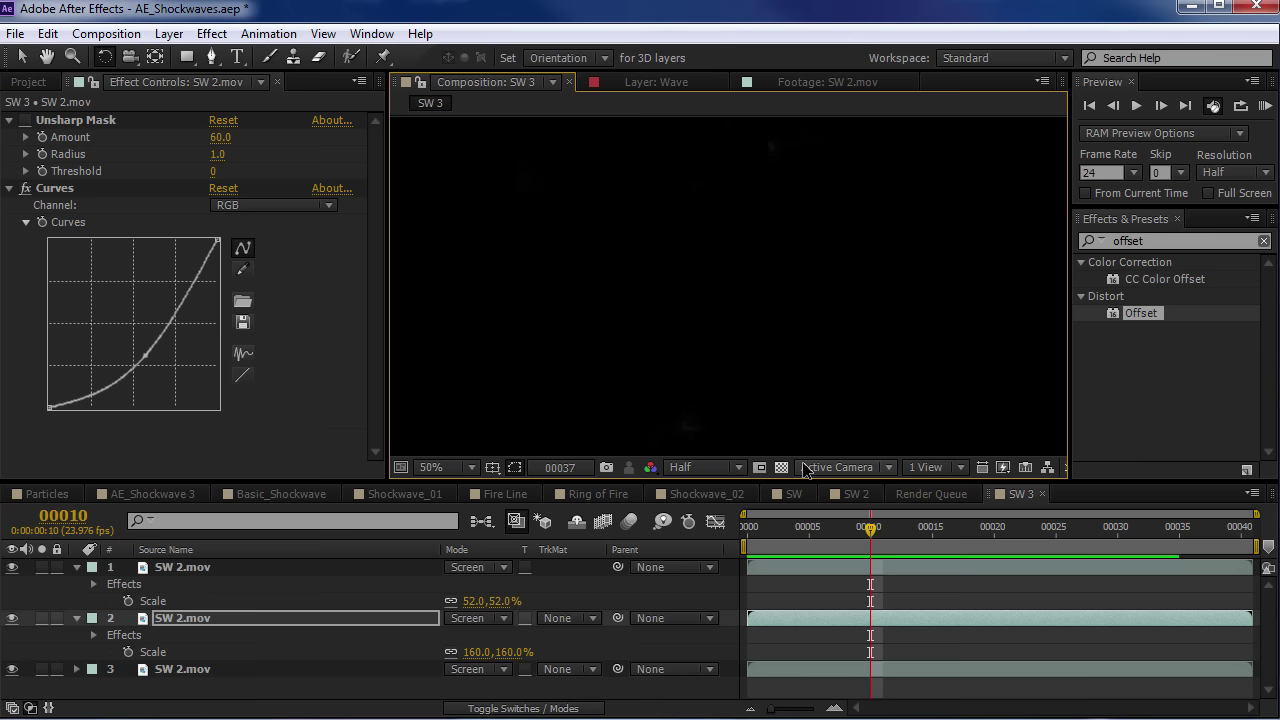
key("space")
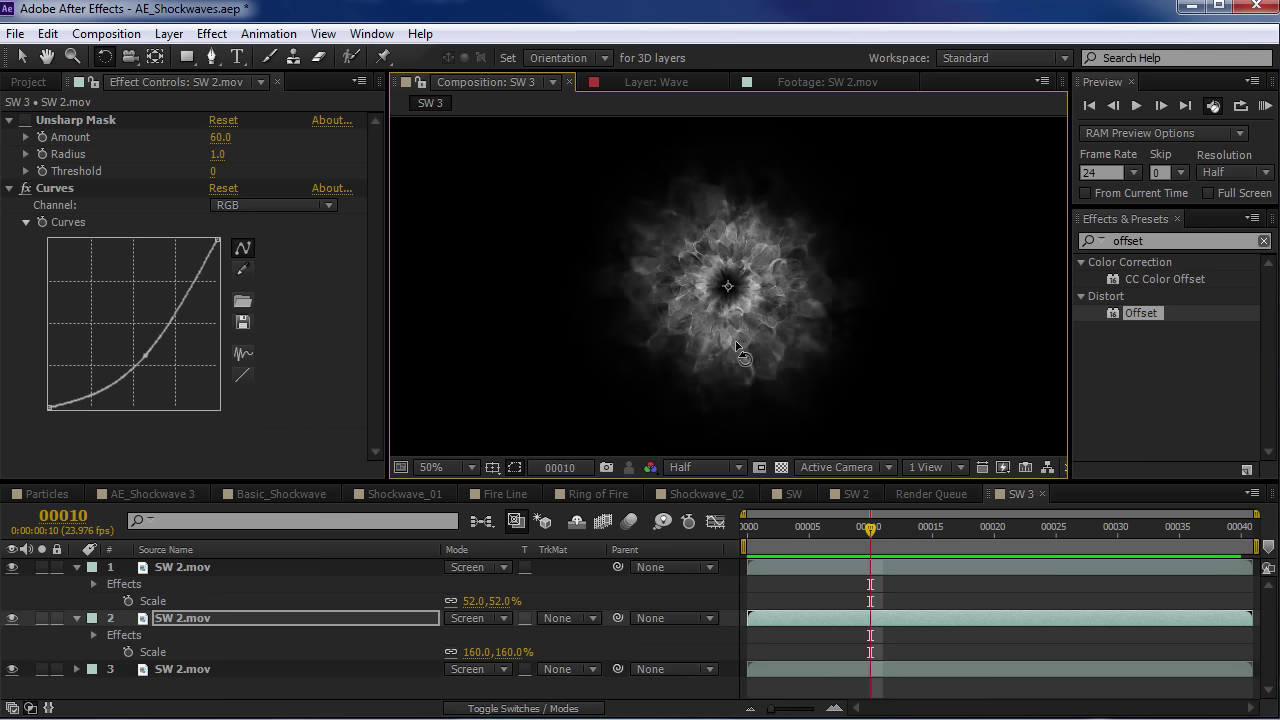
Inspect the middle layer alone, then isolate the top SW 2.mov layer and apply the Bulge effect to it
left_click(77, 568)
left_click(41, 585)
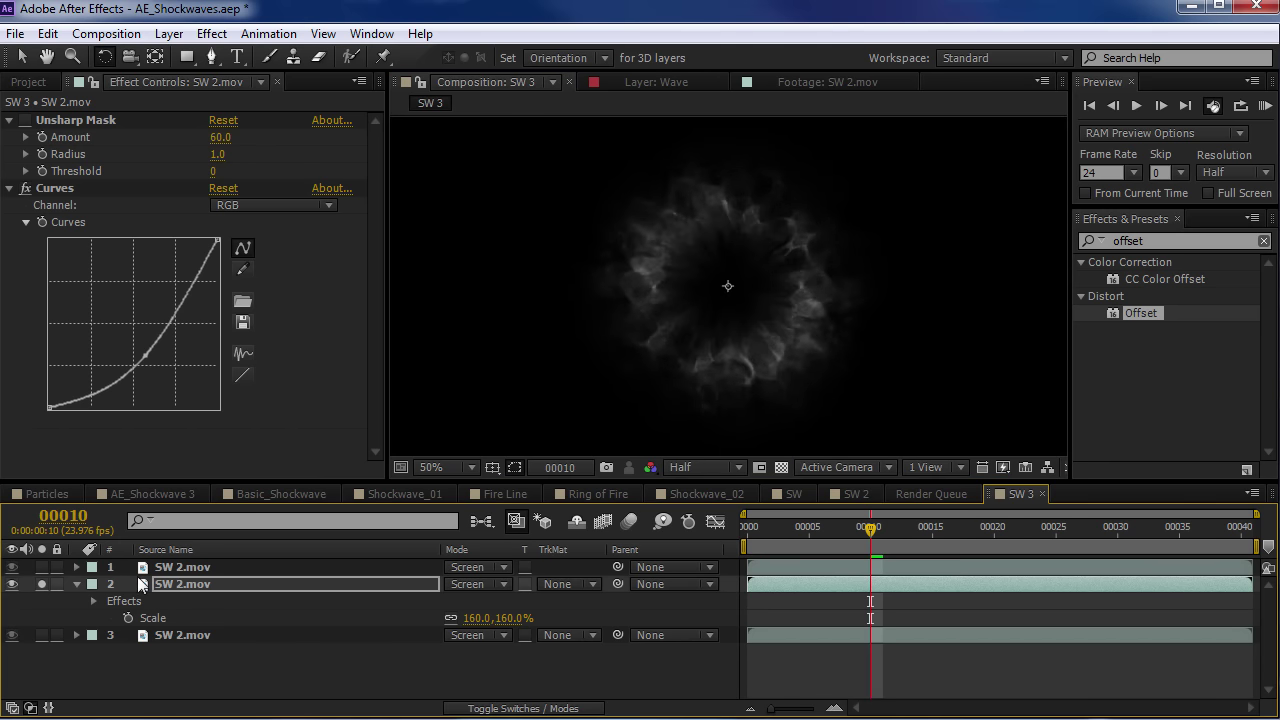
left_click(41, 584)
left_click(41, 567)
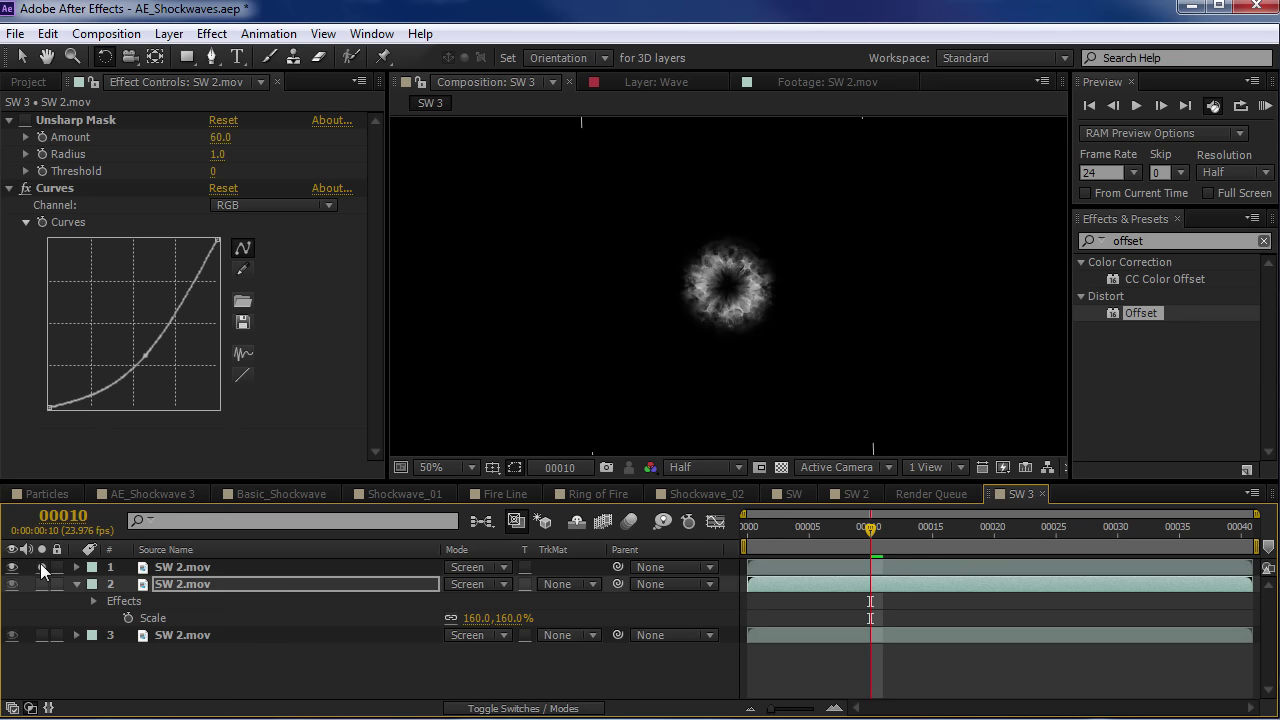
left_click(184, 567)
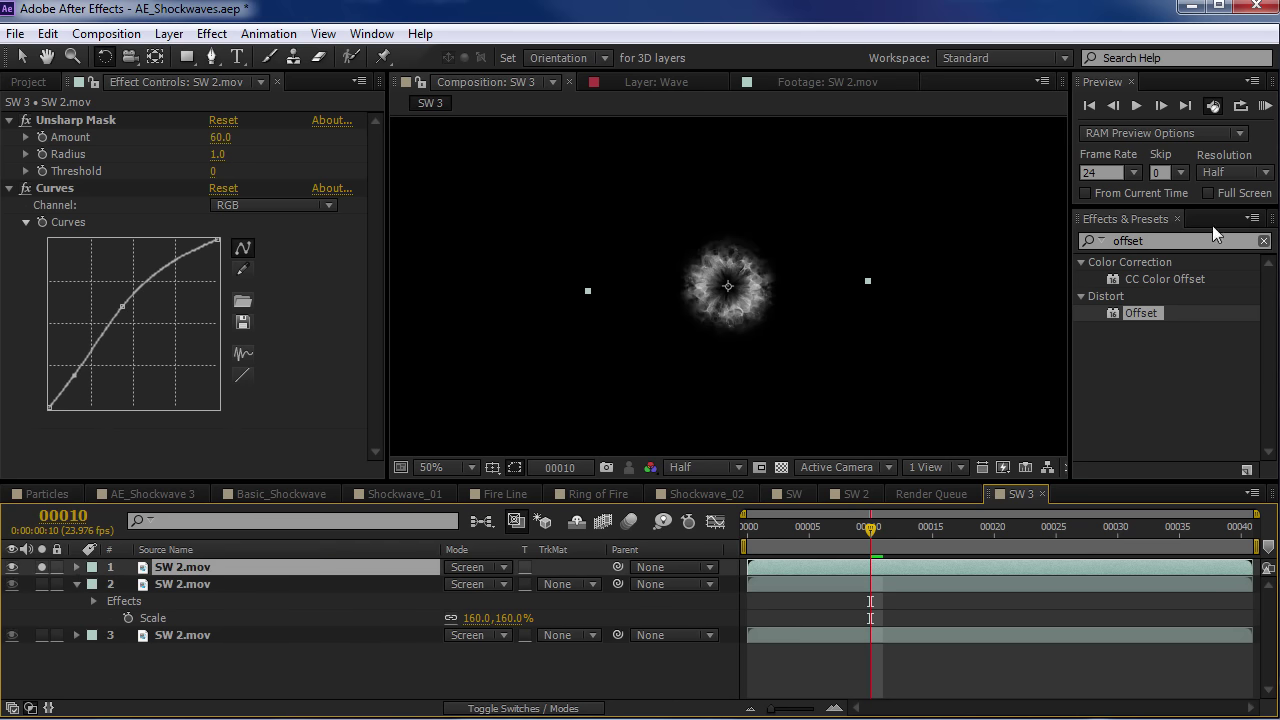
left_click(1189, 243)
type("bulg")
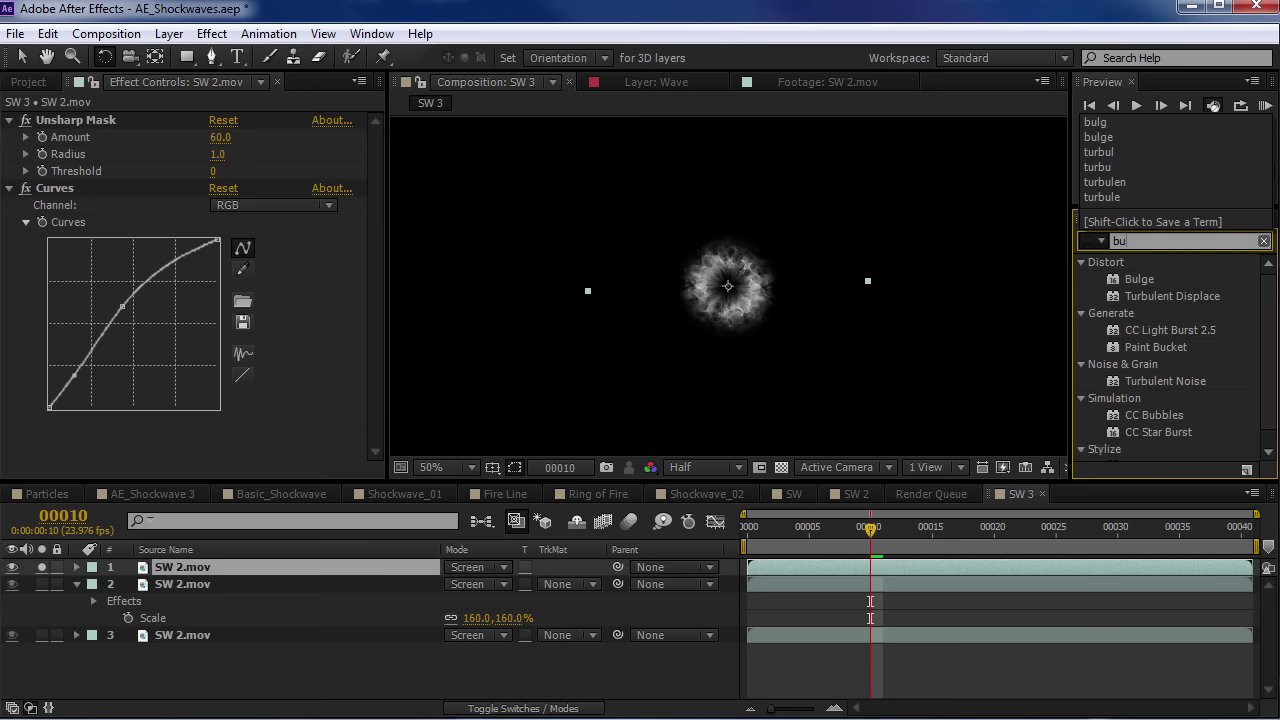
left_click(1138, 279)
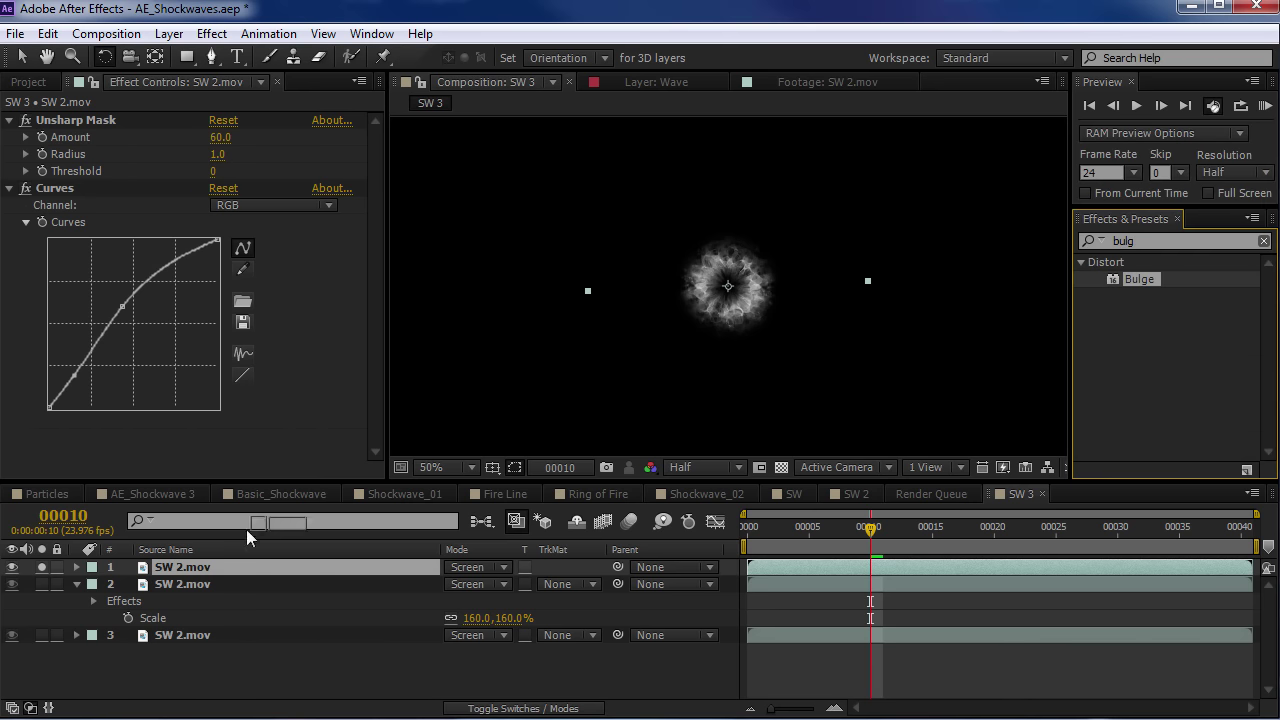
left_click_drag(189, 566, 189, 567)
scroll(710, 318, "up", 1)
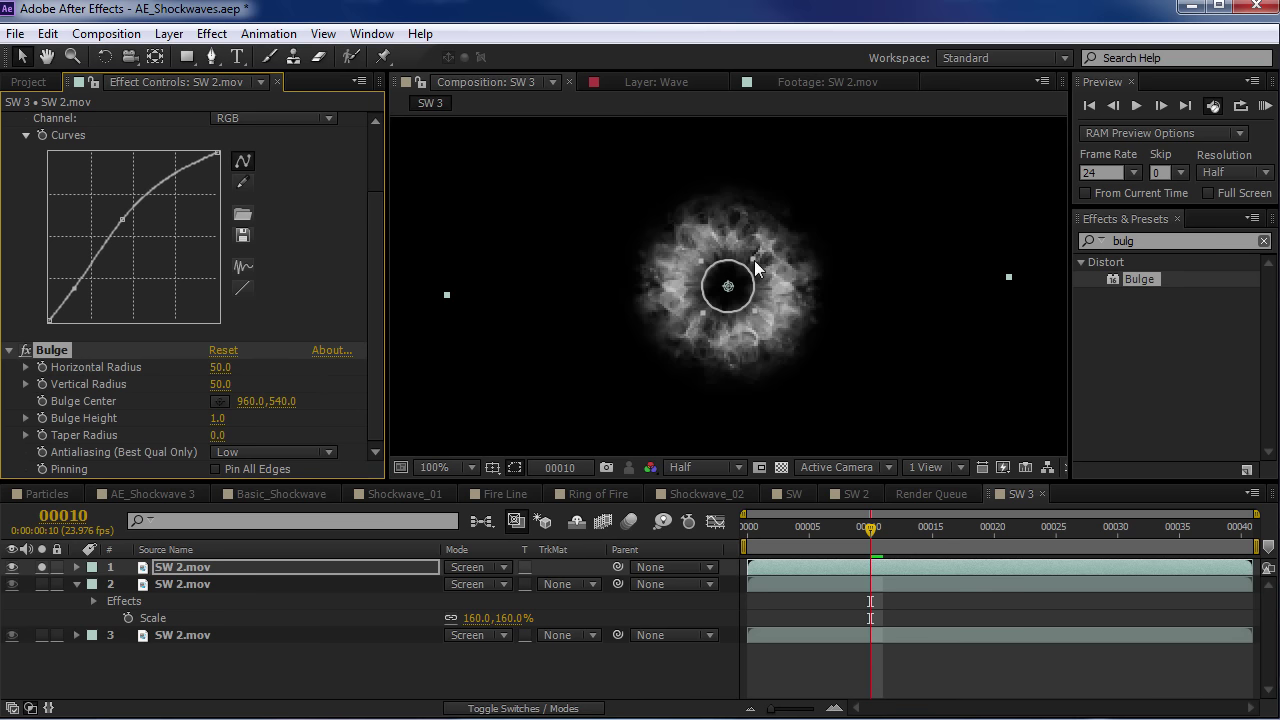
Enlarge the bulge to cover the whole ring, setting its Horizontal and Vertical Radius to 190
left_click_drag(753, 266, 823, 183)
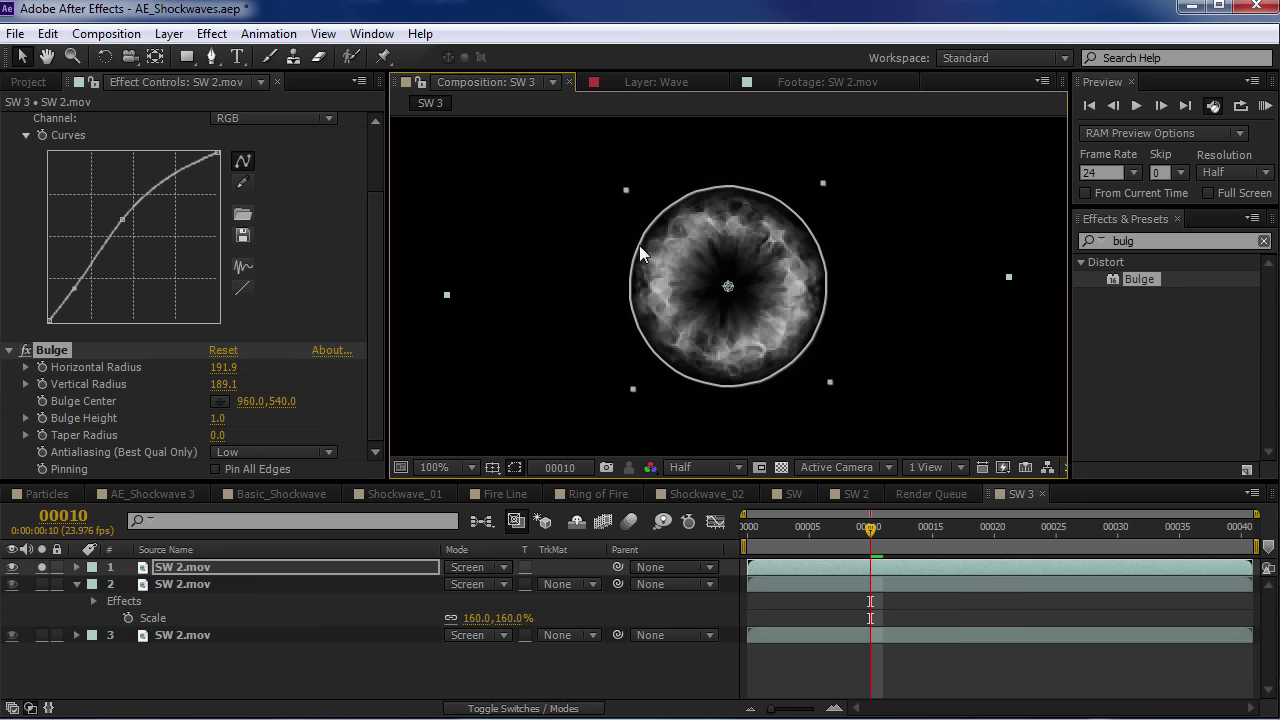
left_click(223, 369)
left_click(229, 384)
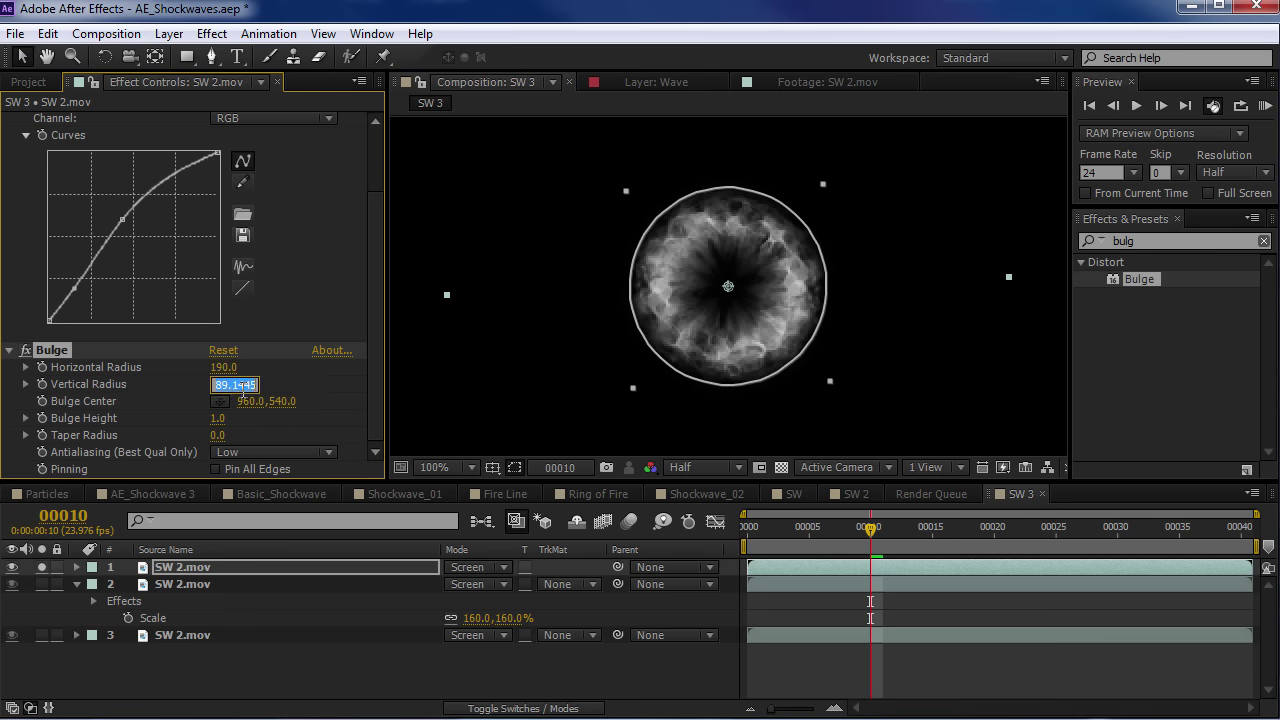
type("190")
left_click(298, 377)
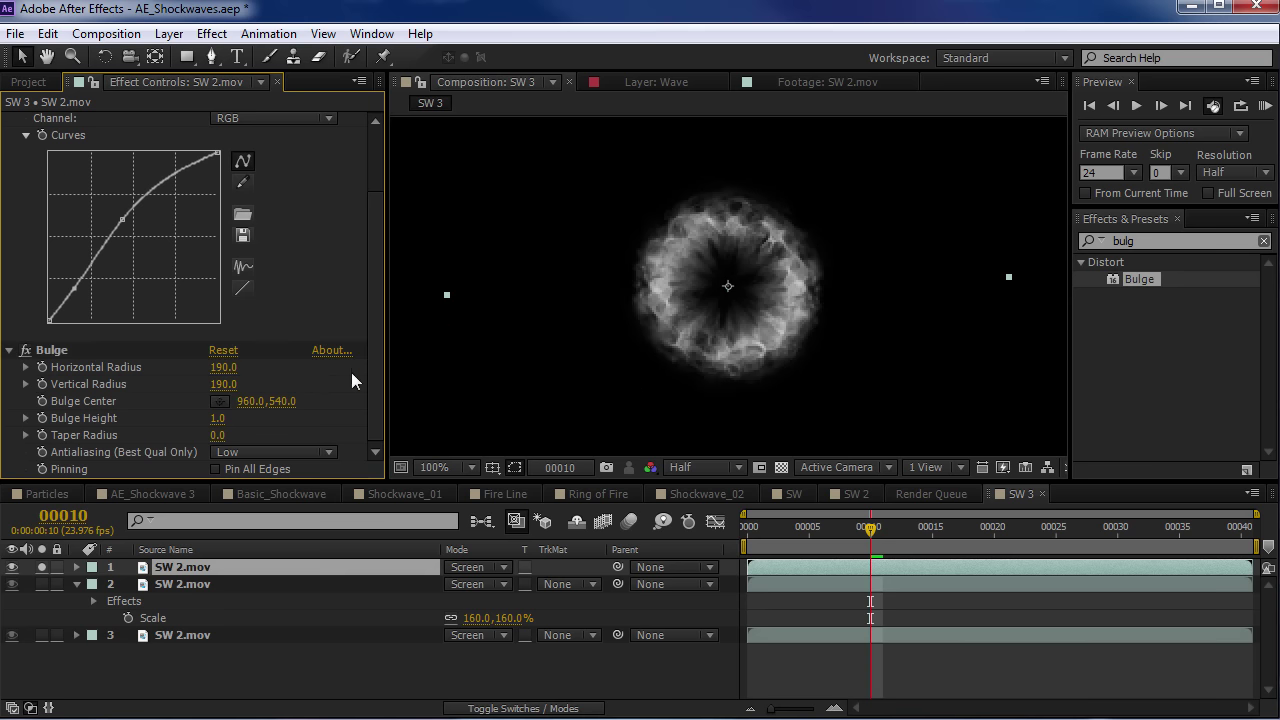
Raise the Bulge Height to 2.1 and preview the shockwave with all layers shown again
left_click_drag(220, 424, 358, 440)
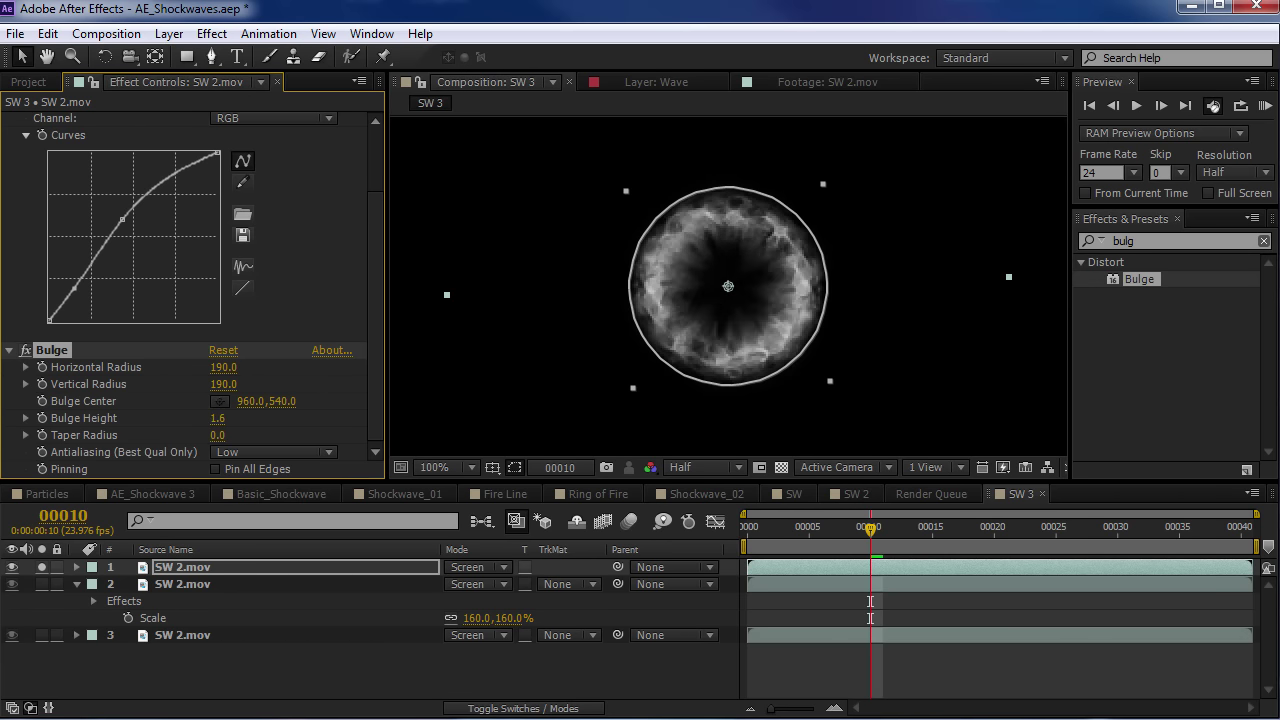
left_click(41, 567)
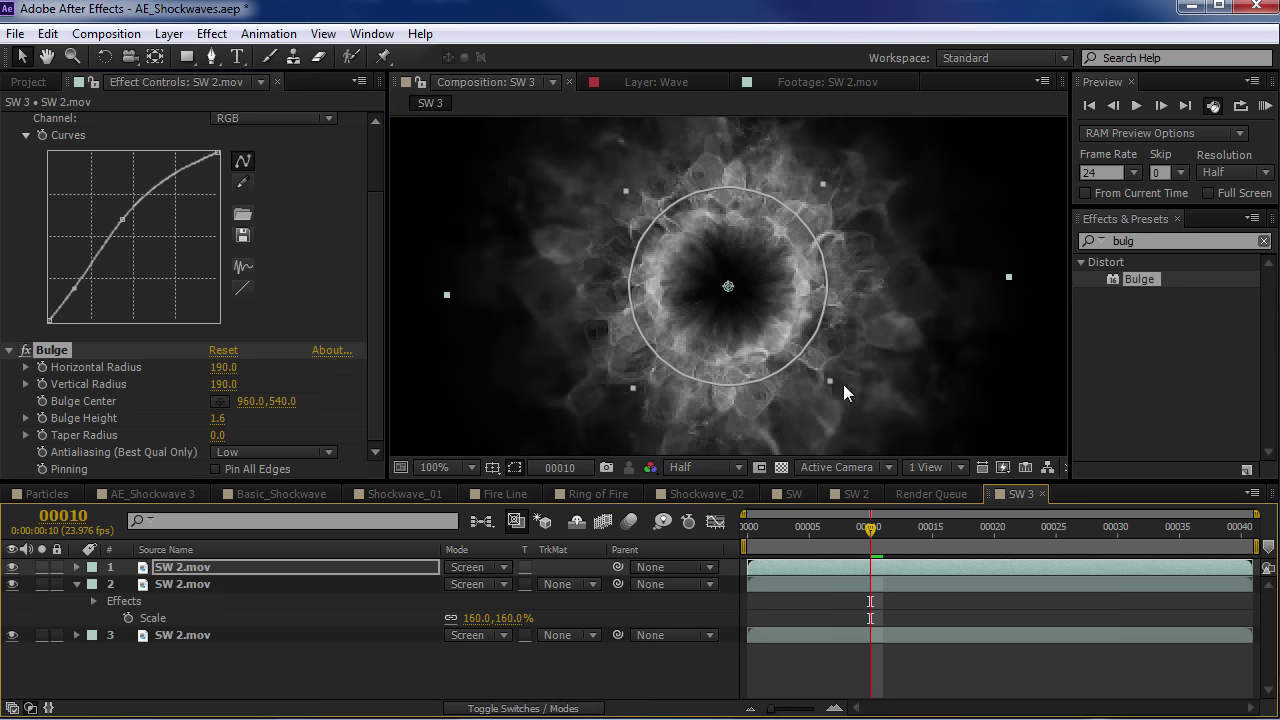
left_click_drag(218, 419, 488, 412)
key("KP_0")
key("space")
left_click_drag(210, 418, 771, 351)
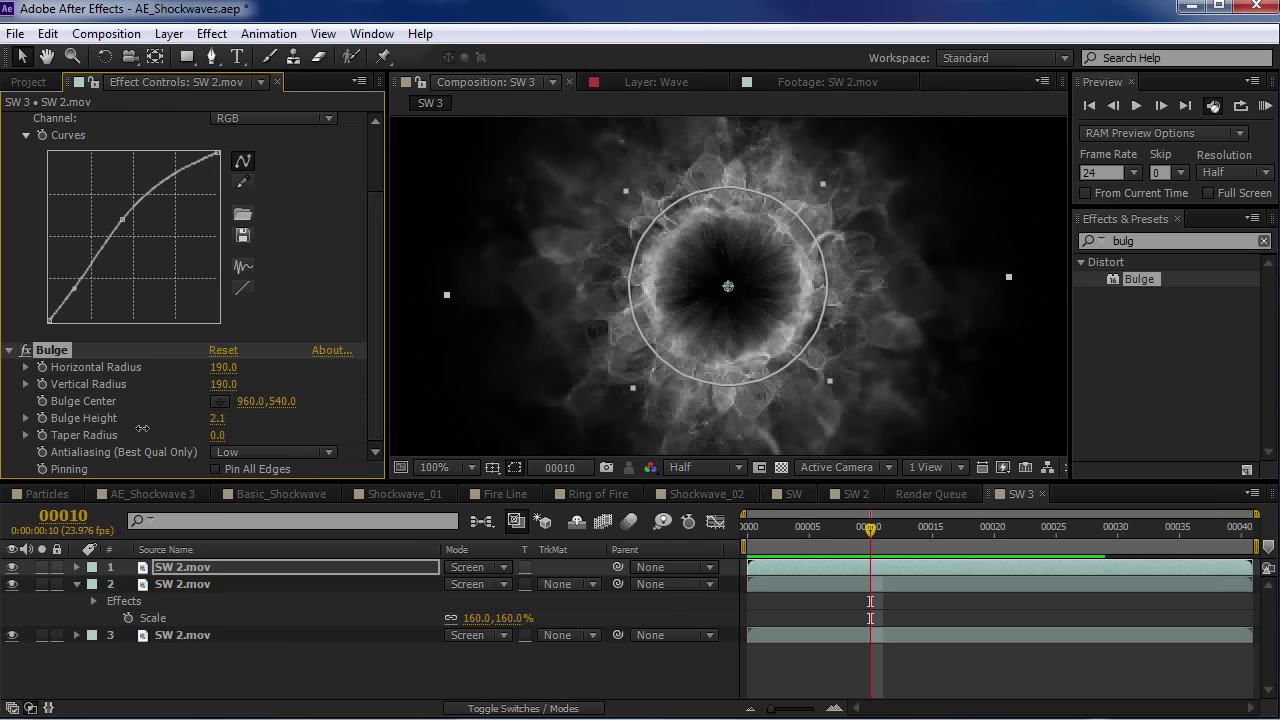
key("KP_0")
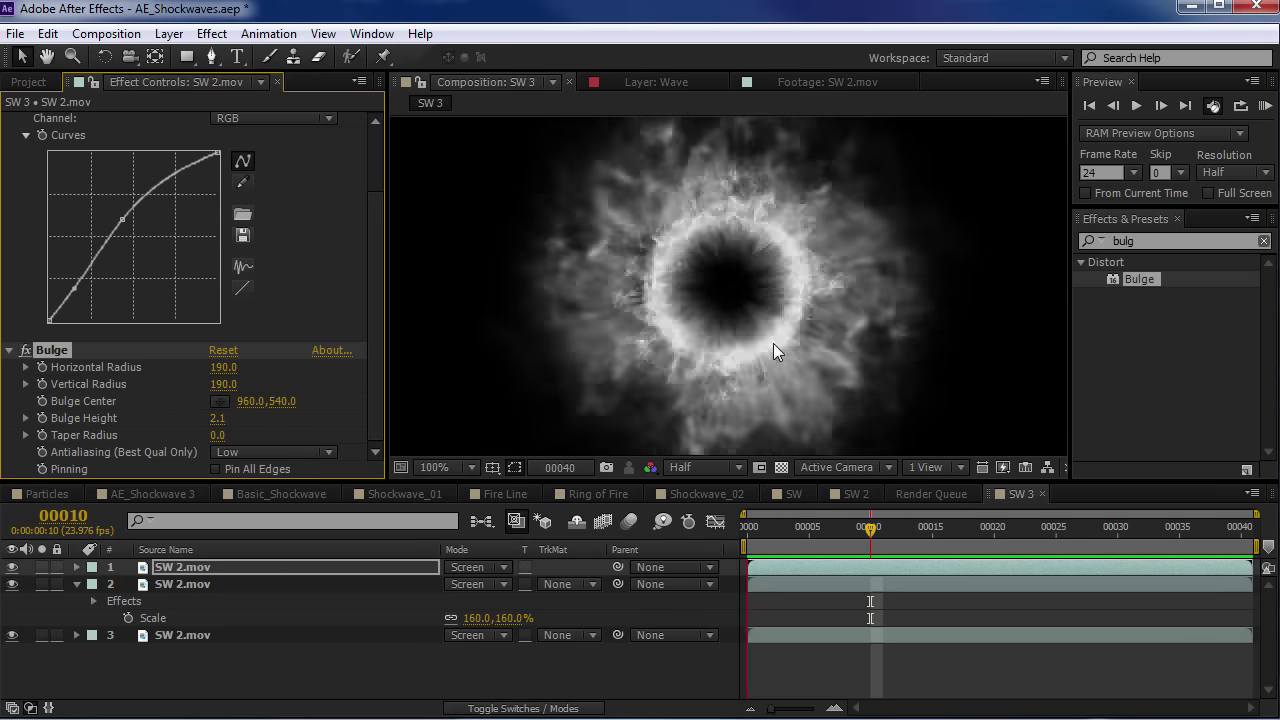
key("space")
Duplicate the top bulged SW 2.mov layer, rotate the copy around its center, and set its Scale to 39%
left_click(196, 572)
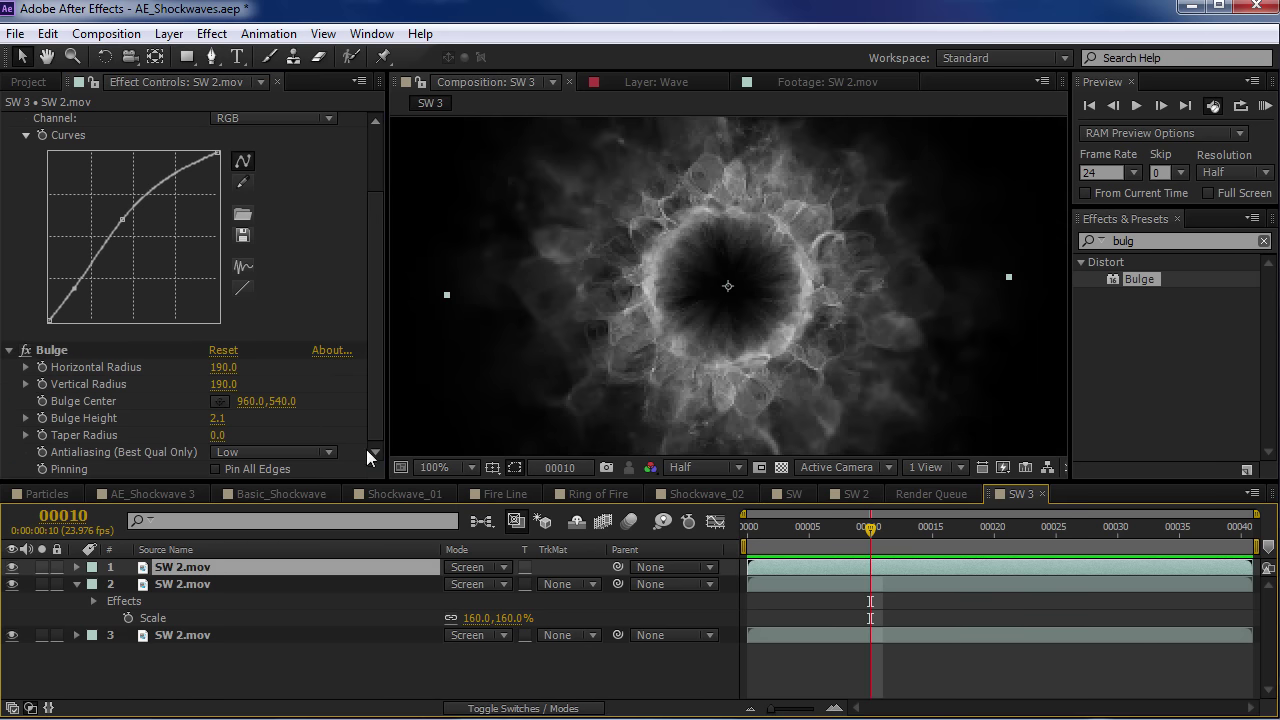
key("ctrl+d")
key("w")
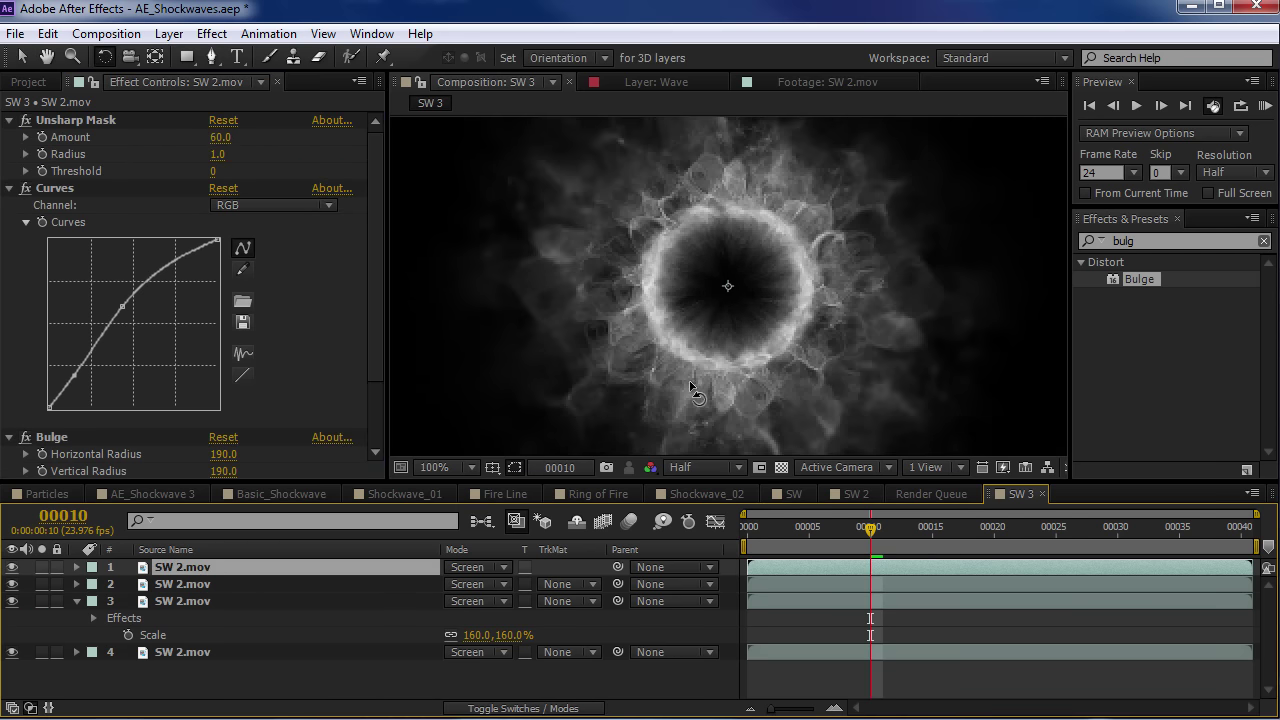
key("v")
key("s")
left_click_drag(488, 584, 195, 606)
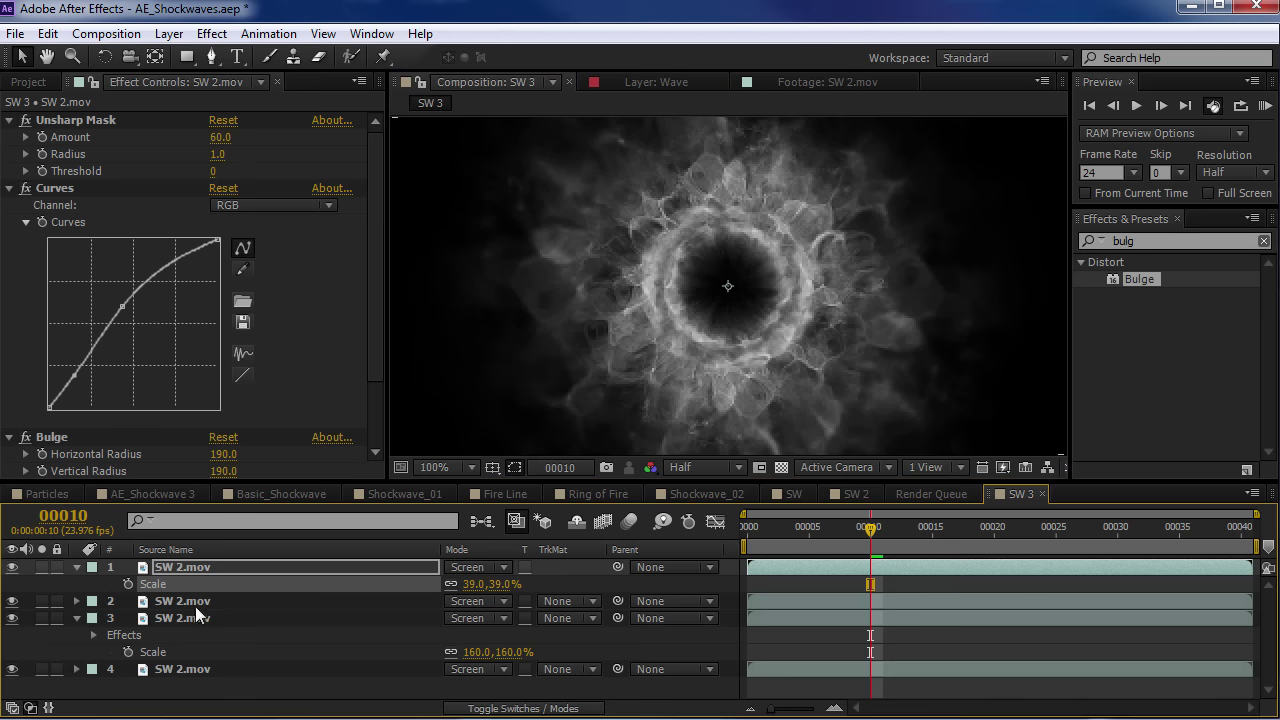
Adjust the top copy's Bulge to a Height of -4.0, Taper Radius of 130, Horizontal Radius of 96.4 and Vertical Radius of 92.8
scroll(373, 253, "down", 3)
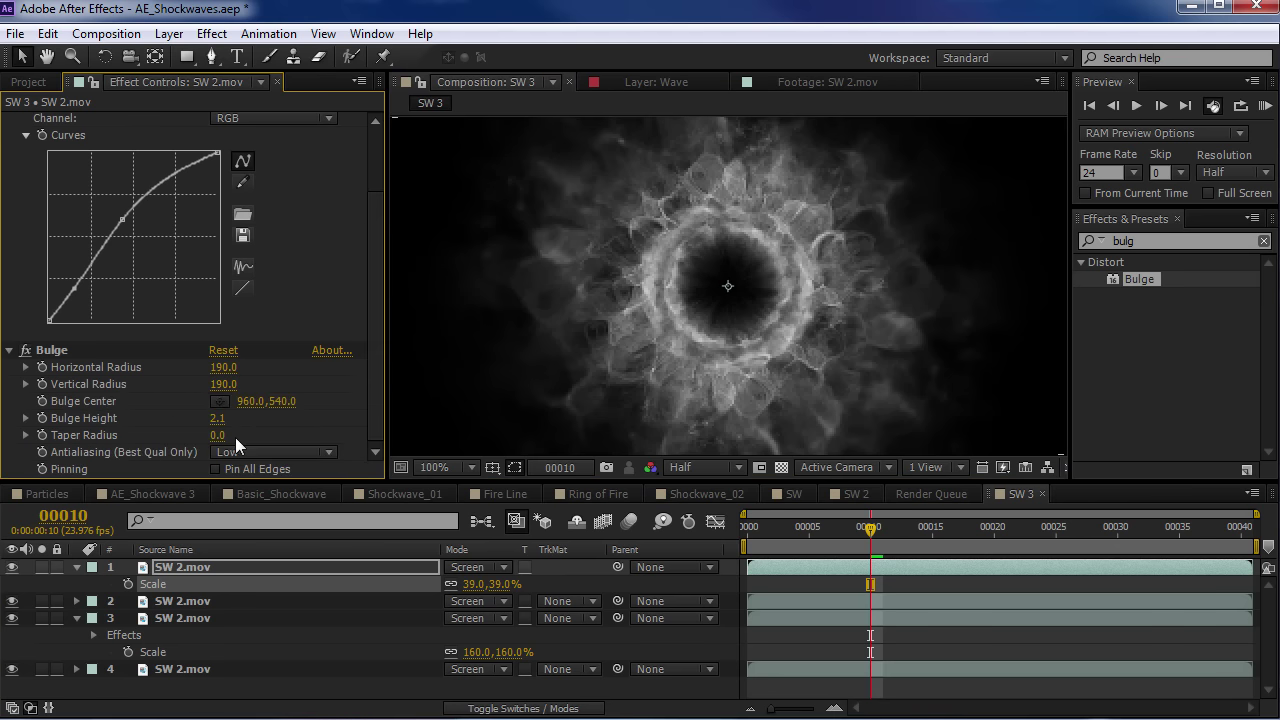
left_click_drag(222, 441, 333, 419)
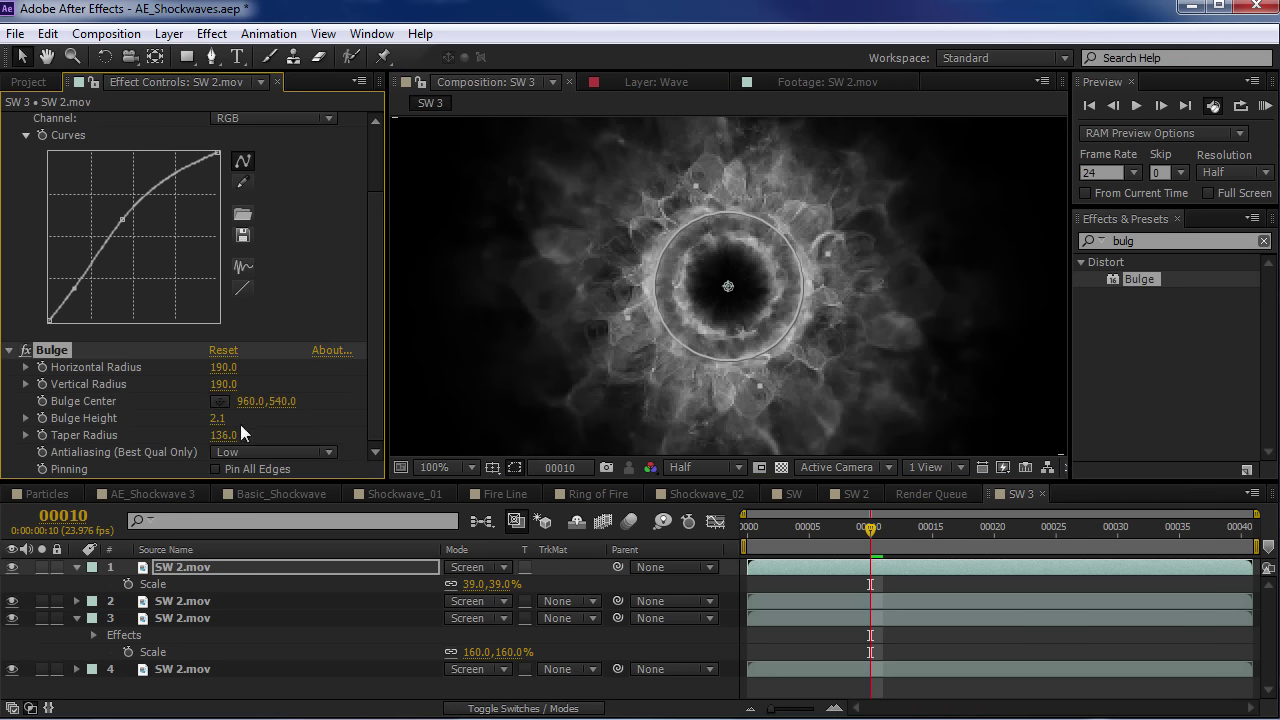
left_click_drag(218, 418, 131, 419)
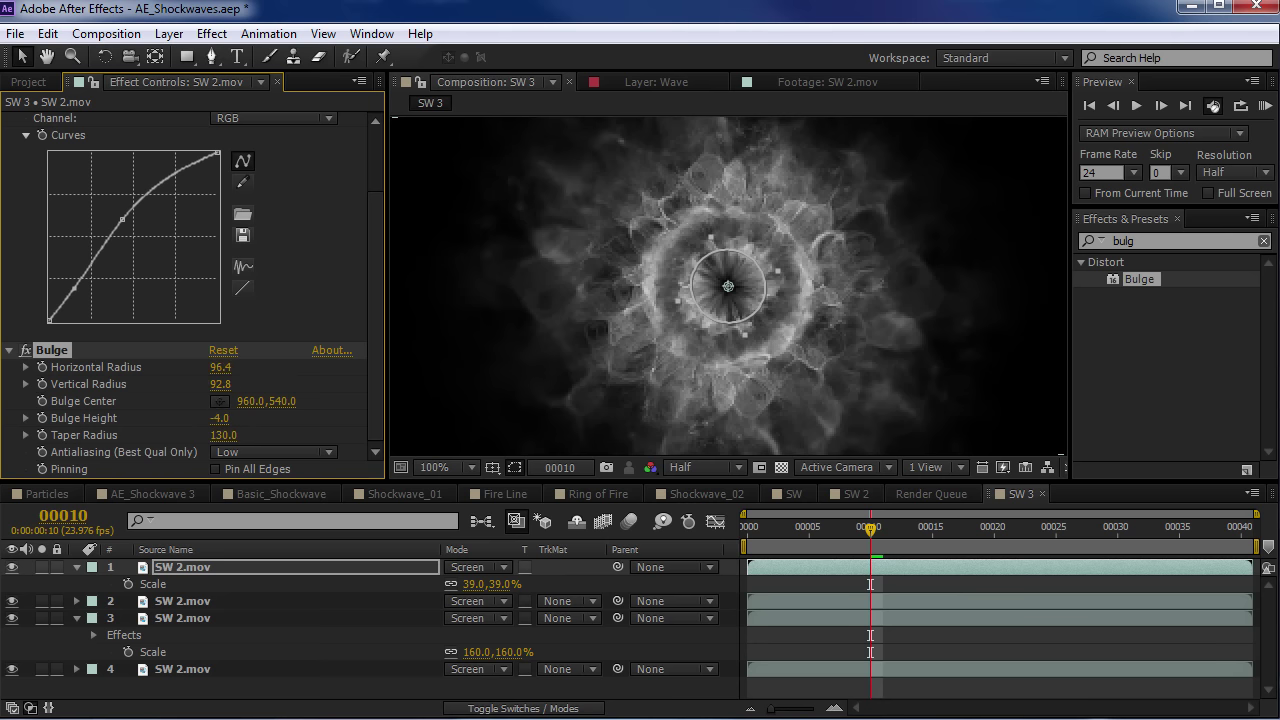
key("period")
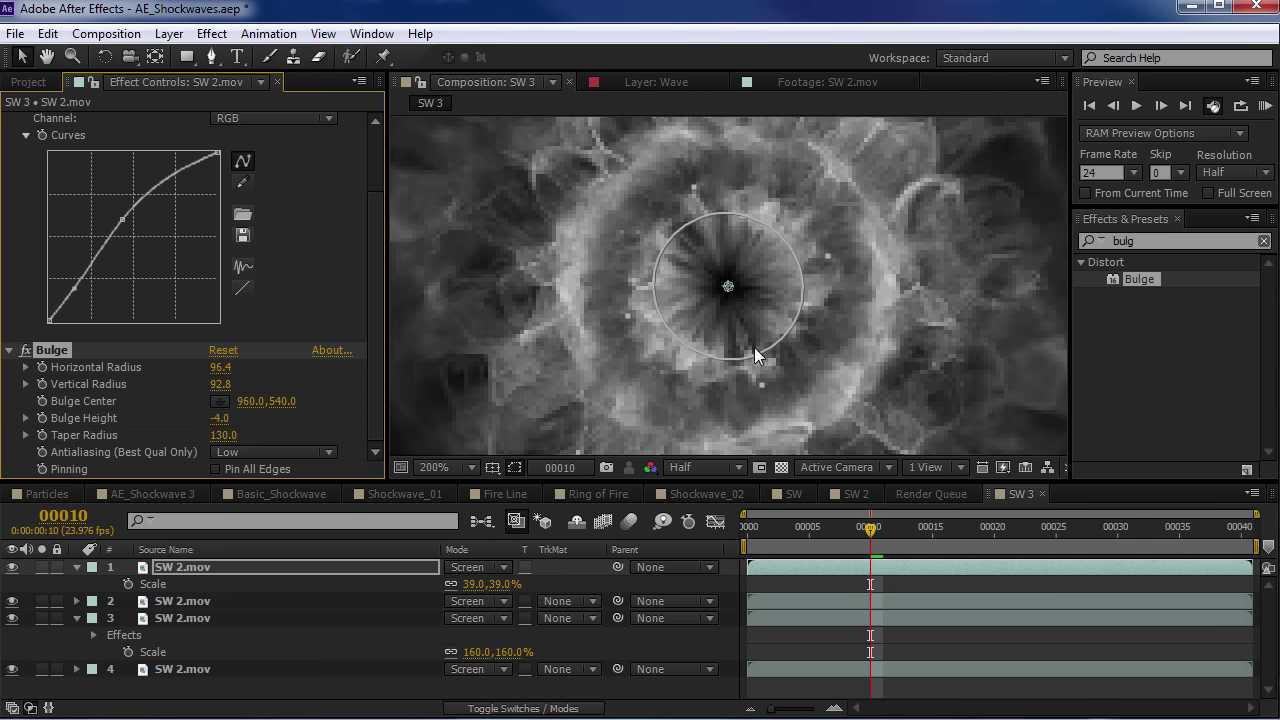
Isolate the top SW 2.mov copy at 100% view and raise its Scale to 74%
left_click(41, 568)
key("comma")
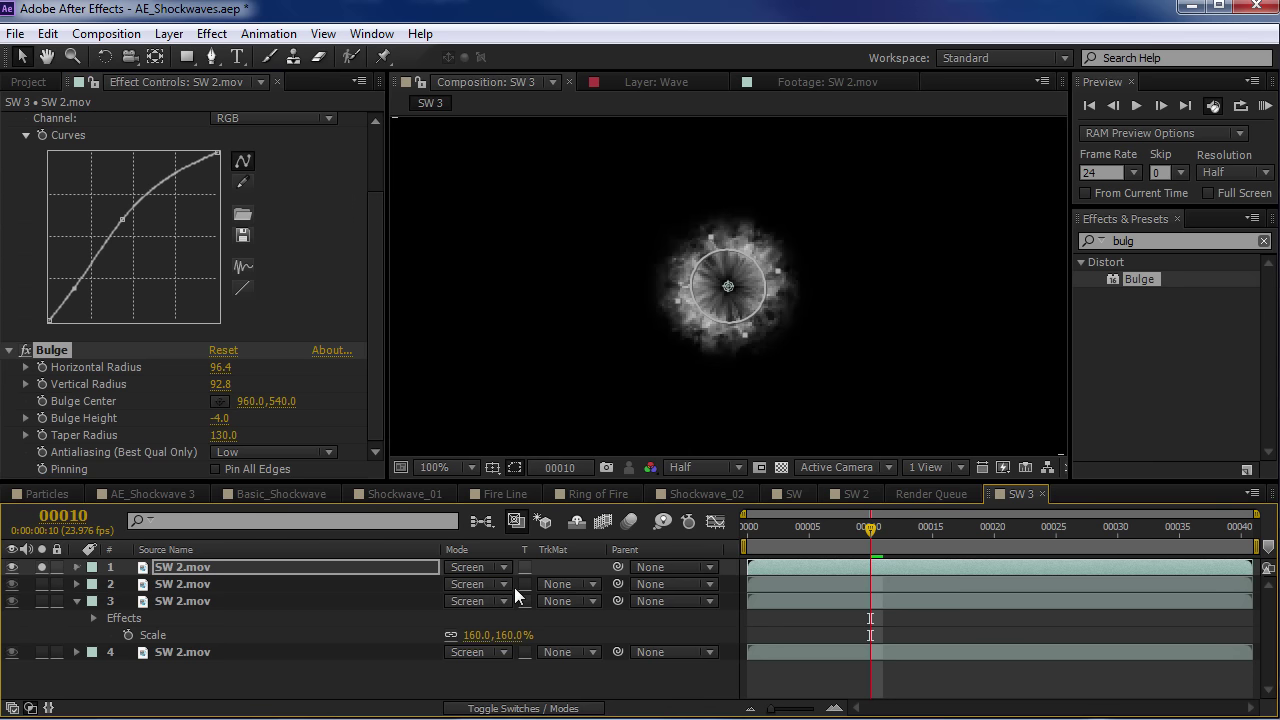
left_click_drag(505, 584, 528, 584)
Enlarge the top copy's bulge to radii of about 132.9 by 116.9, with Bulge Height -1.0 and Taper Radius 240
left_click(217, 425)
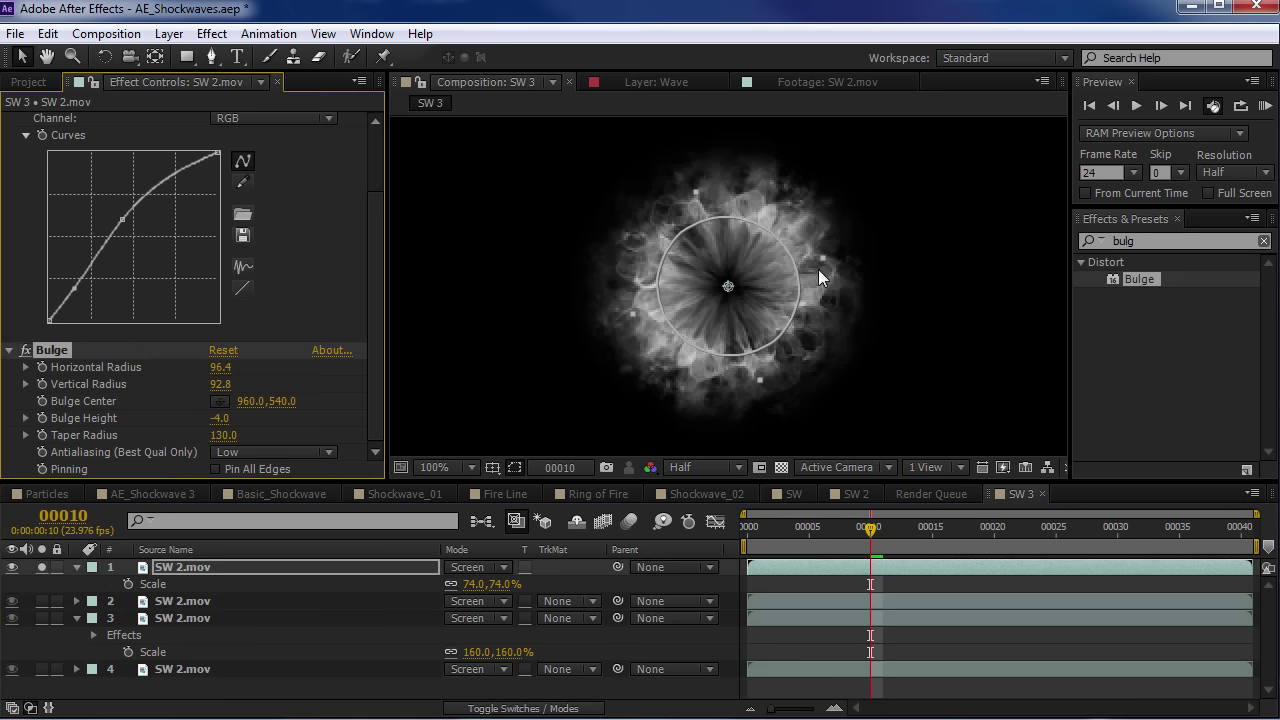
left_click_drag(826, 258, 856, 253)
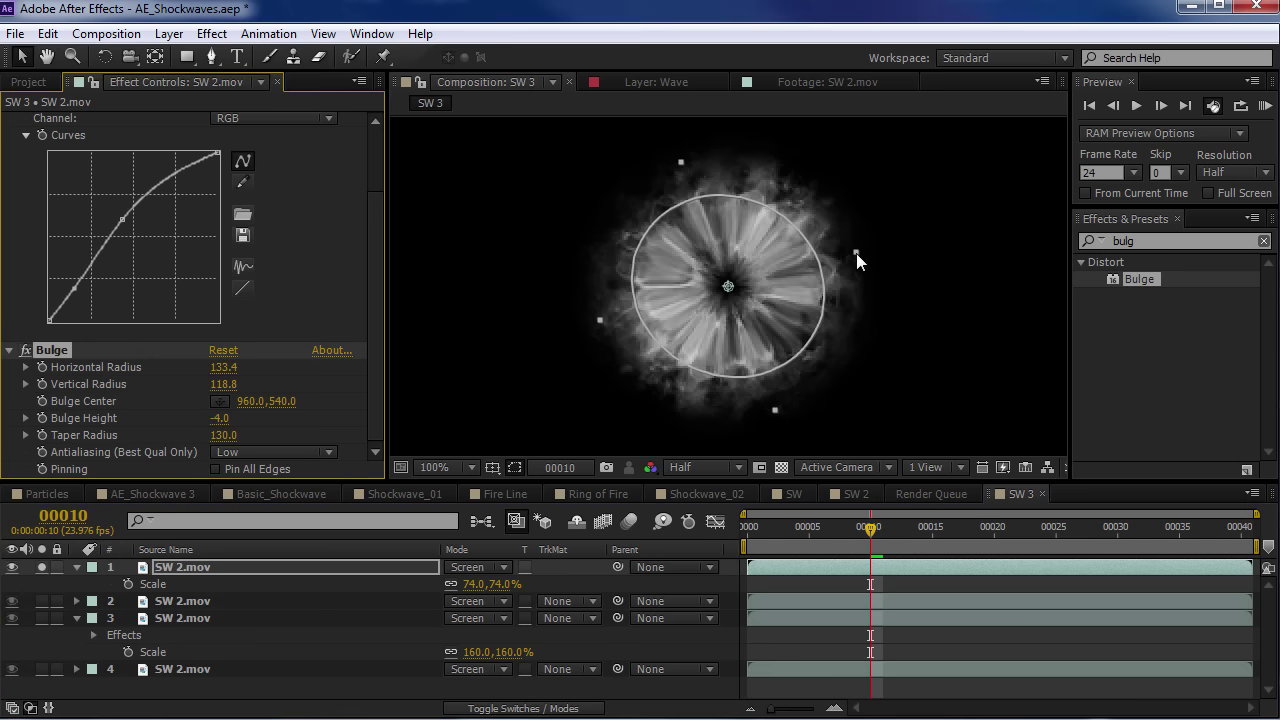
mouse_move(222, 438)
left_mouse_down()
mouse_move(295, 422)
mouse_move(232, 438)
left_mouse_up()
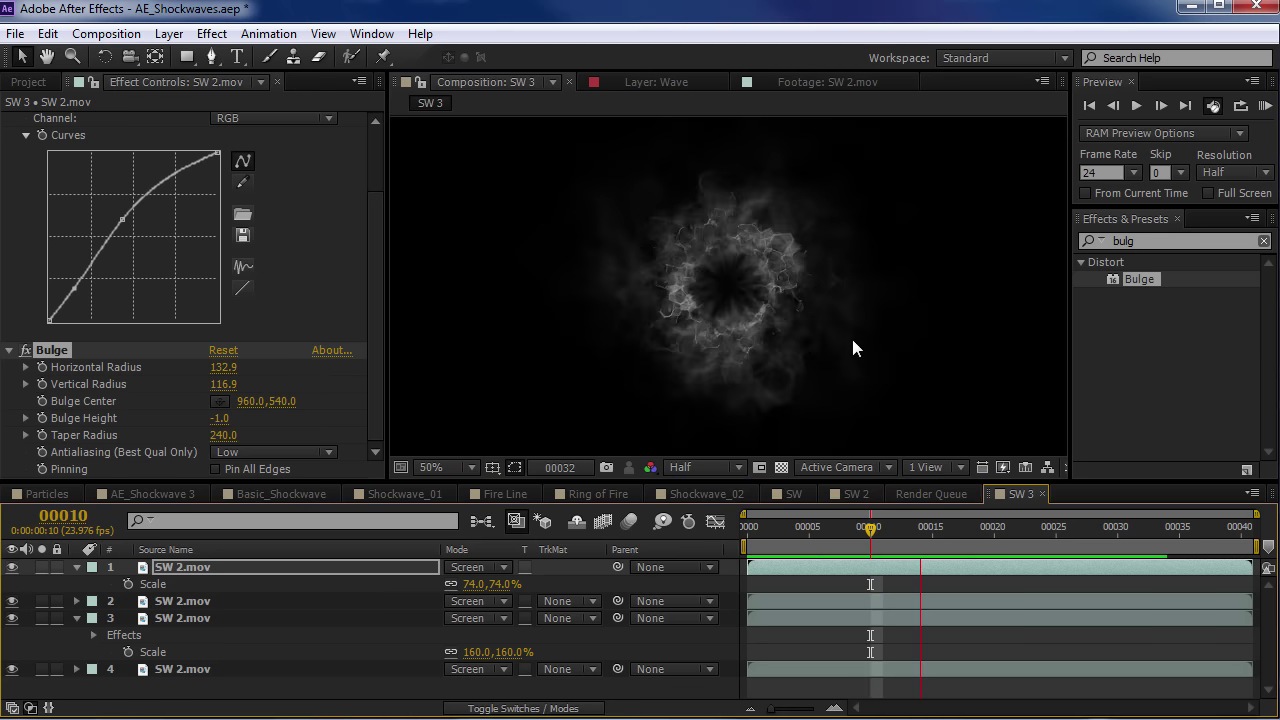
Set the top copy's Bulge Horizontal and Vertical Radius both to 130 and preview the shockwave around frame 17
key("space")
left_click_drag(871, 528, 957, 528)
left_click(222, 367)
type("130")
key("Tab")
type("130")
key("Return")
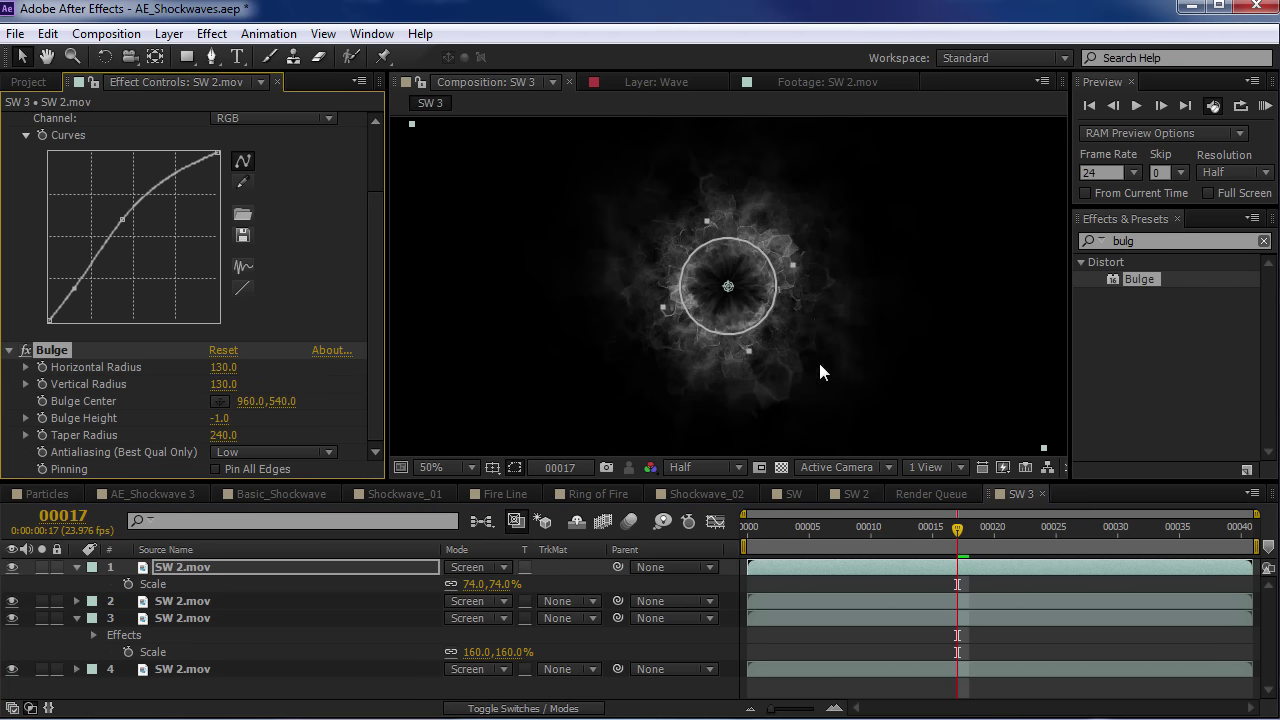
key("space")
key("space")
At frame 14, set the second SW 2.mov layer's Scale to 73% and preview the combined shockwave
left_click(920, 524)
left_click(192, 602)
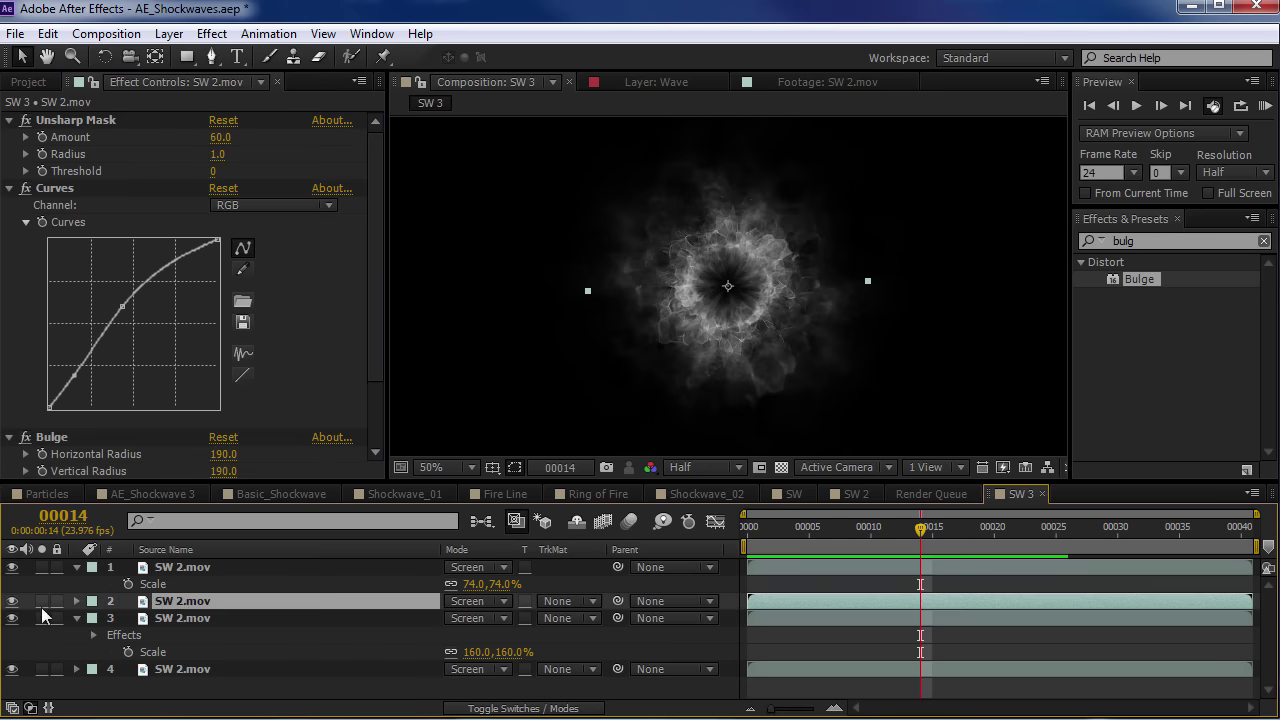
left_click(12, 601)
left_click(12, 601)
key("s")
left_click_drag(515, 620, 498, 619)
key("KP_0")
key("space")
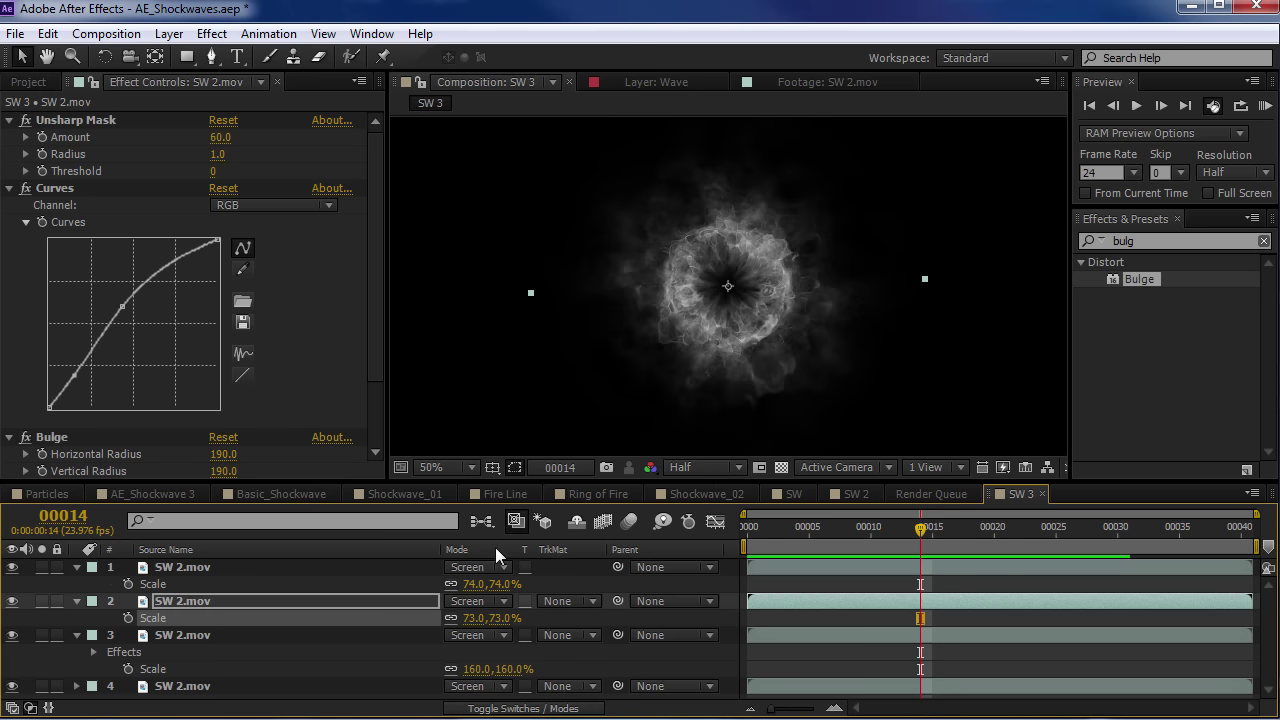
Duplicate the second SW 2.mov layer, rotate the copy around its center, and set its Bulge Height to -0.3
key("ctrl+d")
key("w")
left_click_drag(772, 262, 781, 229)
key("ctrl+z")
left_click(818, 610)
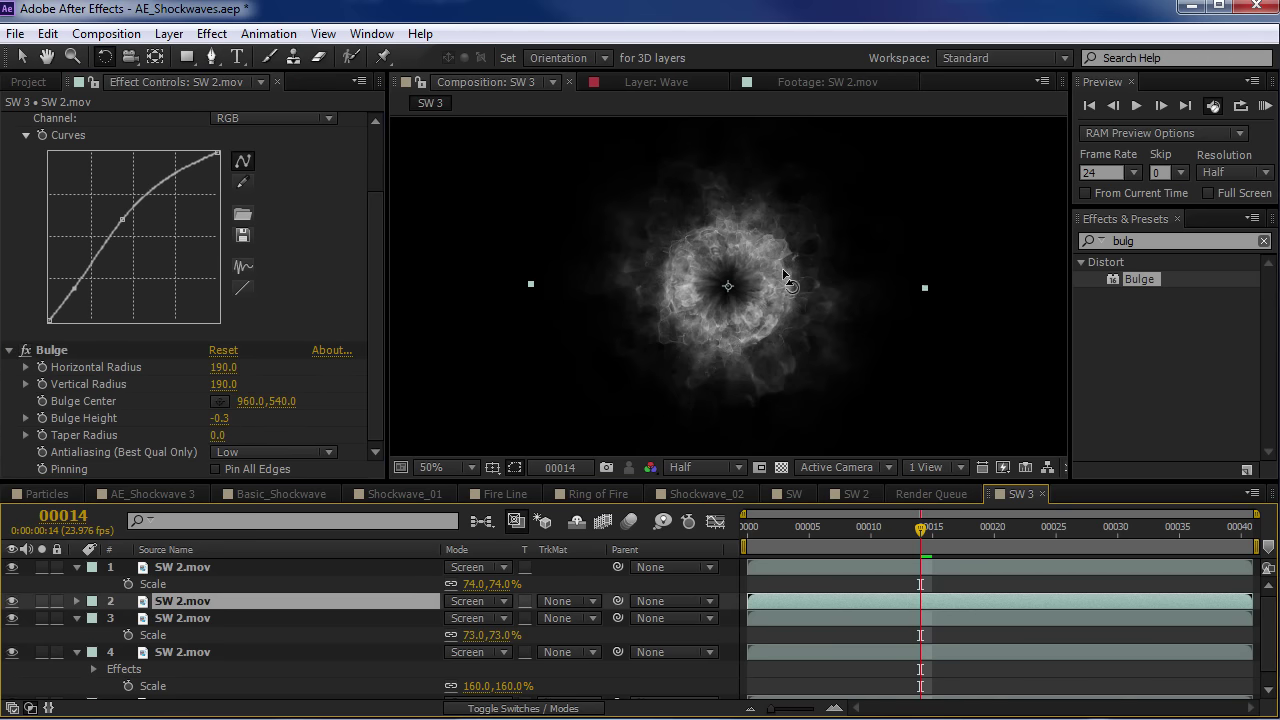
Set the duplicate's Scale to 102% and steepen its Curves into a high-contrast S-curve that clips the highlights
key("v")
key("s")
left_click_drag(500, 617, 524, 612)
left_click_drag(126, 218, 79, 299)
left_click_drag(141, 213, 113, 200)
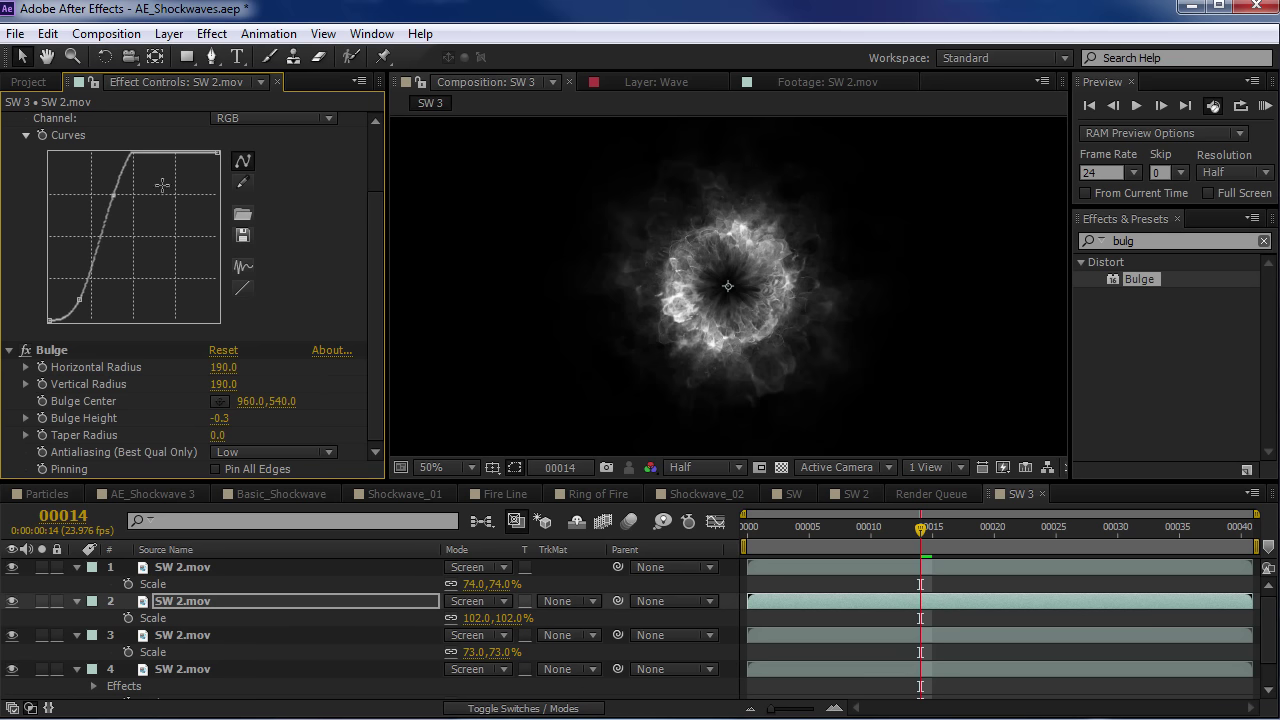
key("KP_0")
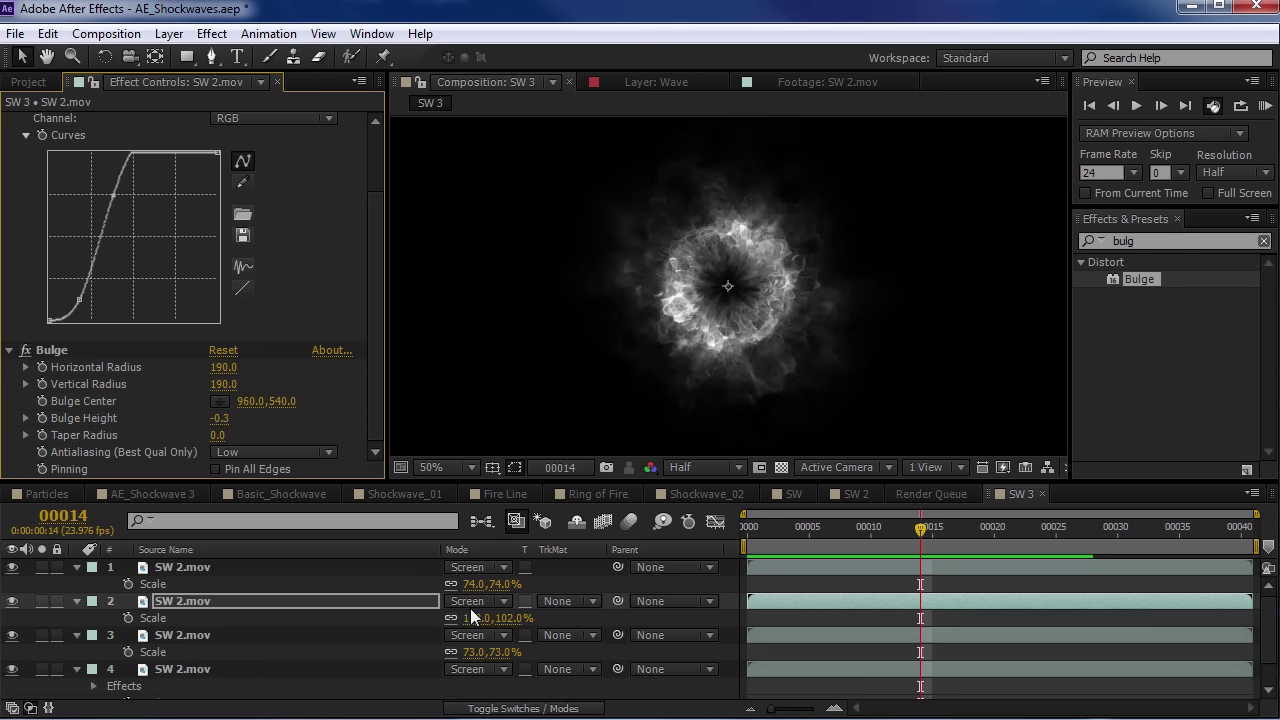
Reduce the high-contrast duplicate's Scale to 64% and preview the whole shockwave
left_click_drag(511, 621, 473, 621)
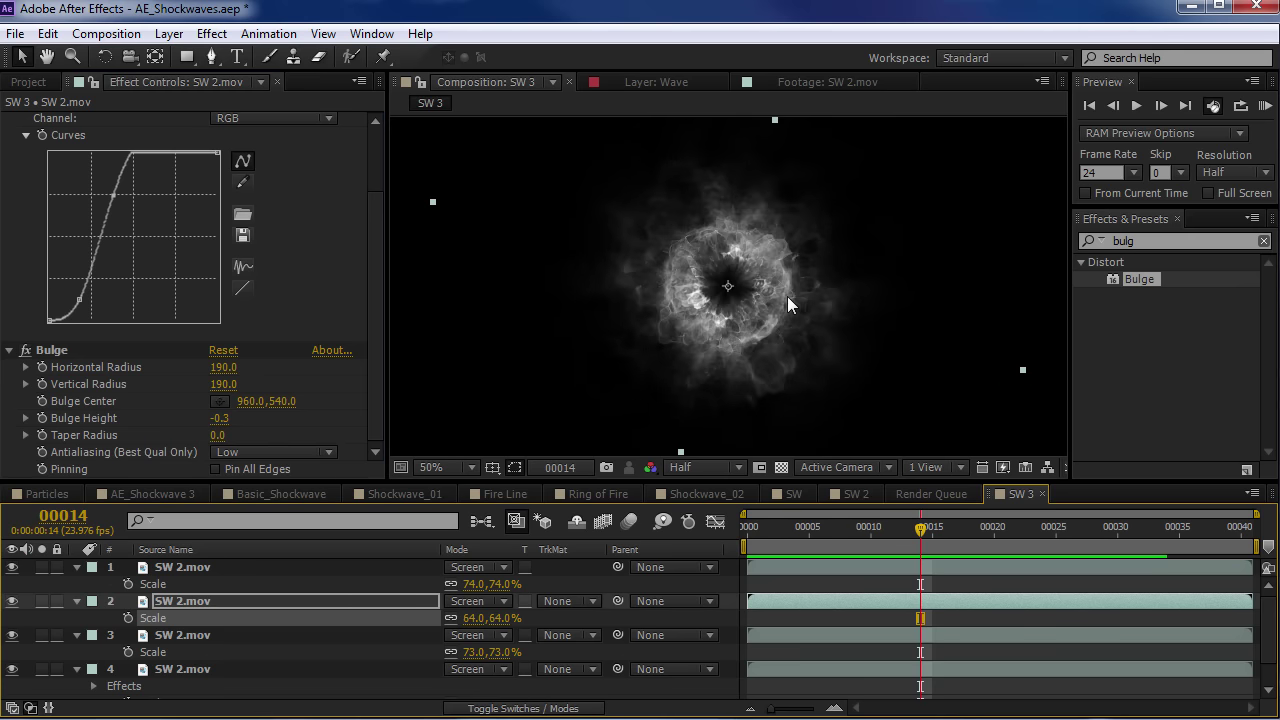
key("space")
key("KP_0")
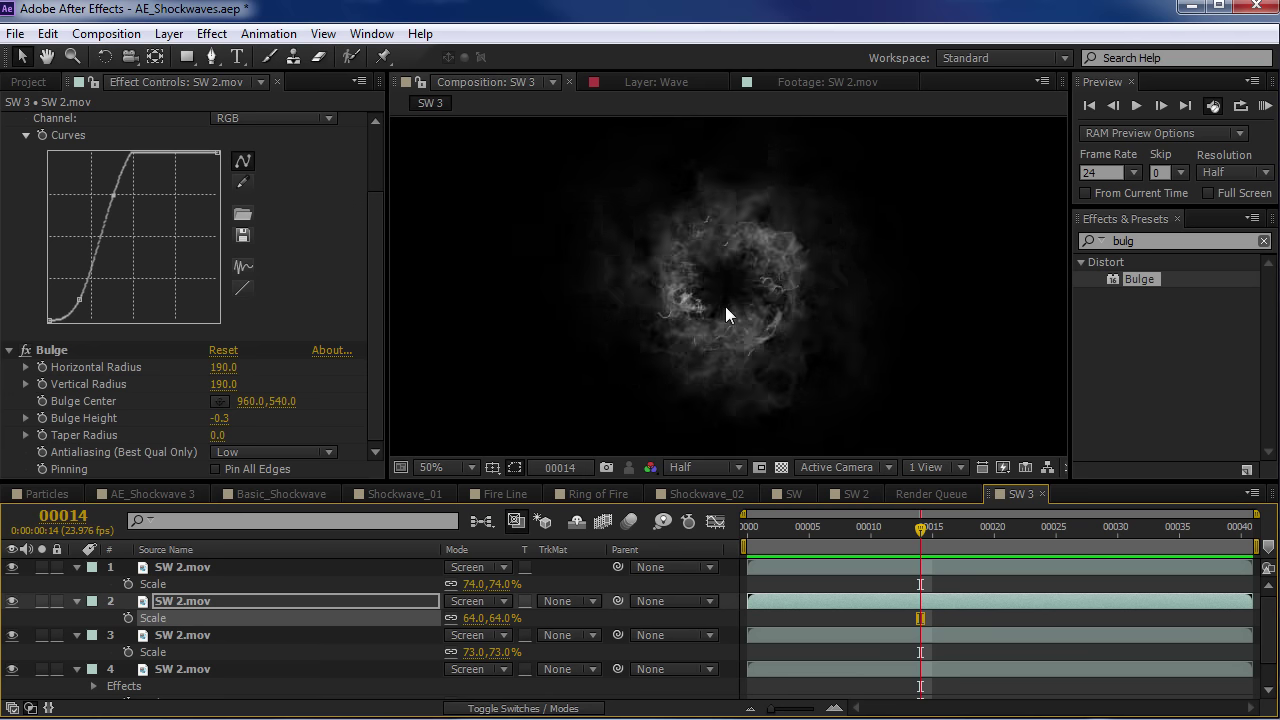
key("space")
key("KP_0")
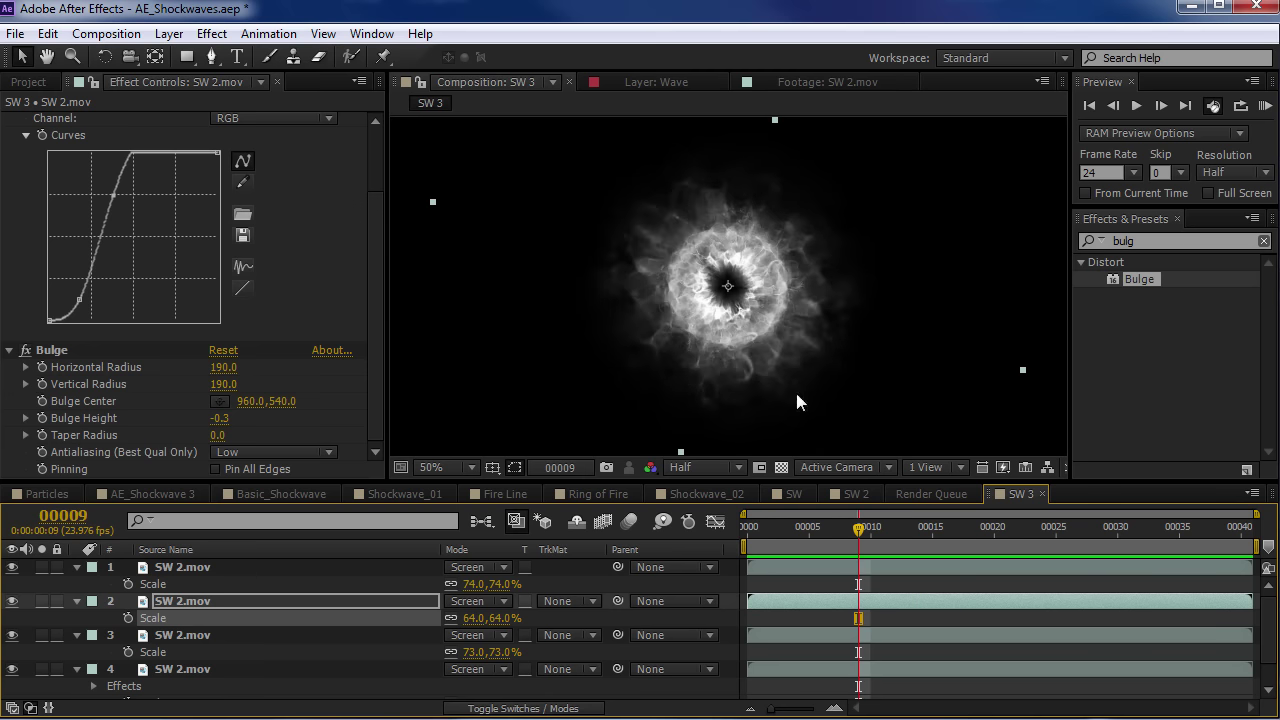
Collapse all layer properties, then solo and select the third SW 2.mov layer
key("ctrl+a")
key("u")
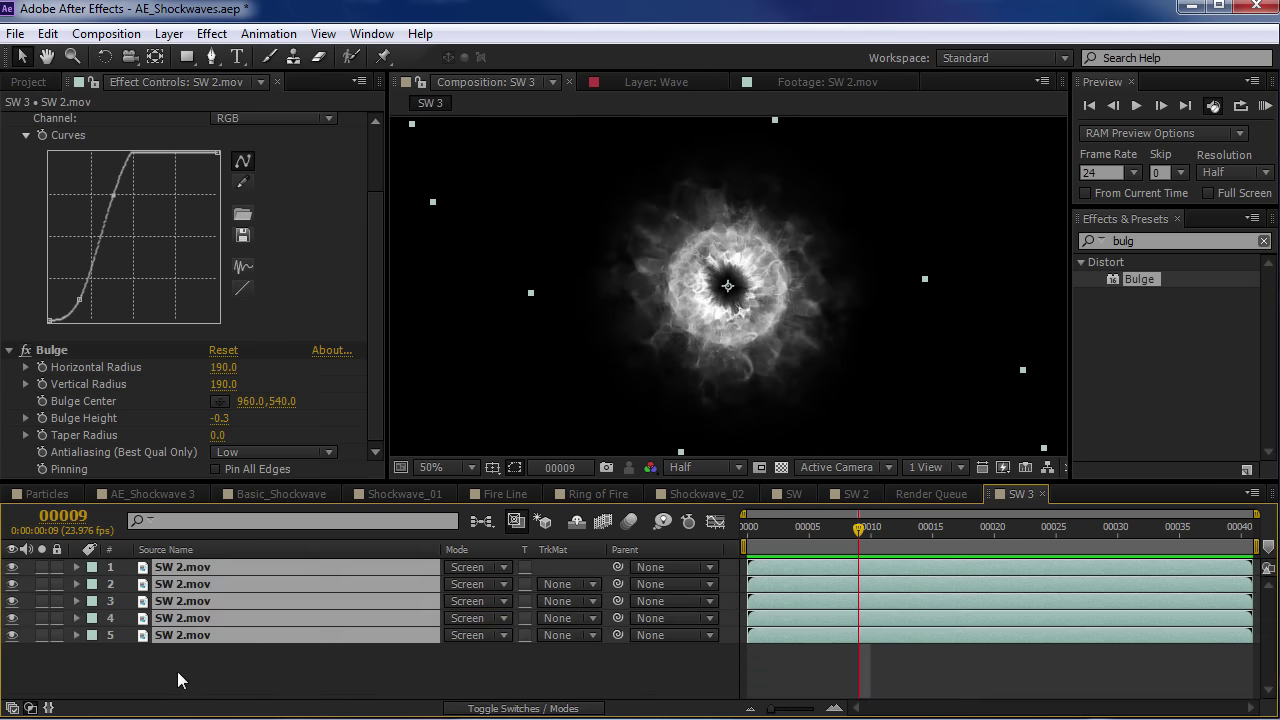
left_click(198, 670)
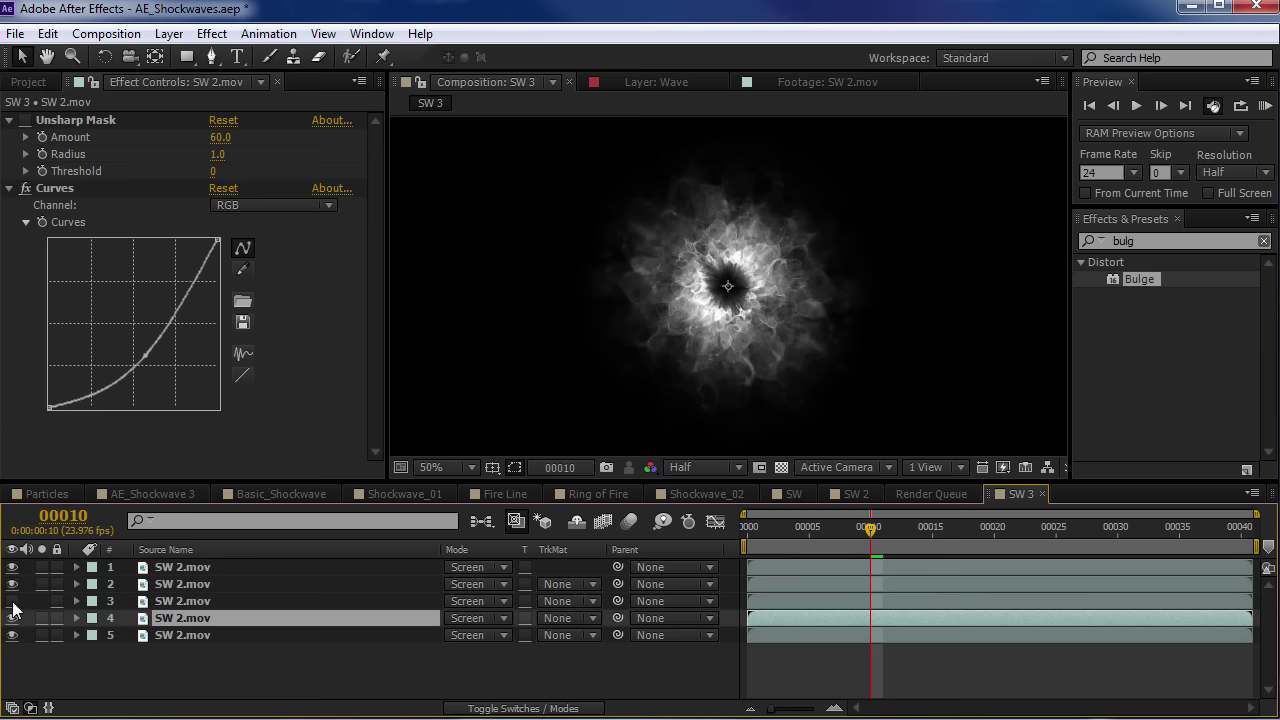
left_click(12, 601)
left_click(40, 600)
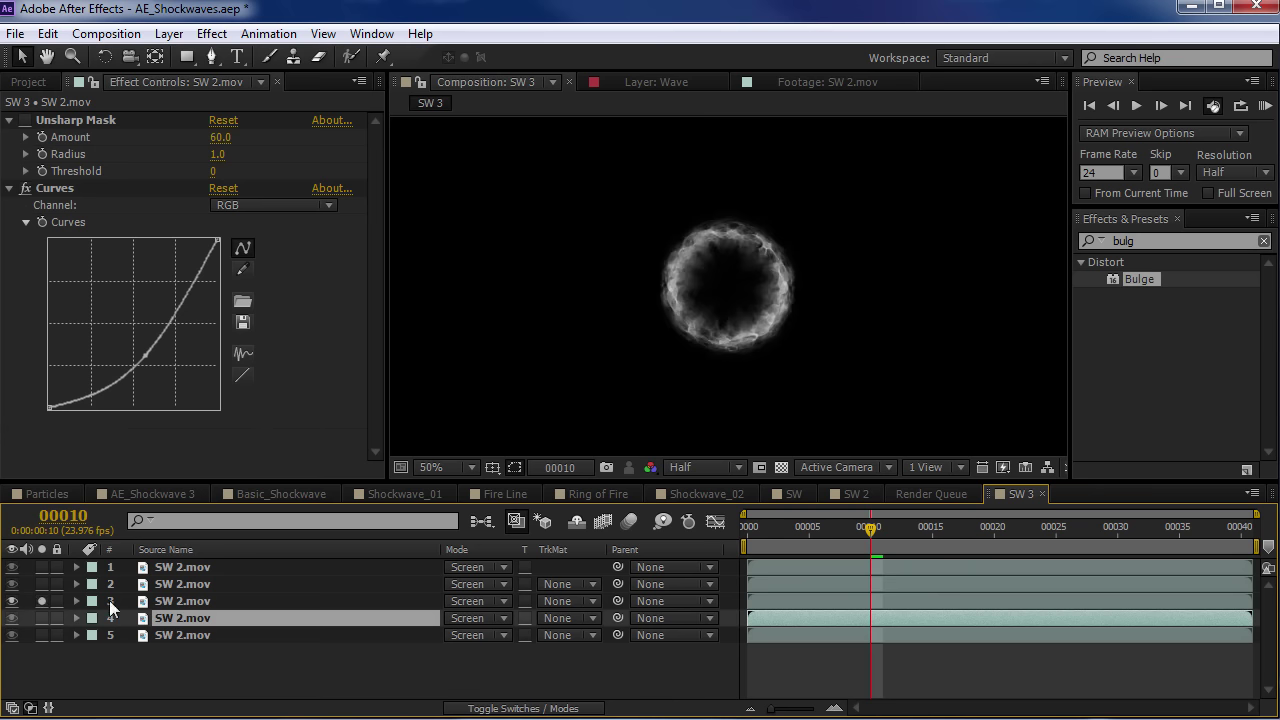
left_click(179, 600)
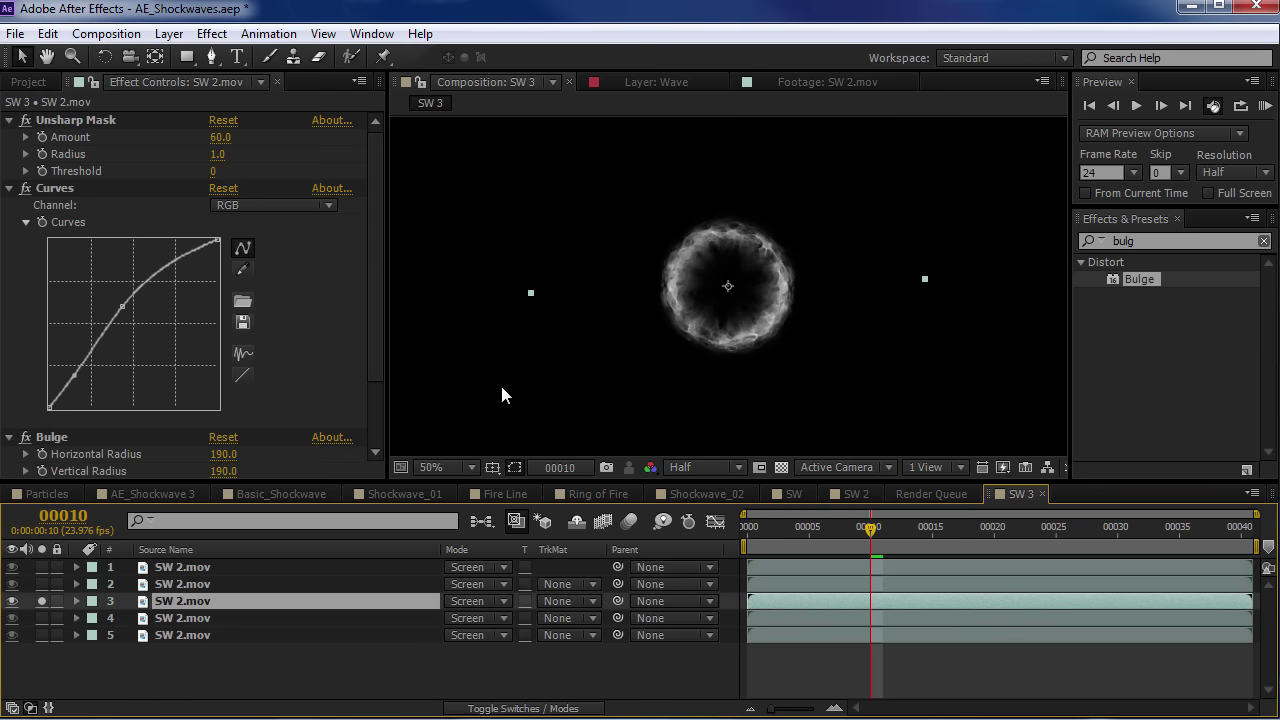
Duplicate the soloed SW 2.mov layer and time-stretch the copy with a Stretch Factor of 50
key("ctrl+d")
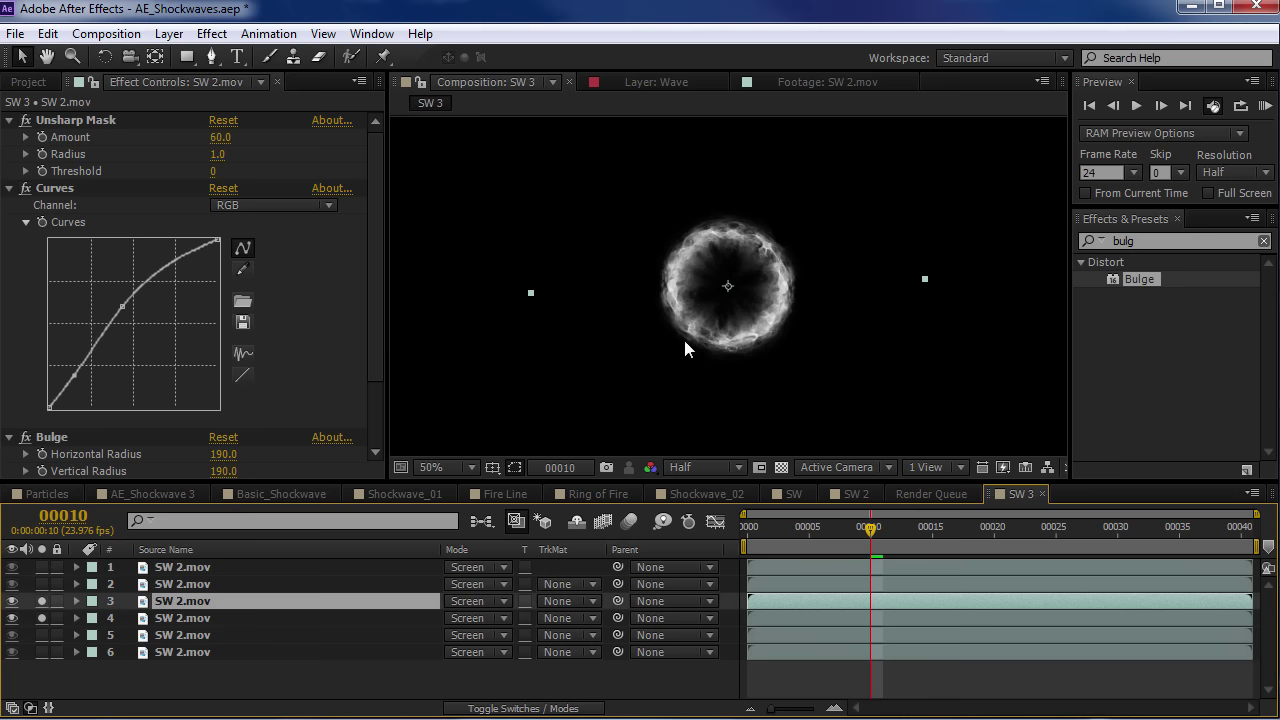
right_click(657, 256)
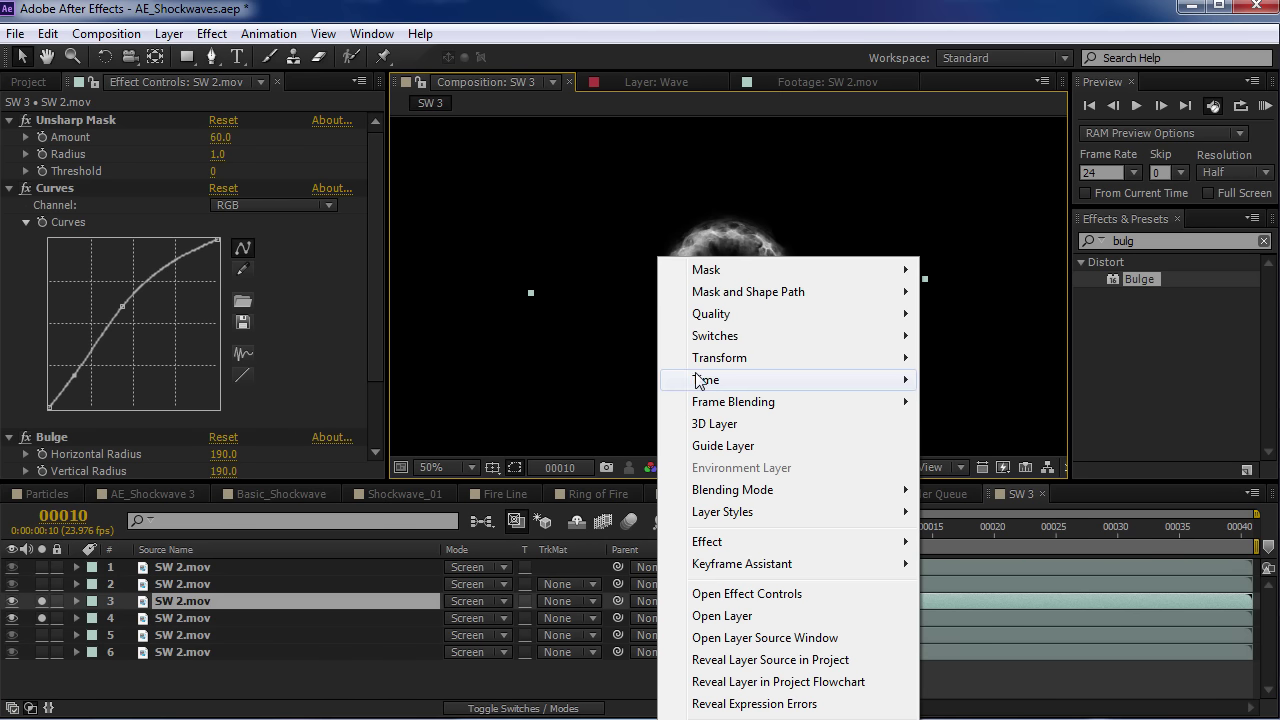
mouse_move(706, 381)
left_click(985, 424)
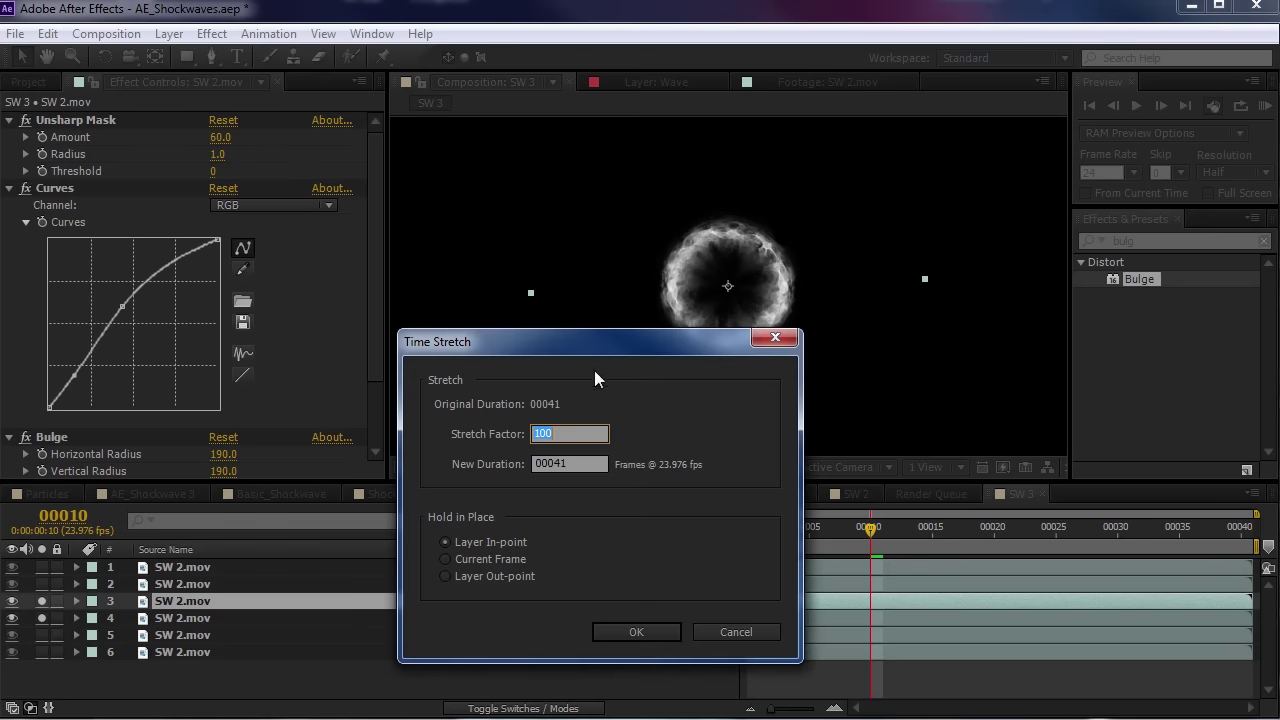
type("50")
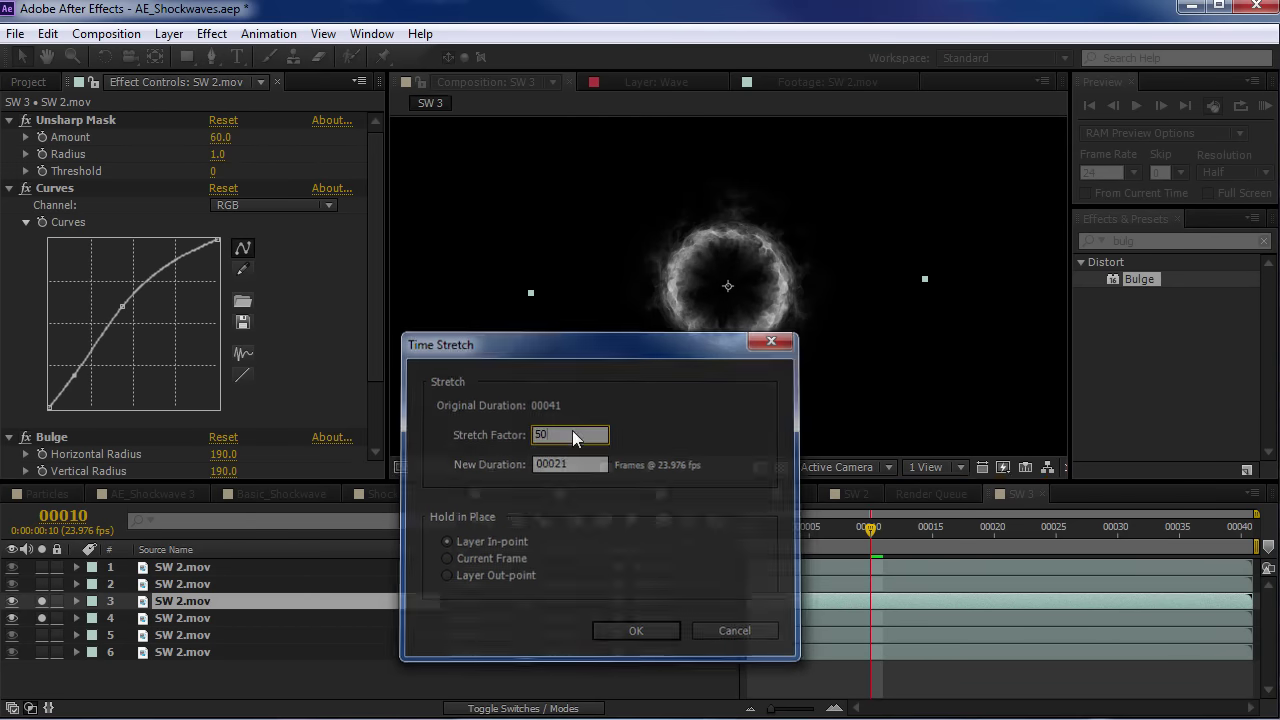
key("Return")
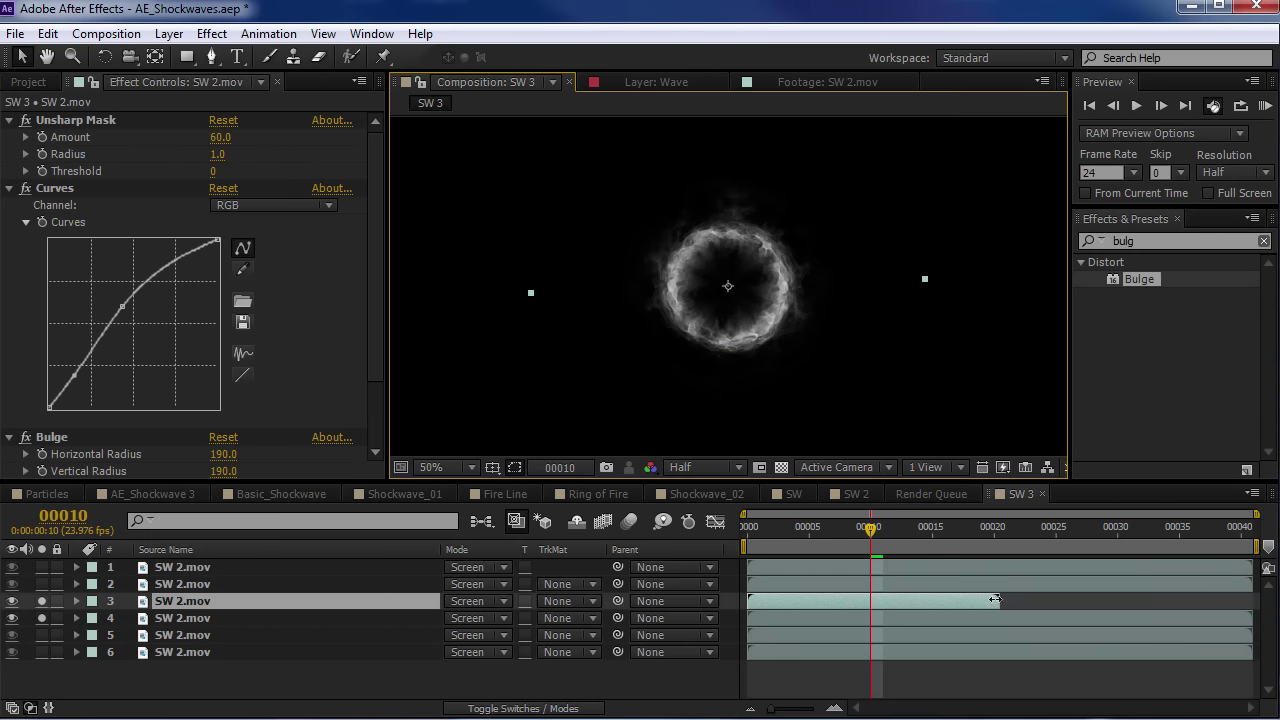
Set the time-stretched copy's Scale to 155% and Bulge Height to 3.5, and preview it with all layers shown
left_click_drag(770, 537, 858, 532)
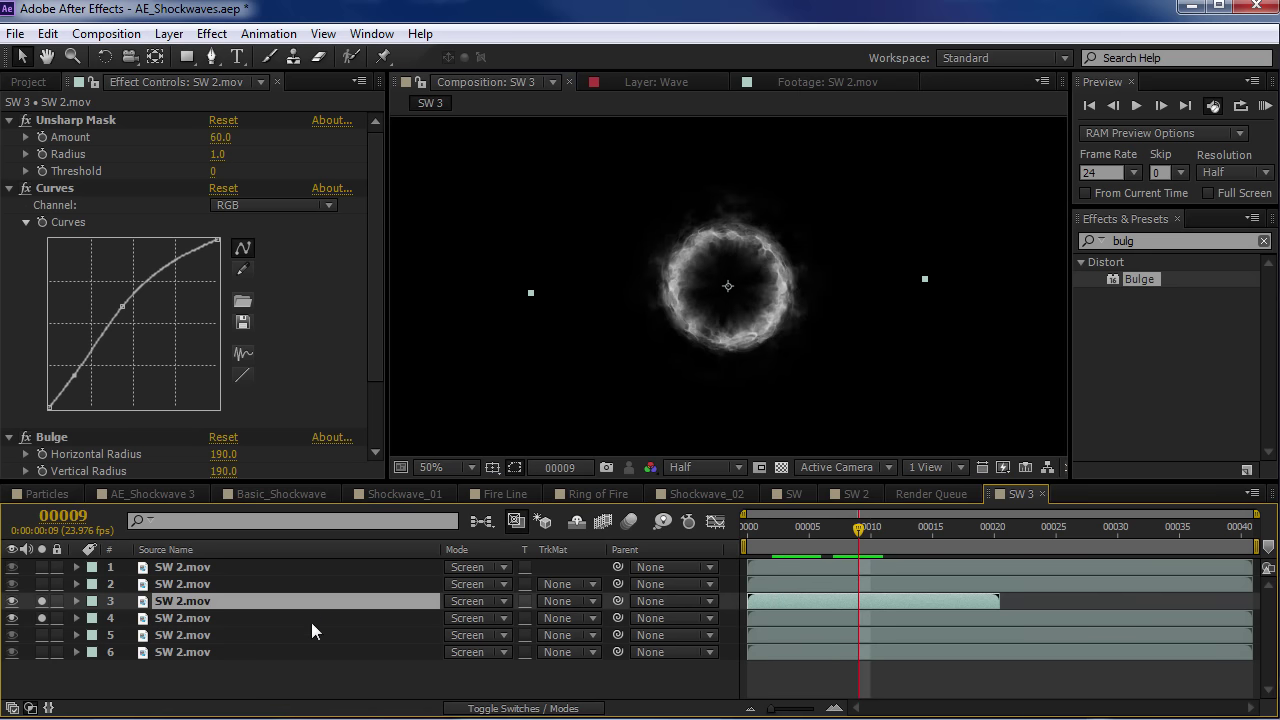
key("s")
left_click_drag(497, 620, 579, 620)
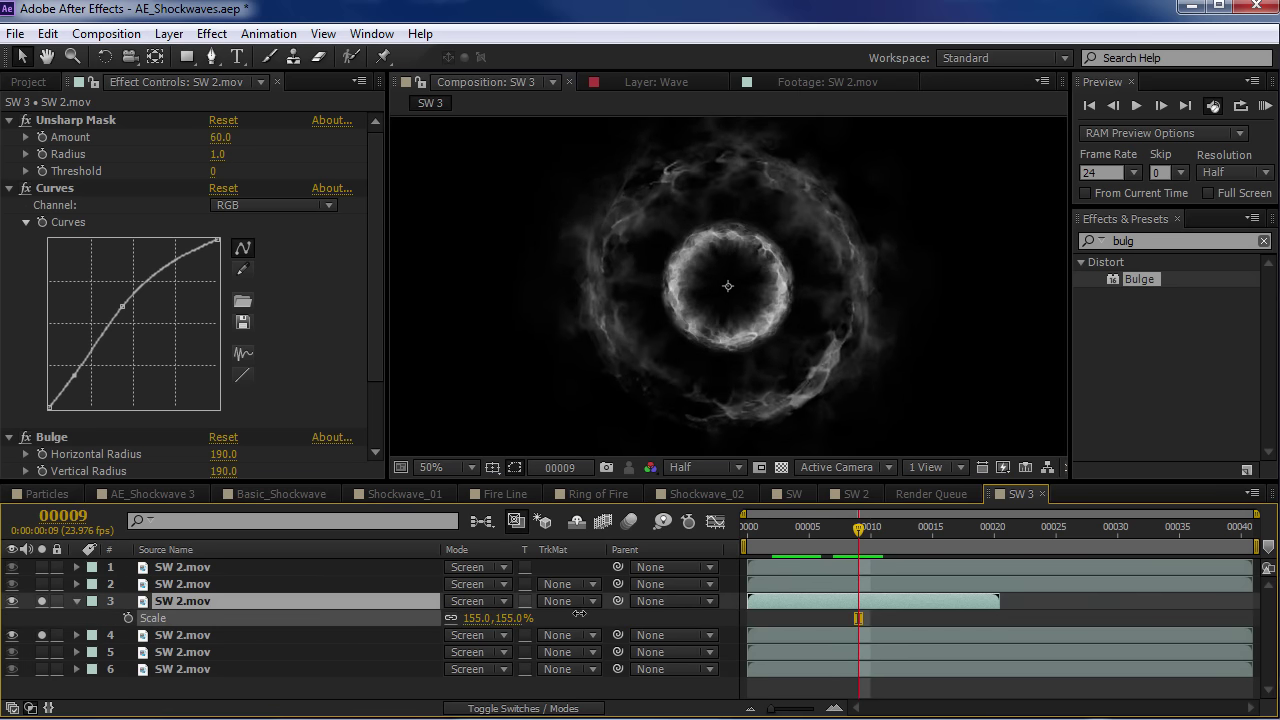
scroll(375, 340, "down", 3)
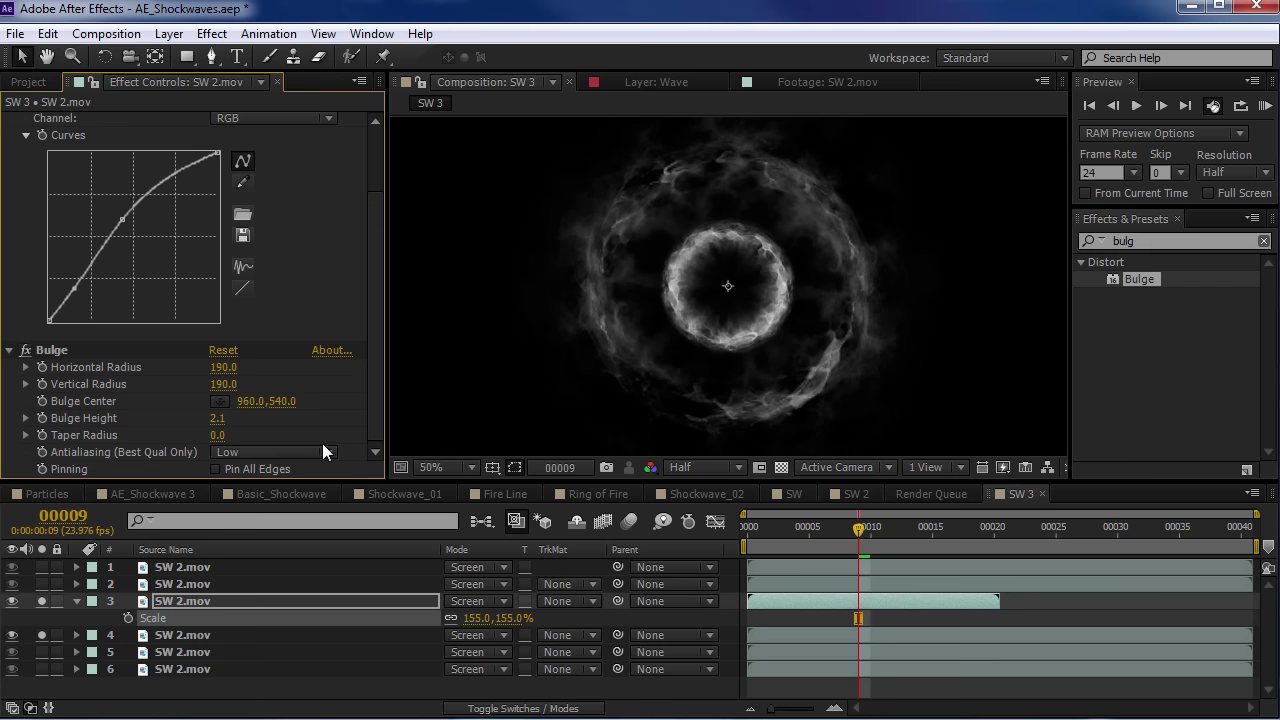
left_click_drag(212, 420, 518, 388)
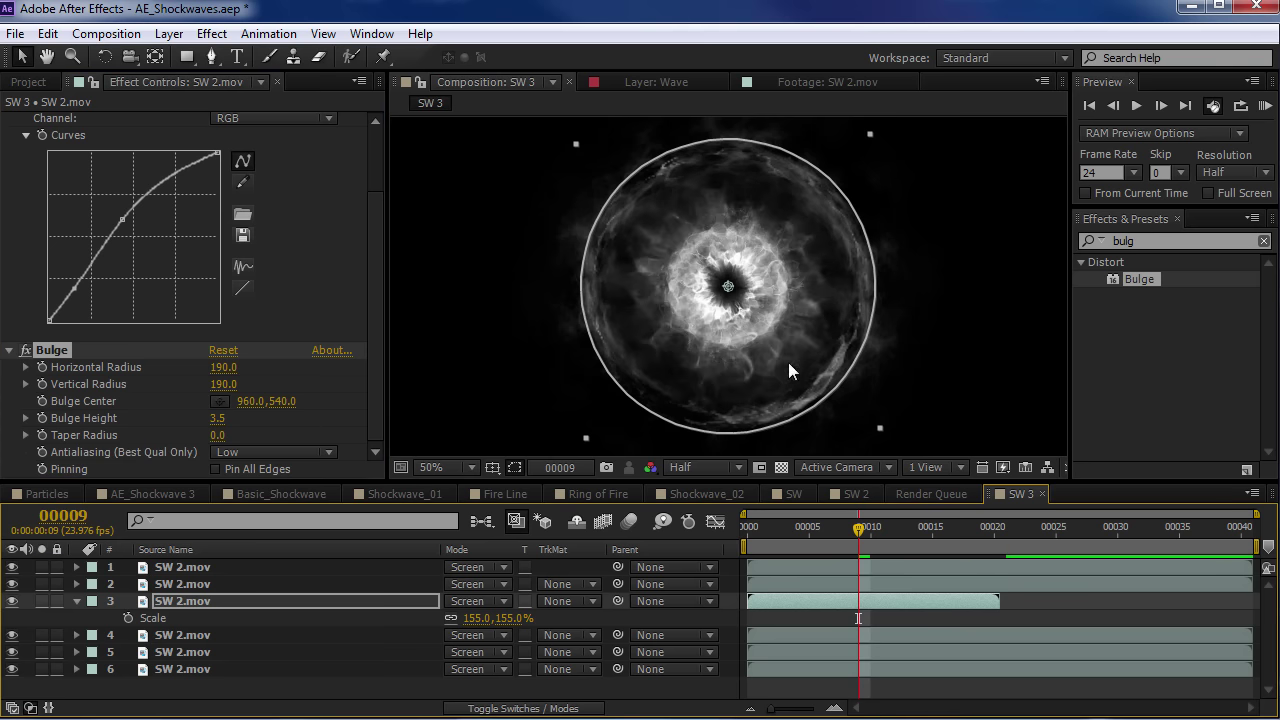
key("KP_0")
Keyframe the time-stretched copy's Scale from 20% at frame 0 to an eased 155% at frame 7
left_click(785, 517)
left_click(758, 537)
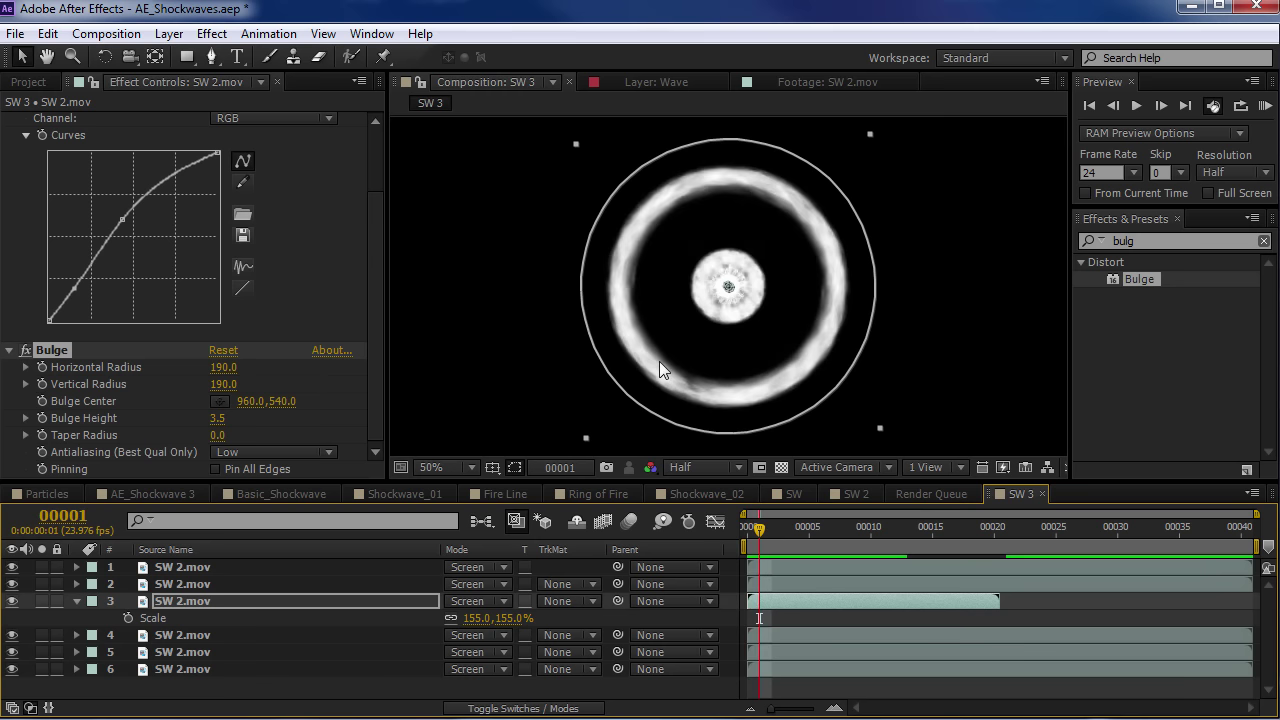
left_click(127, 618)
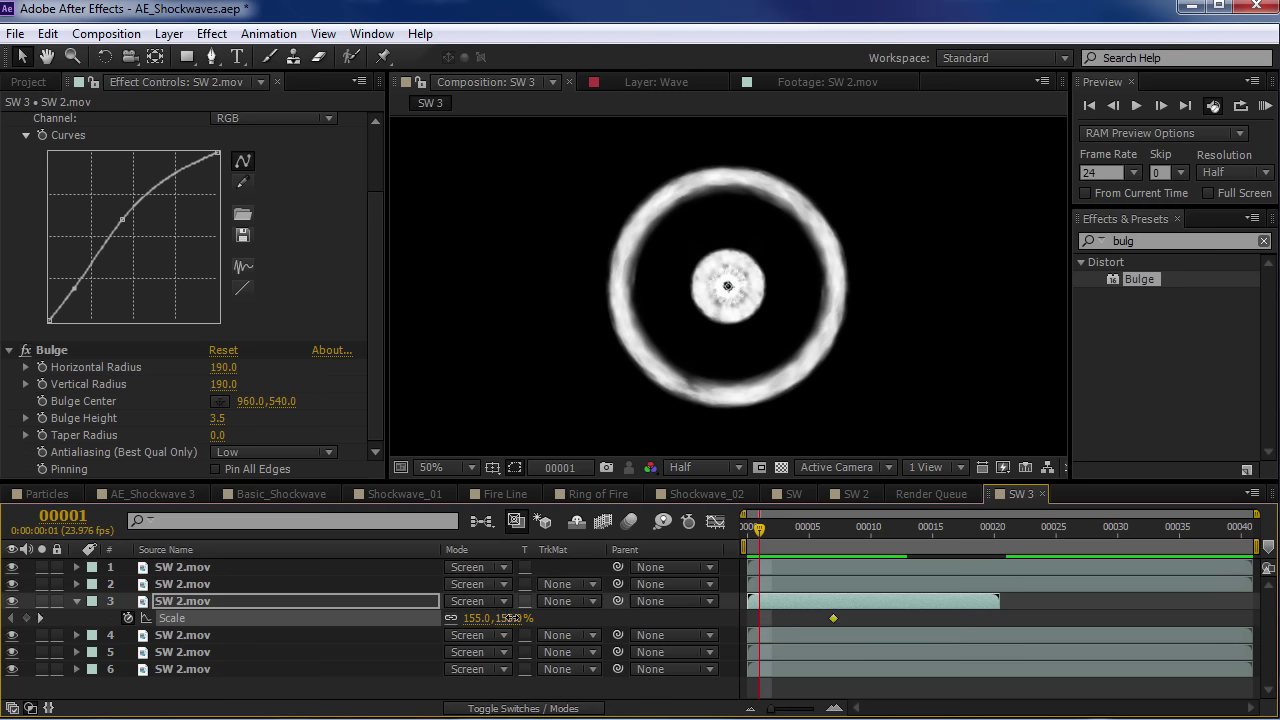
key("Return")
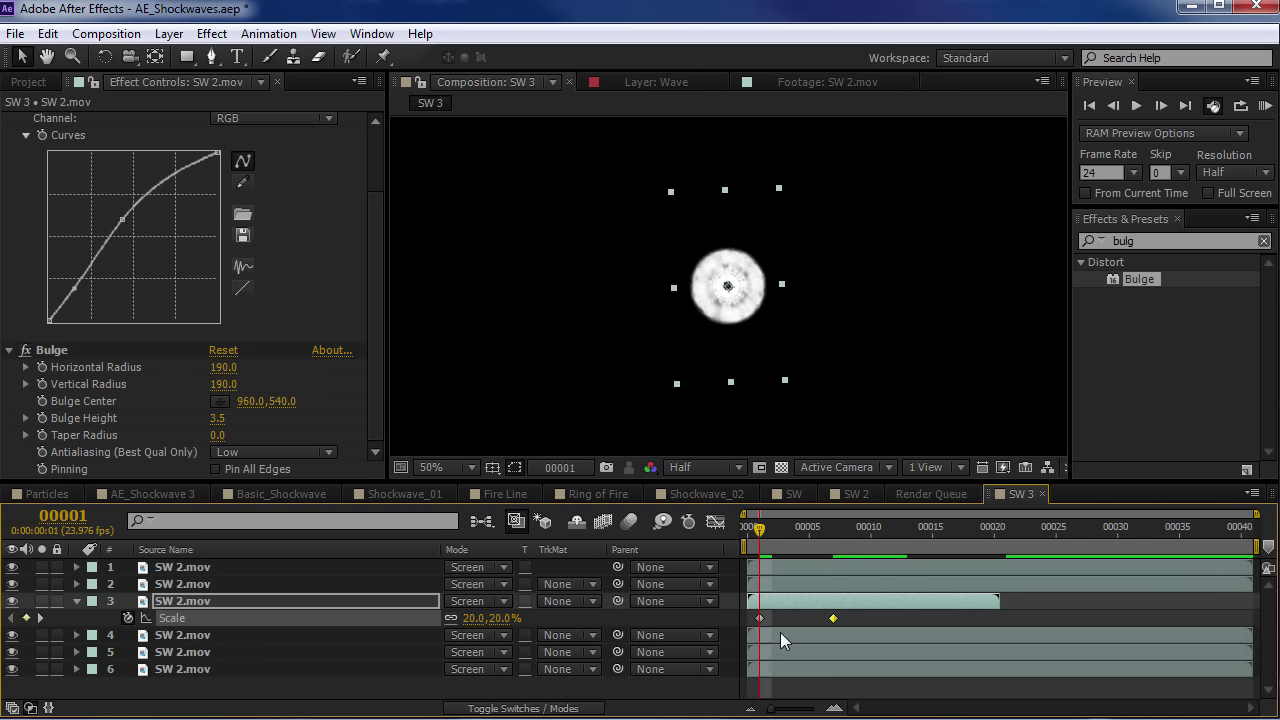
left_click_drag(761, 619, 749, 615)
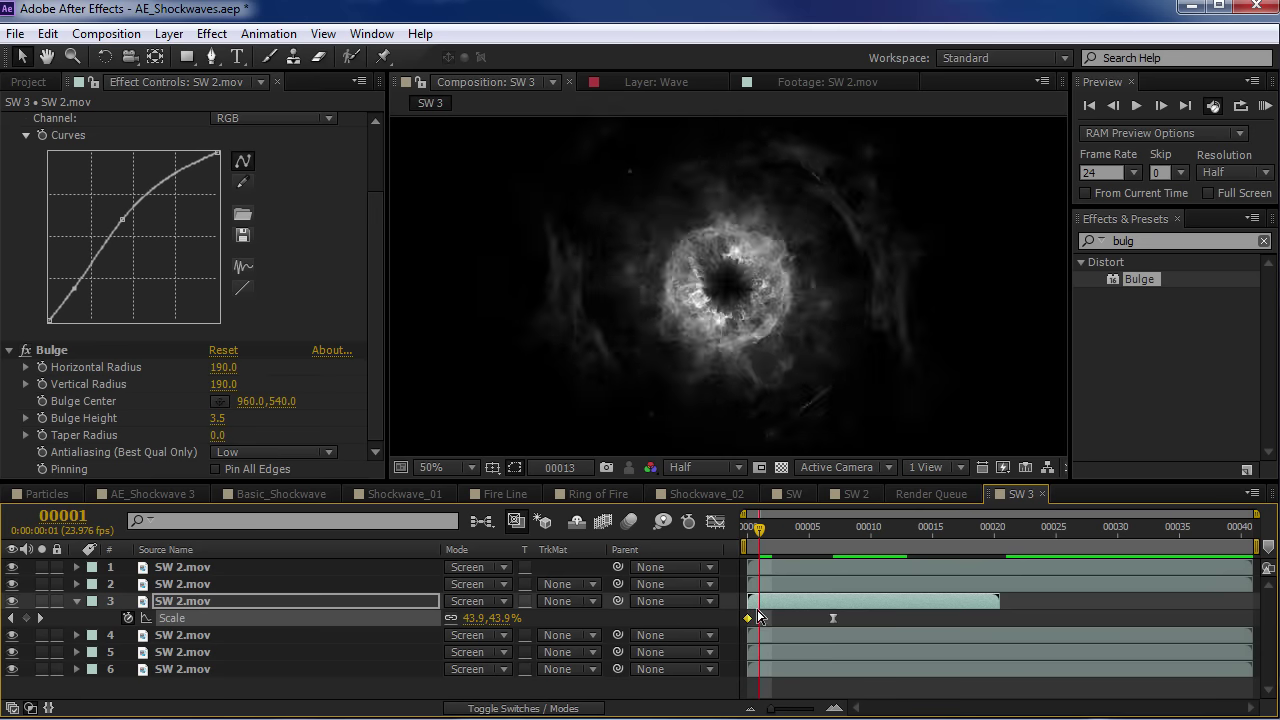
Move the ending Scale keyframe to frame 5, set it to 130%, and preview the faster expansion
left_click_drag(833, 618, 809, 618)
key("KP_0")
key("space")
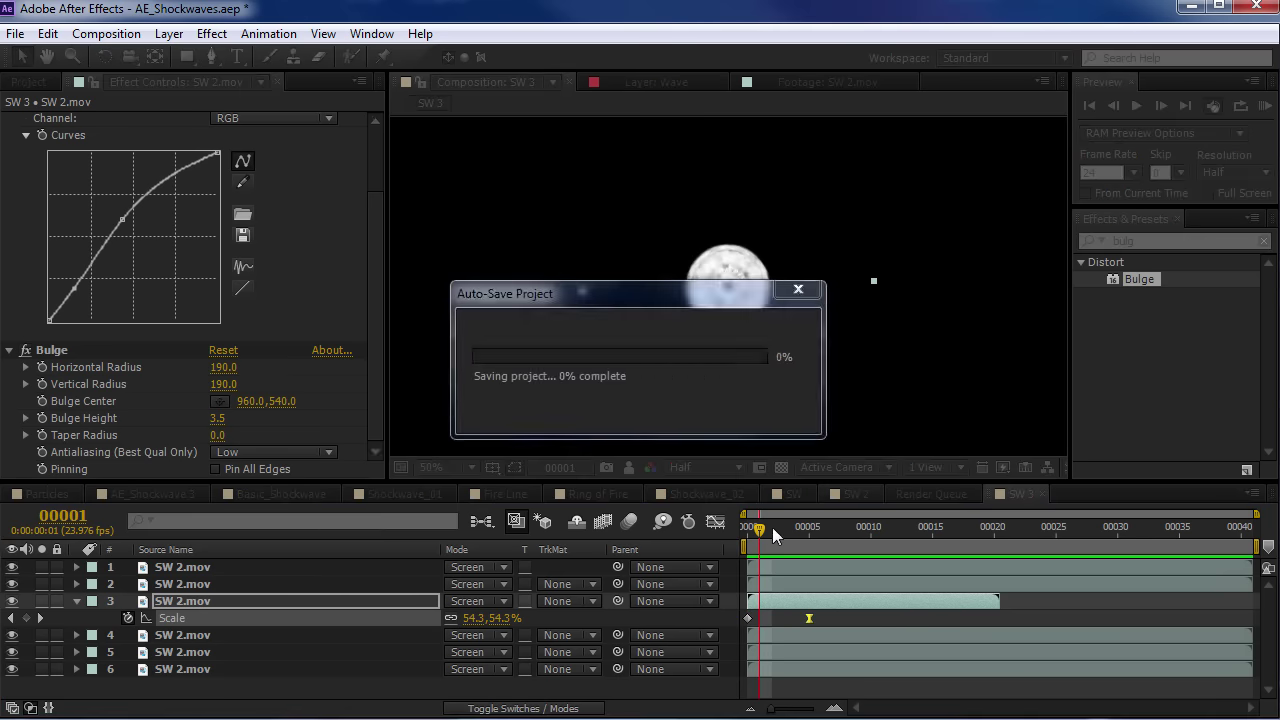
left_click_drag(760, 532, 807, 534)
left_click_drag(505, 618, 483, 618)
key("space")
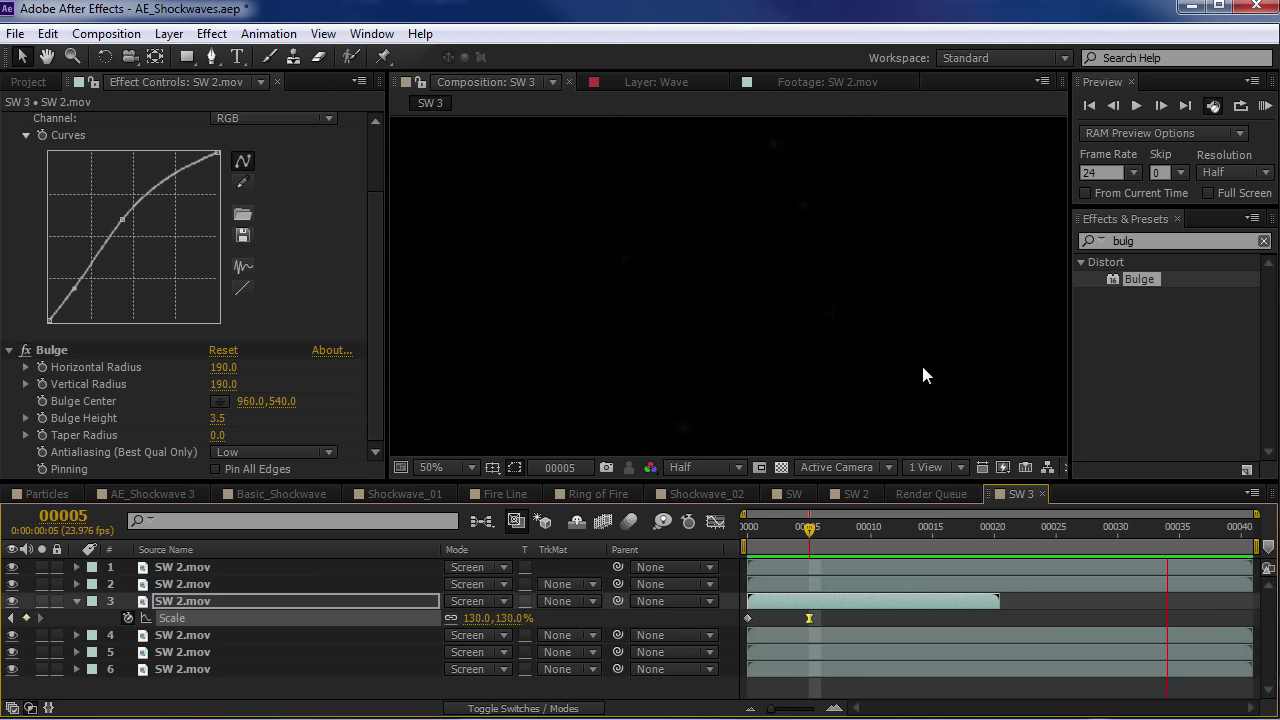
Move the ending Scale keyframe to frame 12 and preview the shockwave with the work area ending at frame 32
left_click(715, 521)
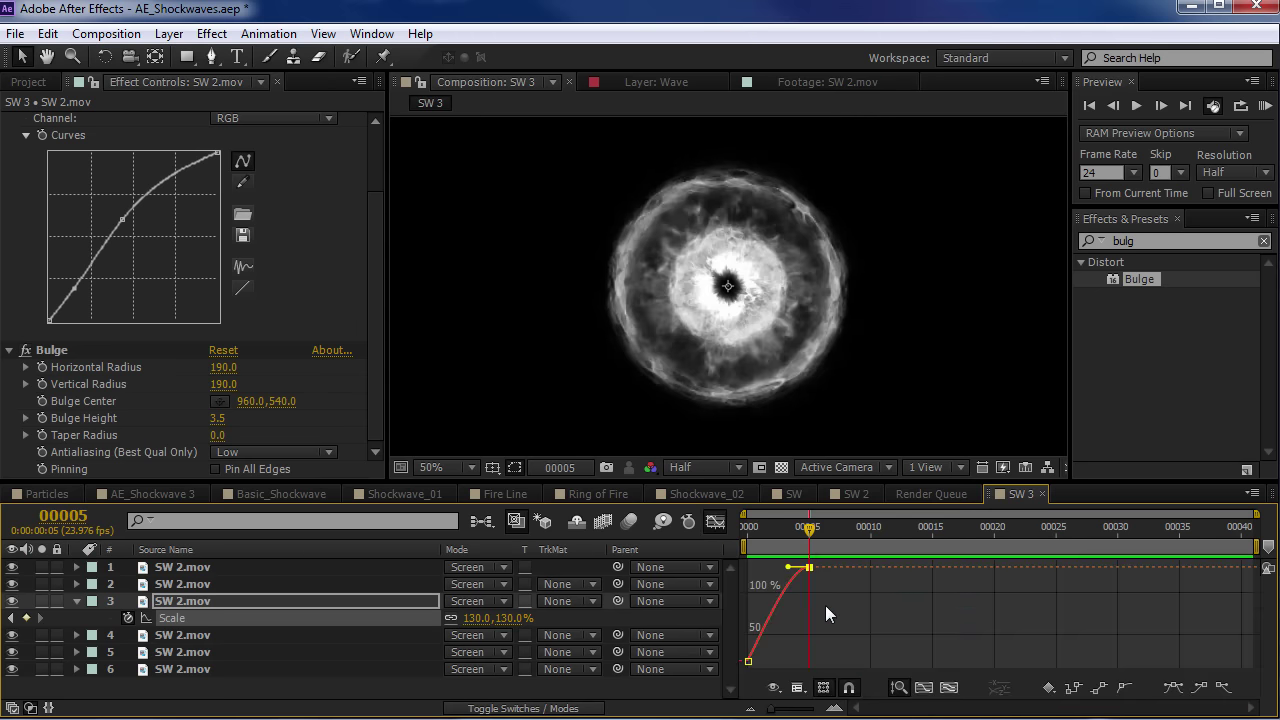
left_click(718, 524)
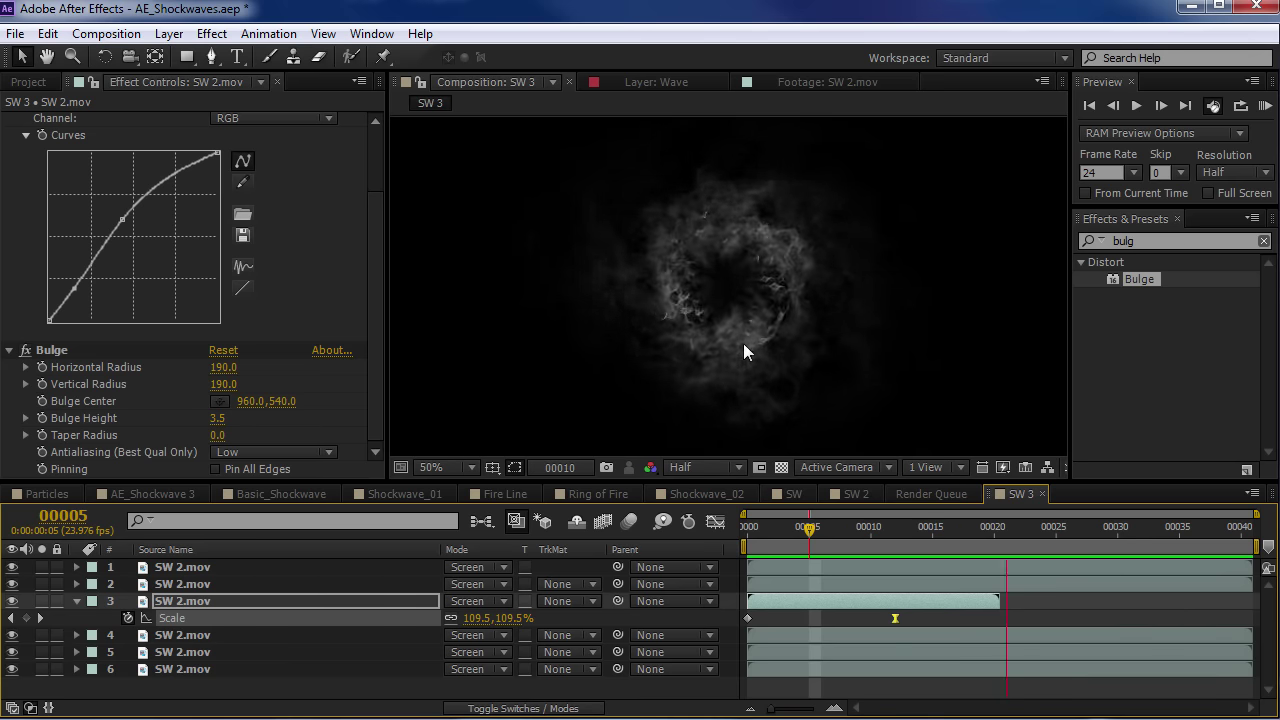
key("space")
left_click_drag(915, 530, 1139, 554)
key("KP_0")
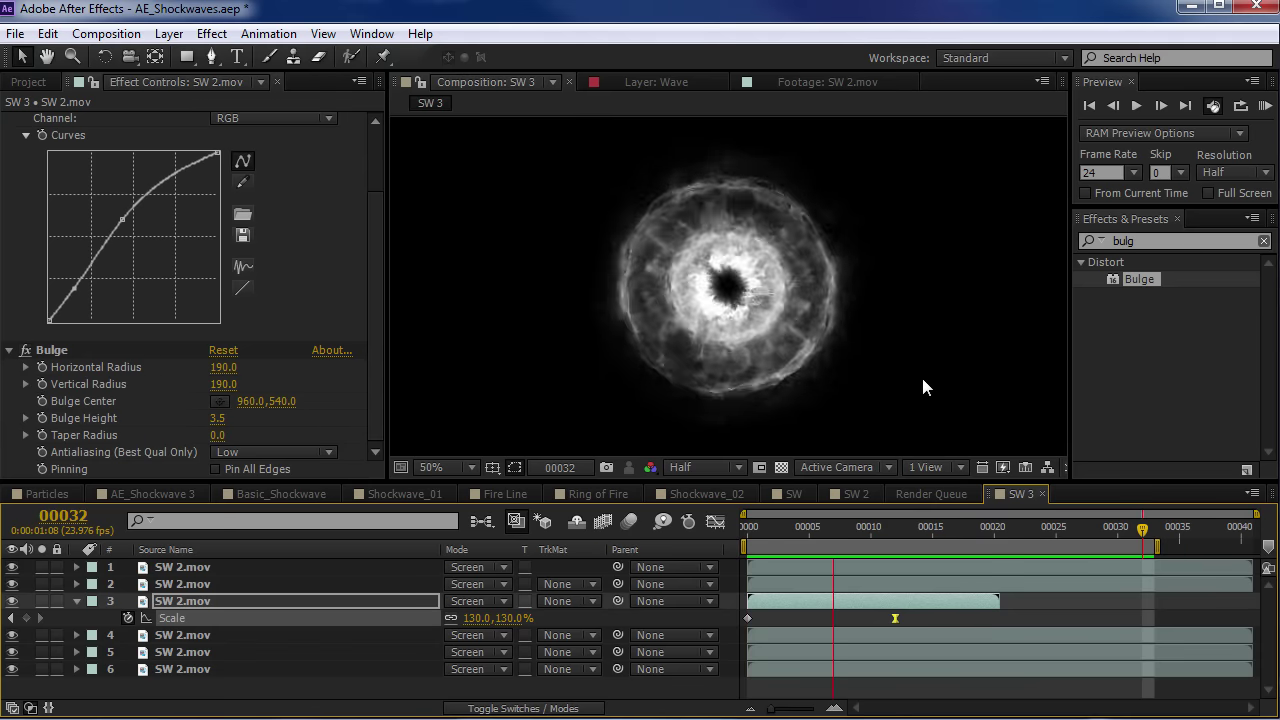
Save the project and add a new adjustment layer above all the SW 2.mov copies
key("ctrl+s")
left_click(77, 601)
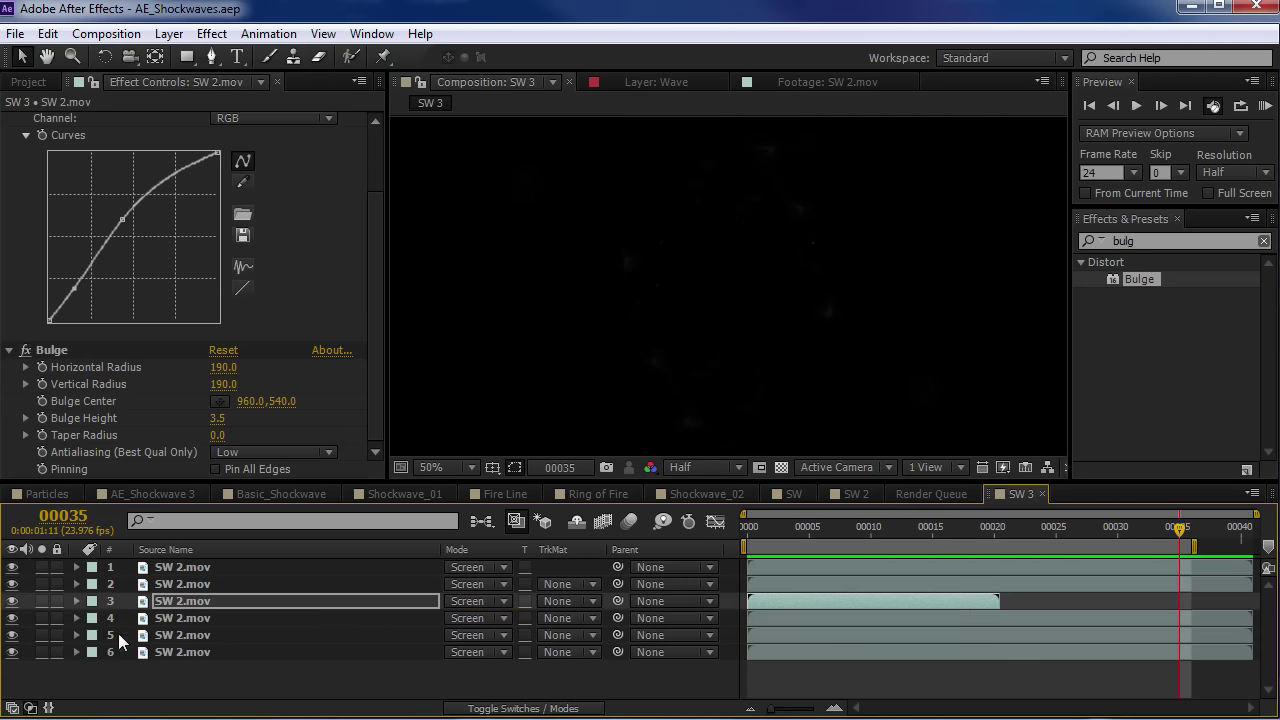
left_click(259, 659)
left_click(180, 37)
mouse_move(200, 53)
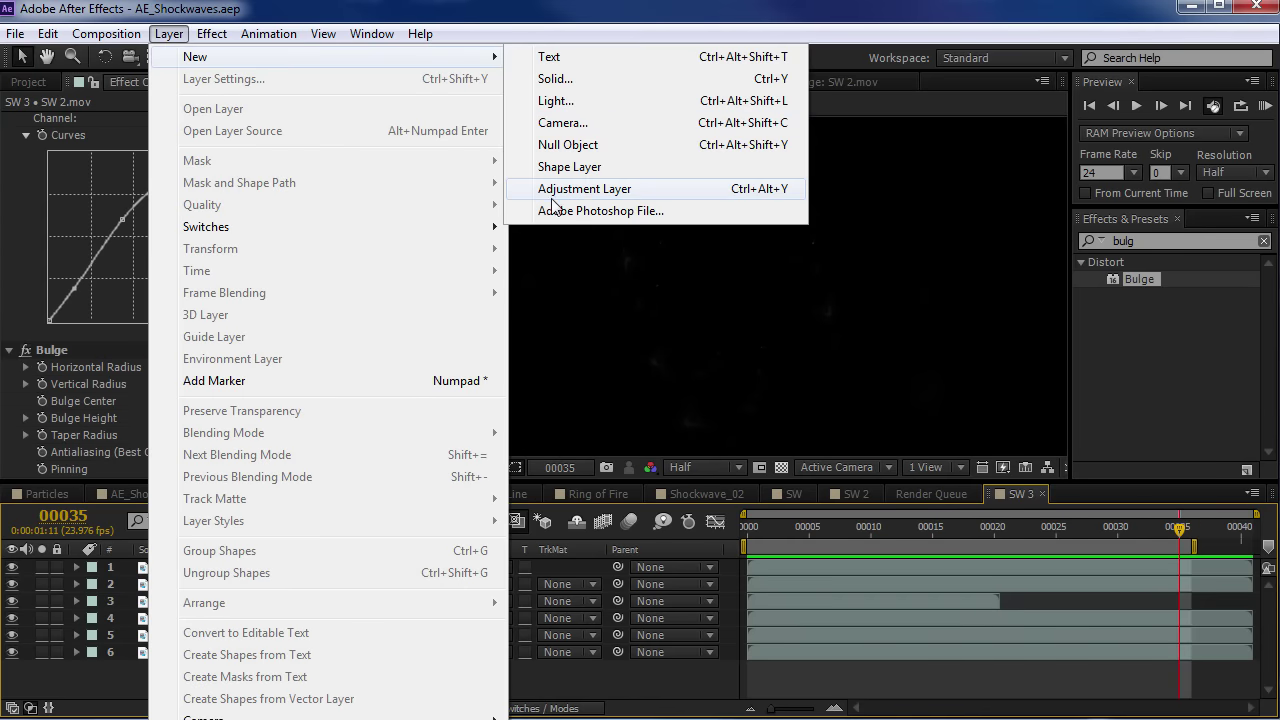
left_click(580, 189)
Find the VC Color Vibrance effect and apply it to the adjustment layer
left_click(1140, 242)
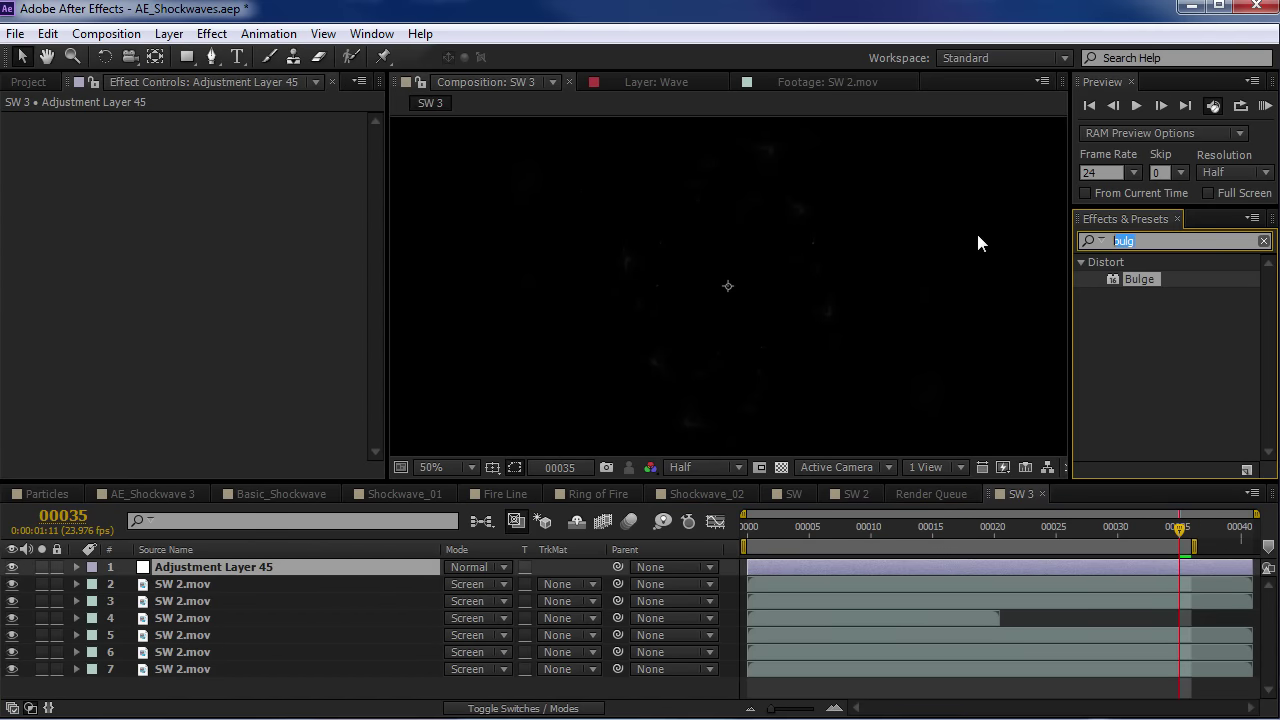
type("color vib")
left_click_drag(1170, 277, 782, 567)
Add a Curves effect to the adjustment layer and raise its Red channel curve while viewing frame 9
left_click(212, 33)
mouse_move(443, 219)
left_click(522, 614)
left_click_drag(760, 527, 858, 527)
left_click(222, 254)
left_click(245, 298)
left_click_drag(119, 388, 104, 368)
Lower the Blue channel curve and shape the Green channel curve to give the shockwave a fiery orange tint
left_click(222, 254)
left_click(252, 337)
left_click_drag(143, 408, 165, 410)
left_click(210, 254)
left_click(248, 317)
left_click_drag(155, 355, 137, 347)
left_click_drag(98, 398, 97, 423)
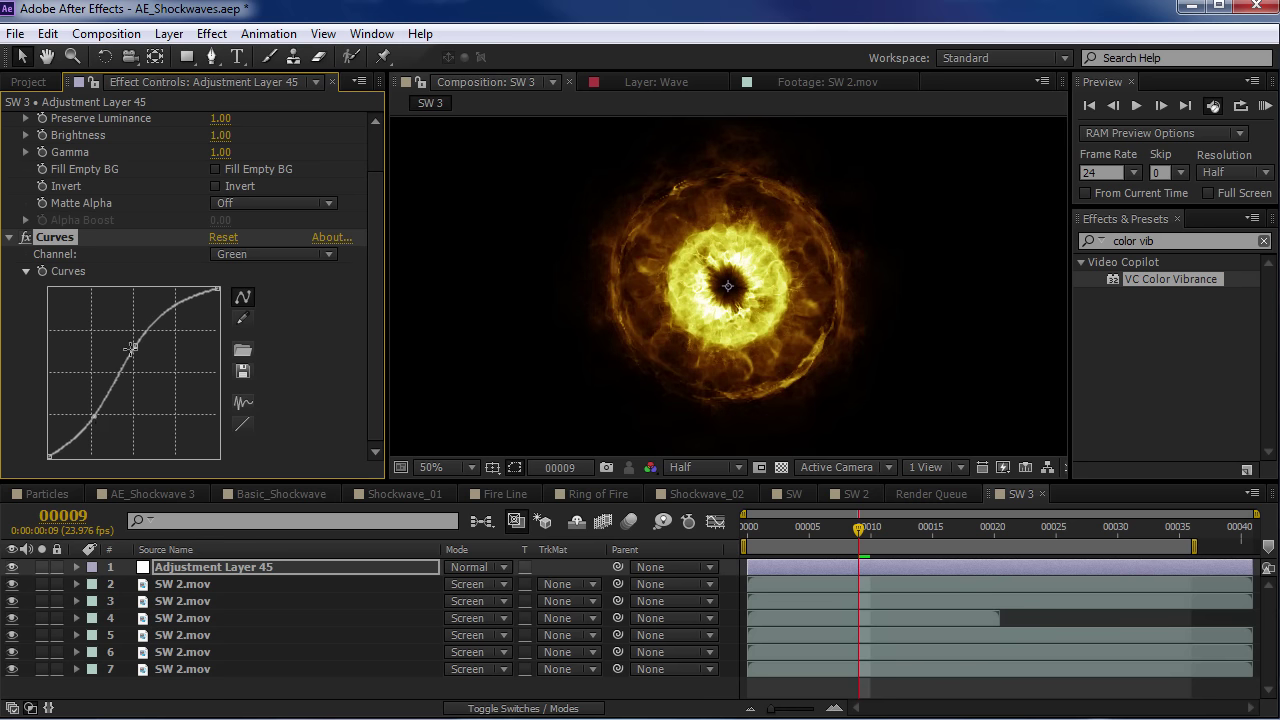
left_click_drag(137, 347, 152, 345)
Preview the orange shockwave up to frame 10, and delete the Glow and Curves effects from the adjustment layer
left_click_drag(809, 533, 870, 533)
key("KP_0")
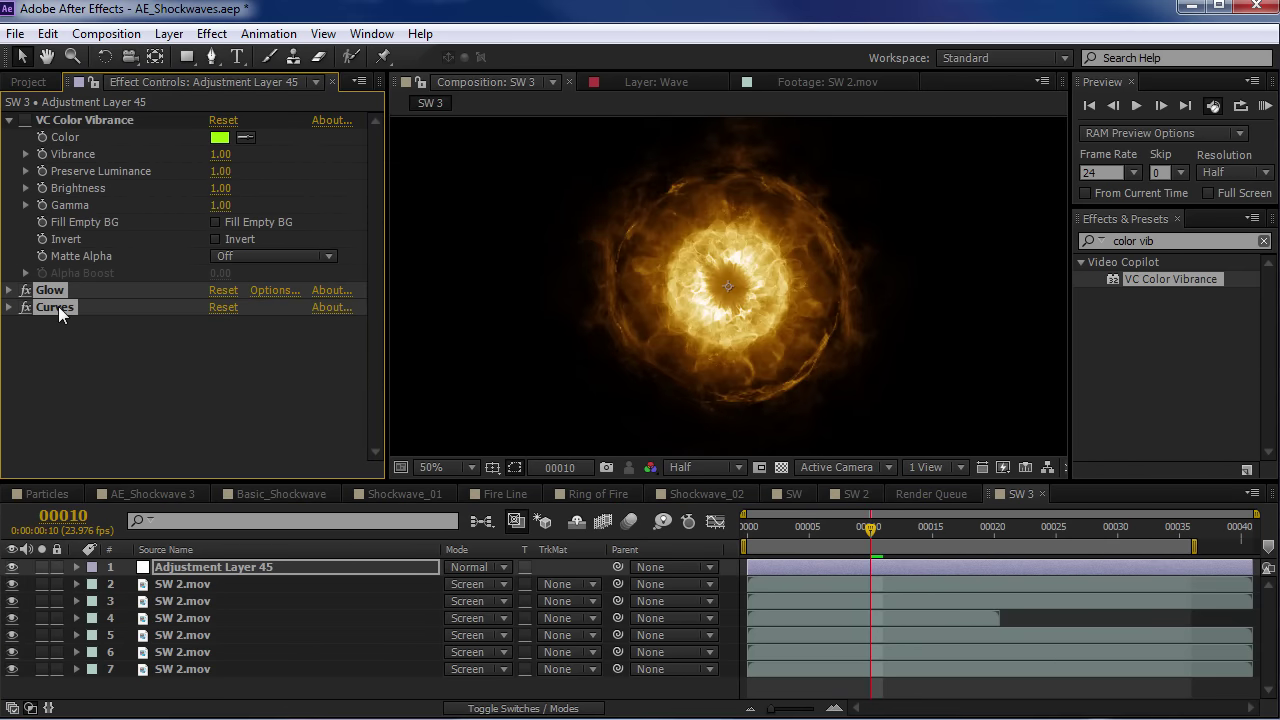
key("Delete")
Re-enable VC Color Vibrance with color 0090FF, Brightness 1.37 and Gamma 0.65
left_click(26, 120)
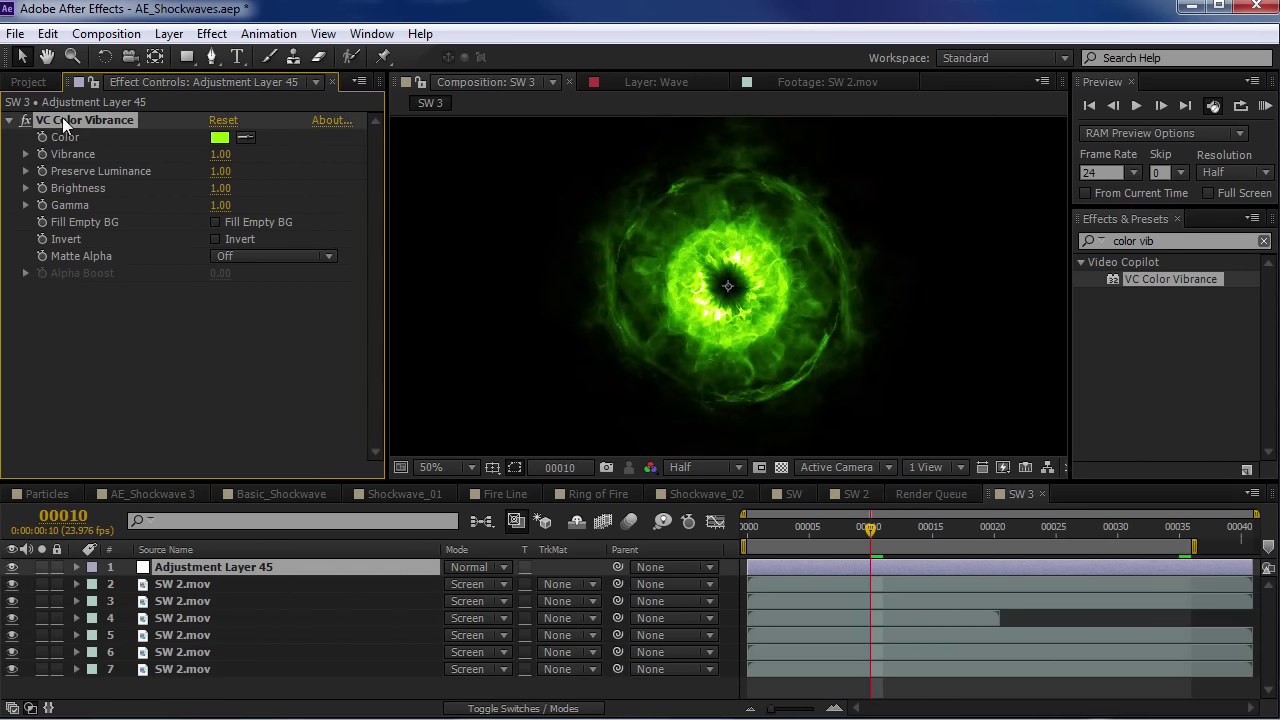
left_click(220, 138)
left_click_drag(305, 445, 335, 432)
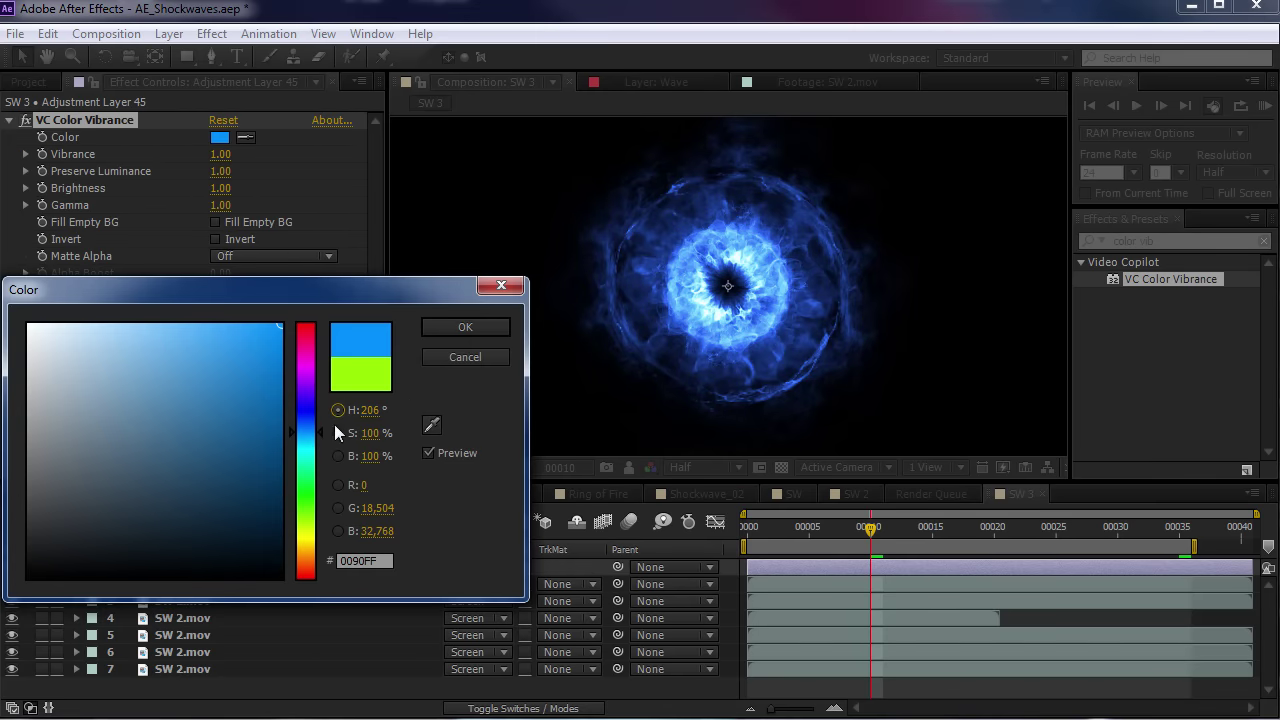
left_click(465, 328)
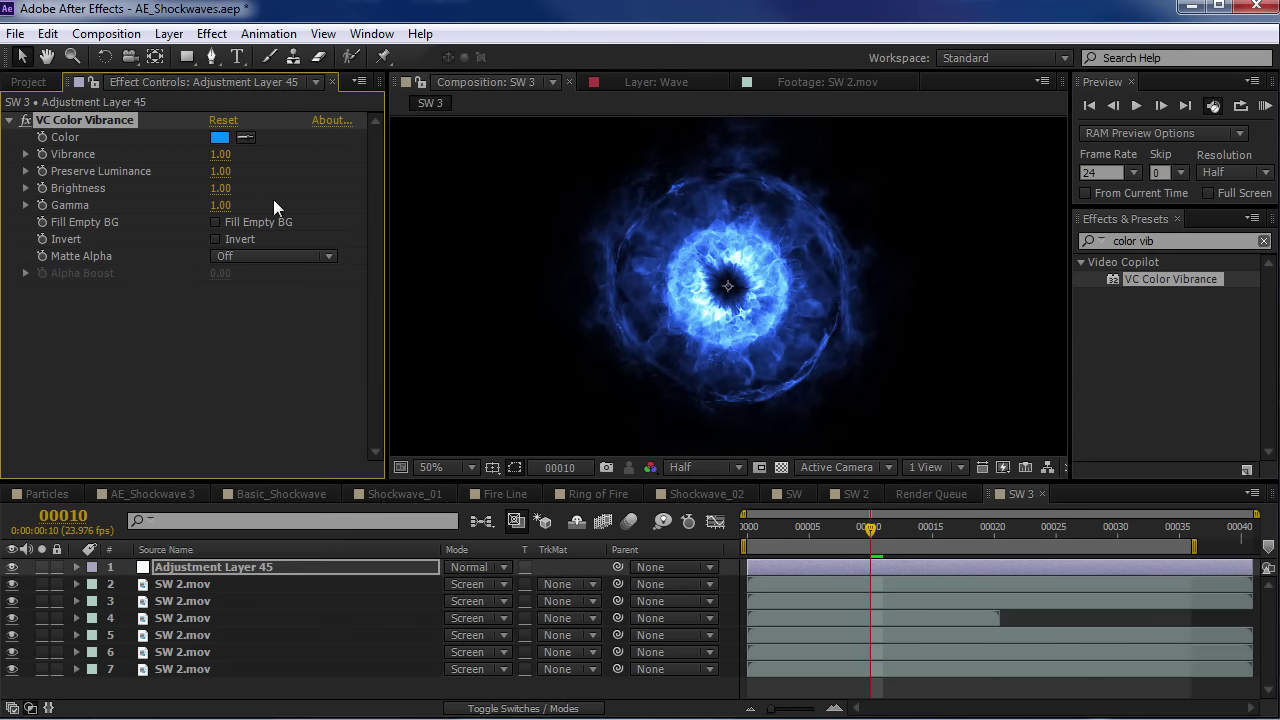
left_click_drag(220, 190, 240, 218)
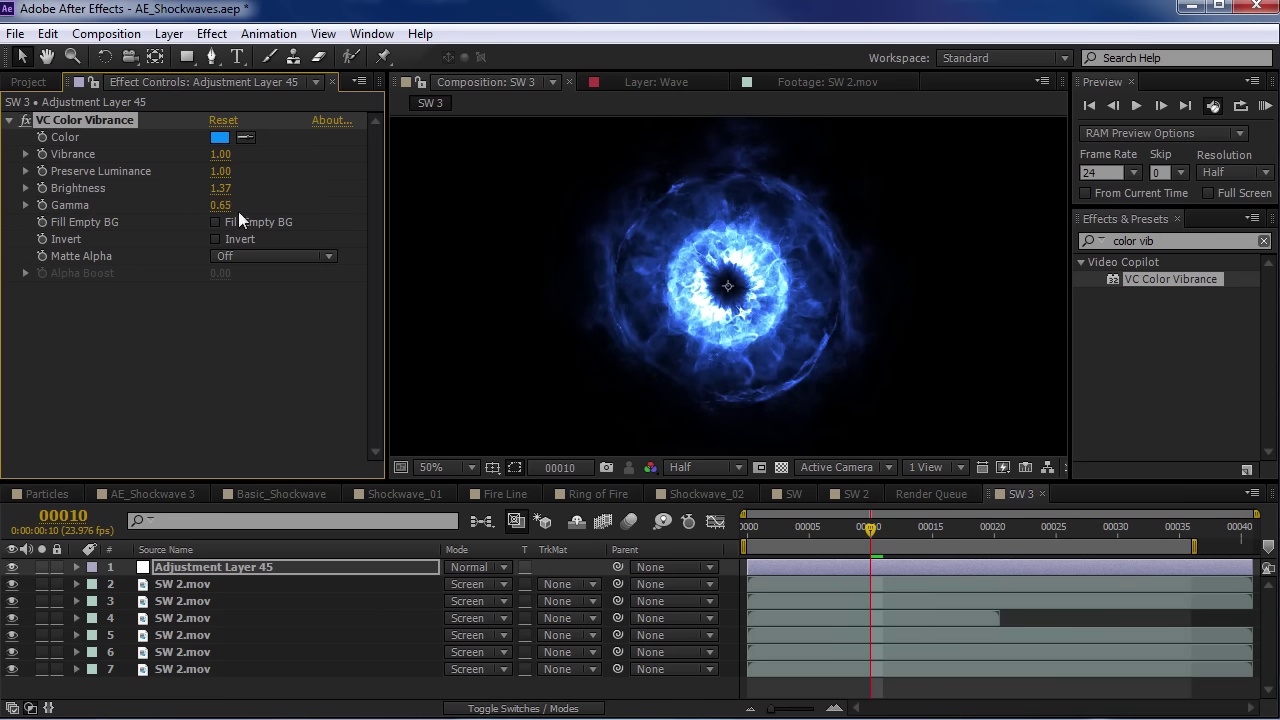
Apply a Glow above VC Color Vibrance with Screen operation, Threshold 47.5%, Radius 246 and Intensity 0.4, and check it at frame 12
left_click(1164, 241)
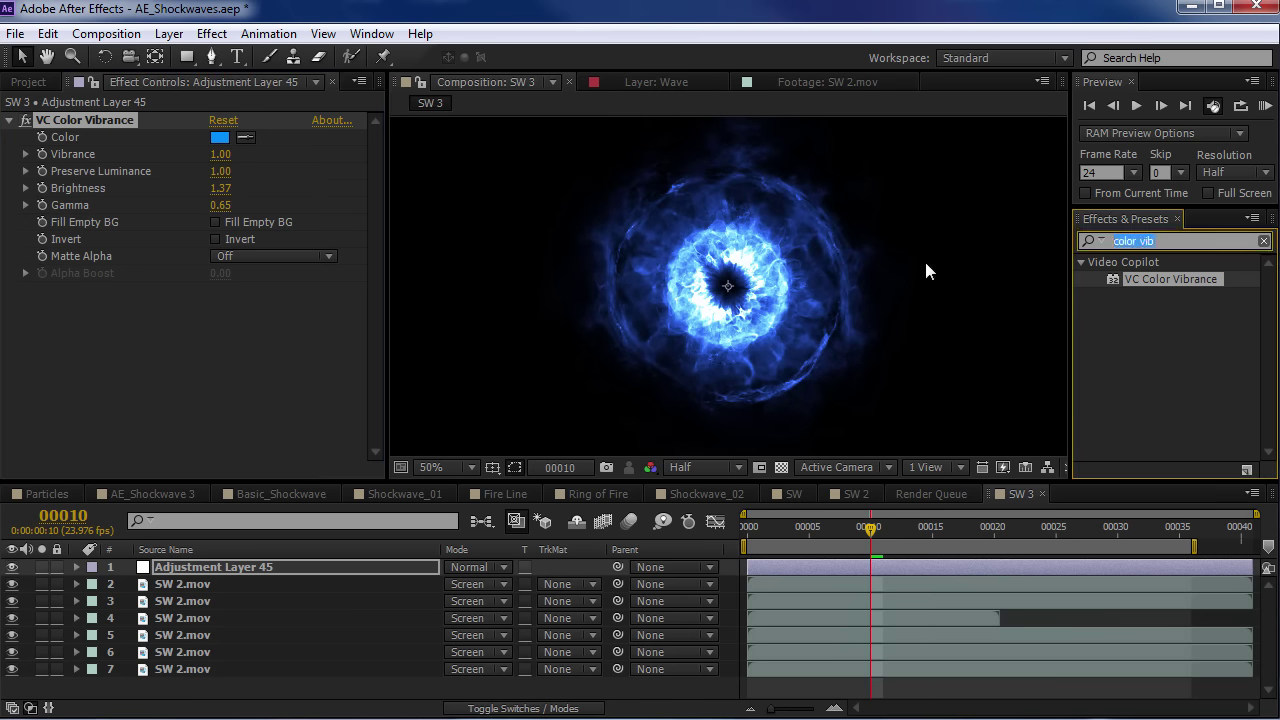
type("glow")
left_click_drag(1132, 280, 77, 113)
left_click(242, 221)
left_click(286, 354)
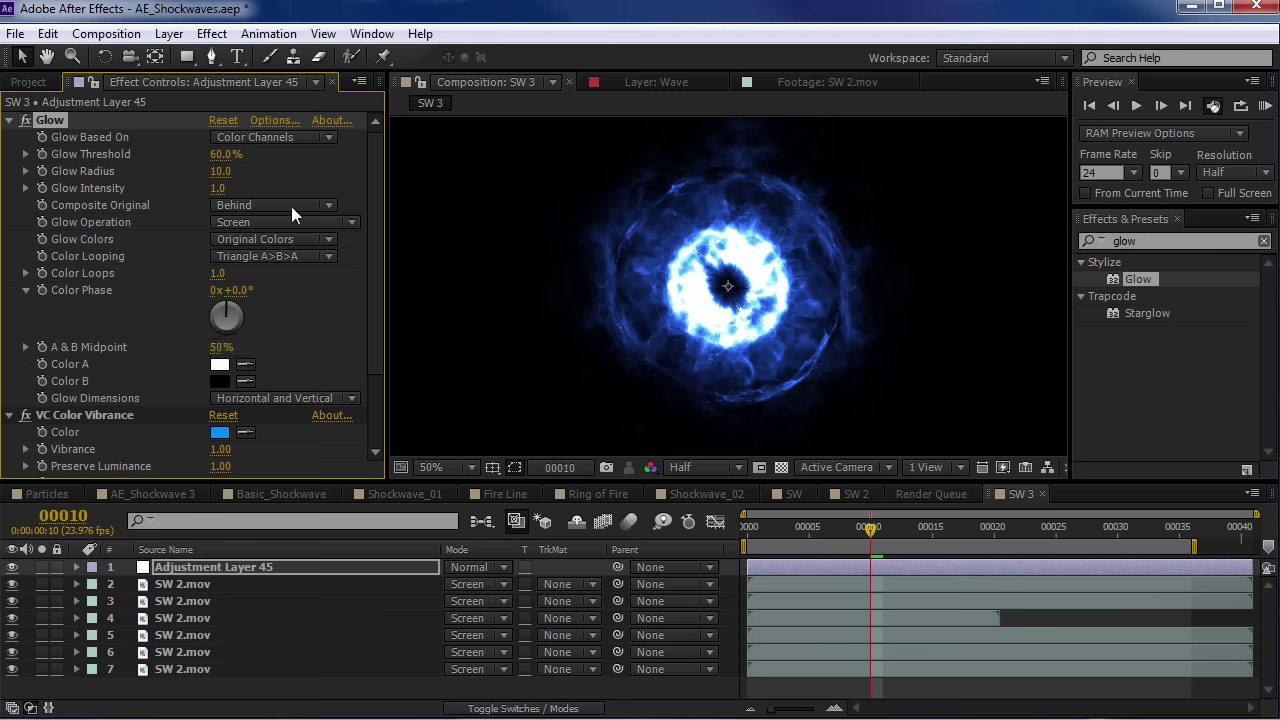
left_click_drag(220, 175, 329, 153)
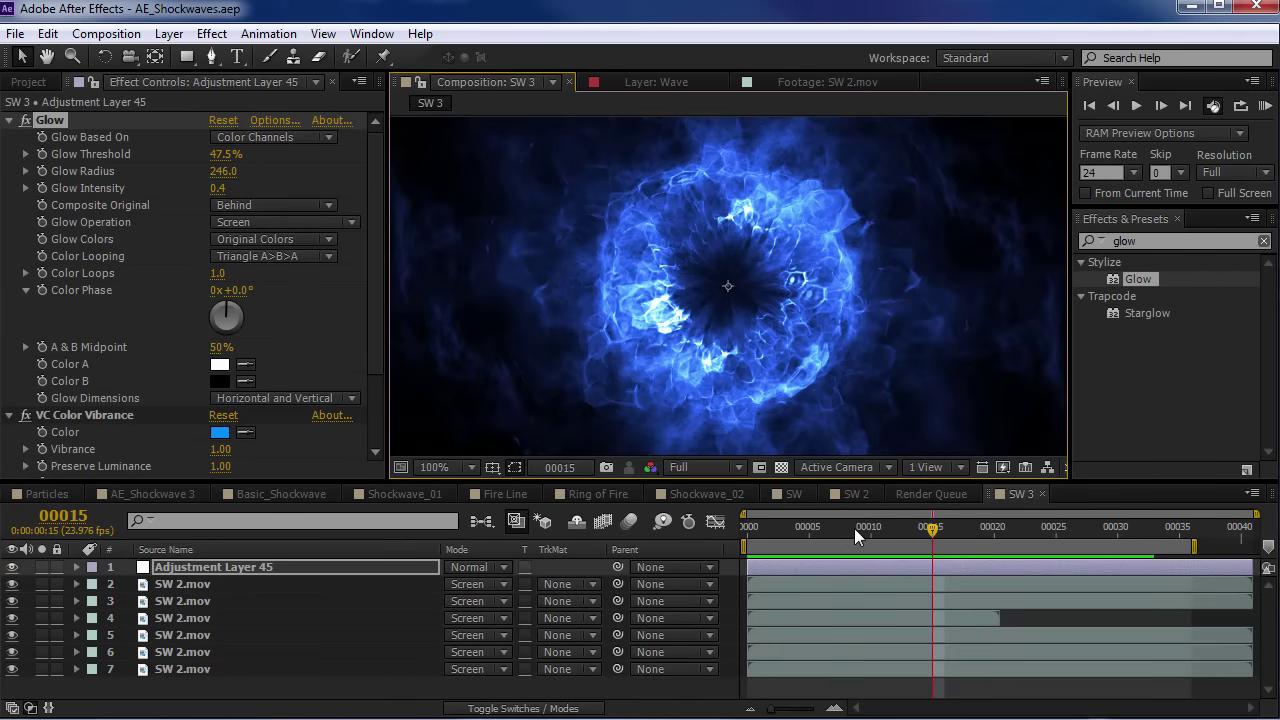
left_click_drag(854, 528, 895, 530)
scroll(800, 350, "down", 1)
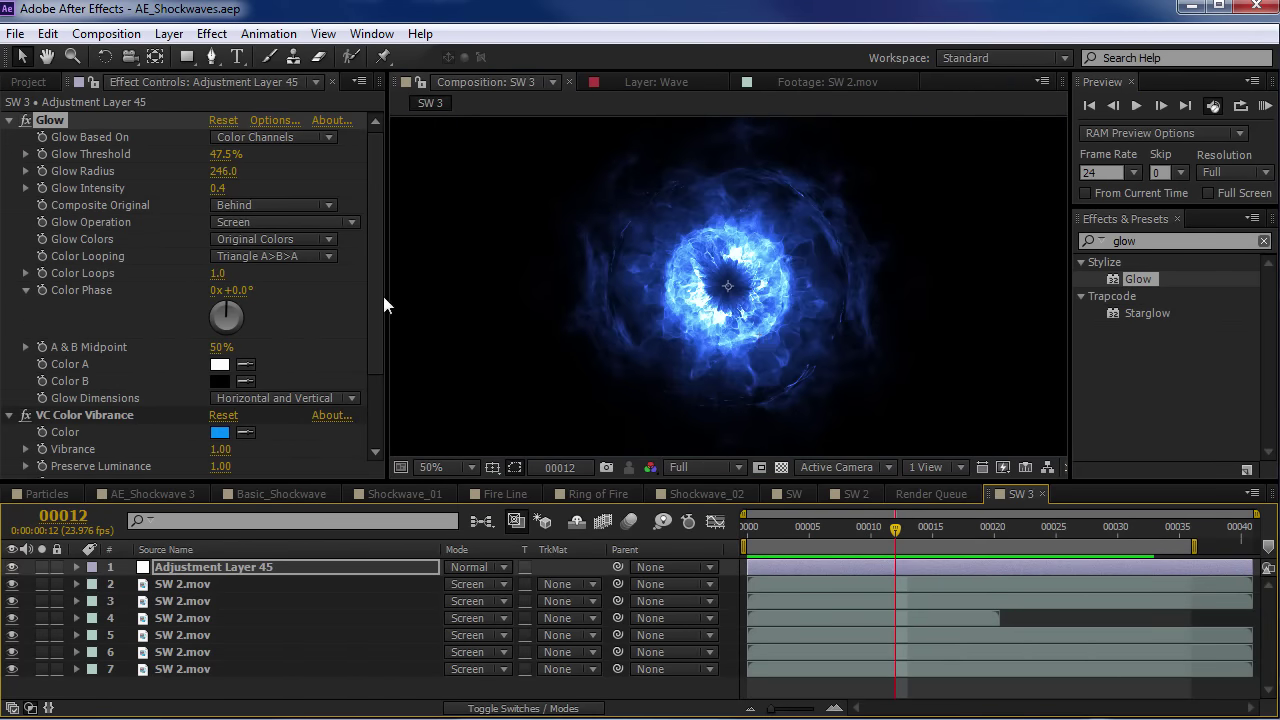
left_click(28, 81)
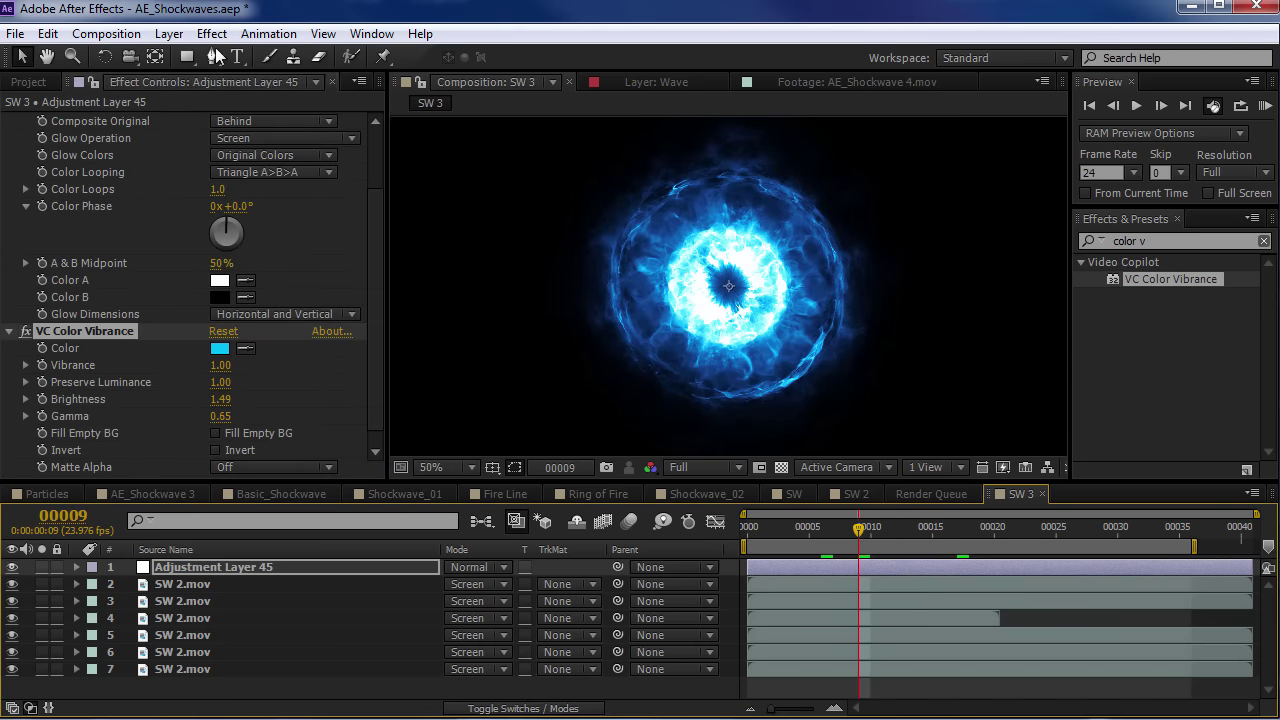
Add a new white solid on top of the layer stack
left_click(169, 33)
mouse_move(200, 54)
left_click(550, 74)
left_click(882, 562)
left_click_drag(70, 430, 22, 314)
key("Return")
key("Return")
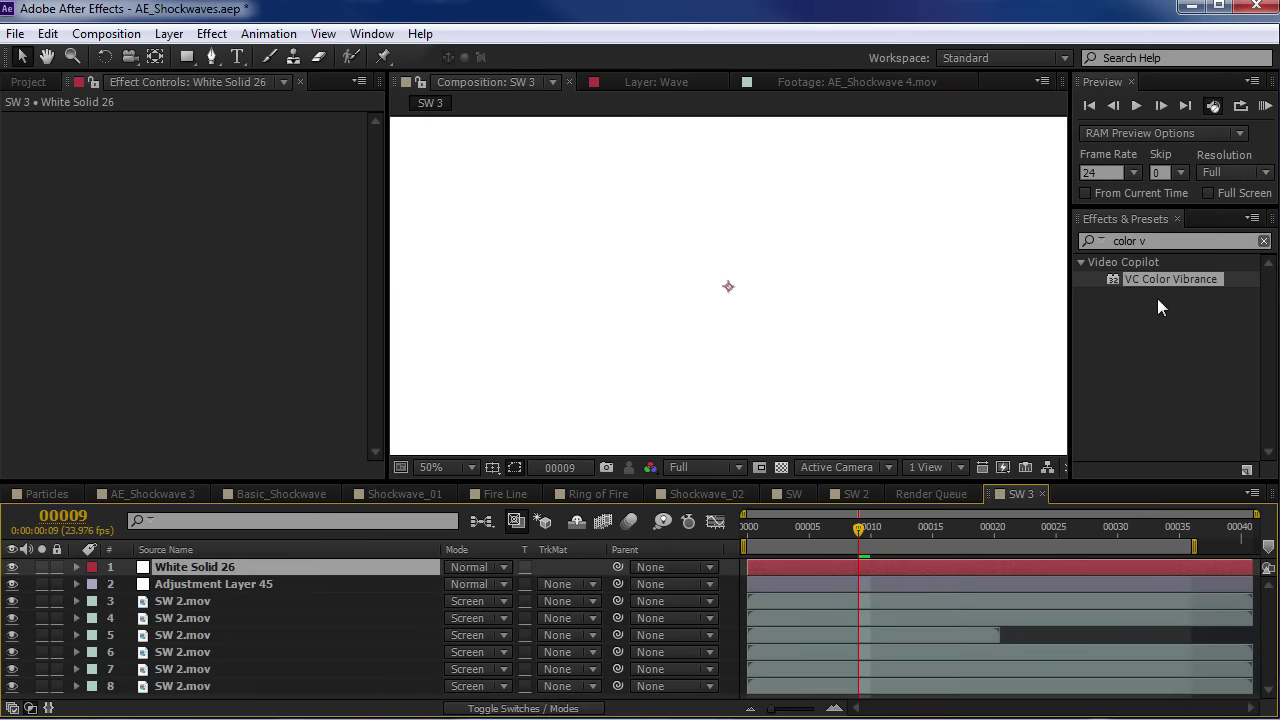
Find the CC Pixel Polly effect and apply it to the white solid
left_click(1185, 240)
type("pix")
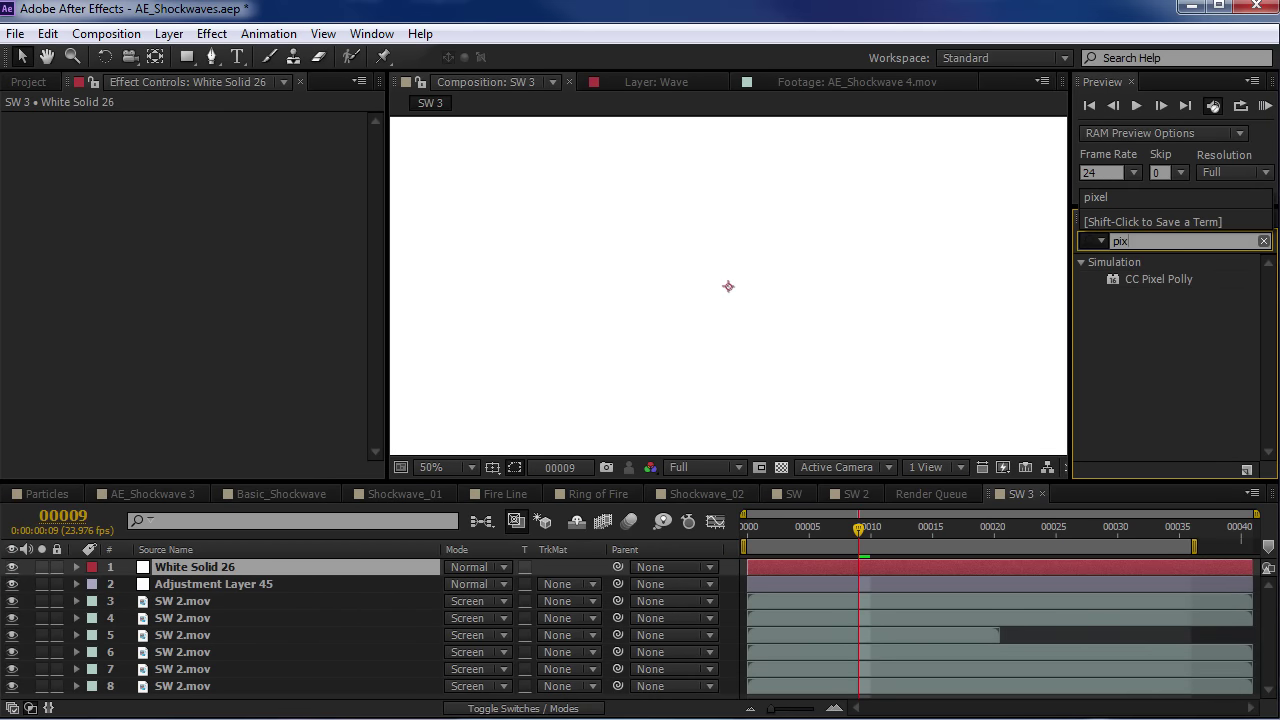
left_click_drag(1157, 279, 208, 567)
Draw a circular mask on the white solid, centered on the shockwave and covering its bright core
left_click_drag(186, 56, 230, 108)
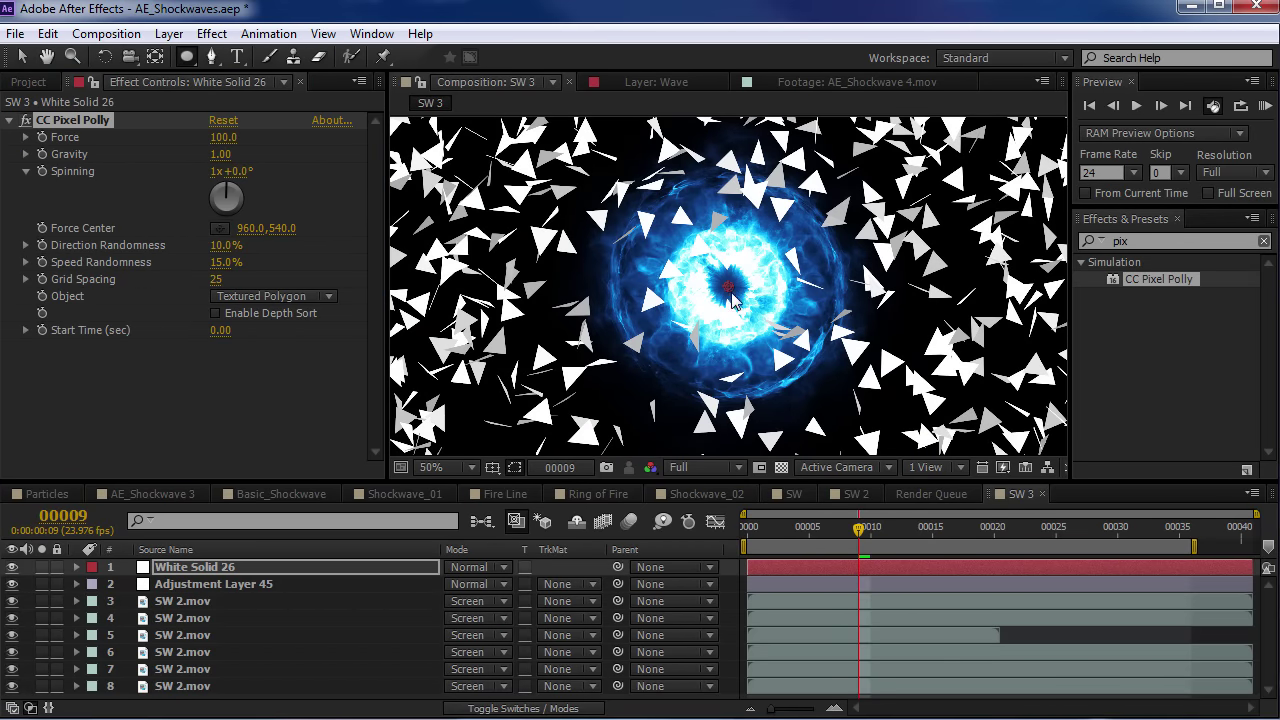
left_click(41, 567)
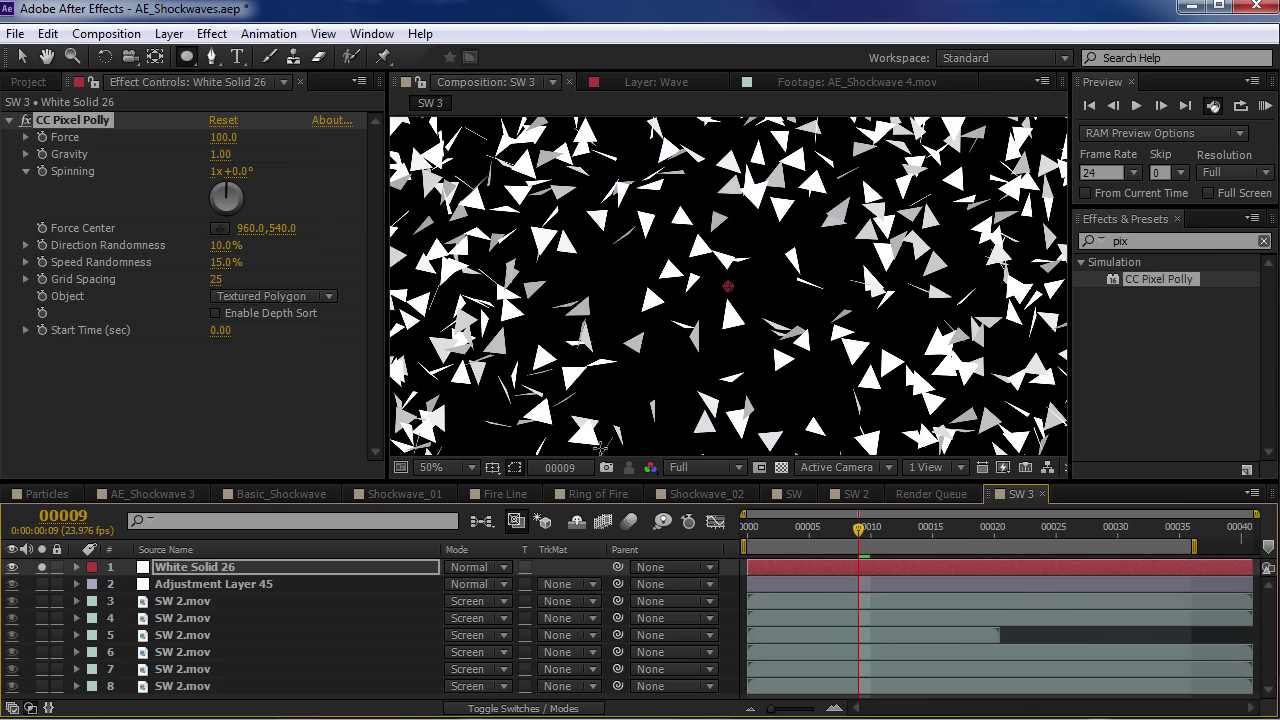
left_click(41, 567)
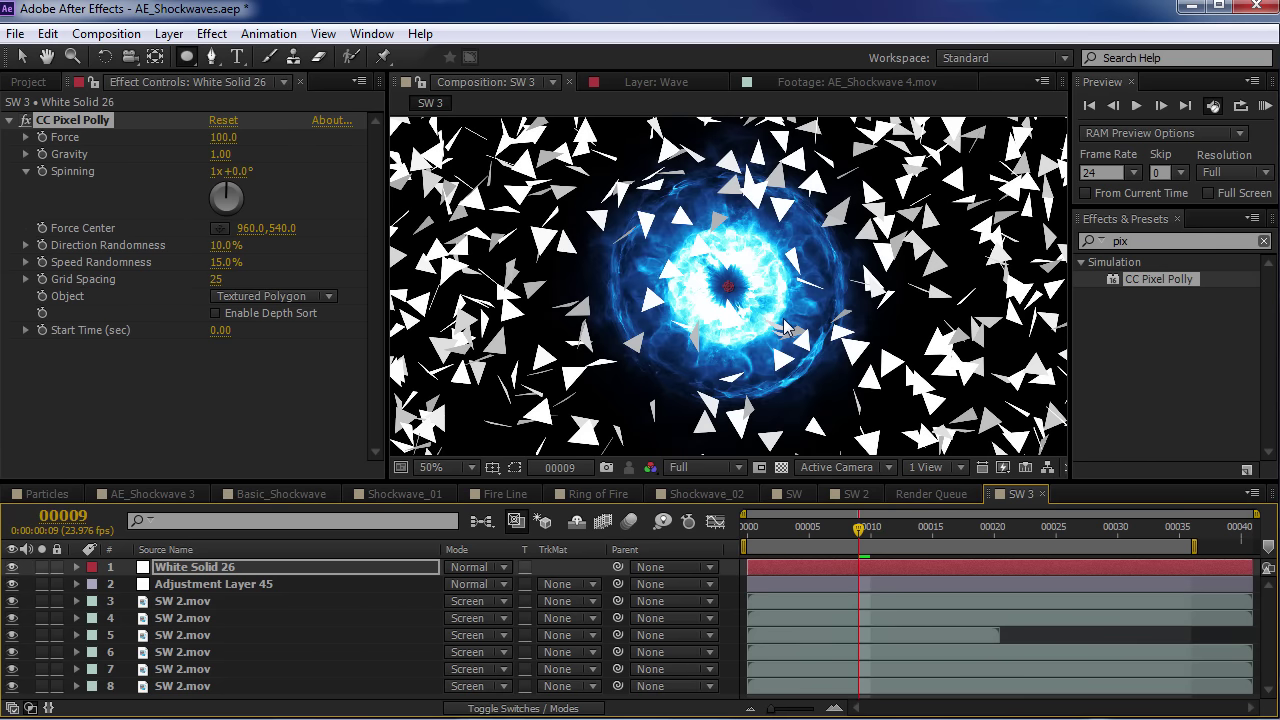
left_click_drag(730, 287, 790, 346)
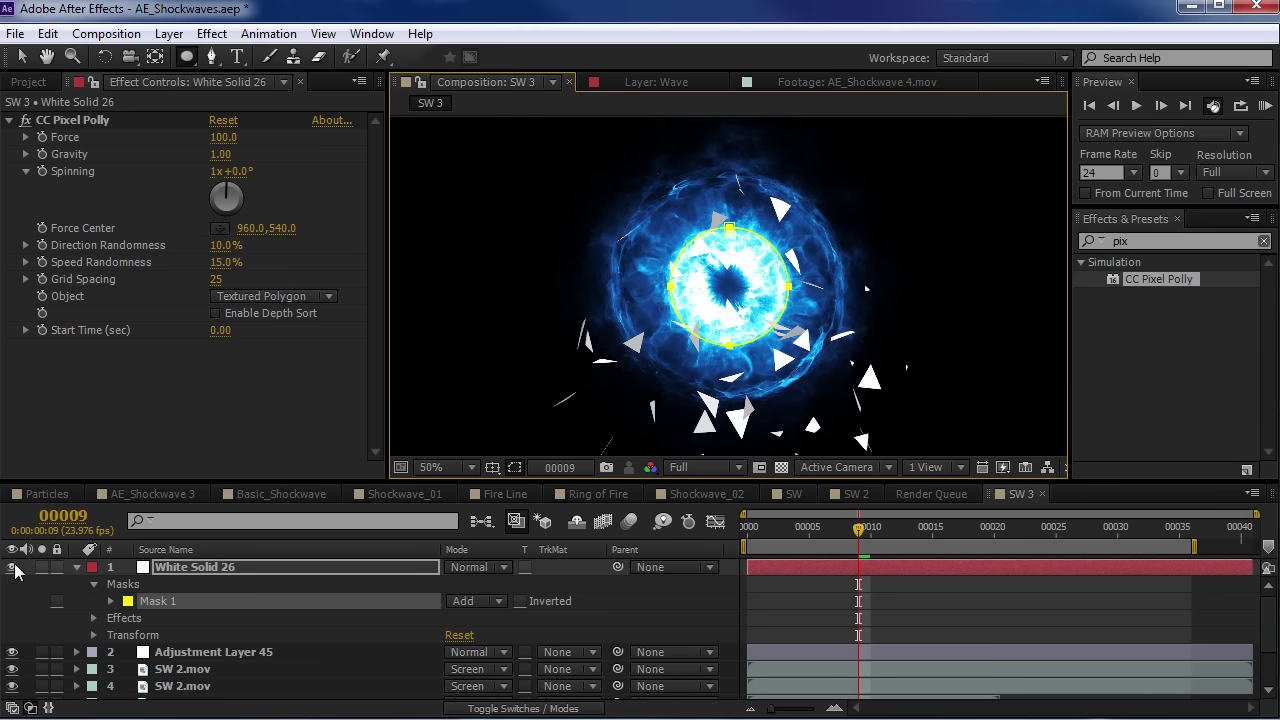
Set CC Pixel Polly to Gravity 0, Spinning 2x, Direction Randomness 84%, Speed Randomness 58% and Grid Spacing 10
left_click(220, 158)
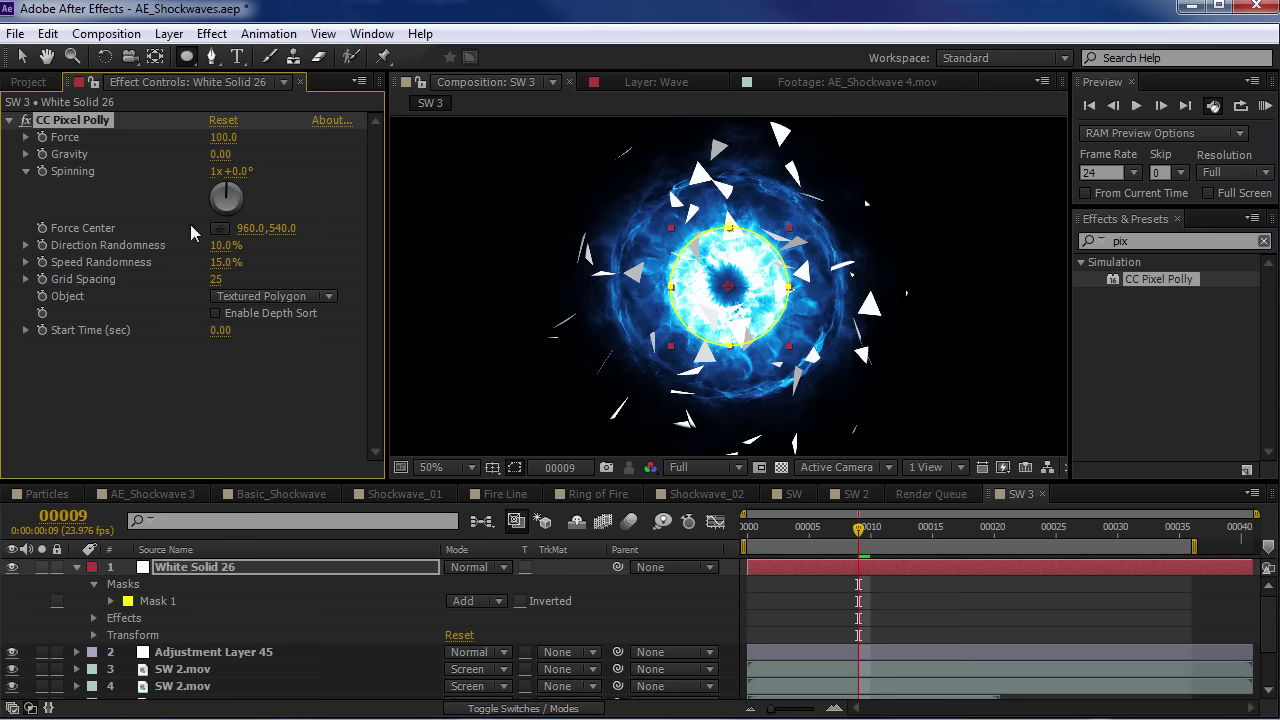
left_click(216, 171)
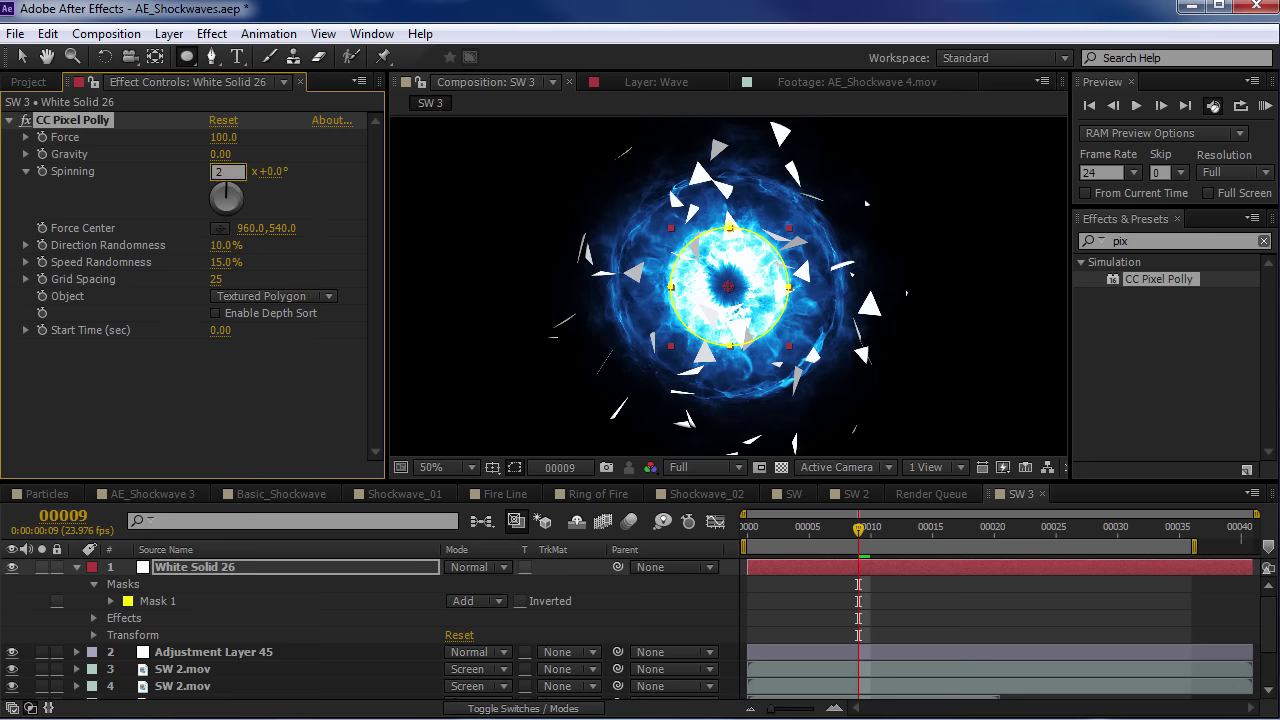
left_click(197, 417)
left_click_drag(220, 245, 287, 228)
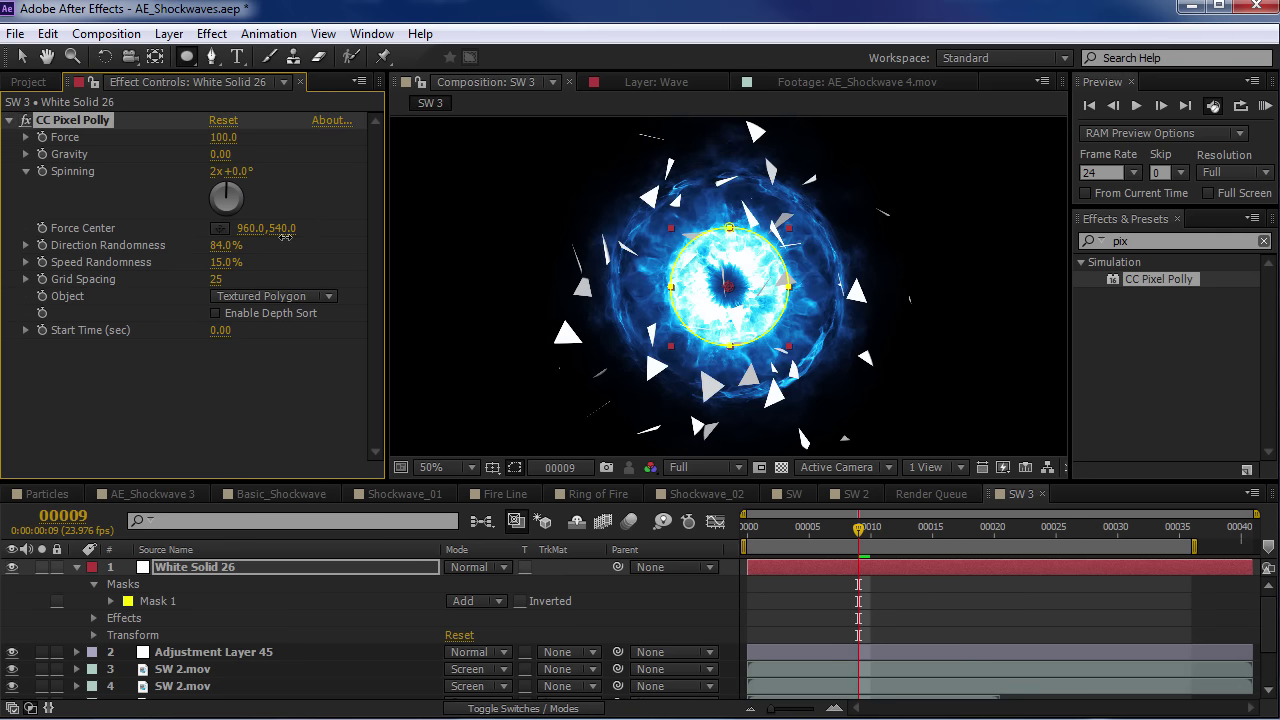
left_click_drag(226, 263, 201, 280)
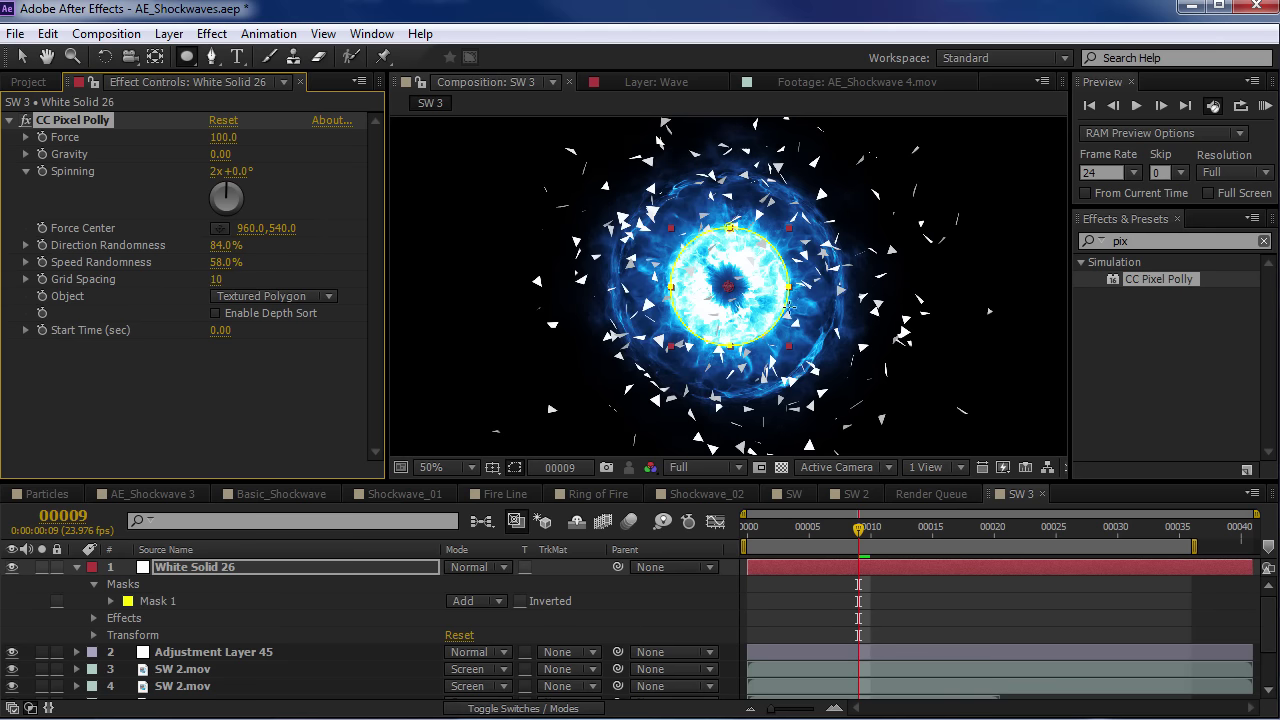
Scale the white solid's circular mask down about its center to roughly half its size
key("v")
double_click(731, 229)
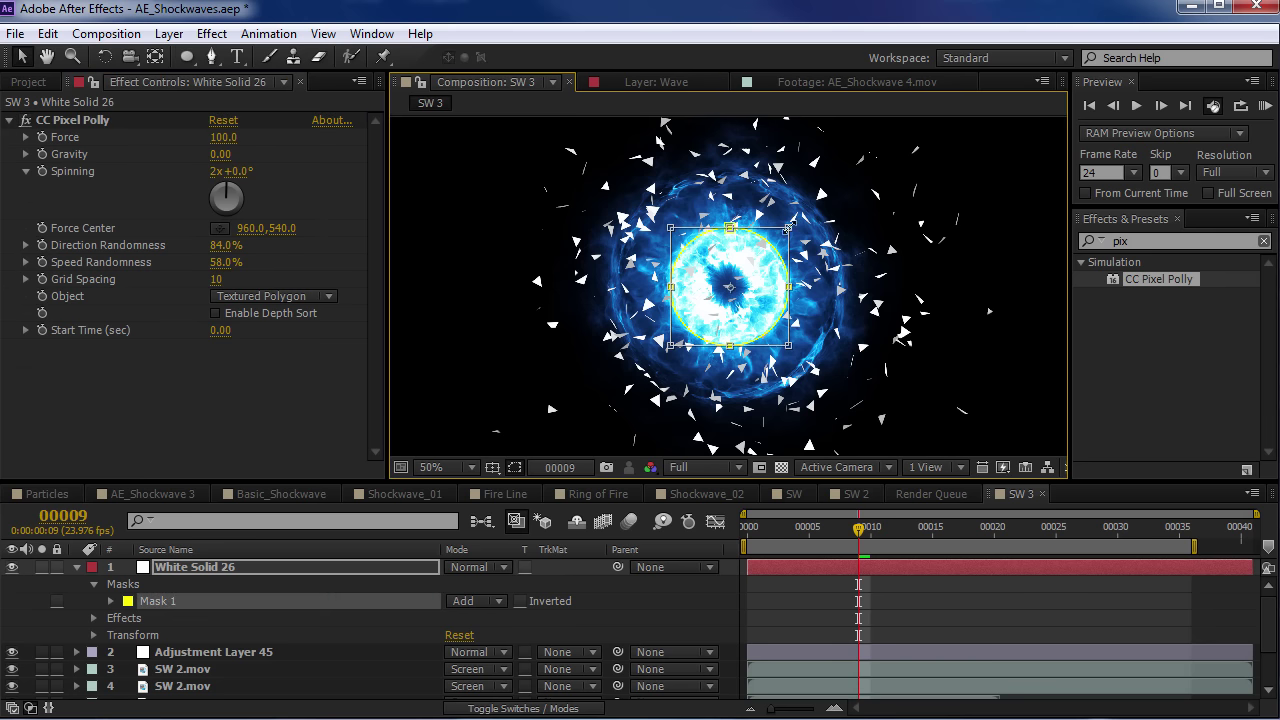
left_click_drag(788, 229, 765, 252)
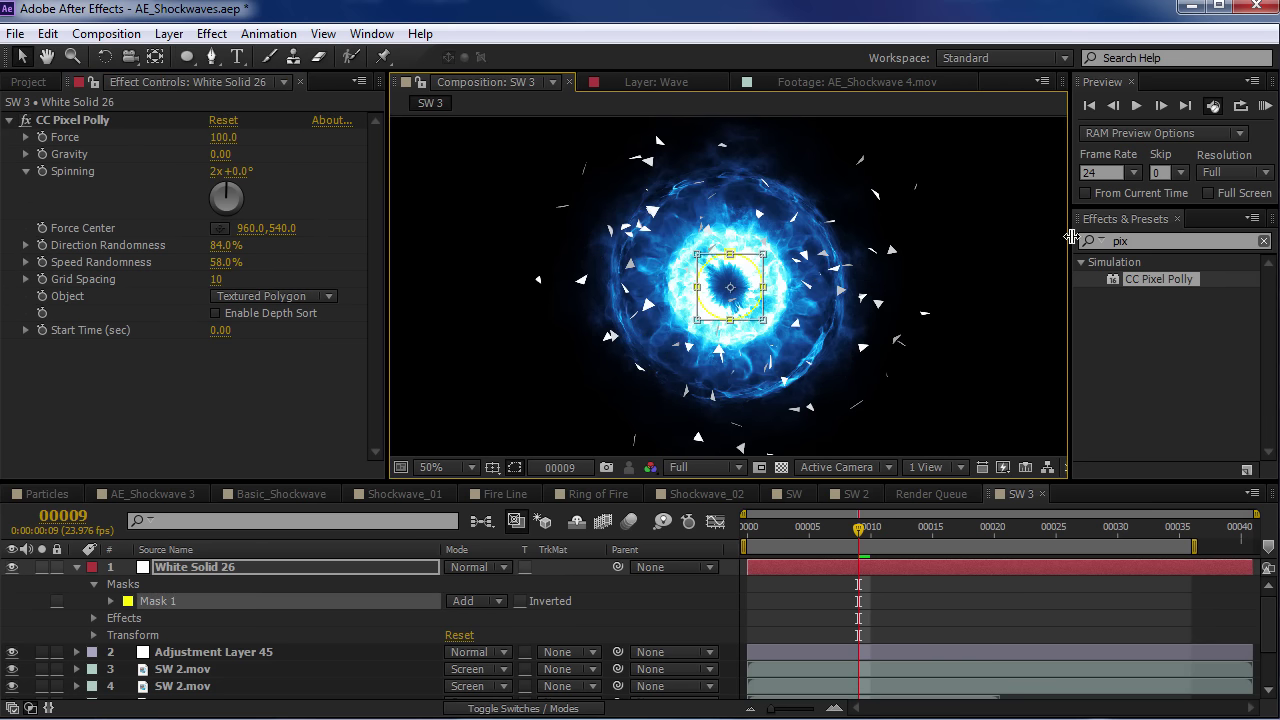
Apply CC Force Motion Blur to the white solid and shrink its mask closer to the shockwave's dark center
left_click(1178, 241)
type("mot")
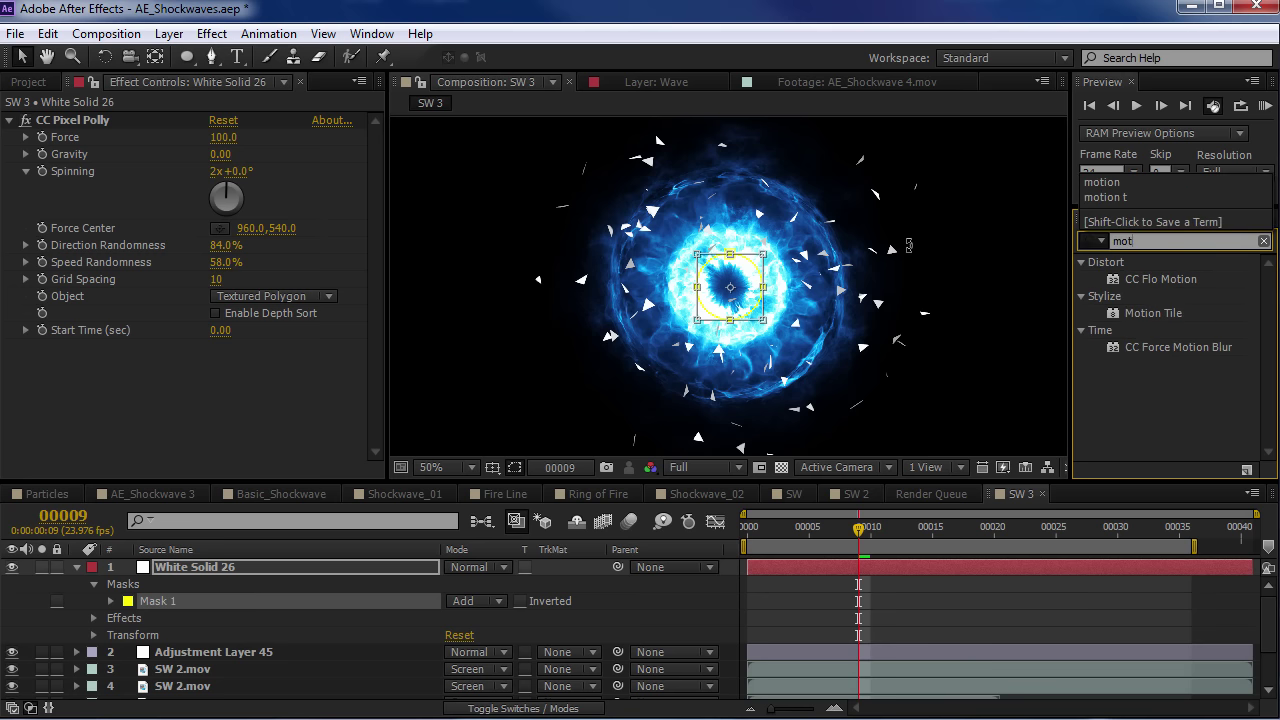
left_click_drag(1178, 347, 173, 384)
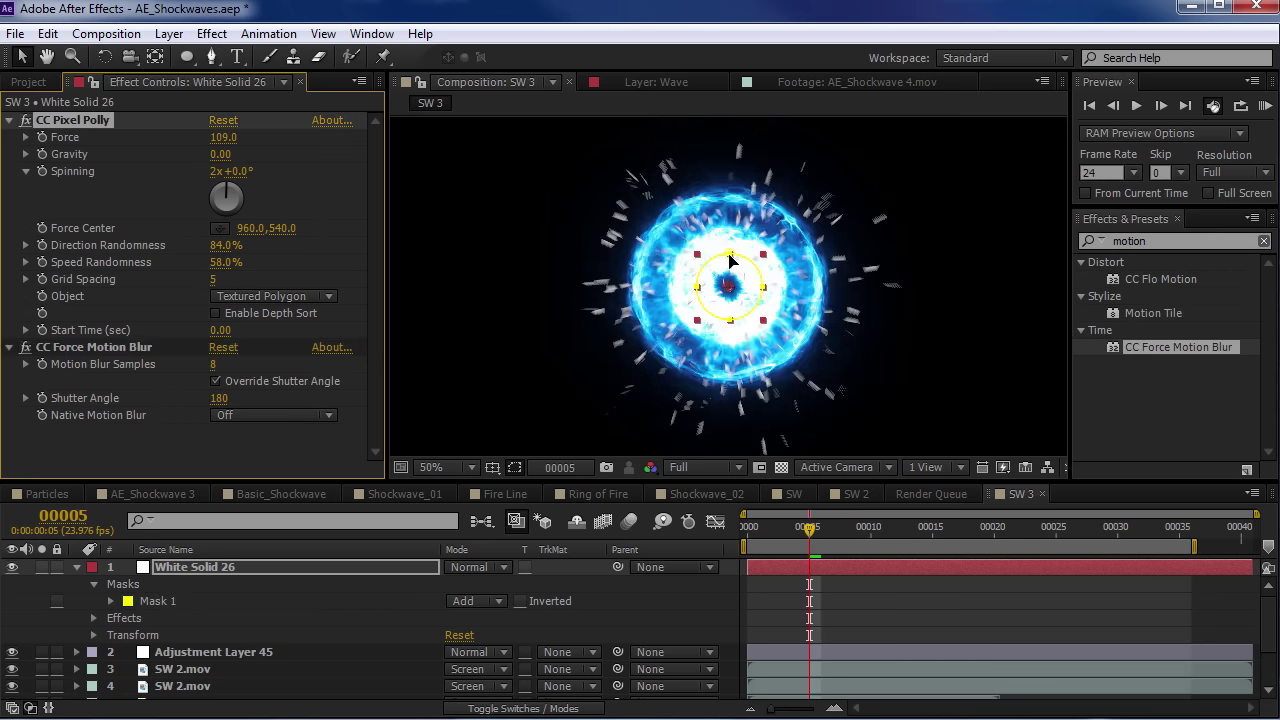
left_click(730, 252)
left_click_drag(764, 255, 751, 266)
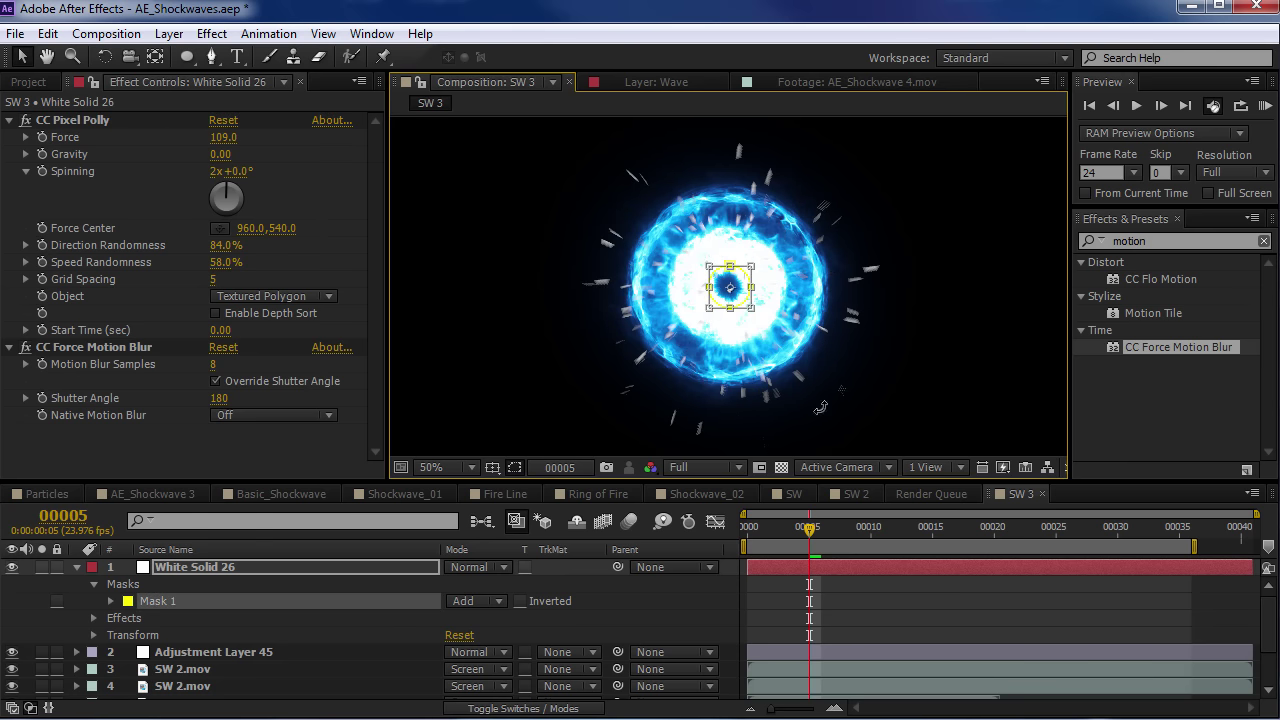
Move the white solid below the adjustment layer and preview the tinted particles through frame 19
left_click(77, 567)
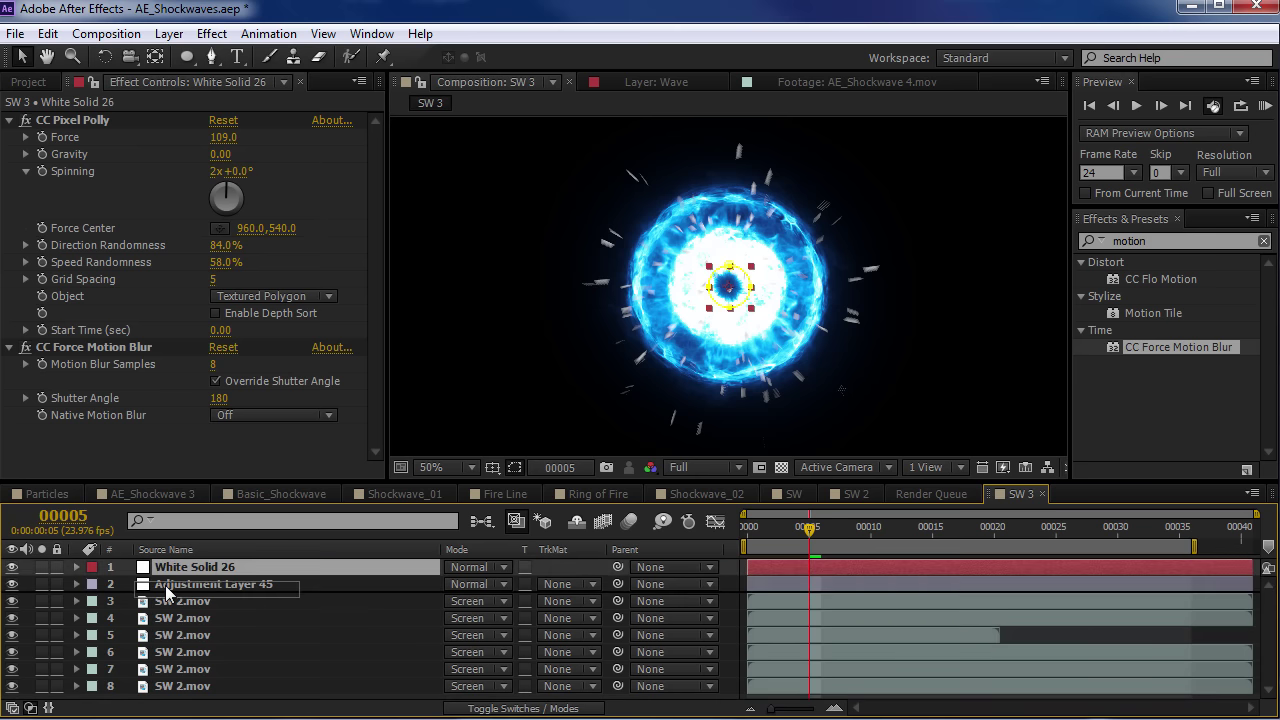
left_click_drag(165, 585, 166, 588)
key("KP_0")
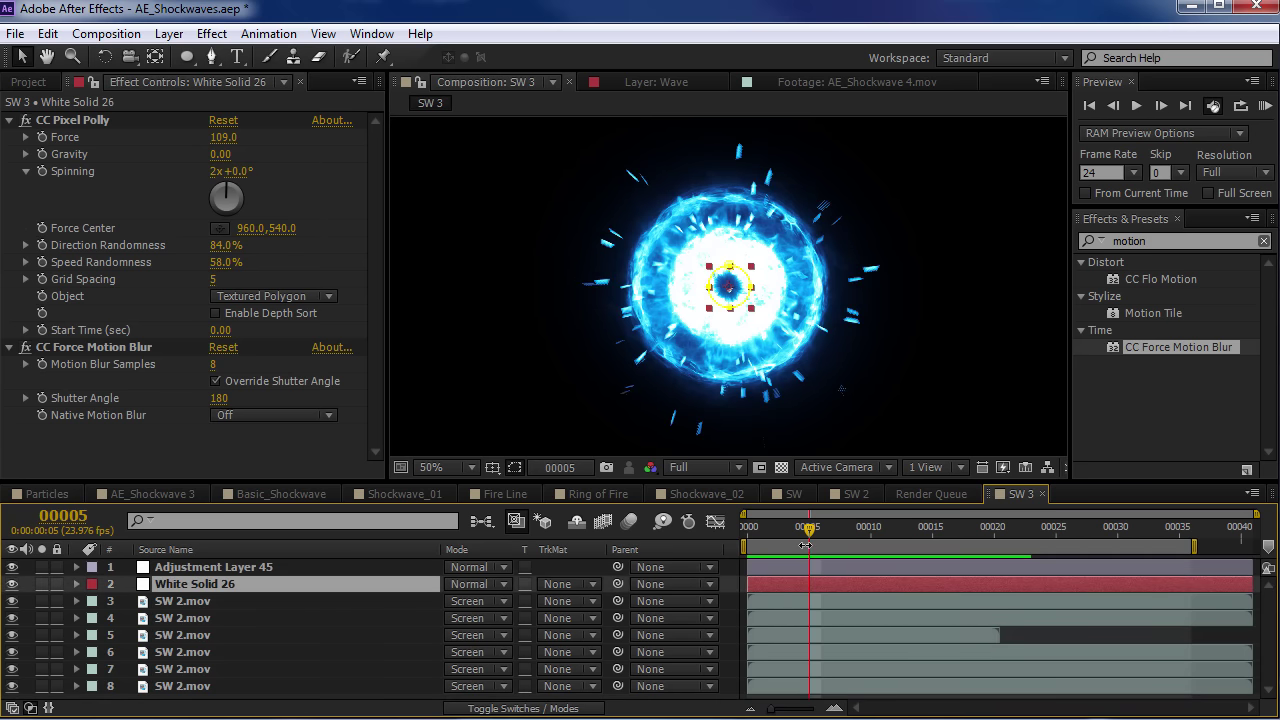
left_click(823, 537)
left_click_drag(824, 545, 982, 541)
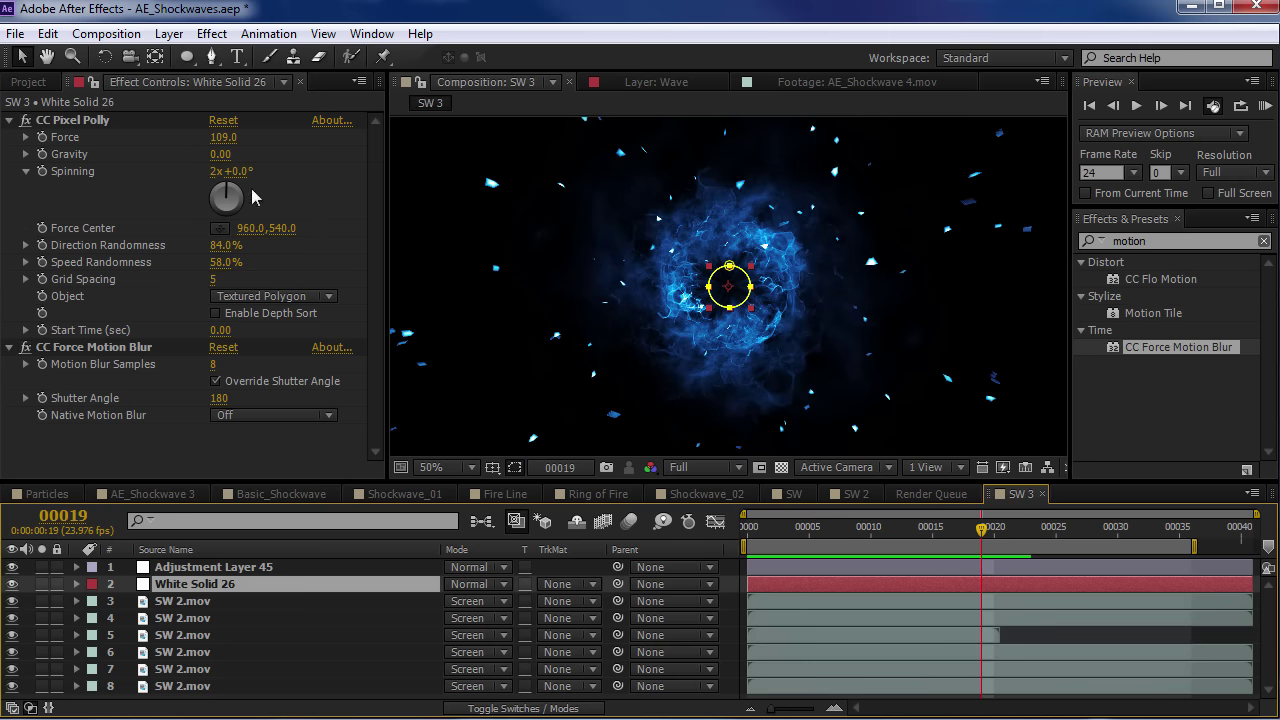
Set CC Pixel Polly's Force to 50 on the white solid
left_click_drag(222, 146, 205, 145)
left_click(219, 137)
type("50")
key("Return")
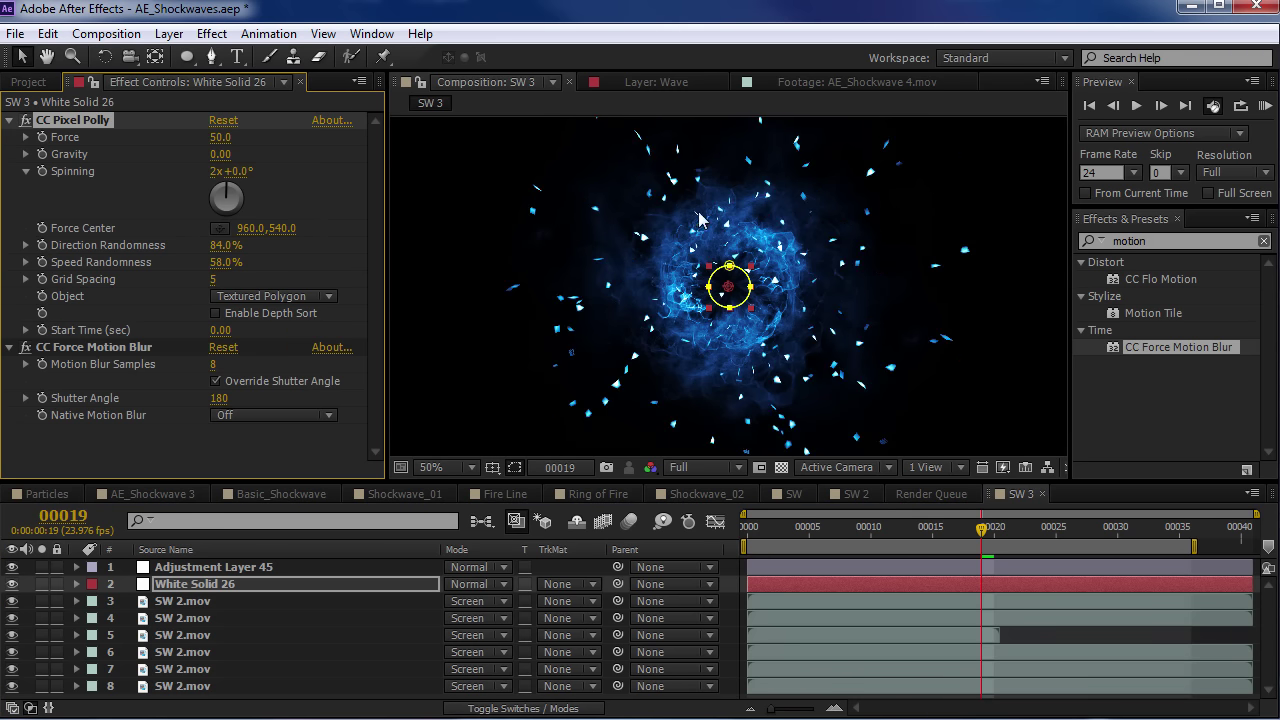
Scale the white solid's circular mask down further about its center inside the shockwave's dark core
key("slash")
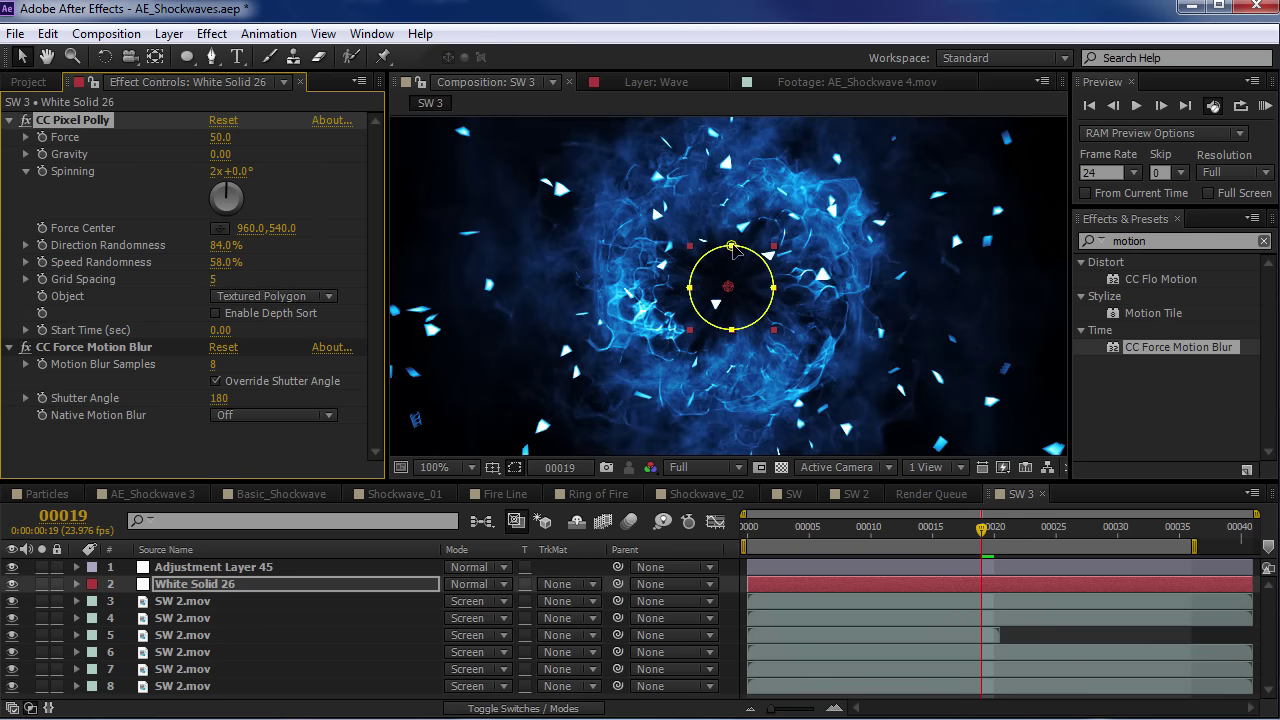
left_click(733, 249)
left_click_drag(773, 249, 757, 262)
Set CC Pixel Polly's Grid Spacing to 3 on the white solid
left_click(209, 276)
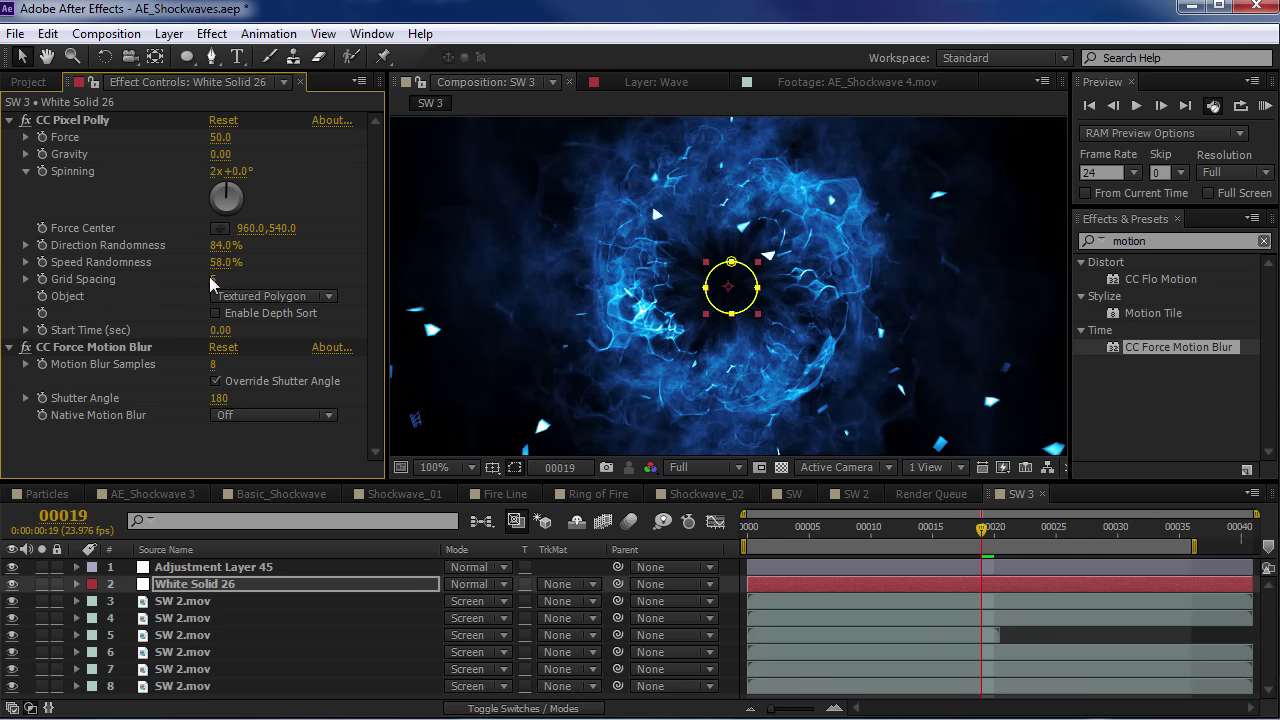
left_click(211, 280)
type("3")
key("Return")
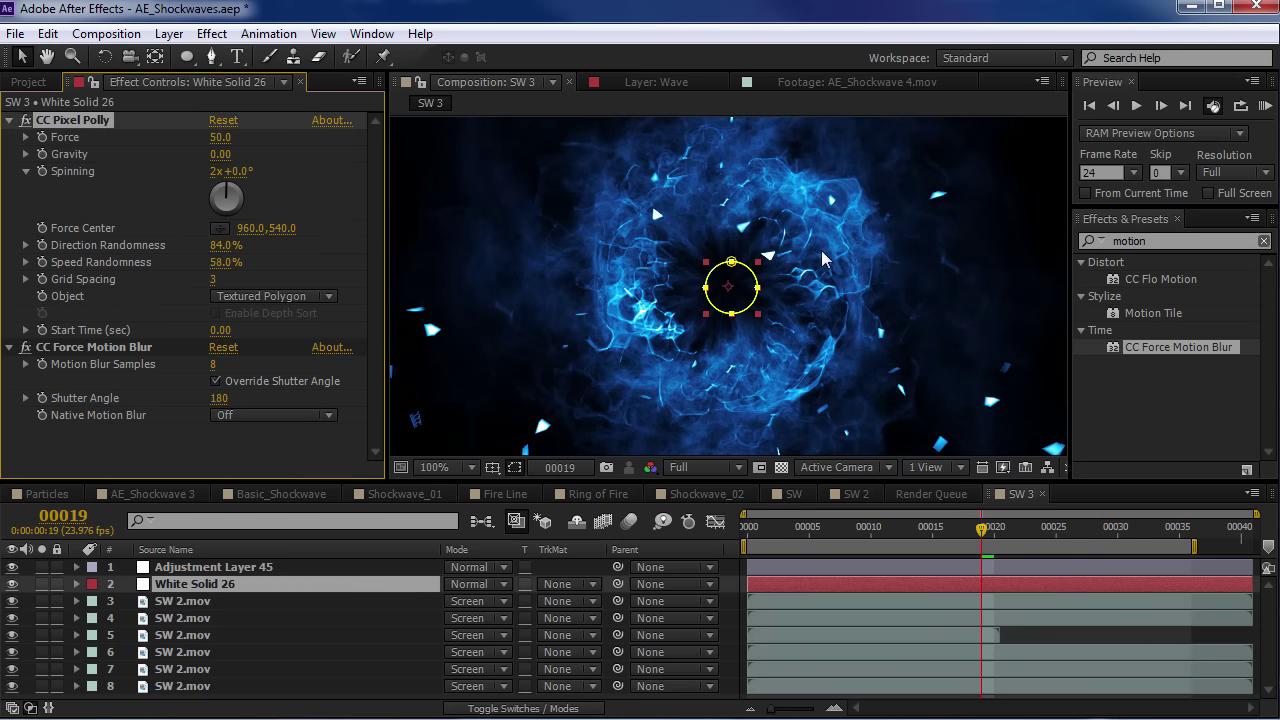
Preview the finer particles with the composition view maximized, restore the layout and go to frame 16
key("grave")
key("KP_0")
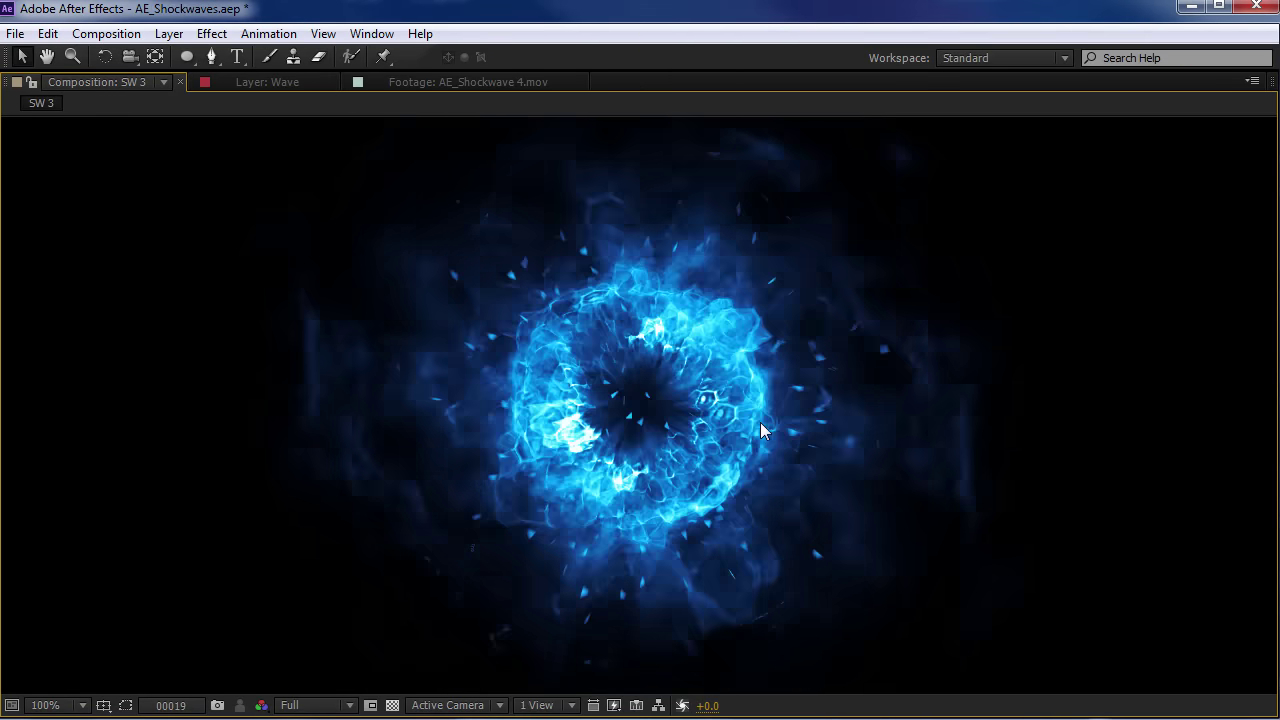
key("grave")
left_click_drag(895, 531, 944, 539)
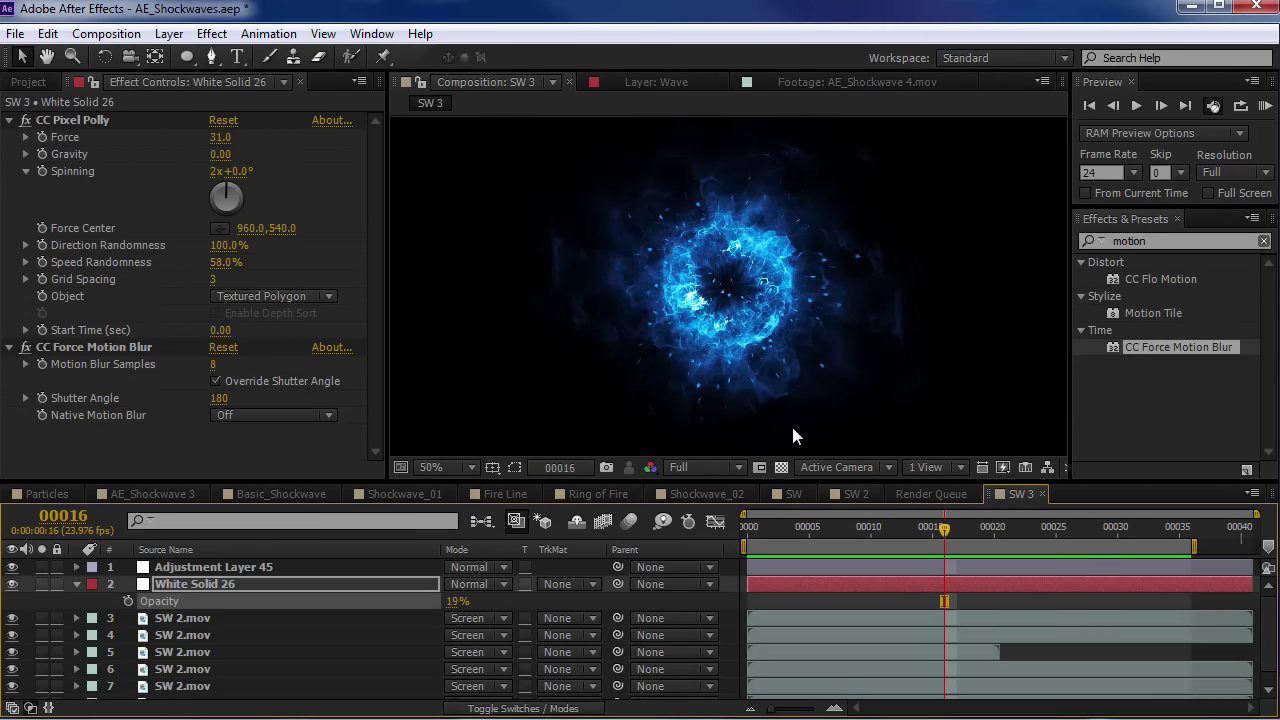
Open the Fire Line composition and examine its fire footage around frame 22
left_click(500, 495)
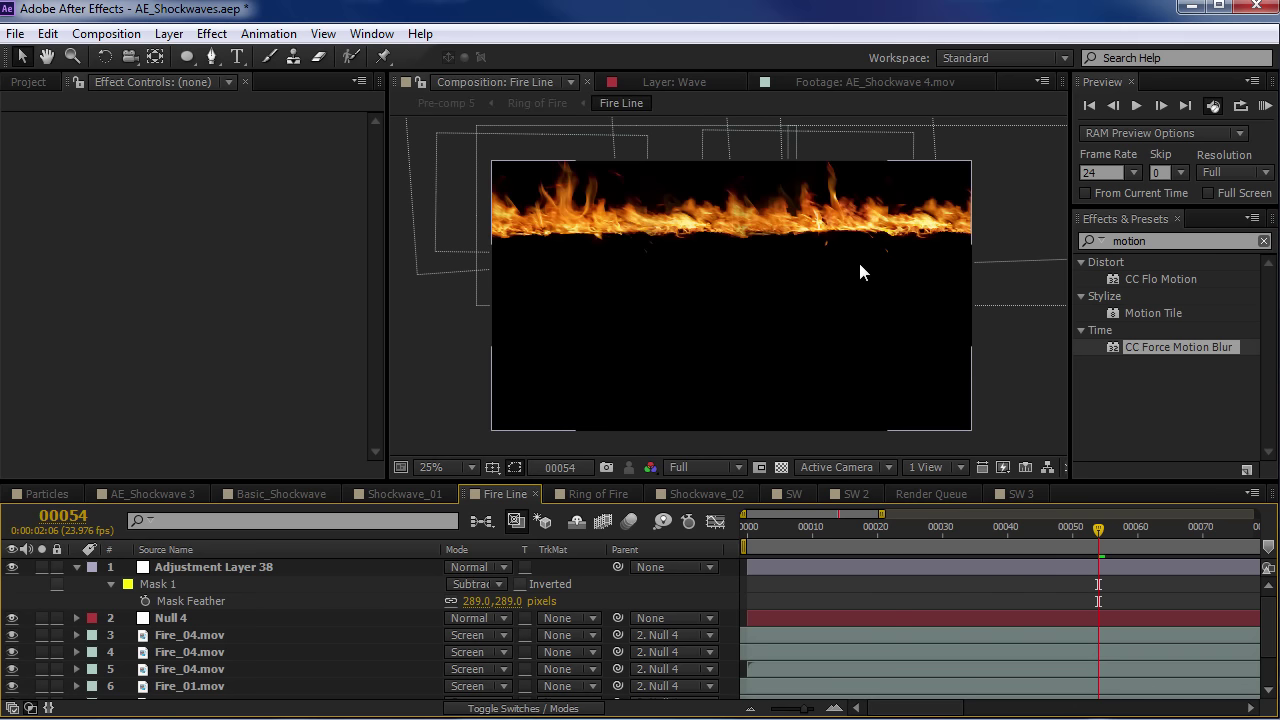
scroll(577, 209, "up", 2)
left_click_drag(694, 260, 771, 357)
left_click(834, 530)
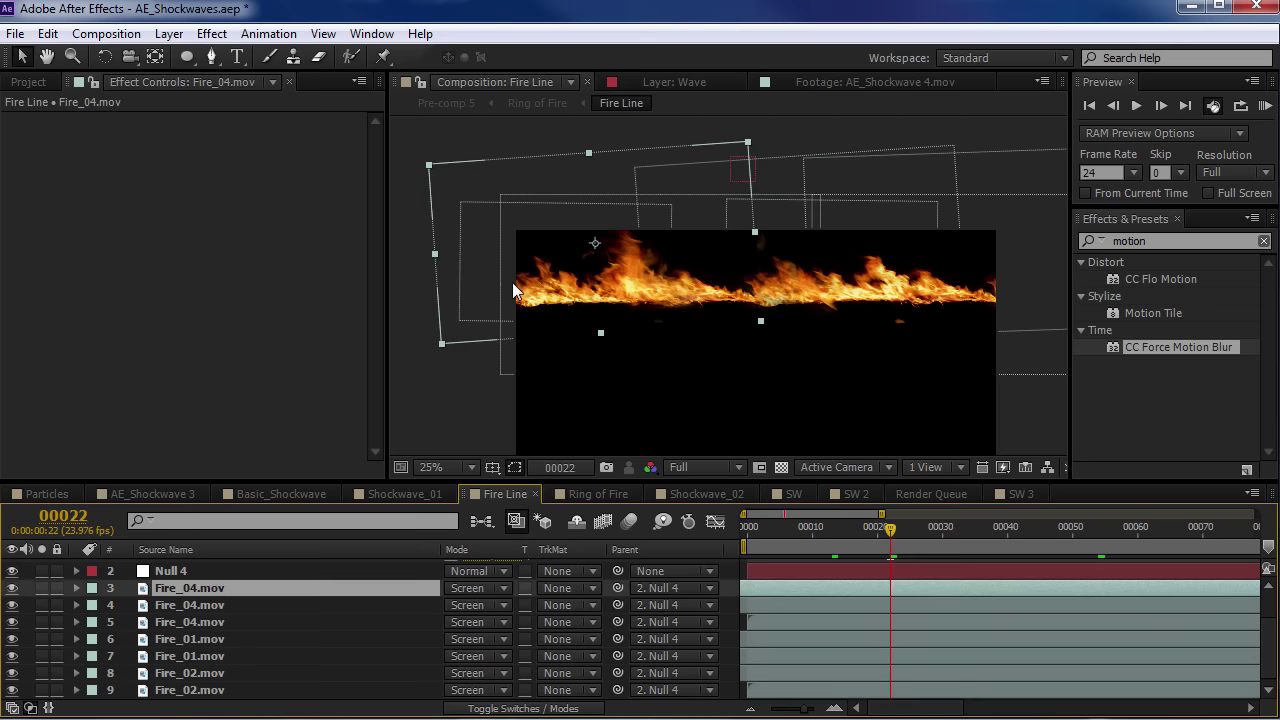
key("ctrl+shift+j")
Preview the Ring of Fire composition, soloing its two Fire Line layers and adding the remaining layers up to the ball
left_click(596, 494)
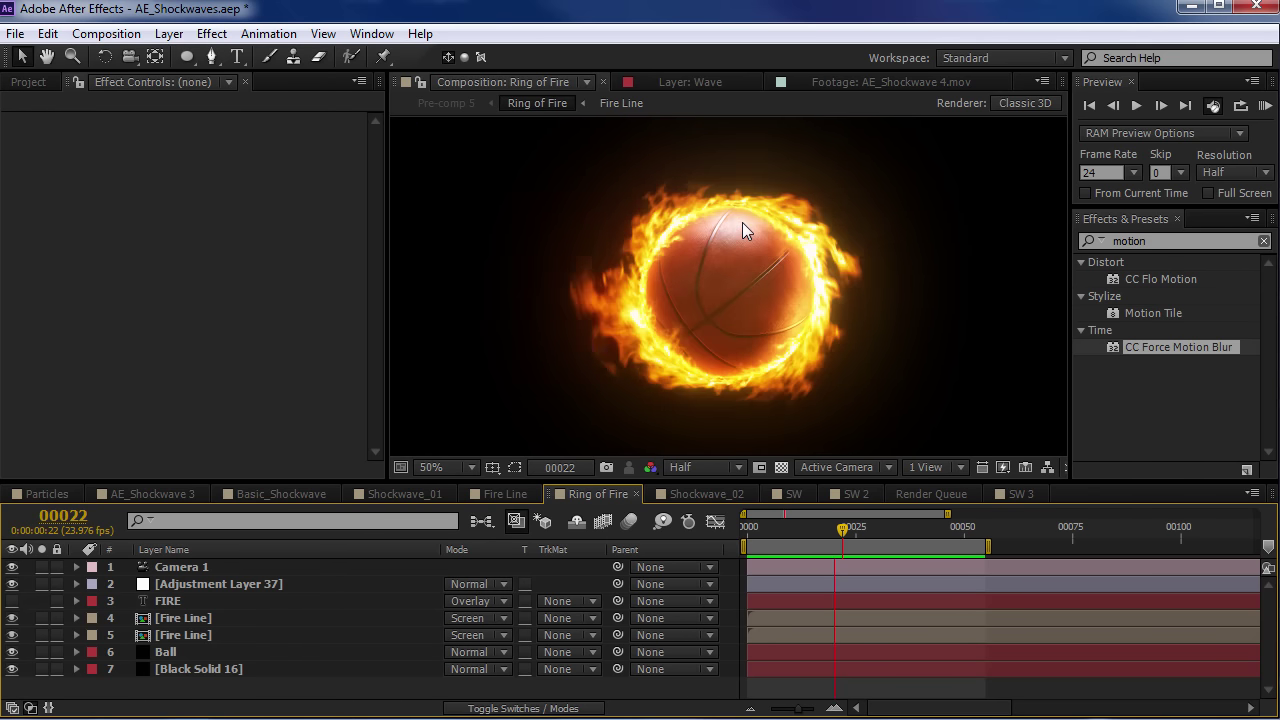
key("space")
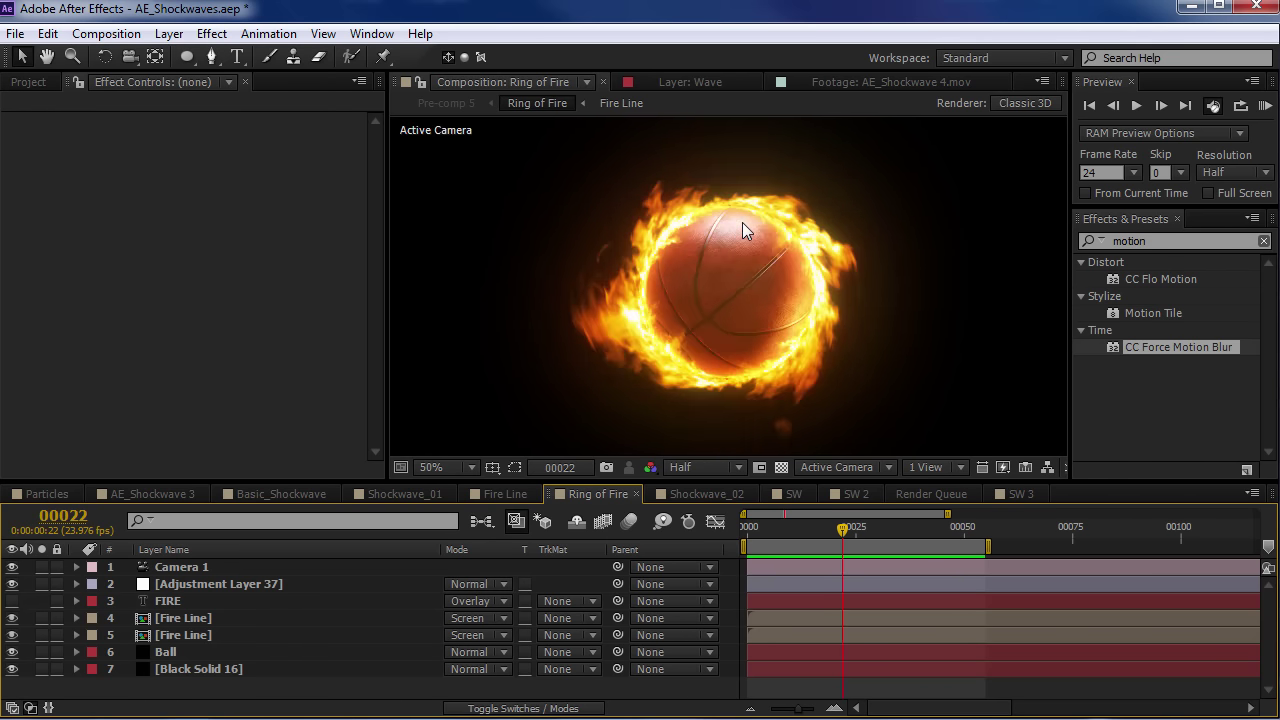
left_click(183, 618)
left_click(42, 618)
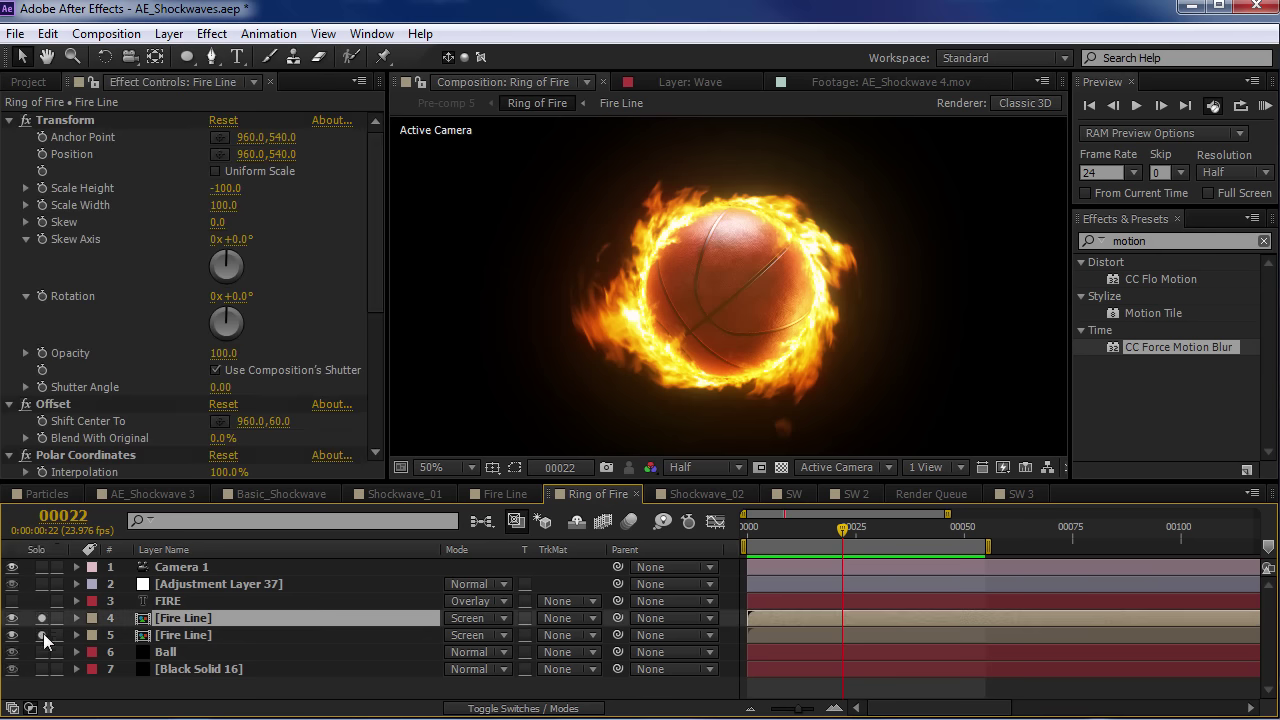
left_click(42, 635)
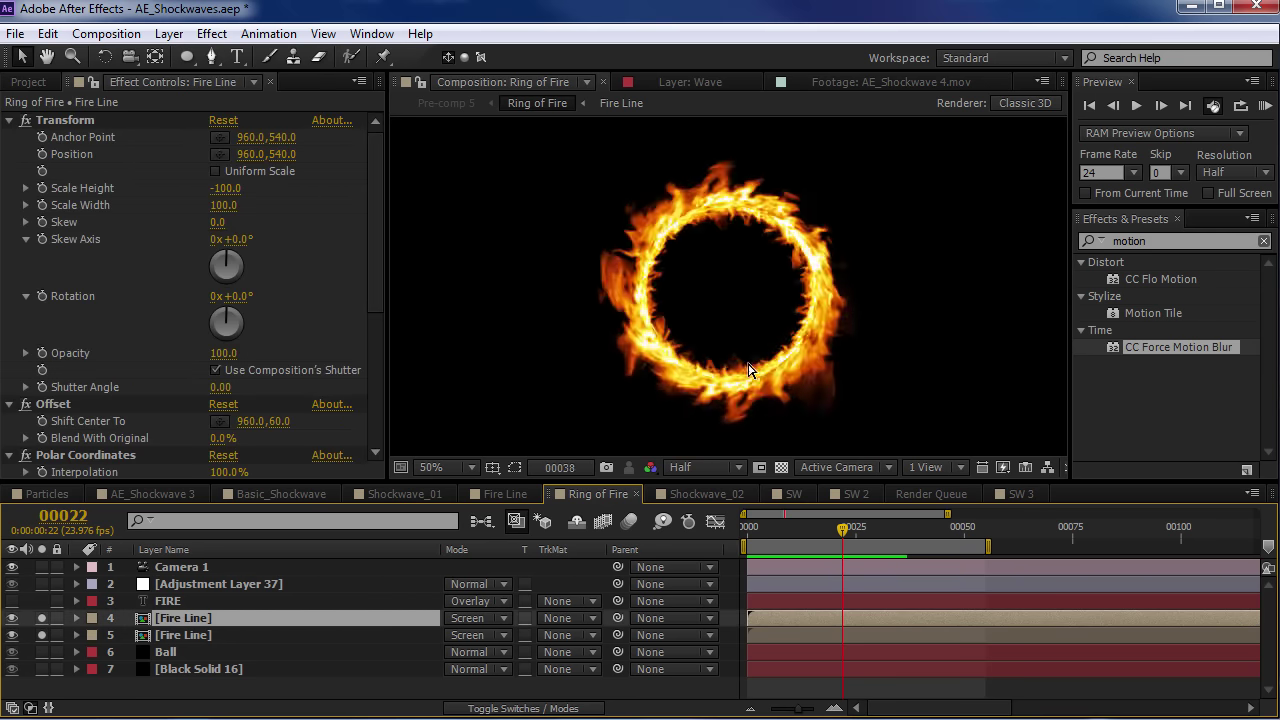
key("space")
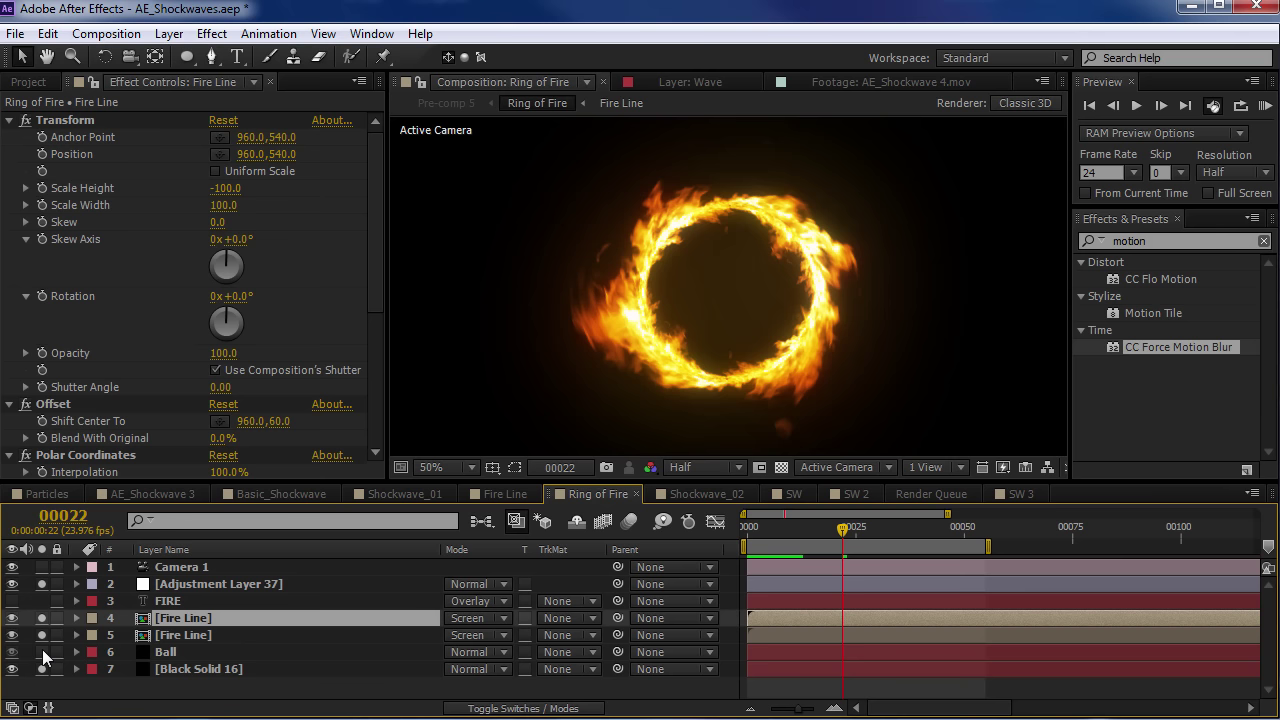
left_click(42, 652)
left_click(180, 655)
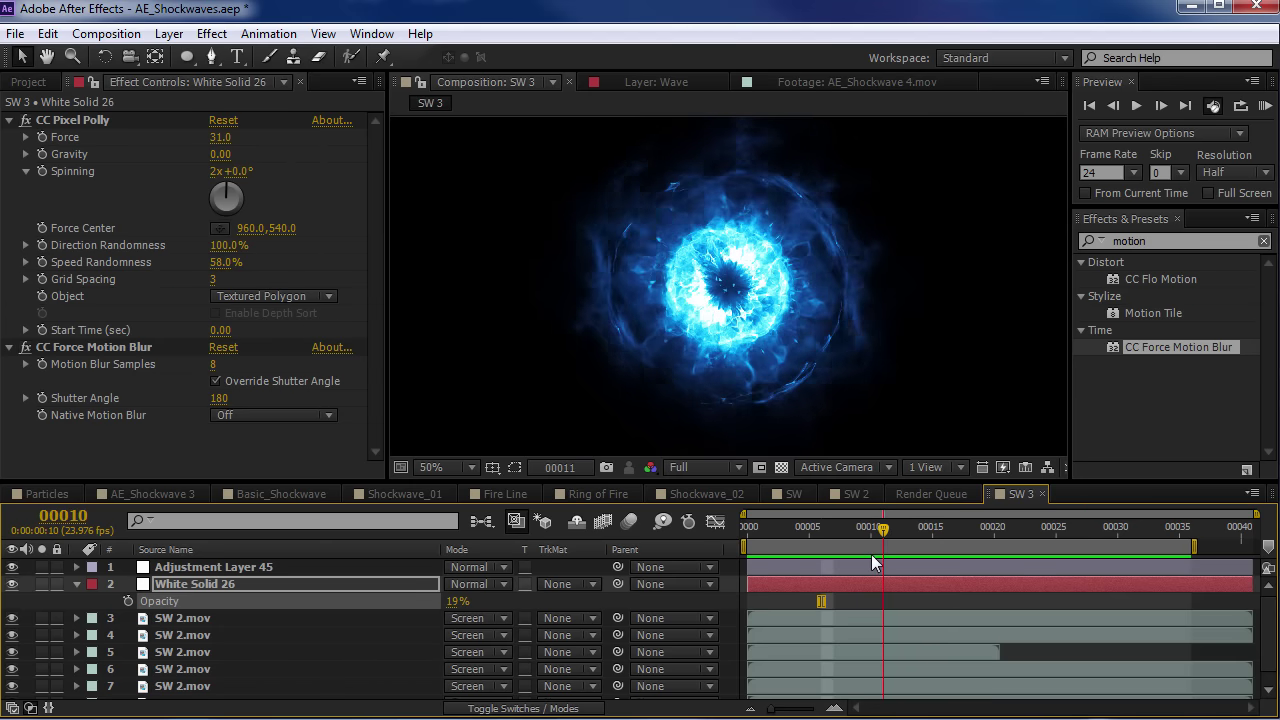
Move the current time of the SW 3 composition to frame 14
left_click(920, 558)
key("ctrl+x")
key("ctrl+v")
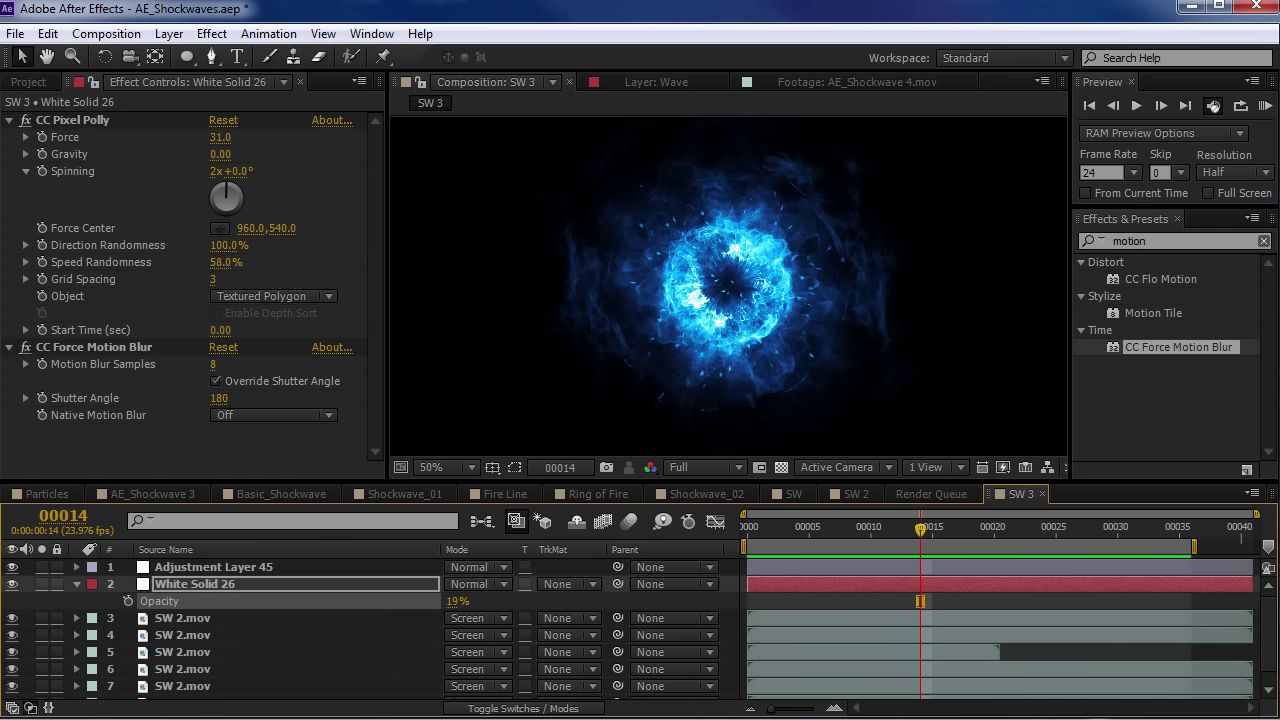
Switch to the browser, look over the MotionPulse product page, and return to After Effects
key("alt+Tab")
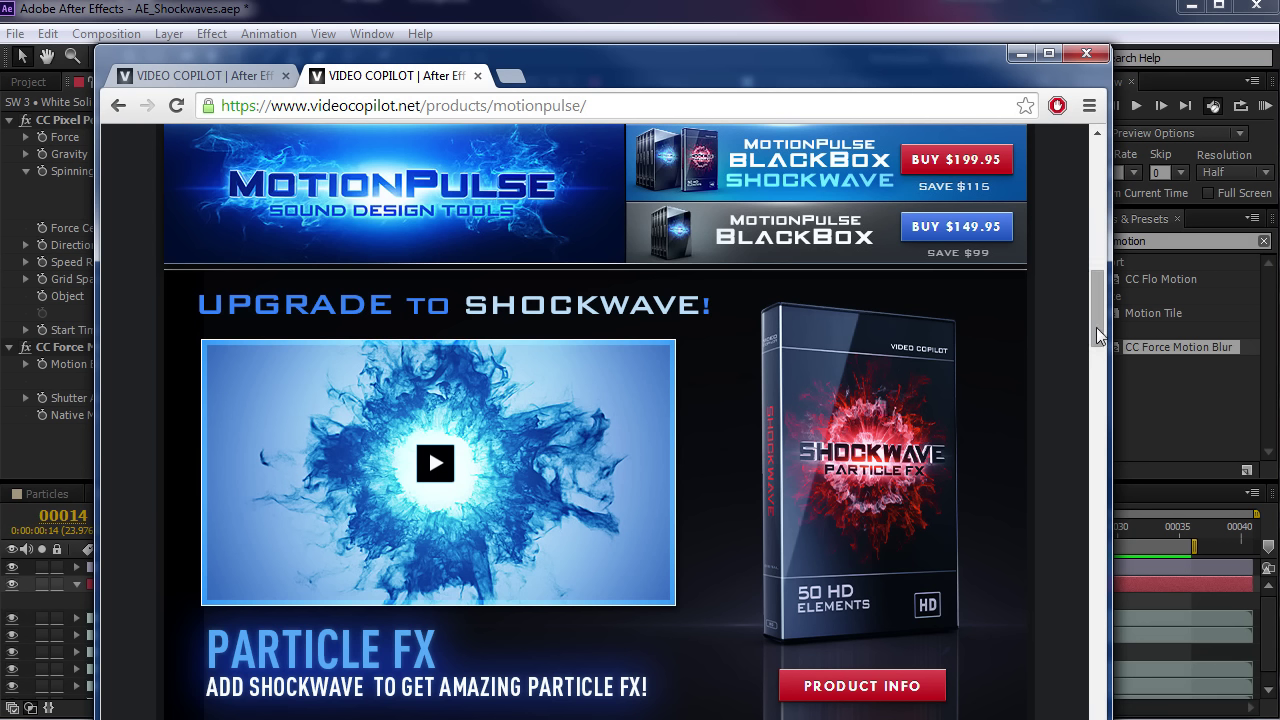
left_click_drag(1096, 327, 1111, 219)
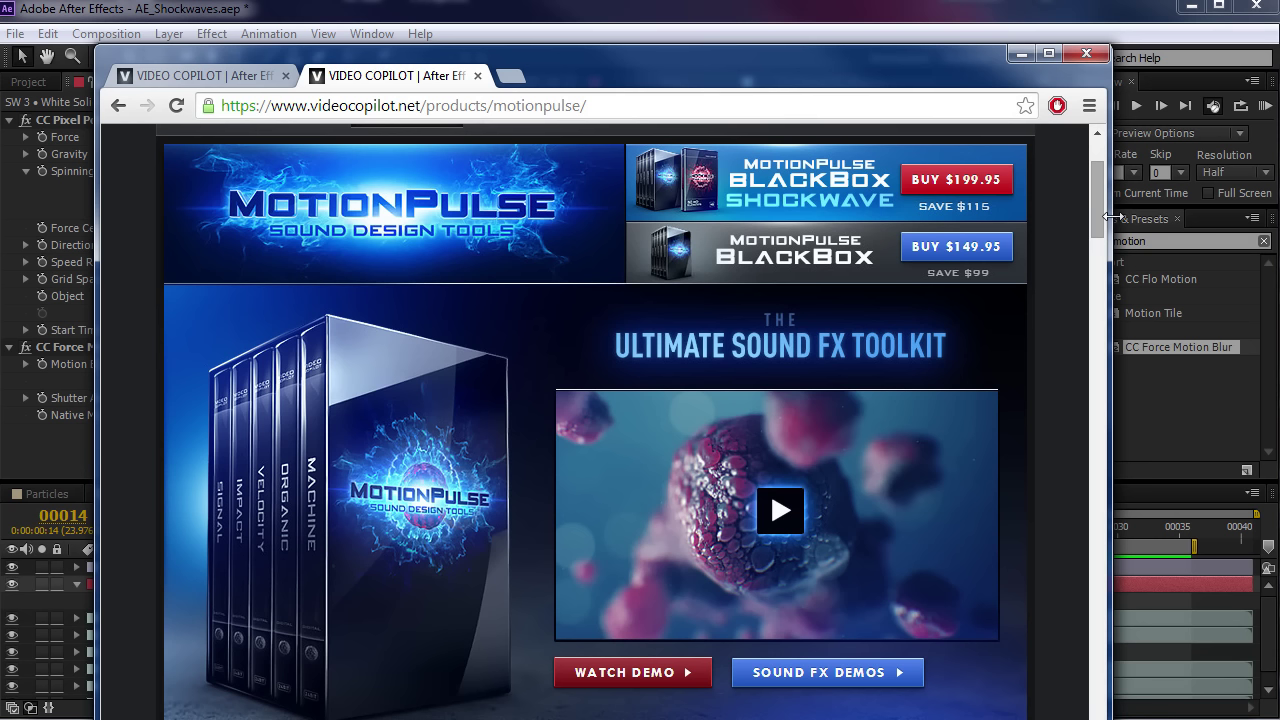
left_click(828, 22)
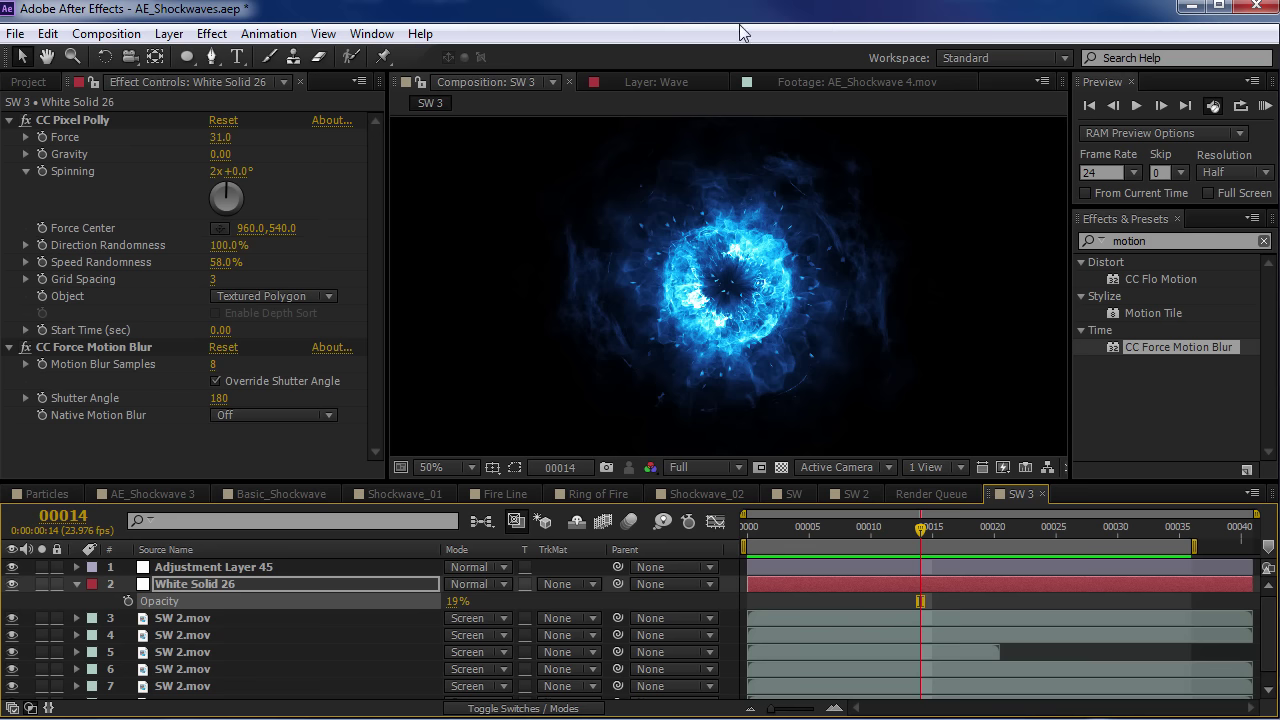
Pre-compose all layers of SW 3 into one pre-comp and duplicate it
left_click(215, 567, "shift")
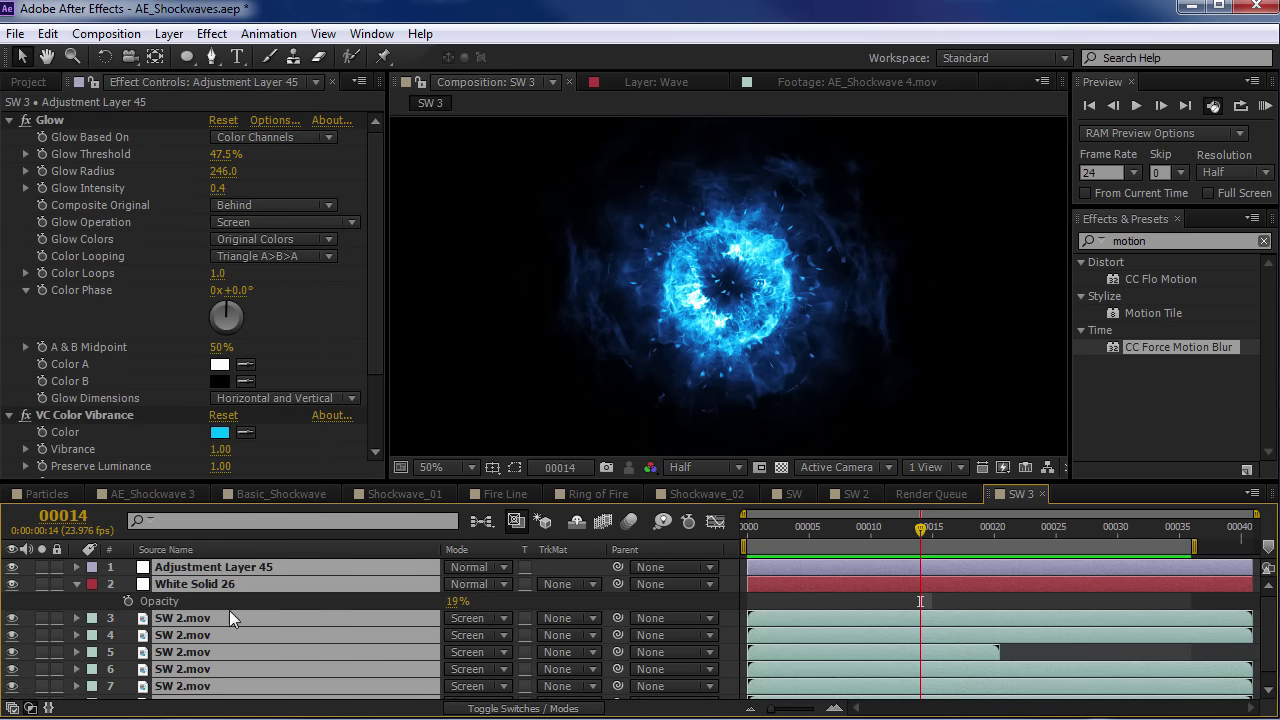
key("ctrl+shift+c")
key("Return")
key("ctrl+d")
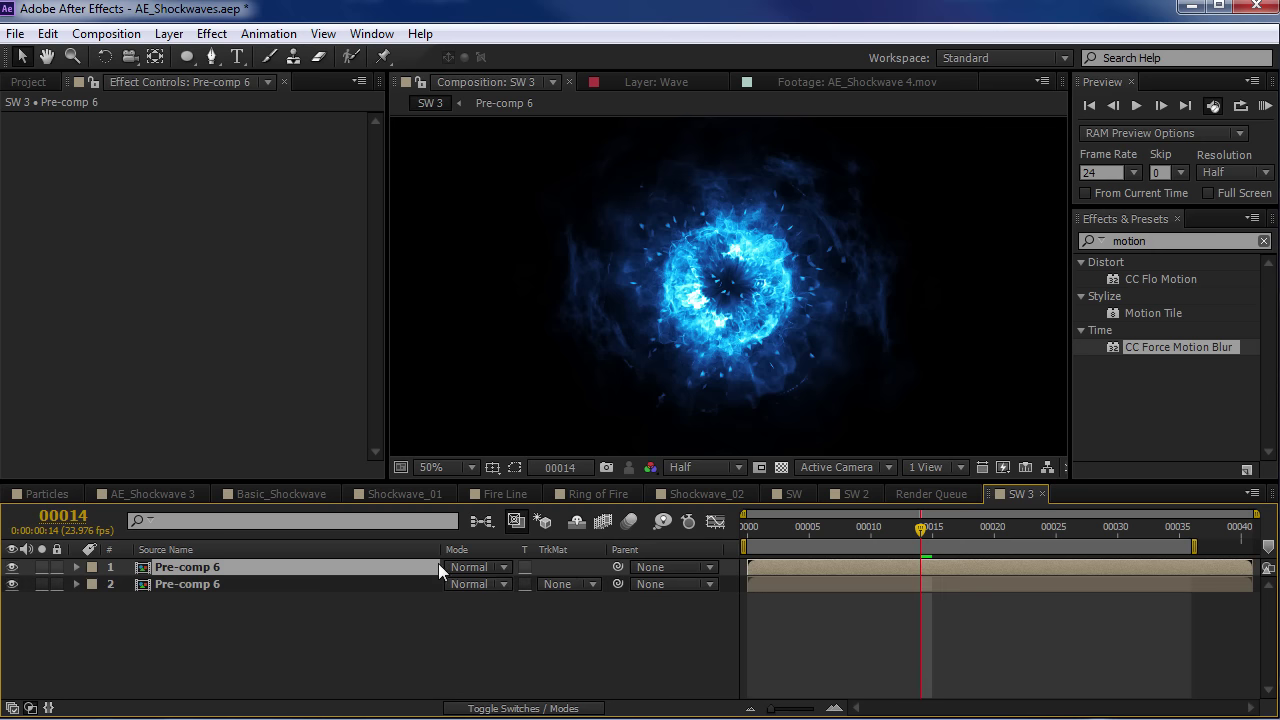
Set the upper pre-comp to Screen mode, duplicate it again and arrange the three shockwaves in a horizontal row
left_click(482, 566)
left_click(530, 449)
left_click_drag(683, 322, 801, 336)
left_click(813, 582, "shift")
left_click(300, 567)
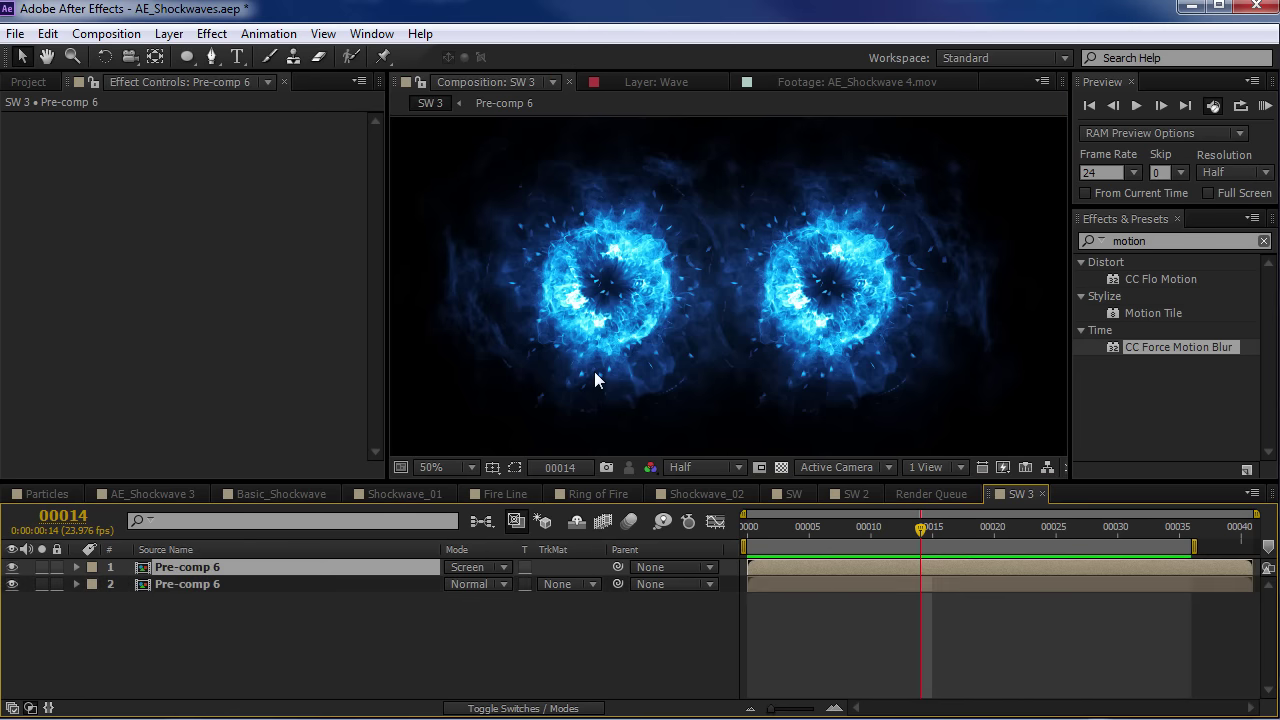
key("ctrl+d")
left_click_drag(882, 323, 776, 319)
Scale all three pre-comp layers to 81% and preview the row of shockwaves
key("ctrl+a")
key("s")
left_click_drag(498, 584, 492, 590)
left_click(868, 665)
key("space")
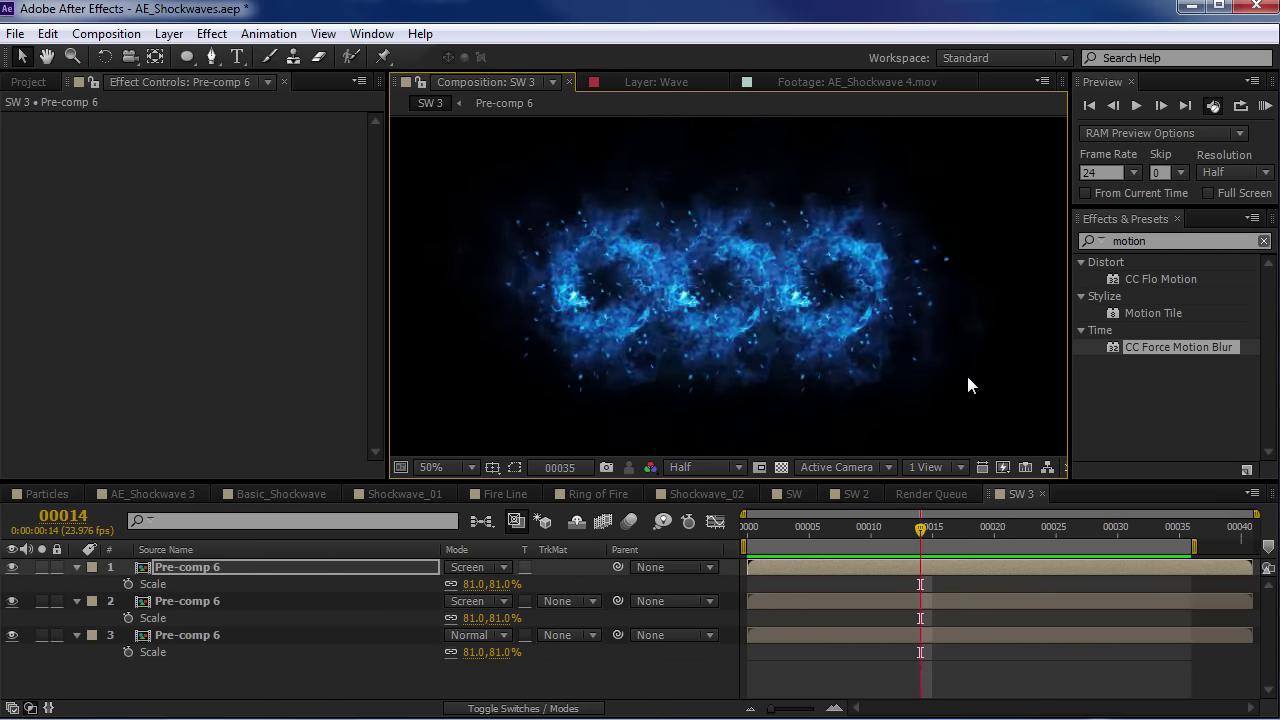
key("space")
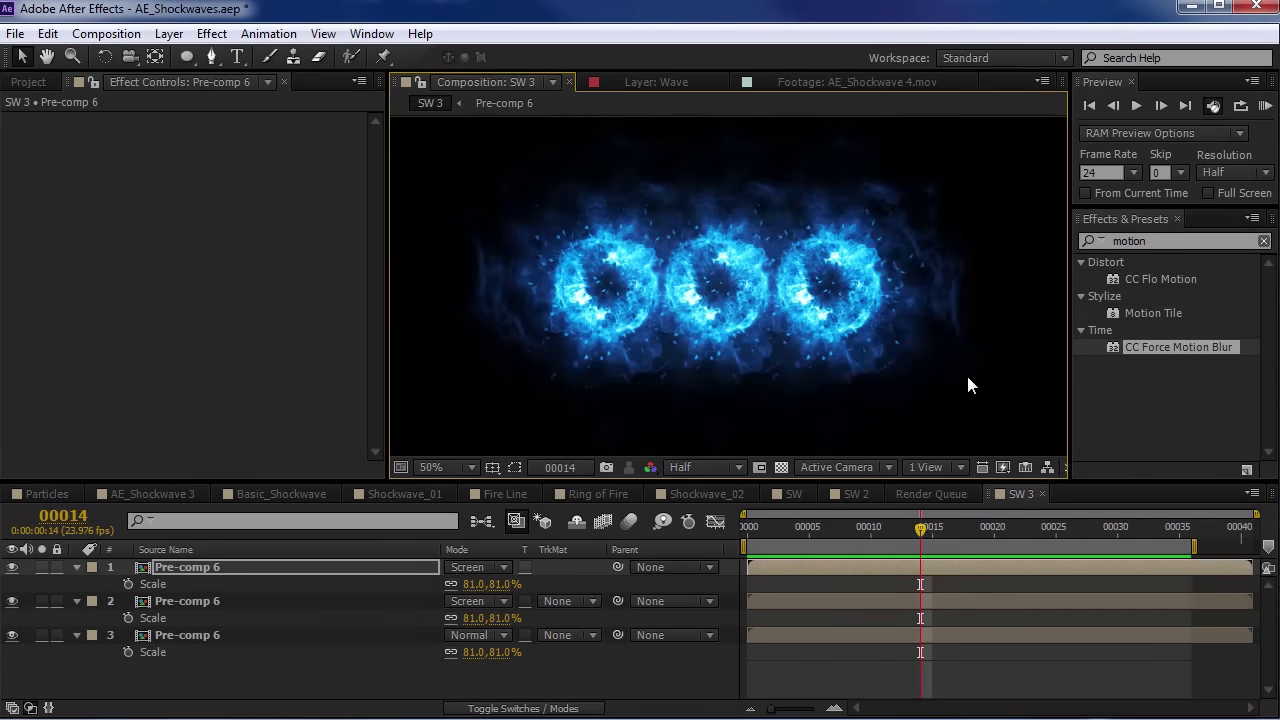
Scale the lower two pre-comp layers to 51% and preview the animation
left_click(182, 600)
left_click(202, 636, "shift")
left_click_drag(469, 609, 462, 609)
key("space")
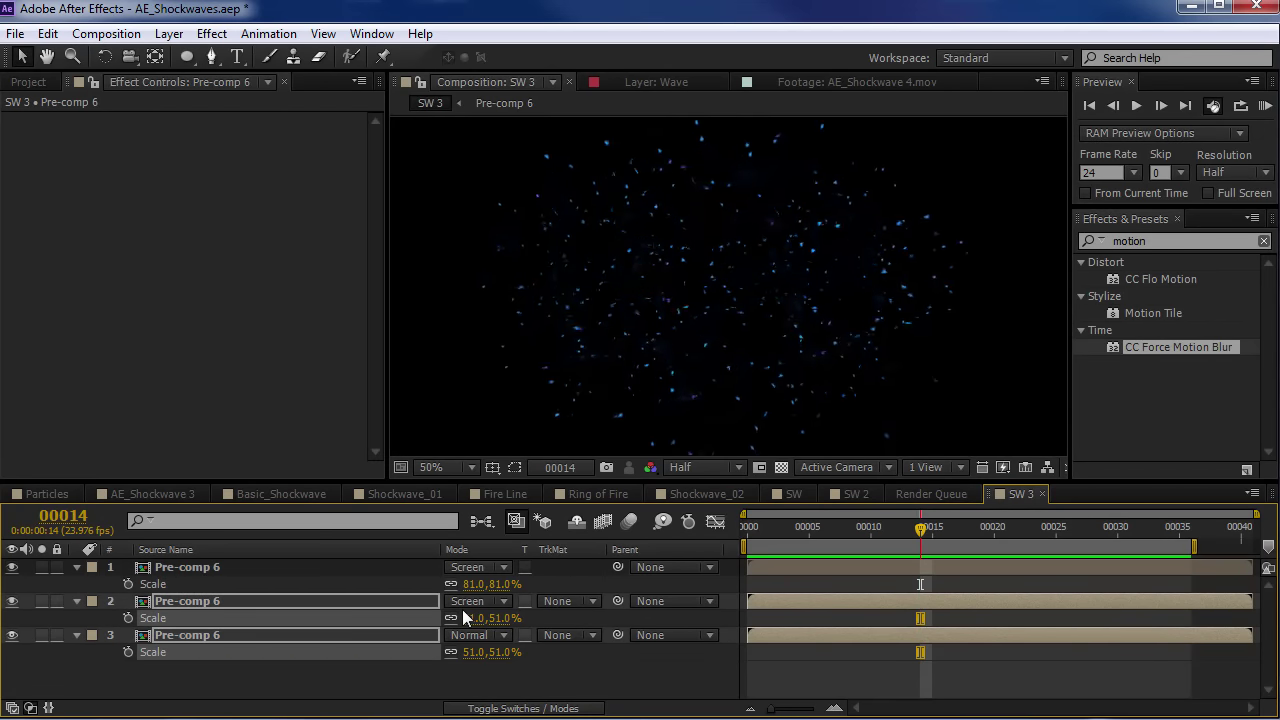